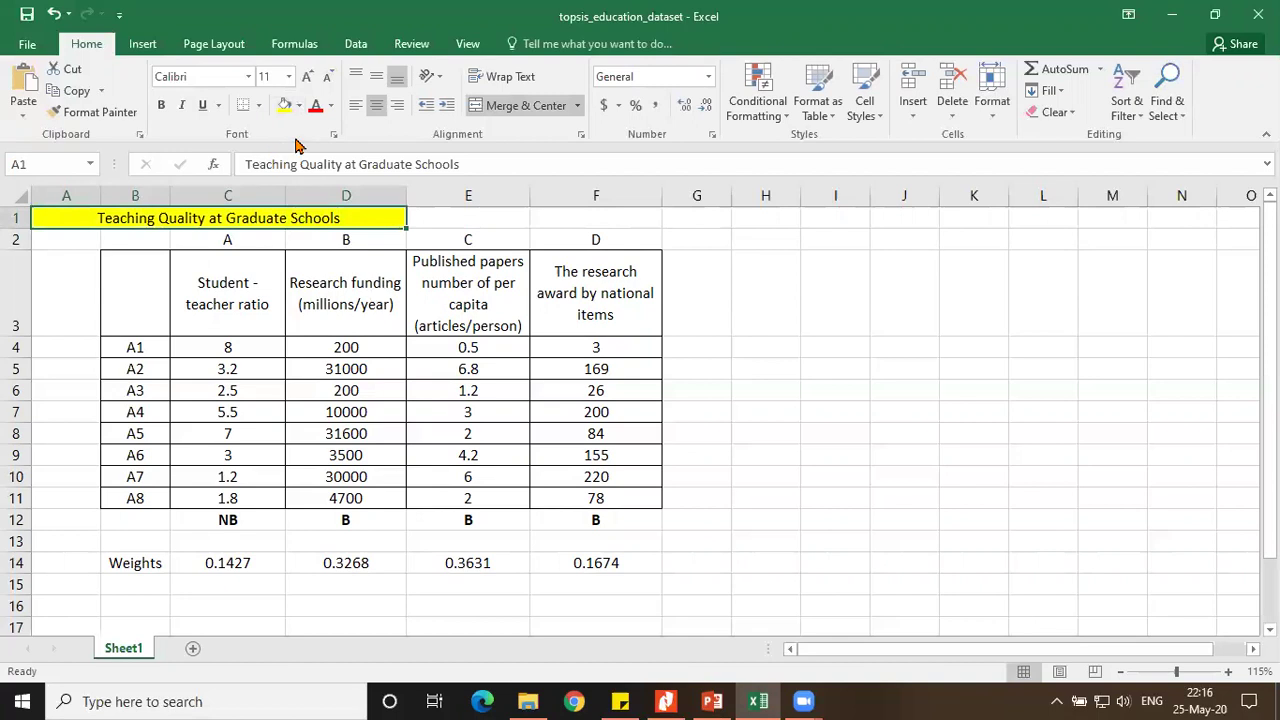
Add borders to all the criteria letter cells C2:F2 above the table headings
click(417, 326)
drag(190, 242, 589, 246)
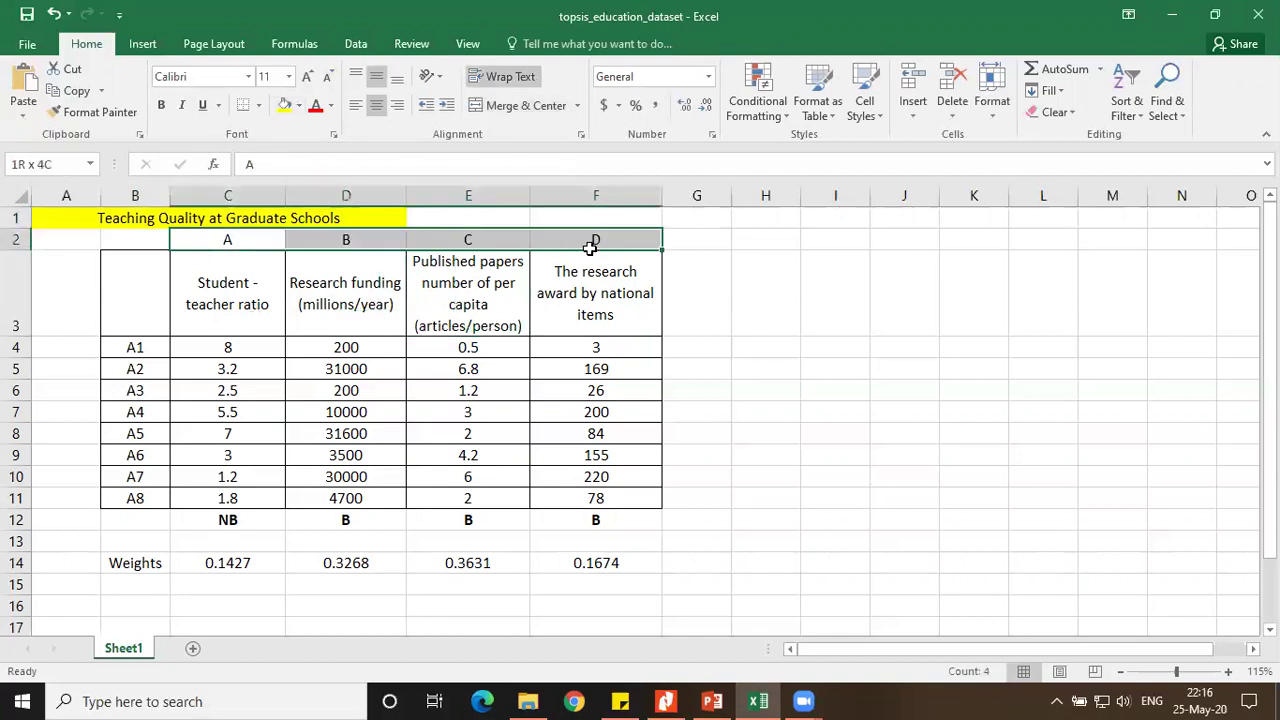
click(258, 105)
click(275, 264)
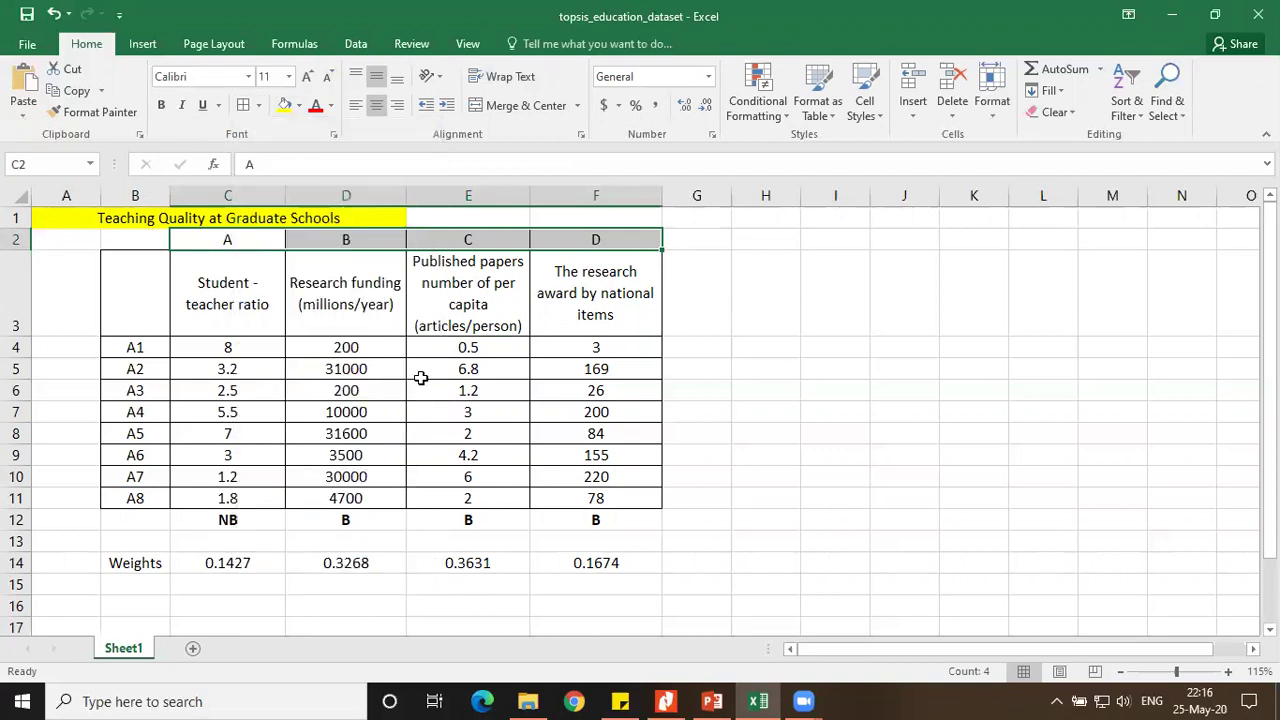
click(421, 376)
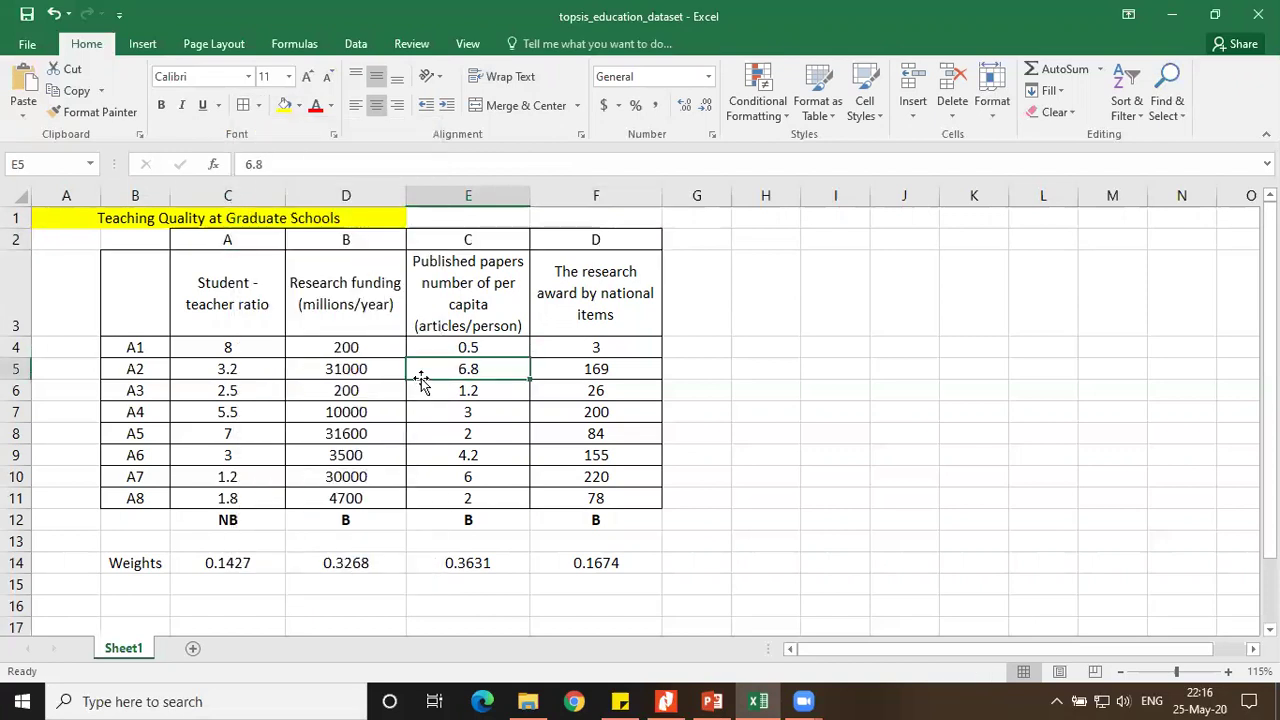
Examine the criteria weights in row 14 and the full decision table for the graduate schools
drag(140, 567, 586, 563)
click(368, 612)
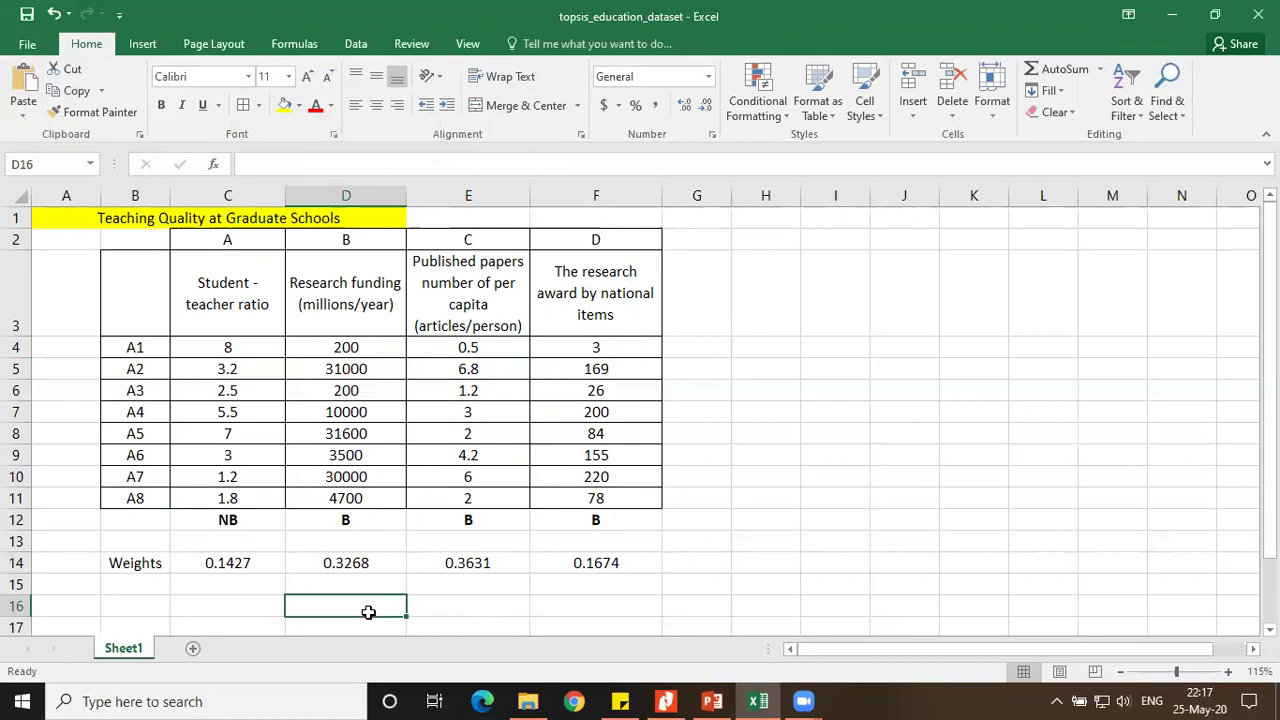
drag(248, 563, 656, 572)
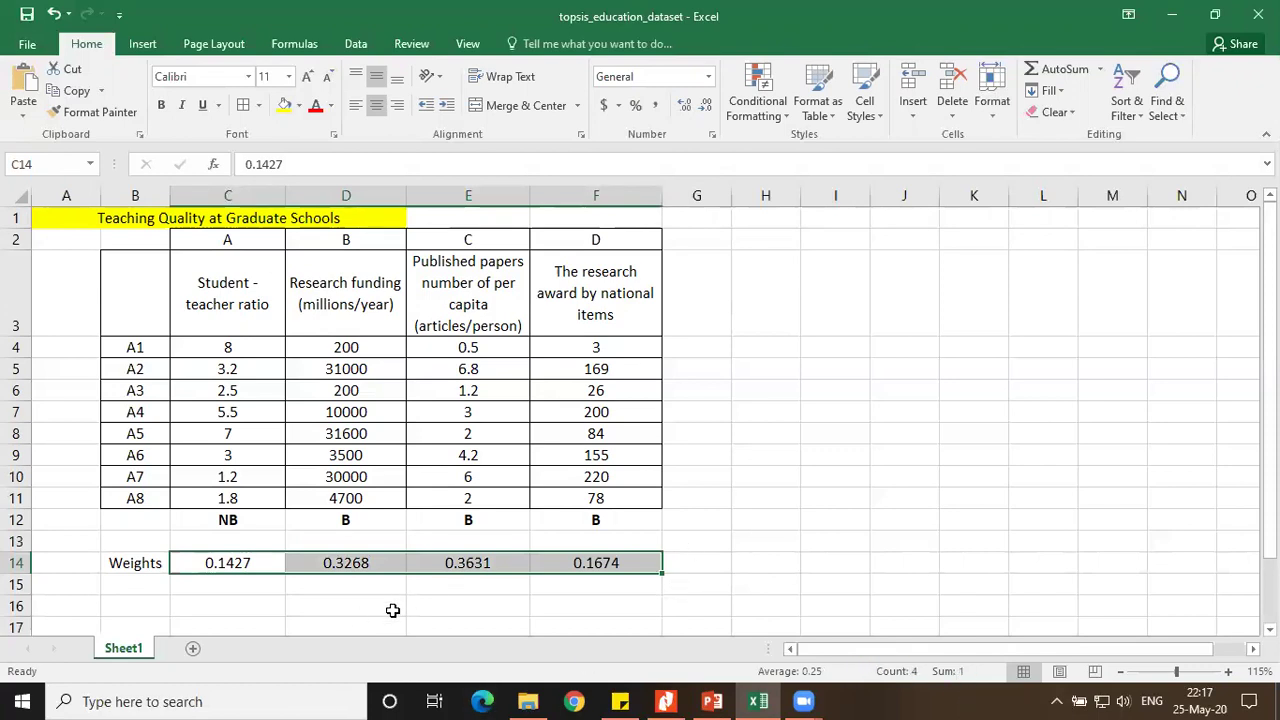
click(362, 606)
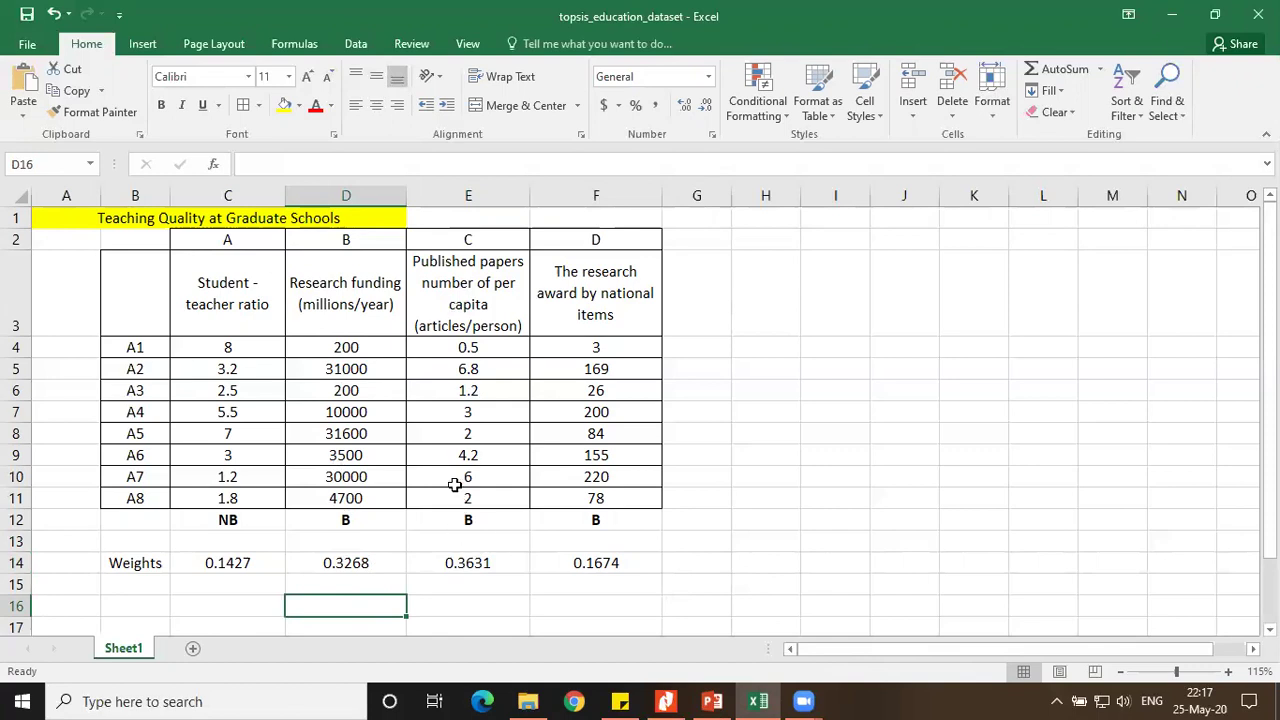
drag(340, 564, 459, 565)
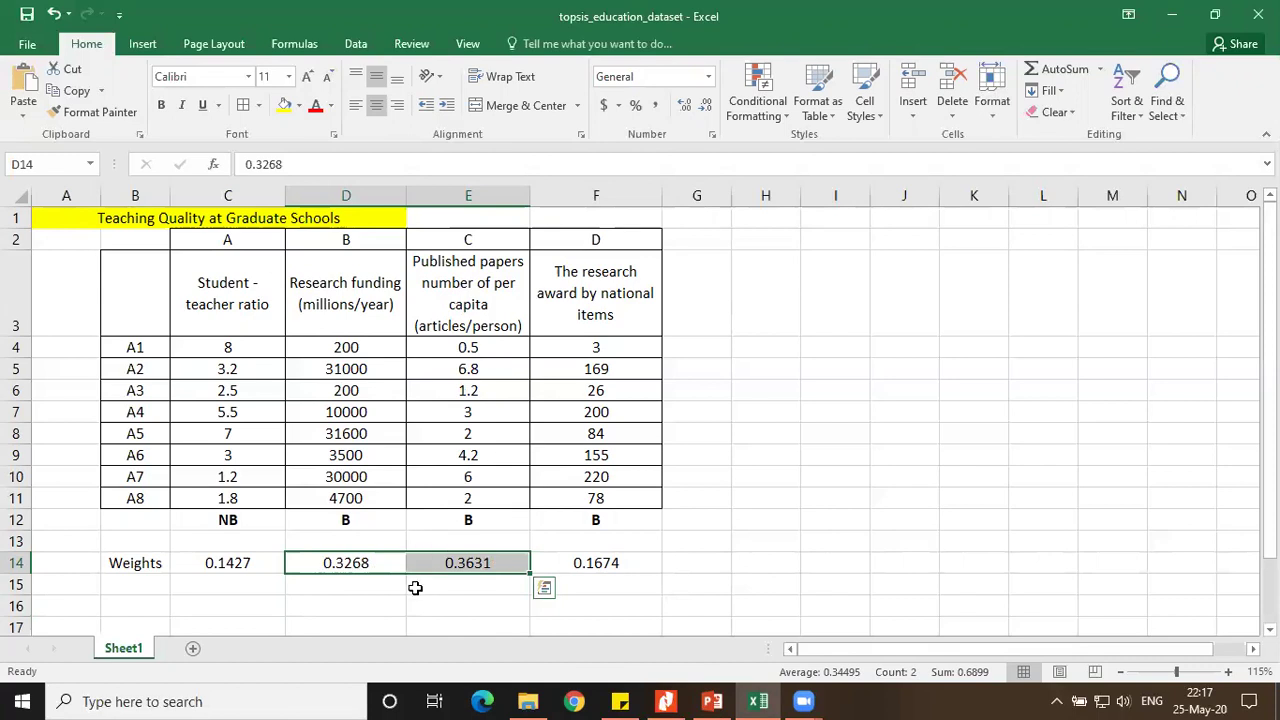
click(380, 590)
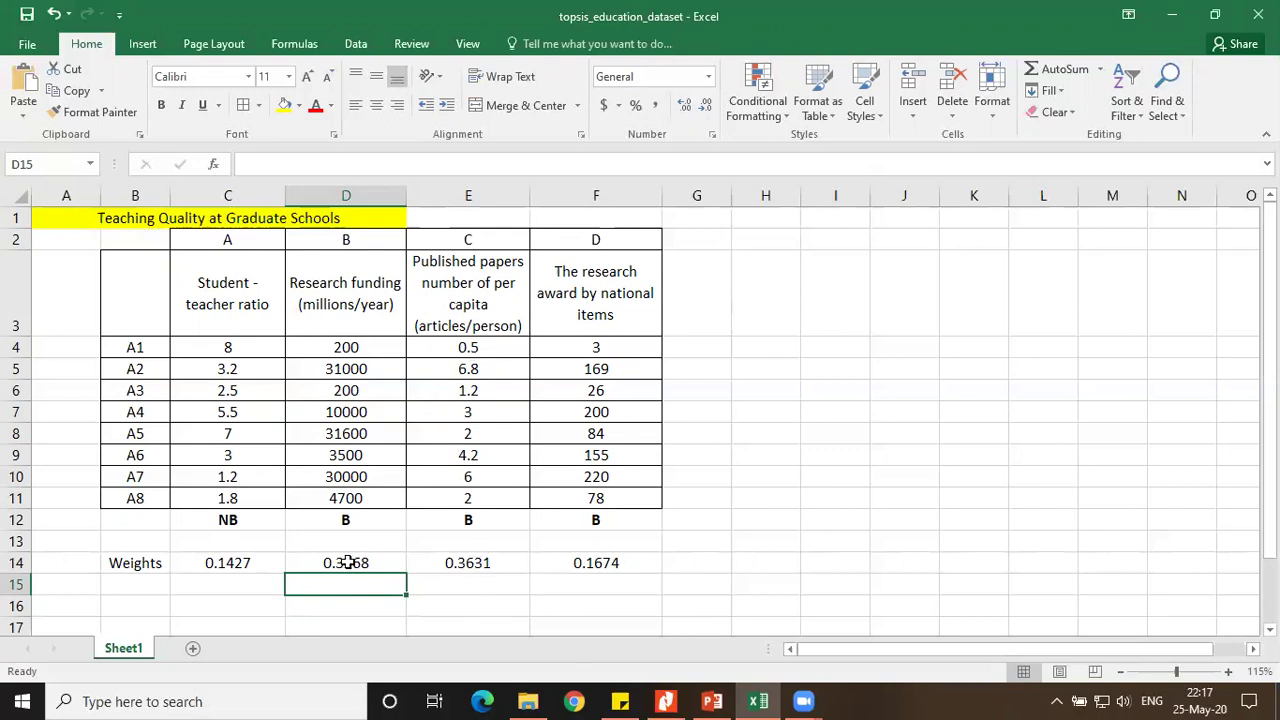
drag(346, 563, 467, 566)
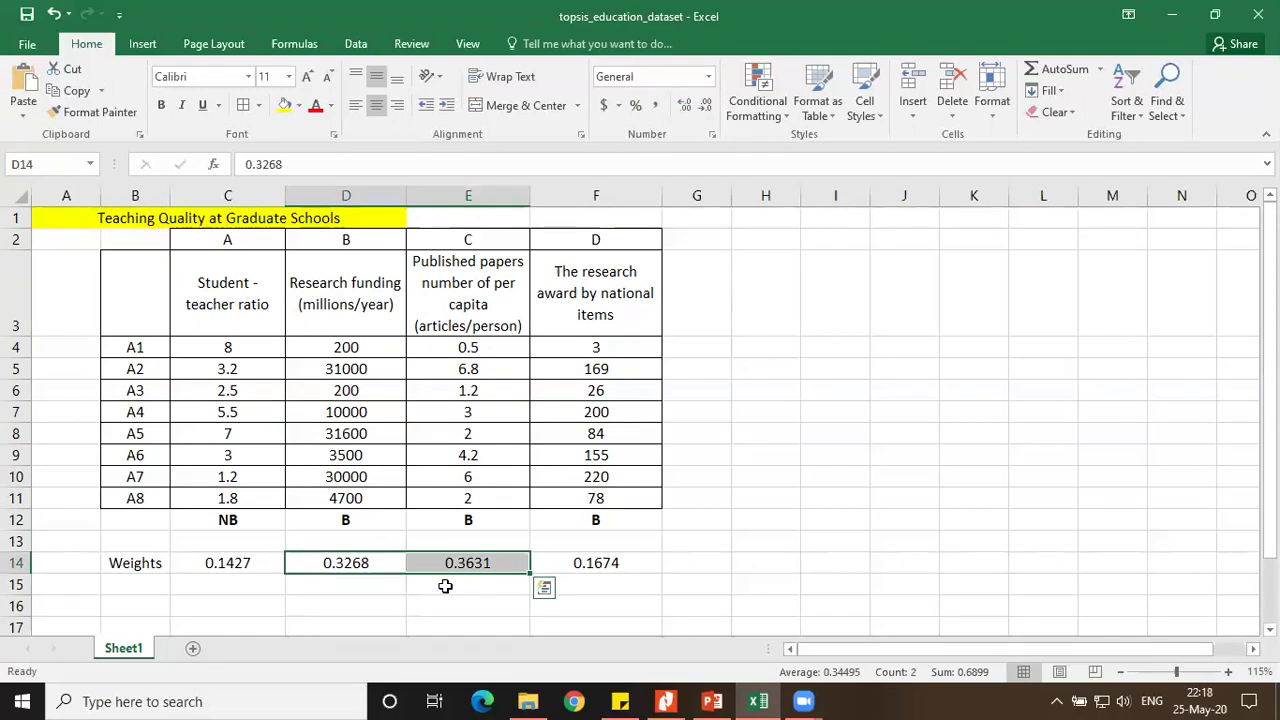
click(614, 564)
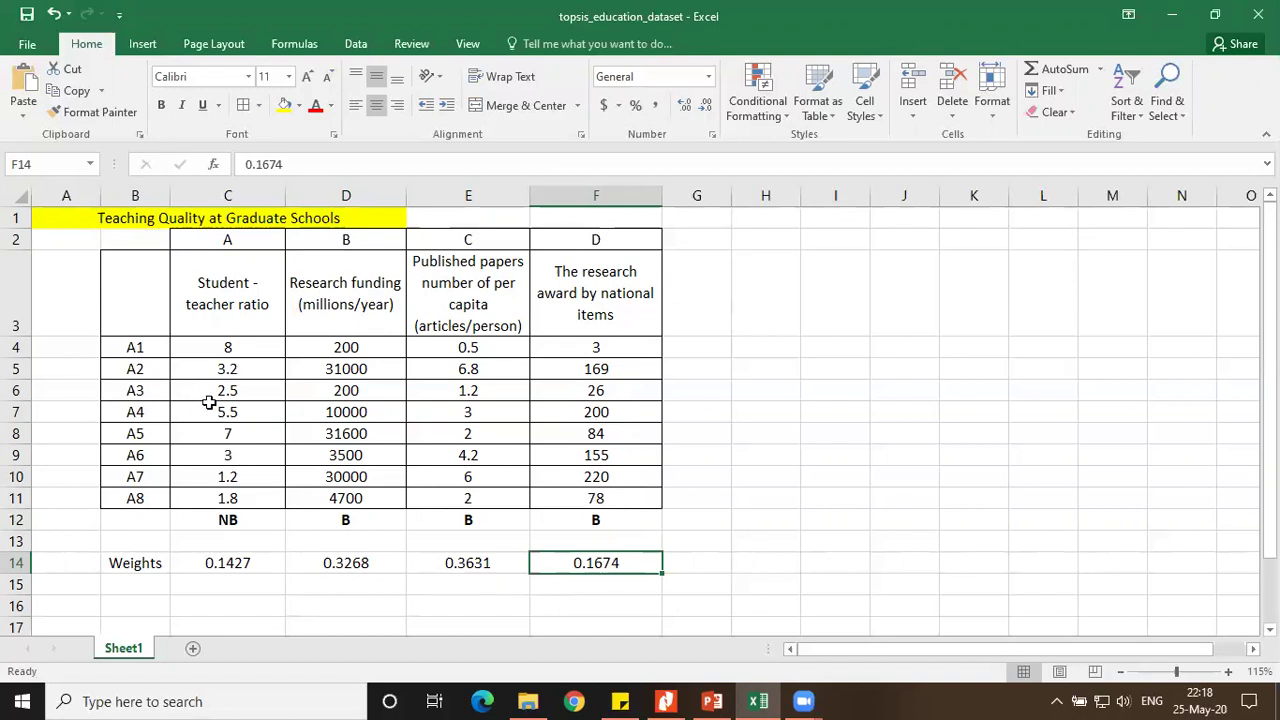
drag(127, 246, 593, 560)
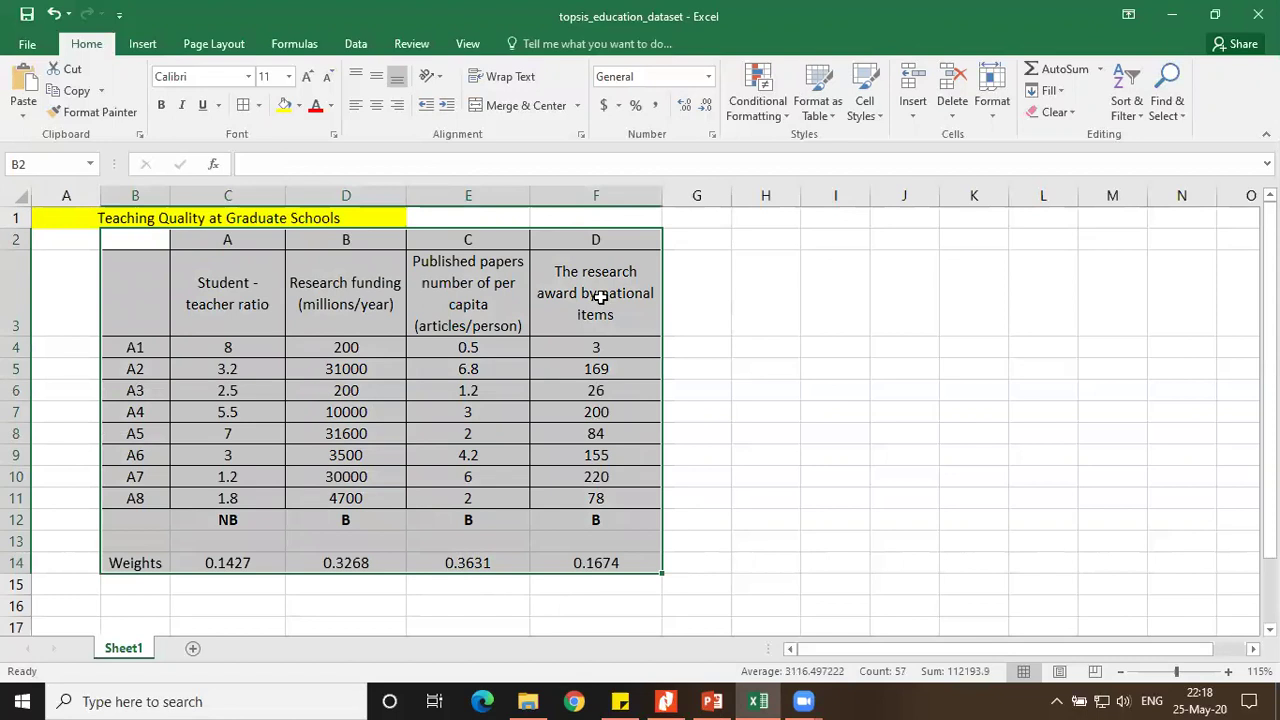
click(750, 378)
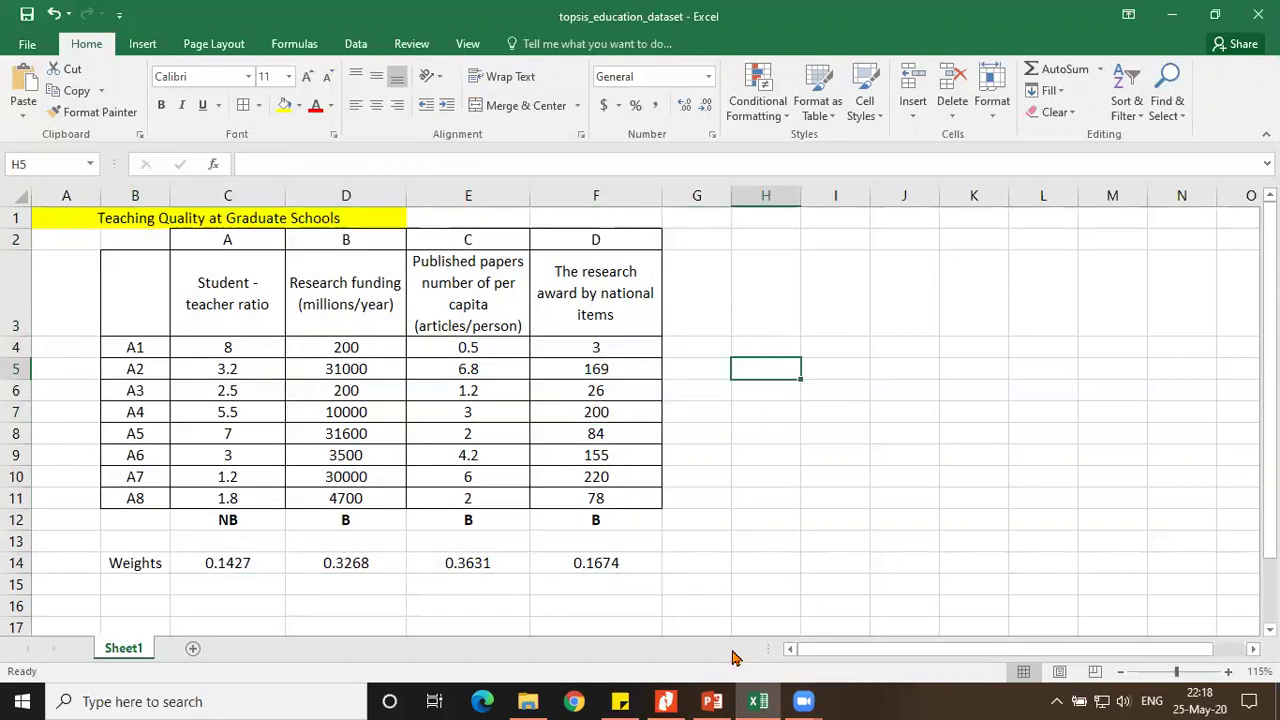
Switch to the TOPSIS presentation in PowerPoint and open slide 7 with the TOPSIS Methodology steps
click(712, 701)
scroll(105, 425, up, 10)
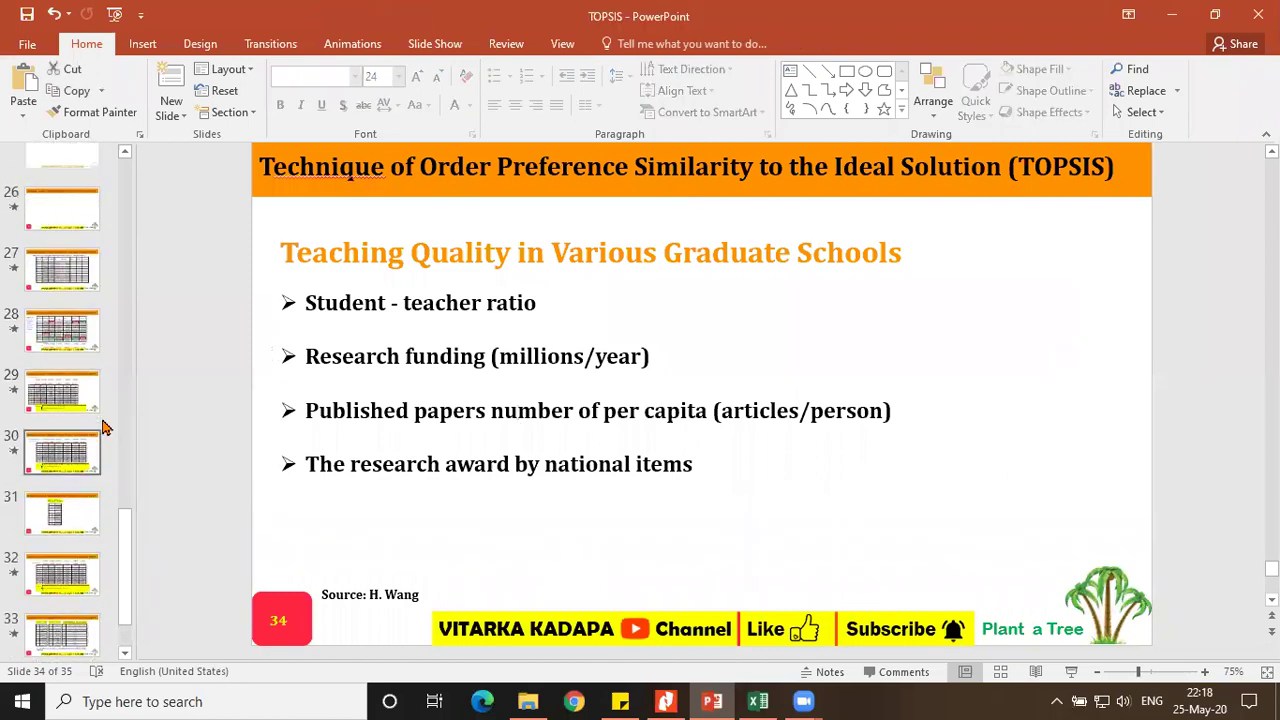
scroll(62, 428, up, 12)
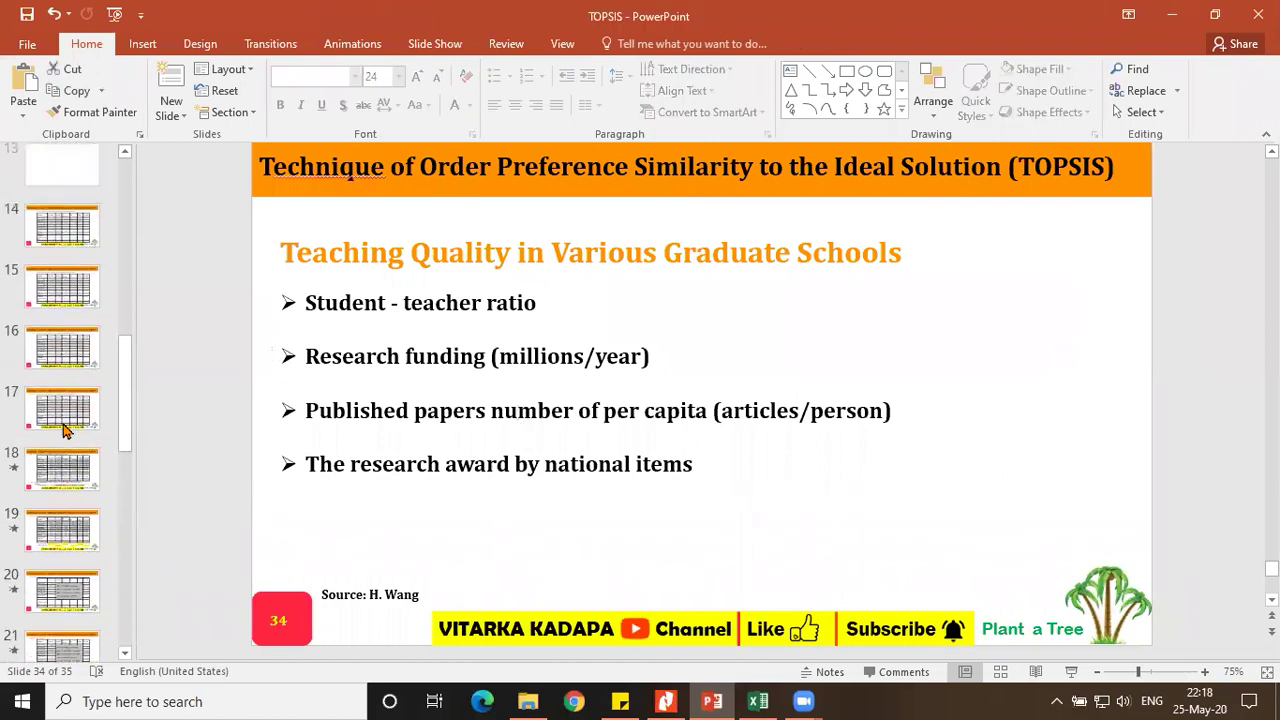
click(64, 338)
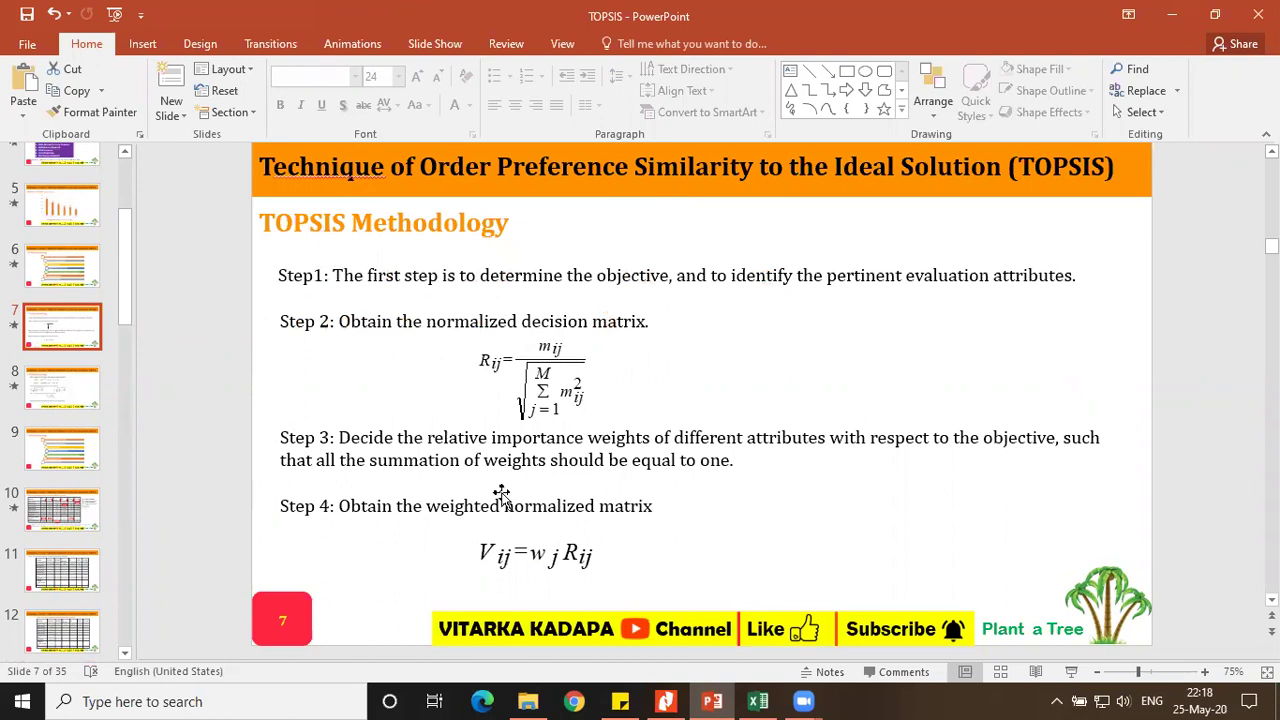
Compare the Excel decision table with the normalized decision matrix formula on the PowerPoint methodology slide
click(758, 701)
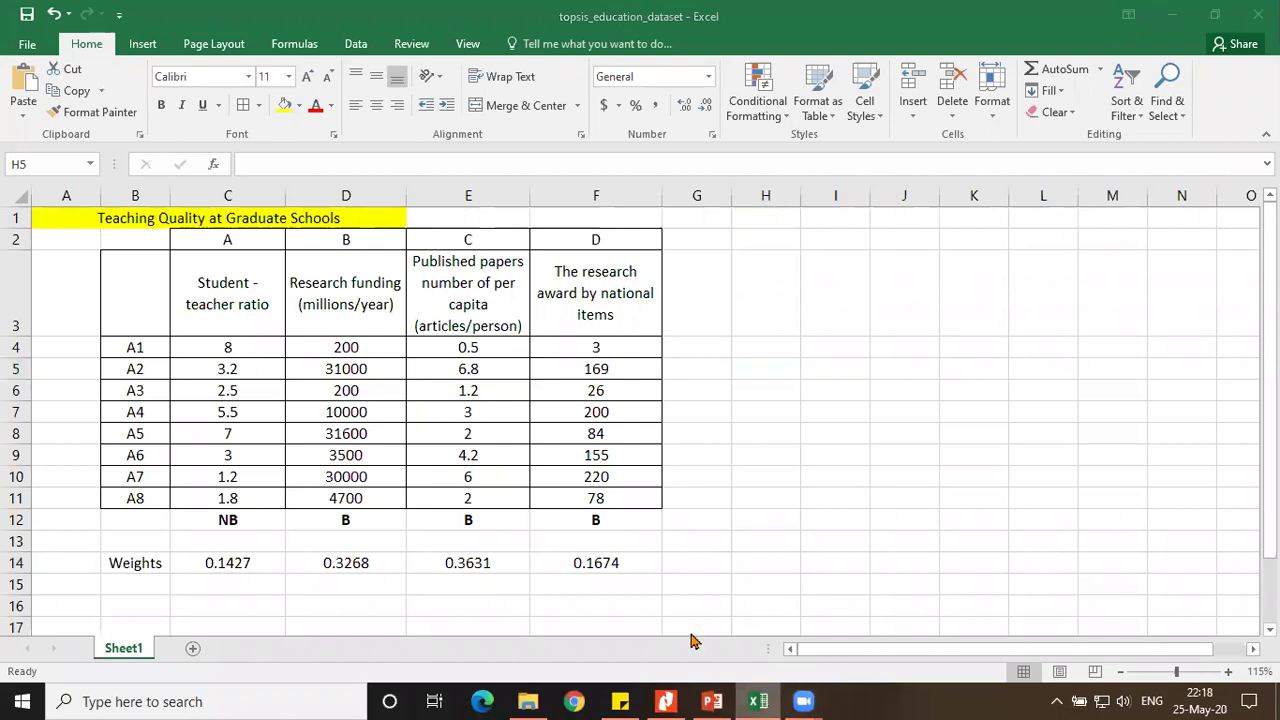
click(752, 701)
click(750, 700)
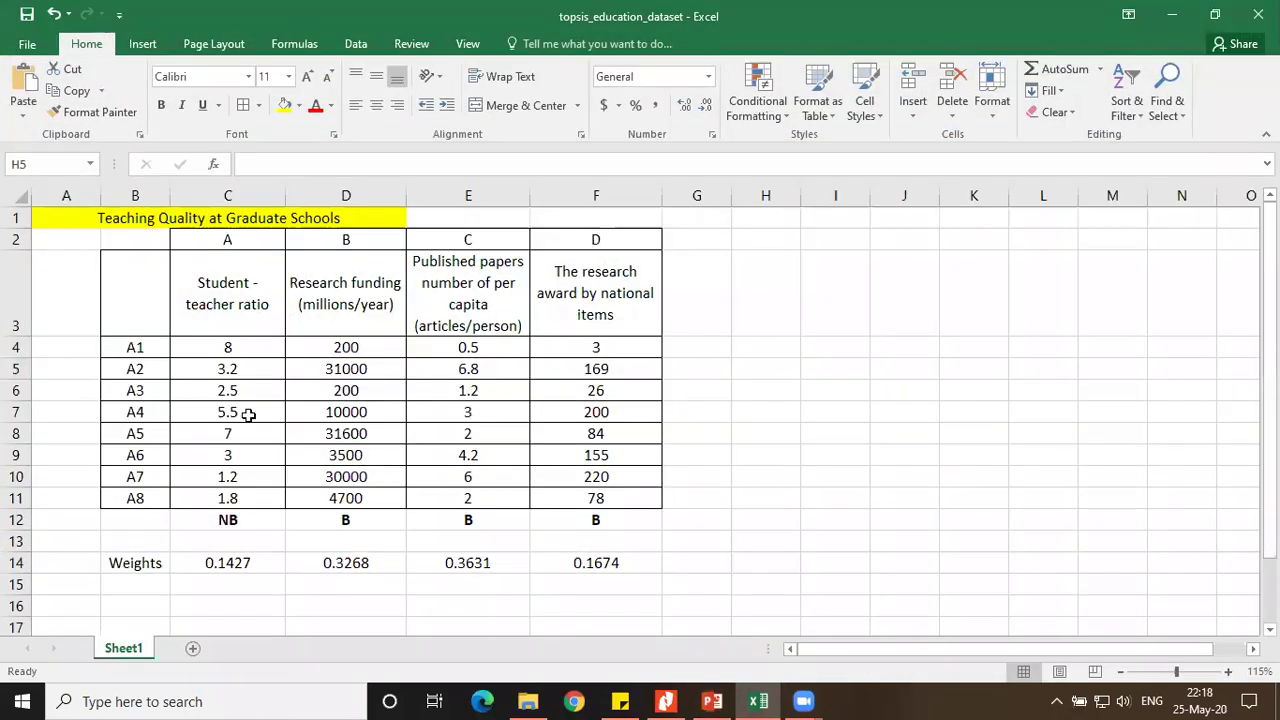
click(752, 699)
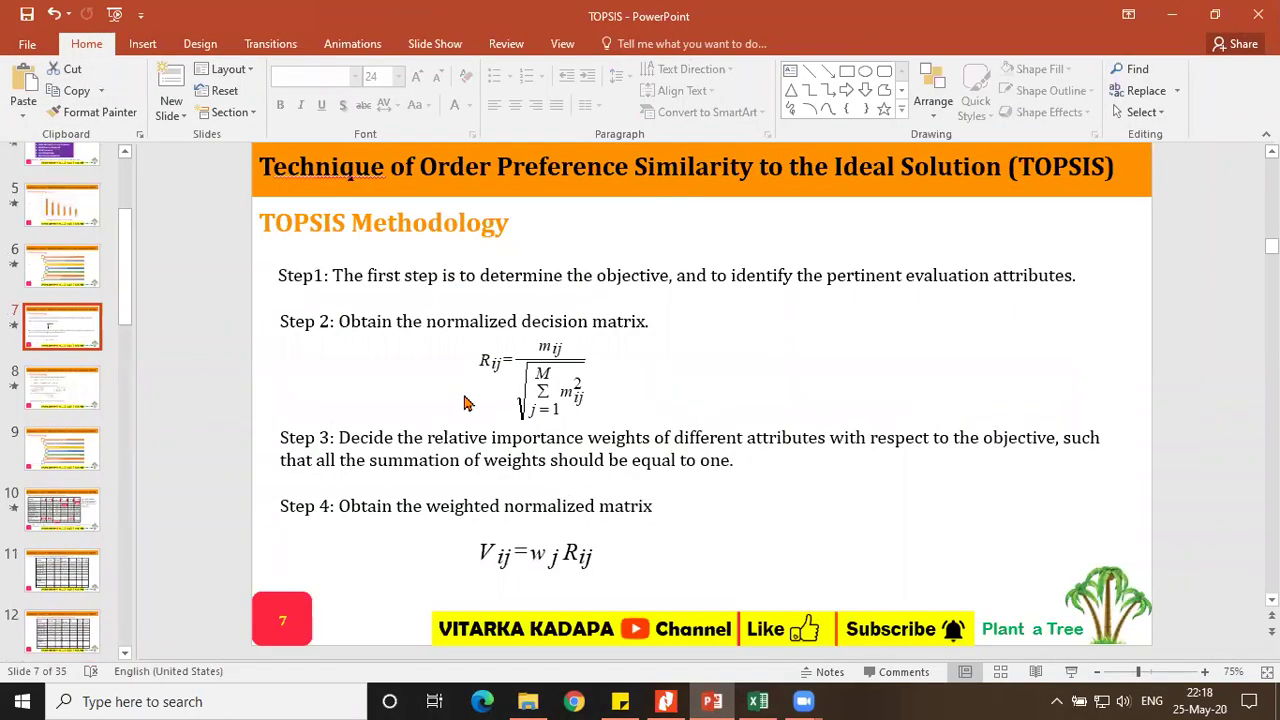
click(756, 700)
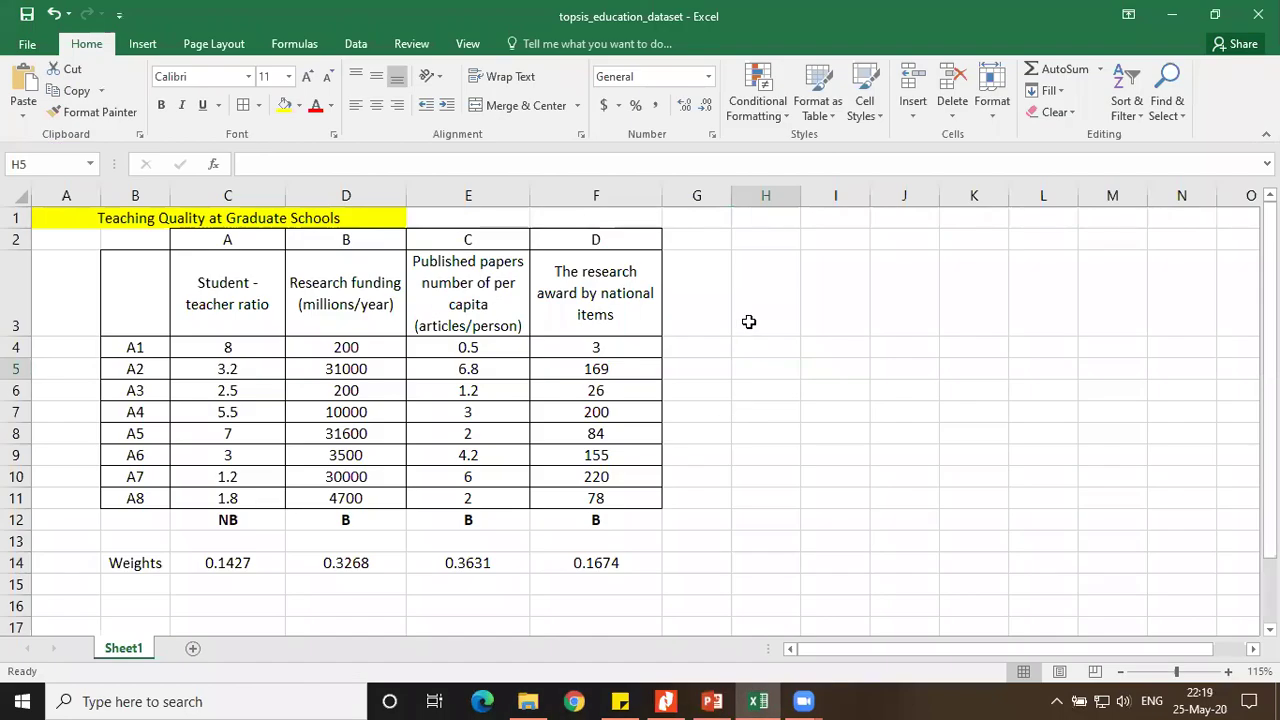
click(790, 350)
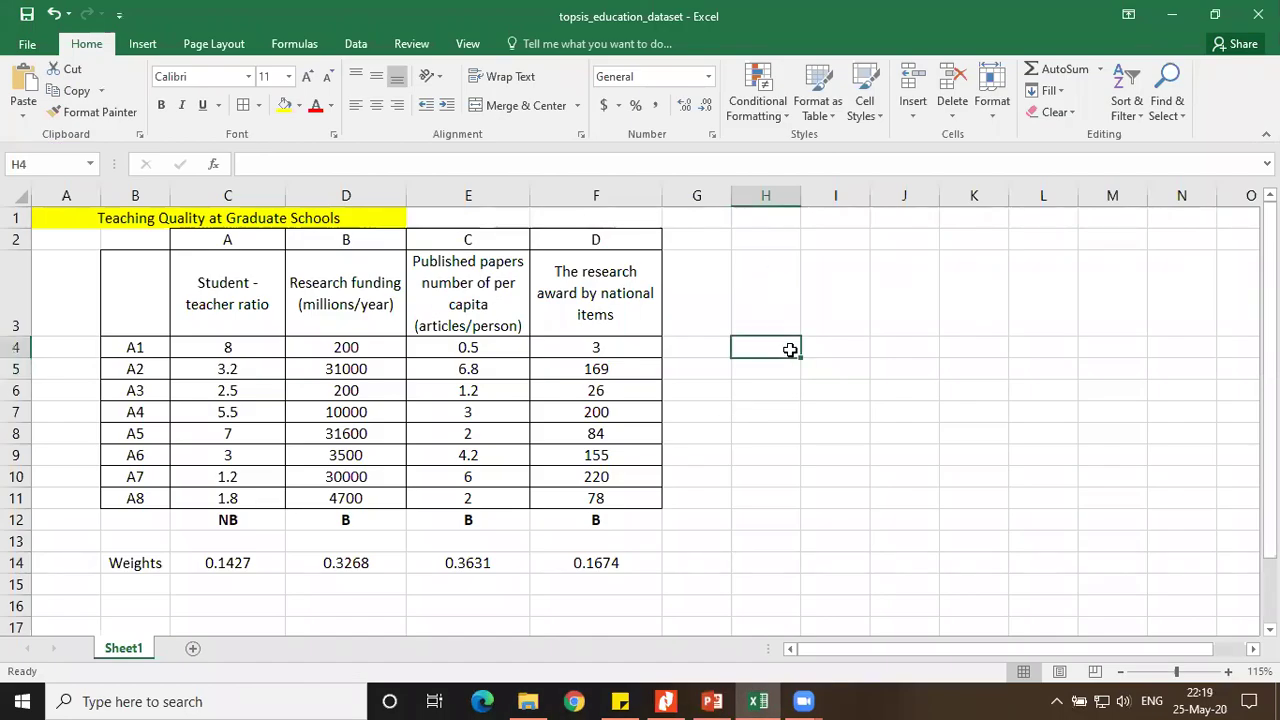
click(712, 700)
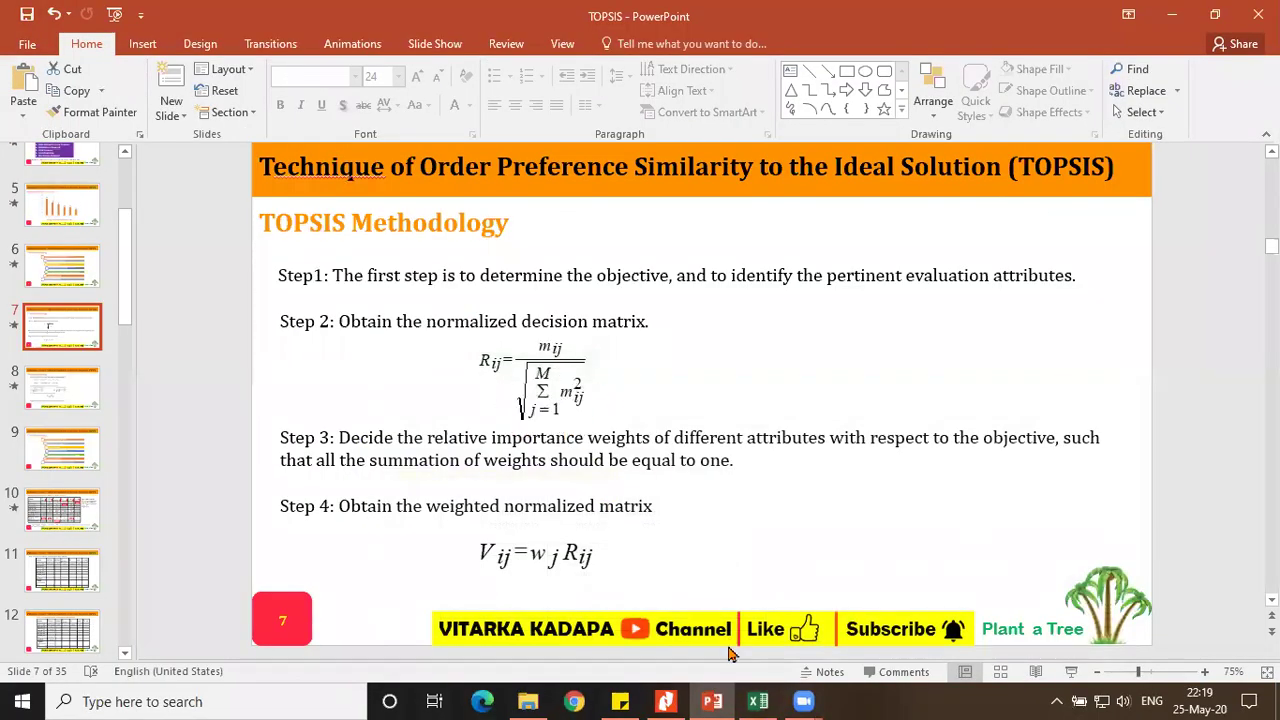
Switch back to Excel and enter the formula =C4^2 in cell H4 to square A1's student-teacher ratio
click(758, 700)
click(770, 348)
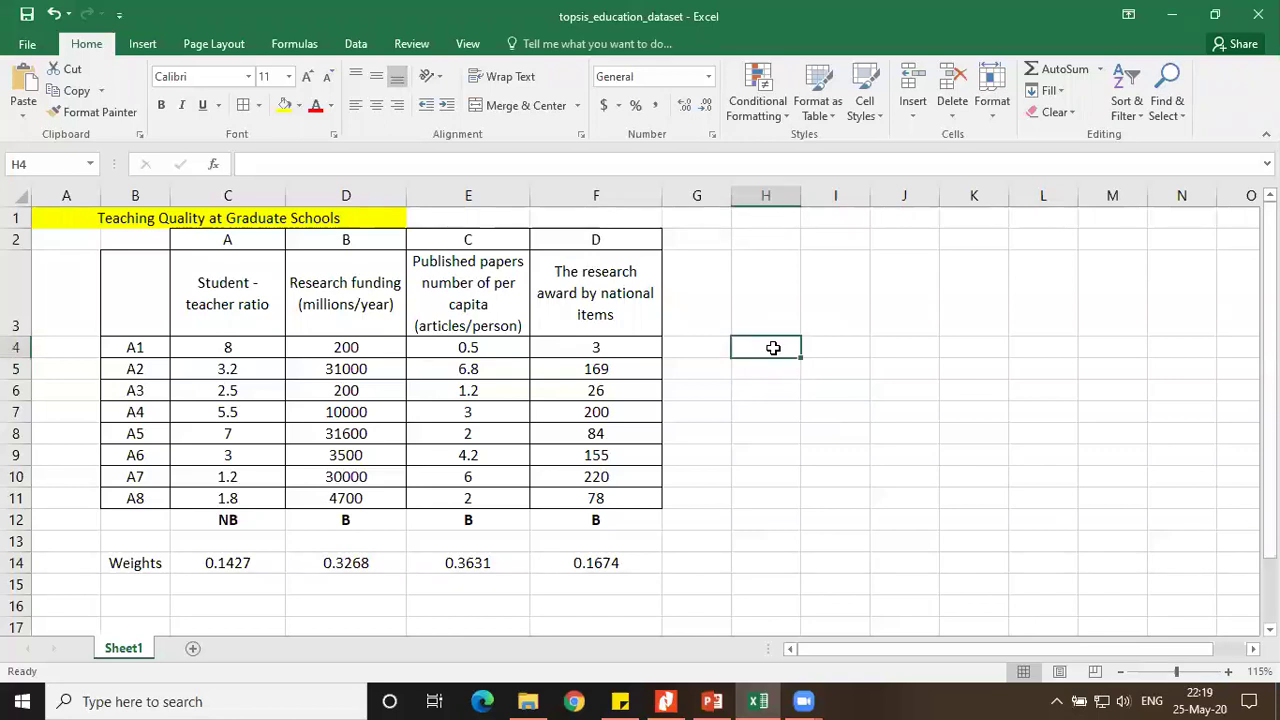
text(=)
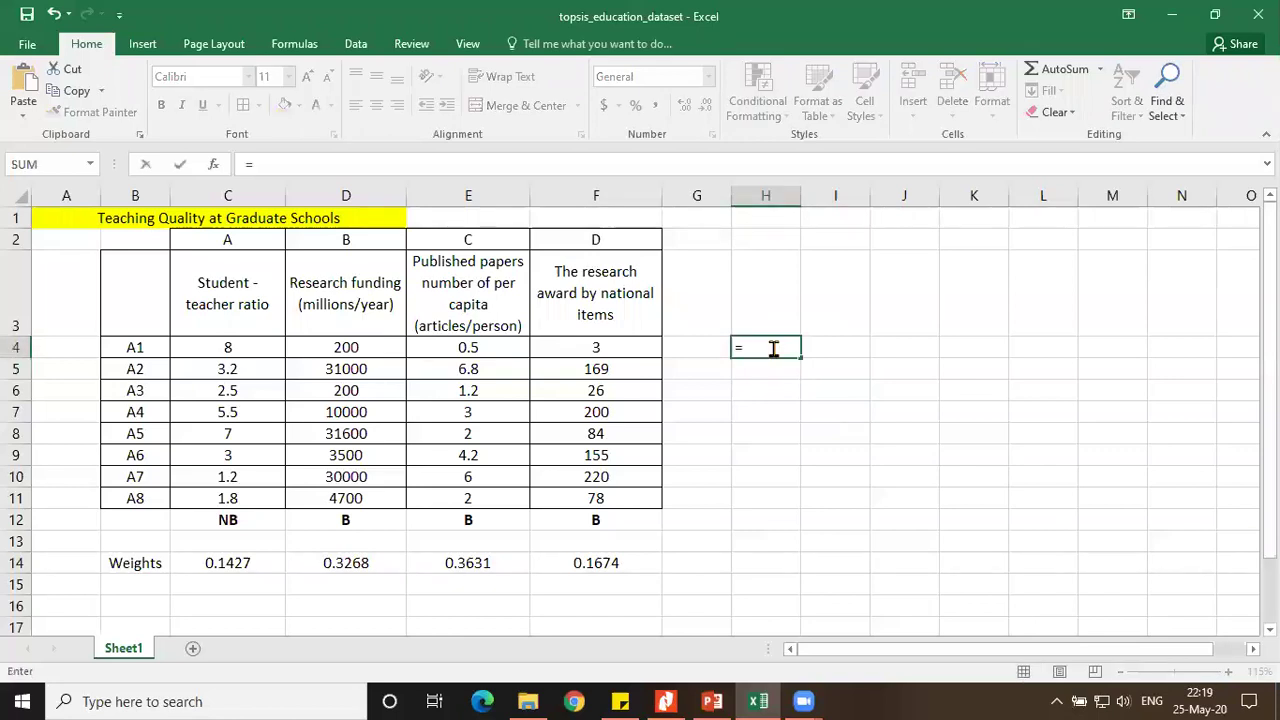
click(246, 348)
text(^2)
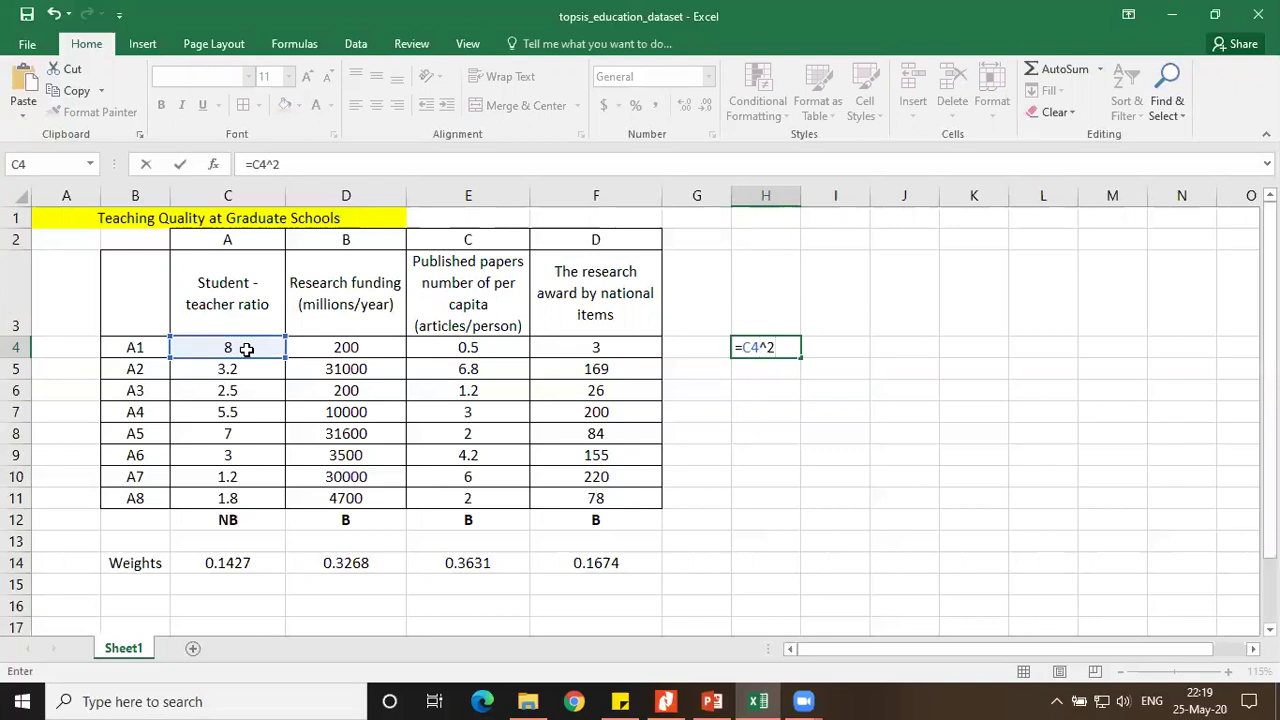
key(Return)
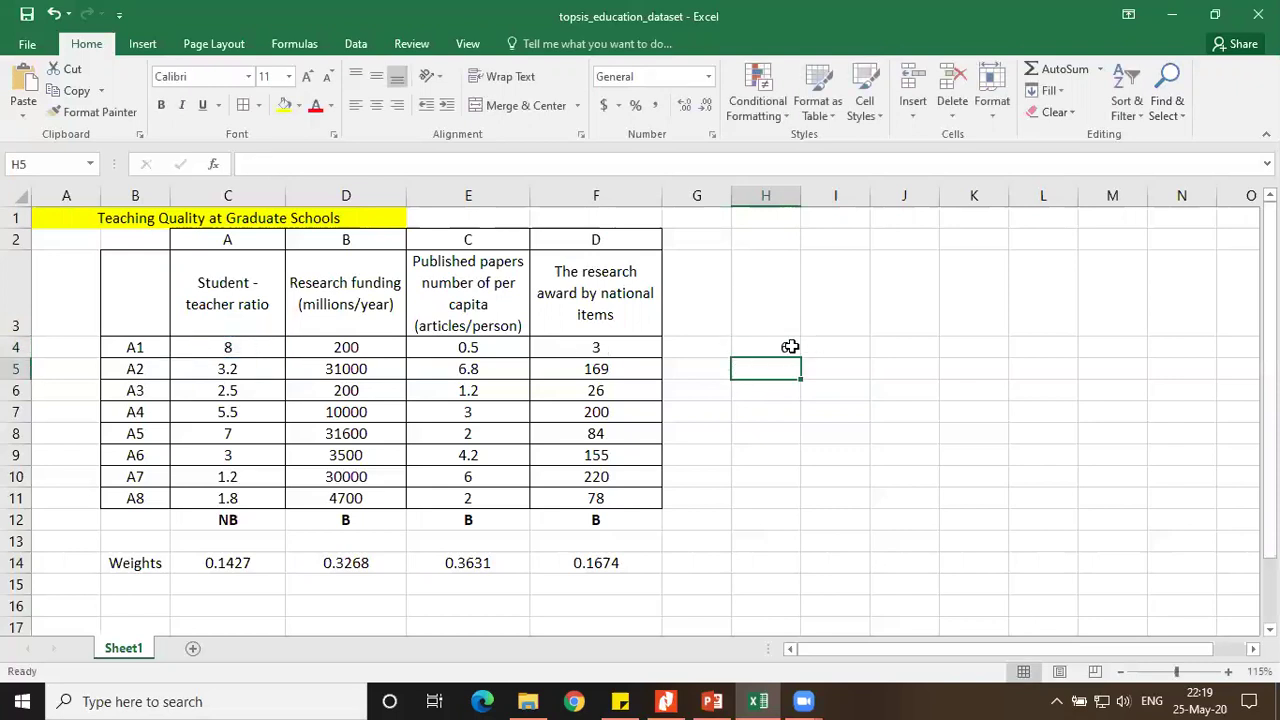
Fill the squaring formula from H4 across to K4, check the copied references, and extend it down to row 11
click(787, 346)
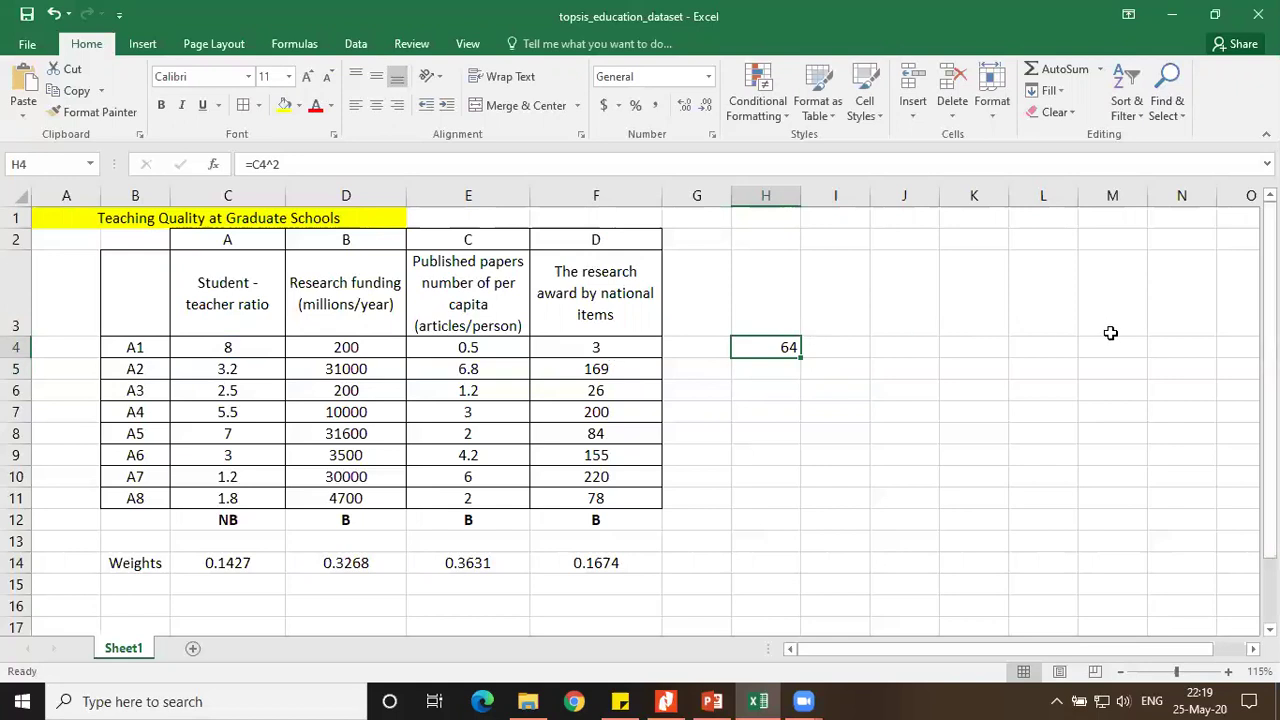
drag(801, 357, 1005, 360)
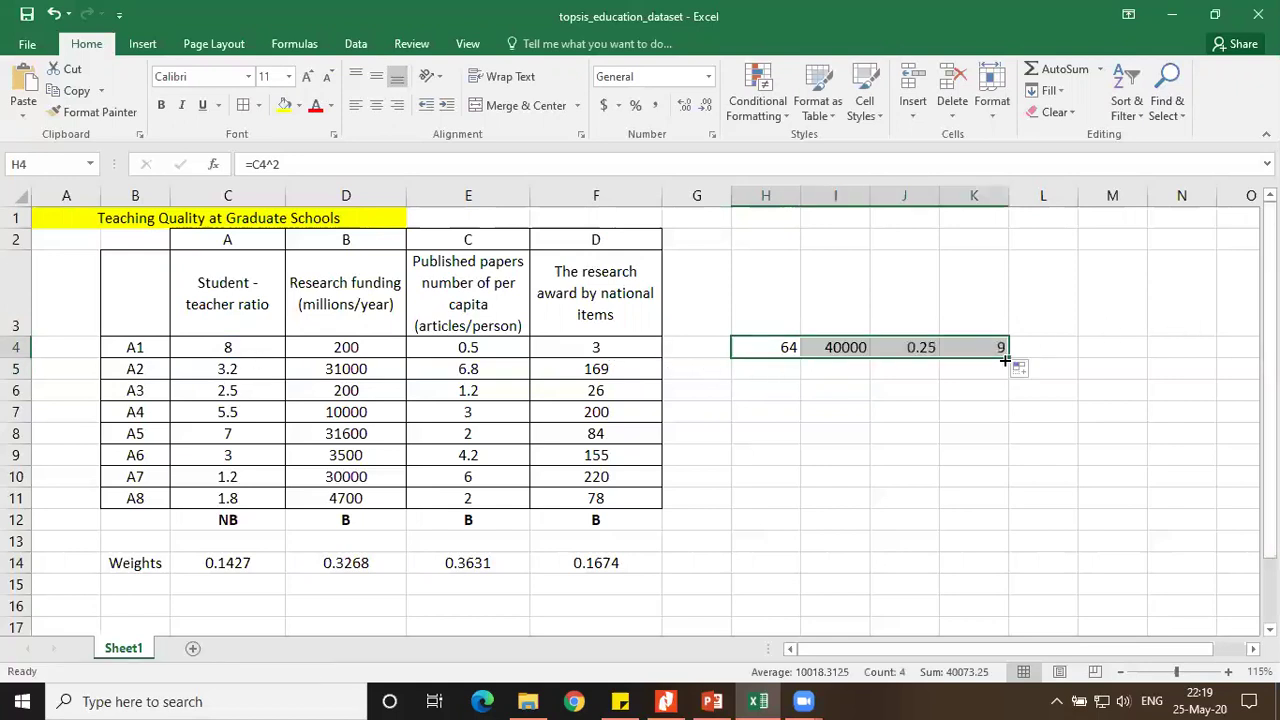
double_click(849, 349)
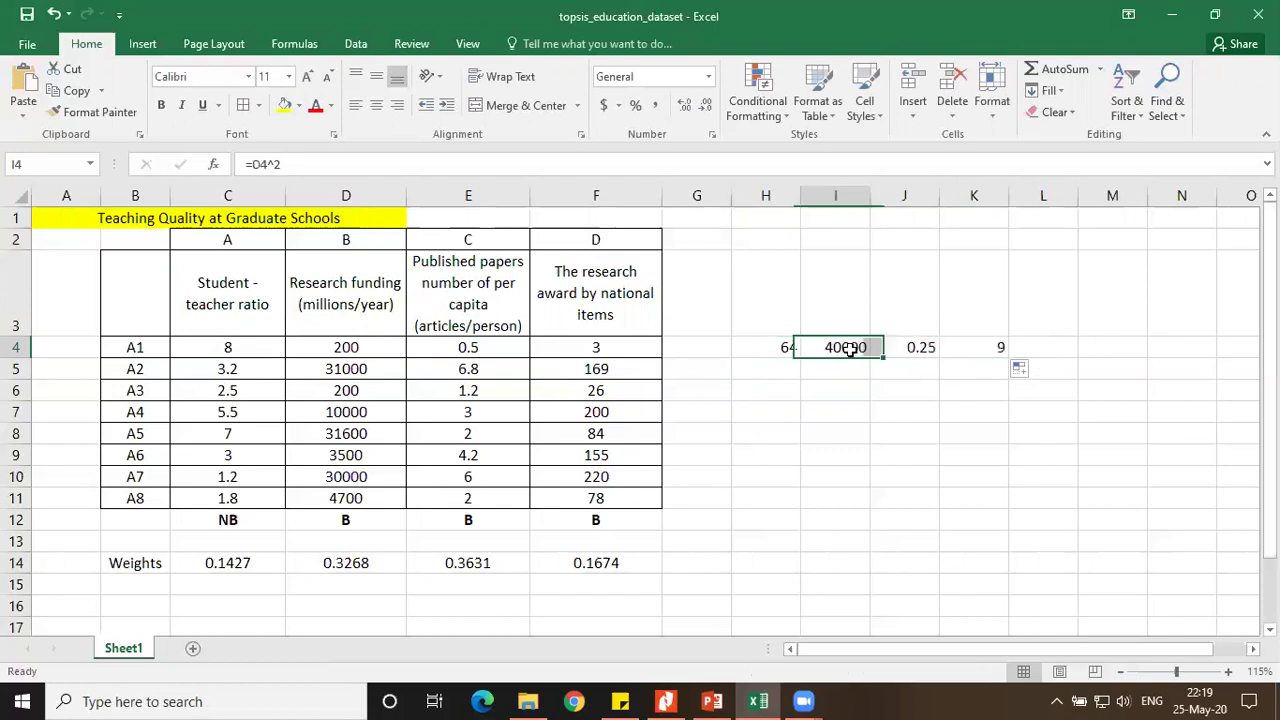
key(Escape)
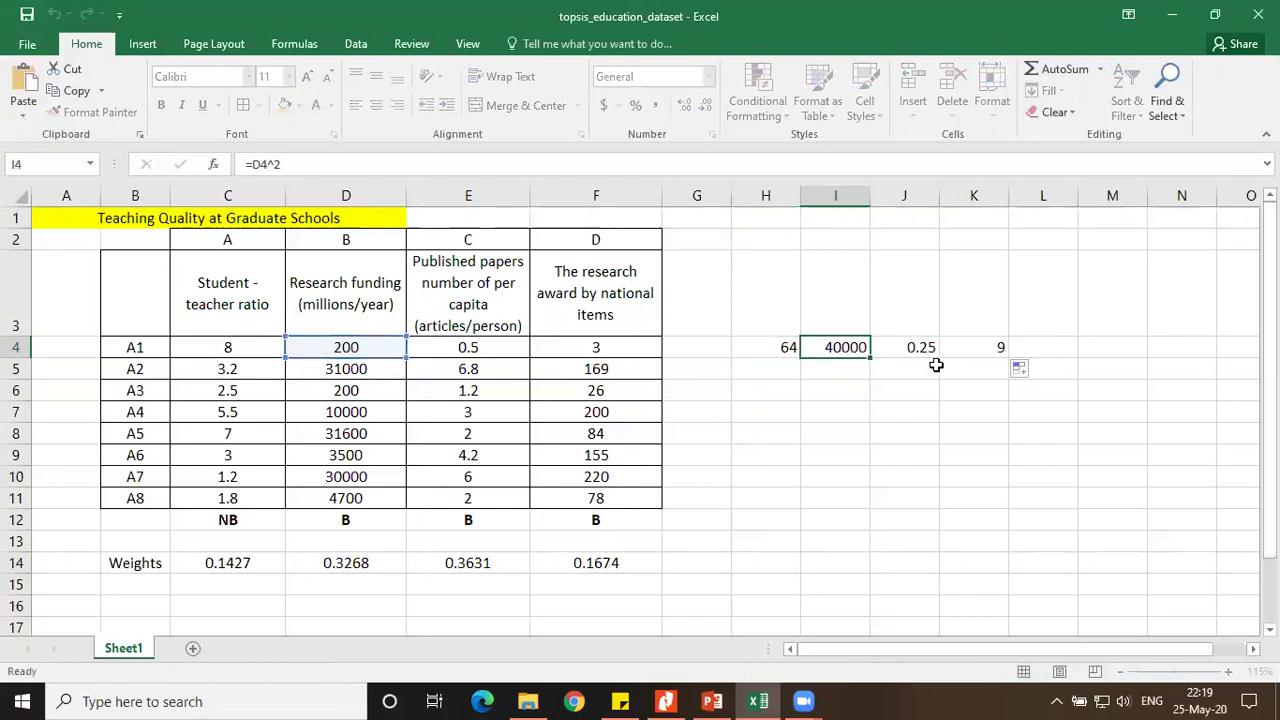
click(981, 351)
double_click(981, 351)
key(Escape)
drag(735, 348, 1023, 505)
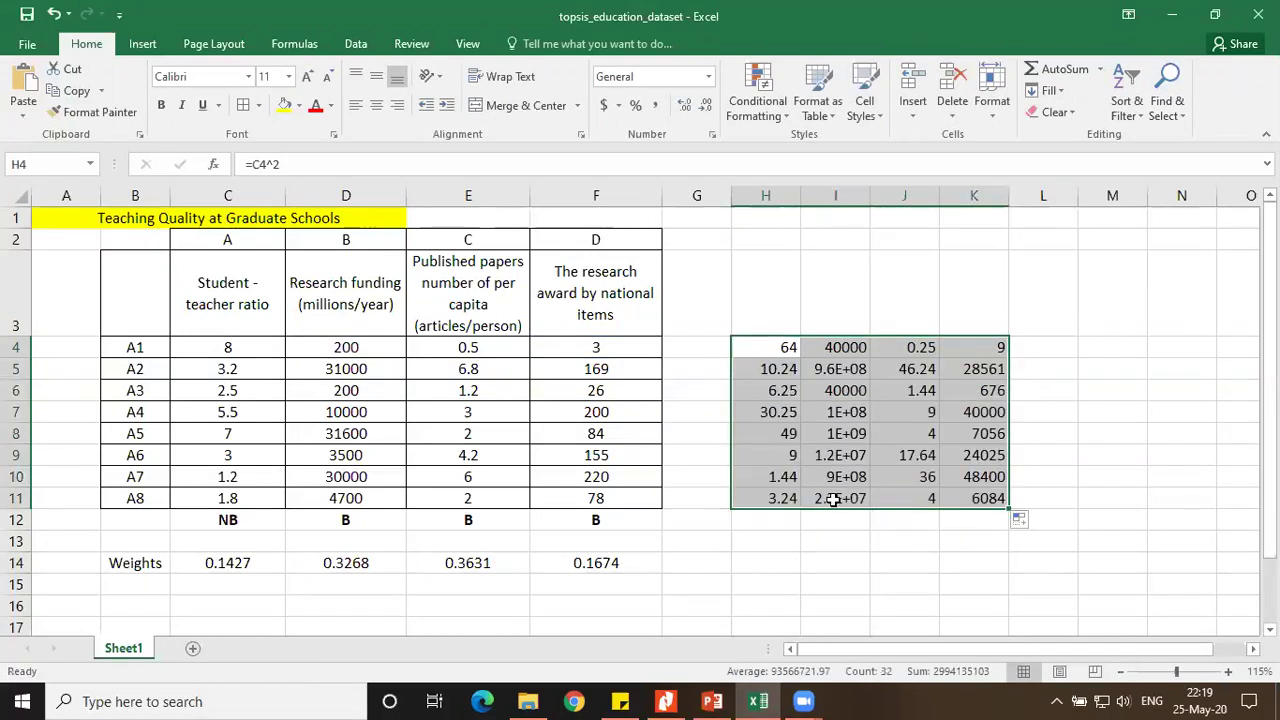
Widen column I to fit its full numbers and add borders to all cells in H4:K11
drag(870, 198, 900, 205)
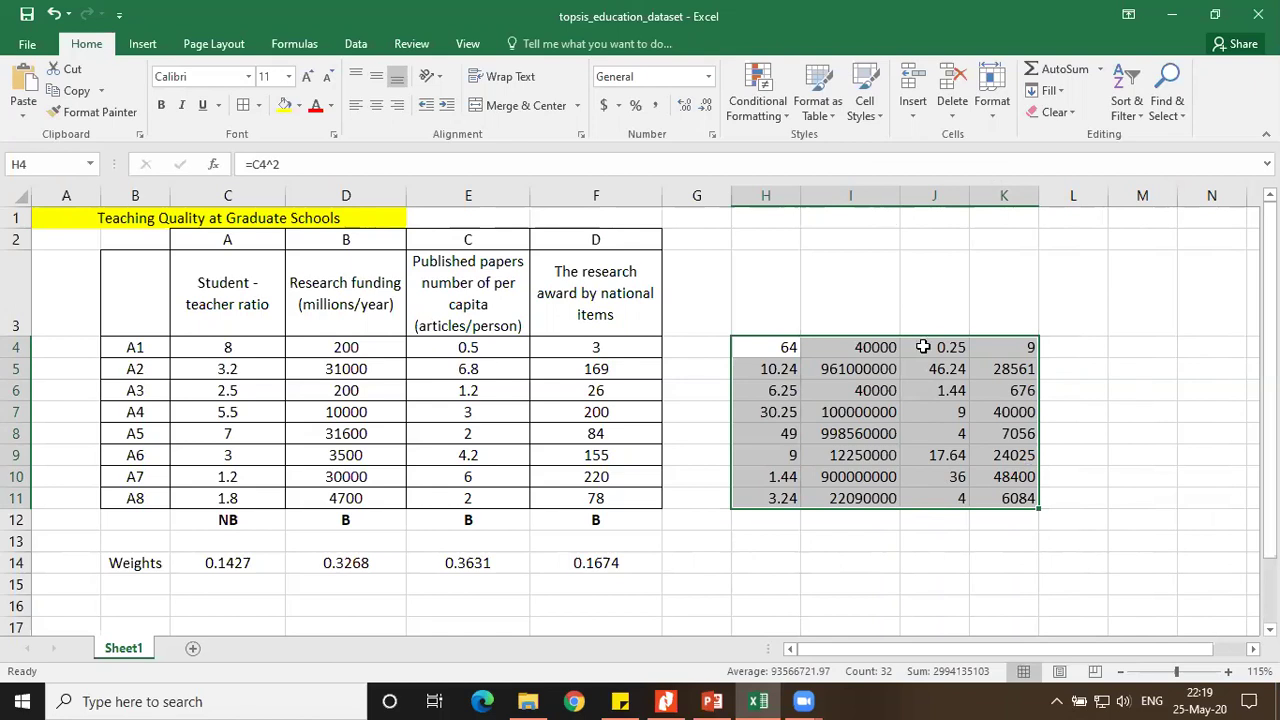
click(246, 108)
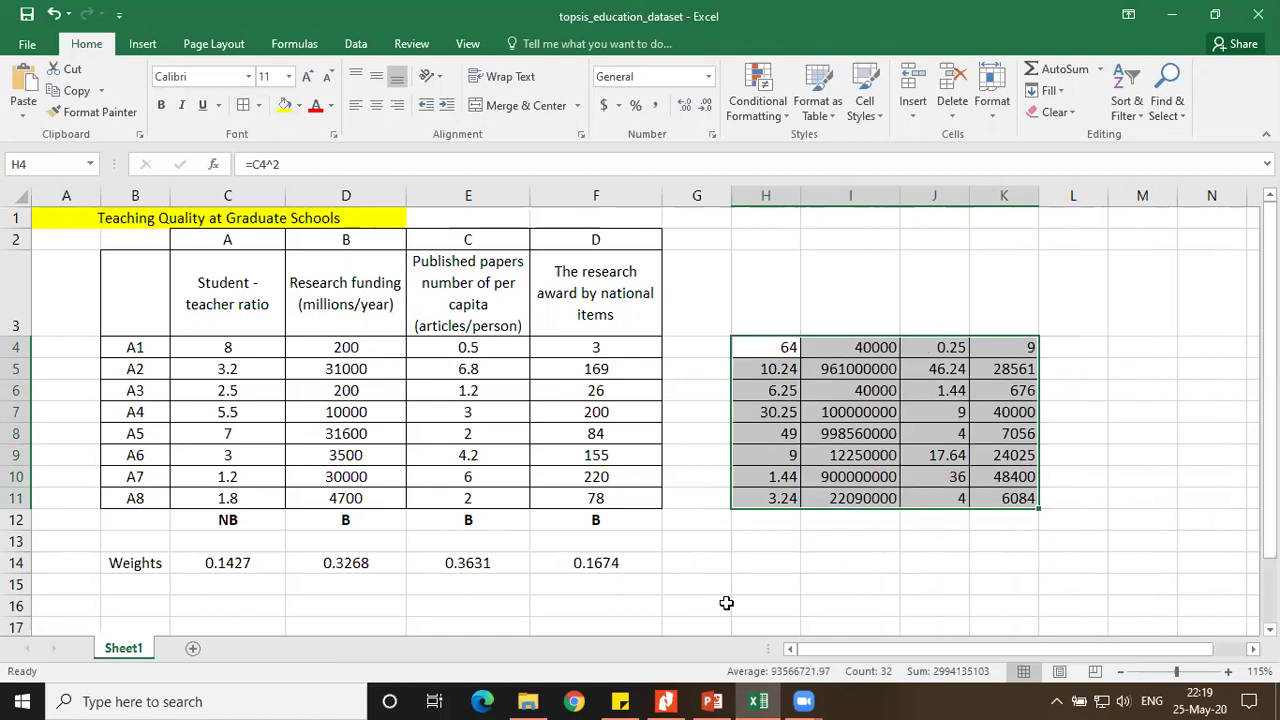
Enter the formula =SQRT(SUM(H4:H11)) in cell H13 below the squared student-teacher ratios
click(779, 544)
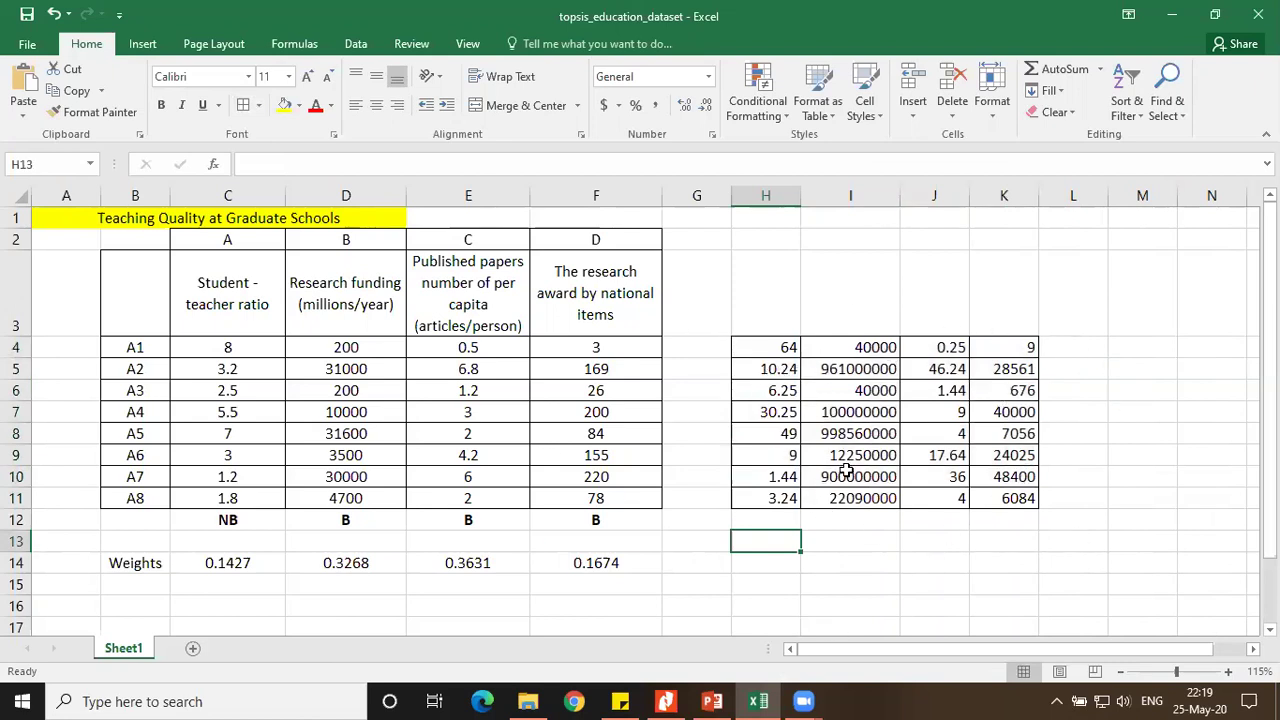
text(=sum)
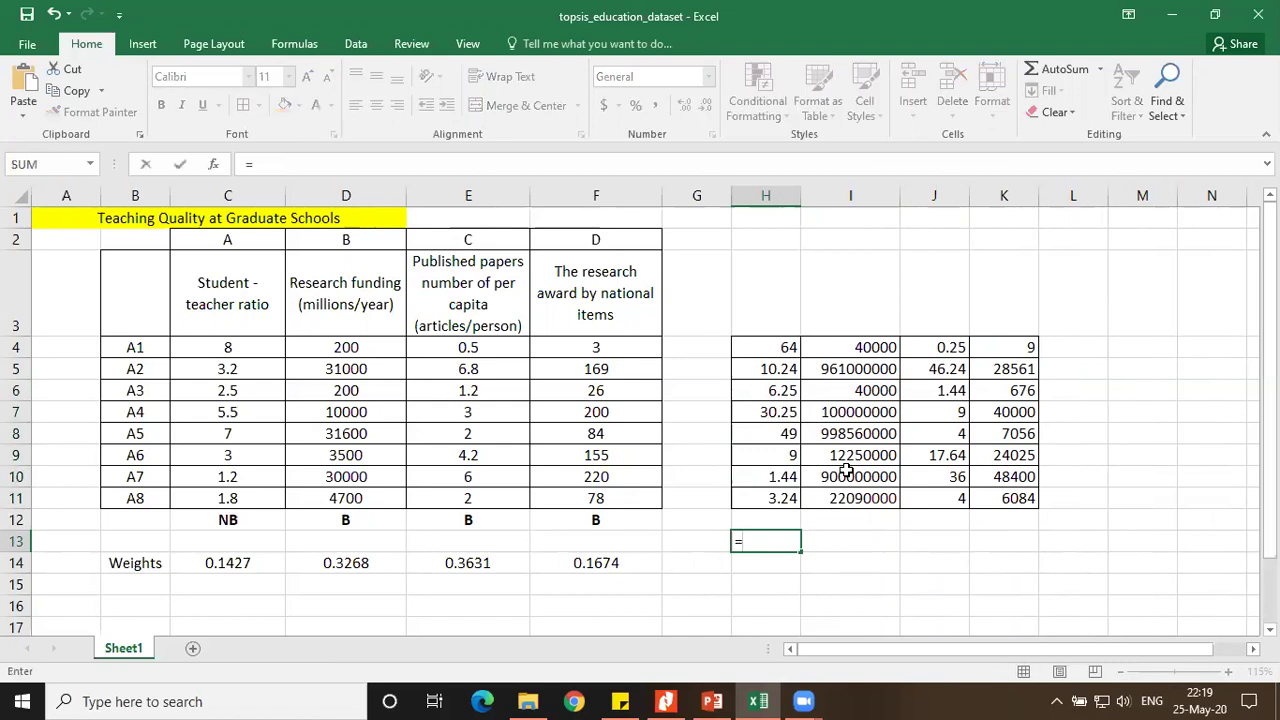
key(BackSpace)
key(BackSpace)
key(BackSpace)
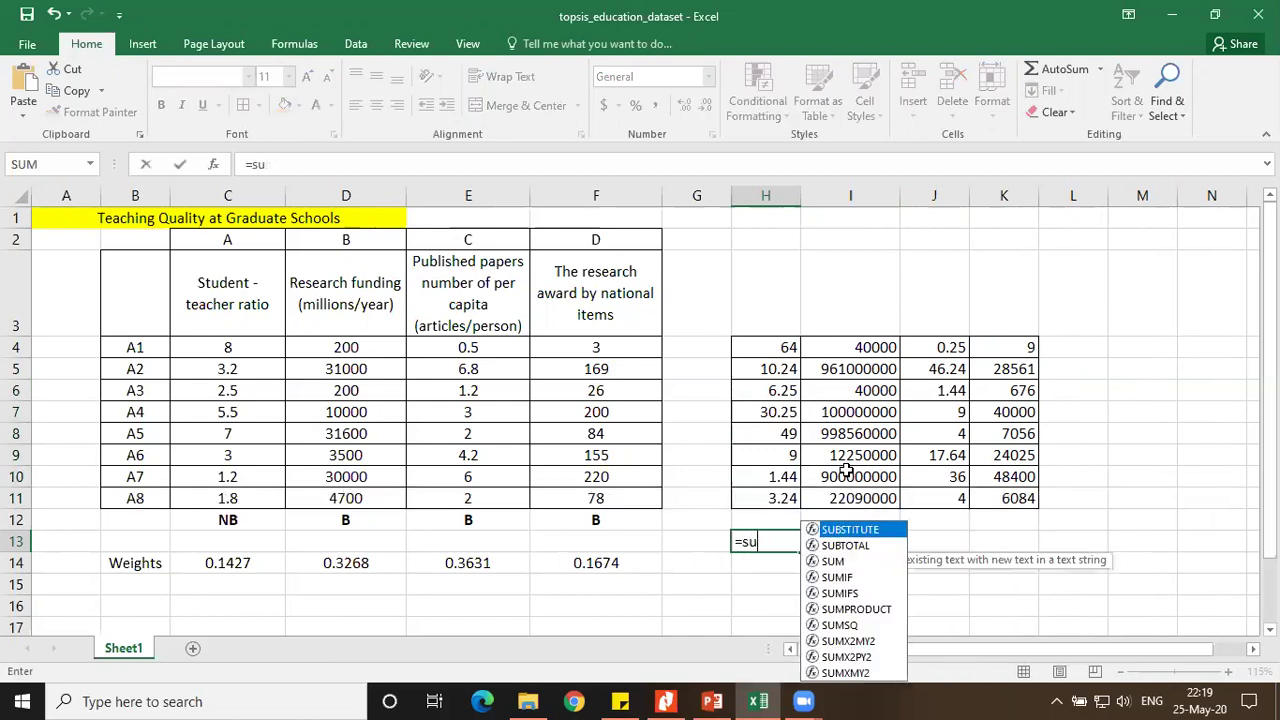
text(sqrt)
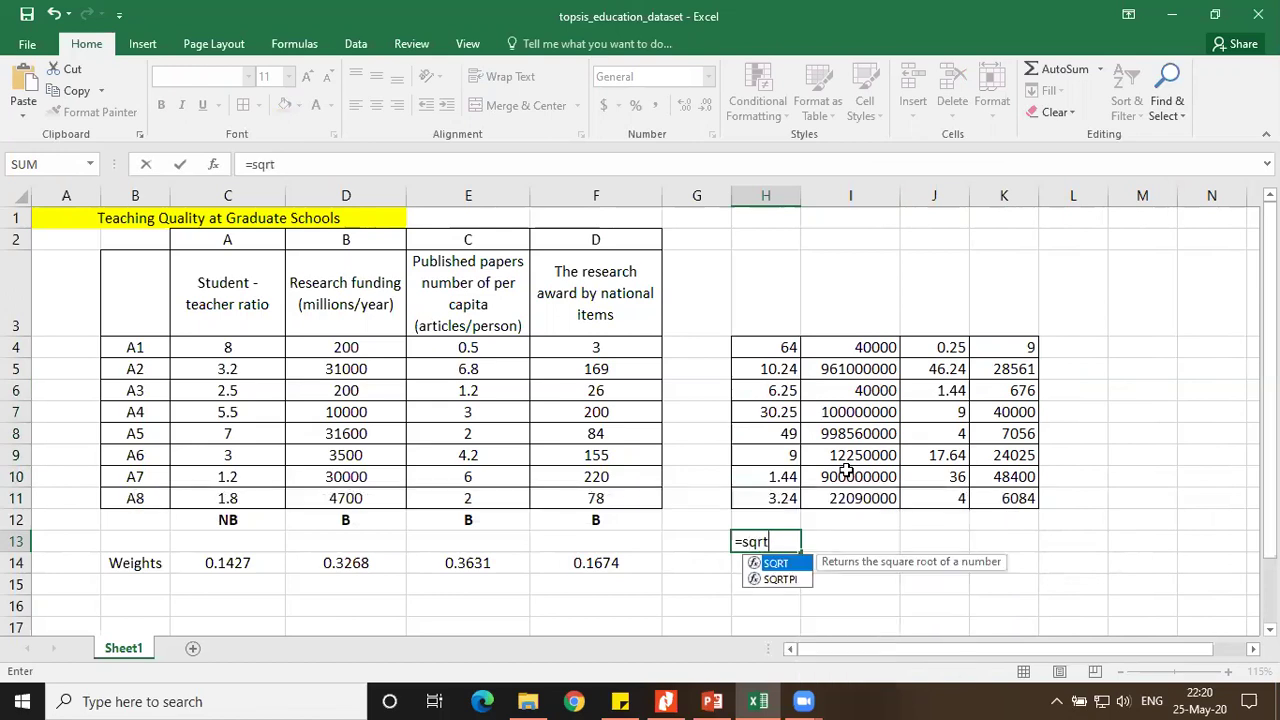
text((sum)
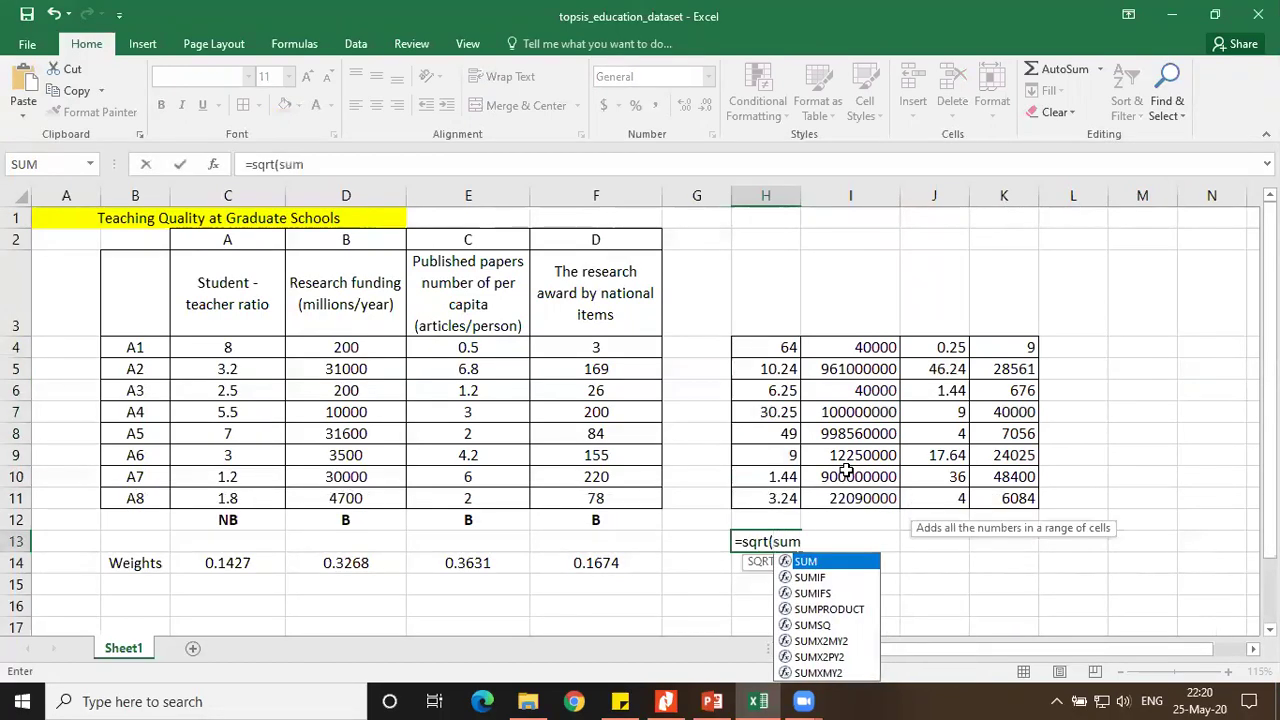
text(()
drag(771, 350, 767, 500)
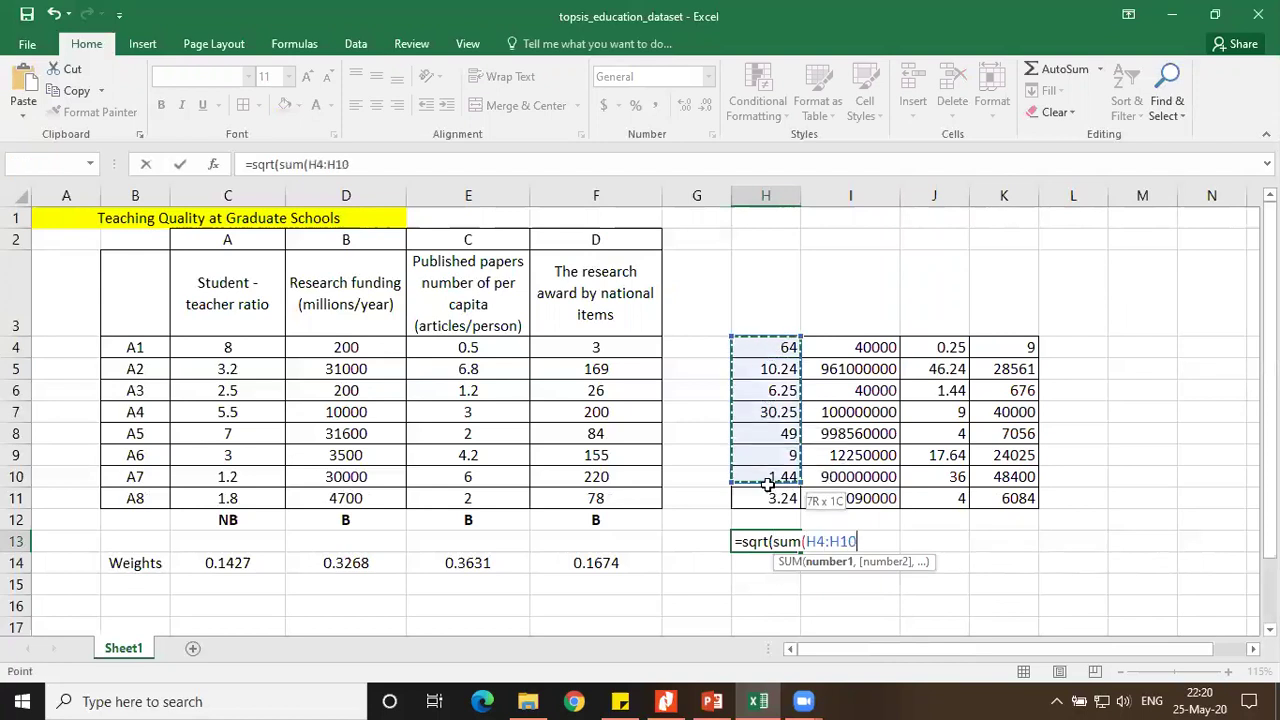
text()))
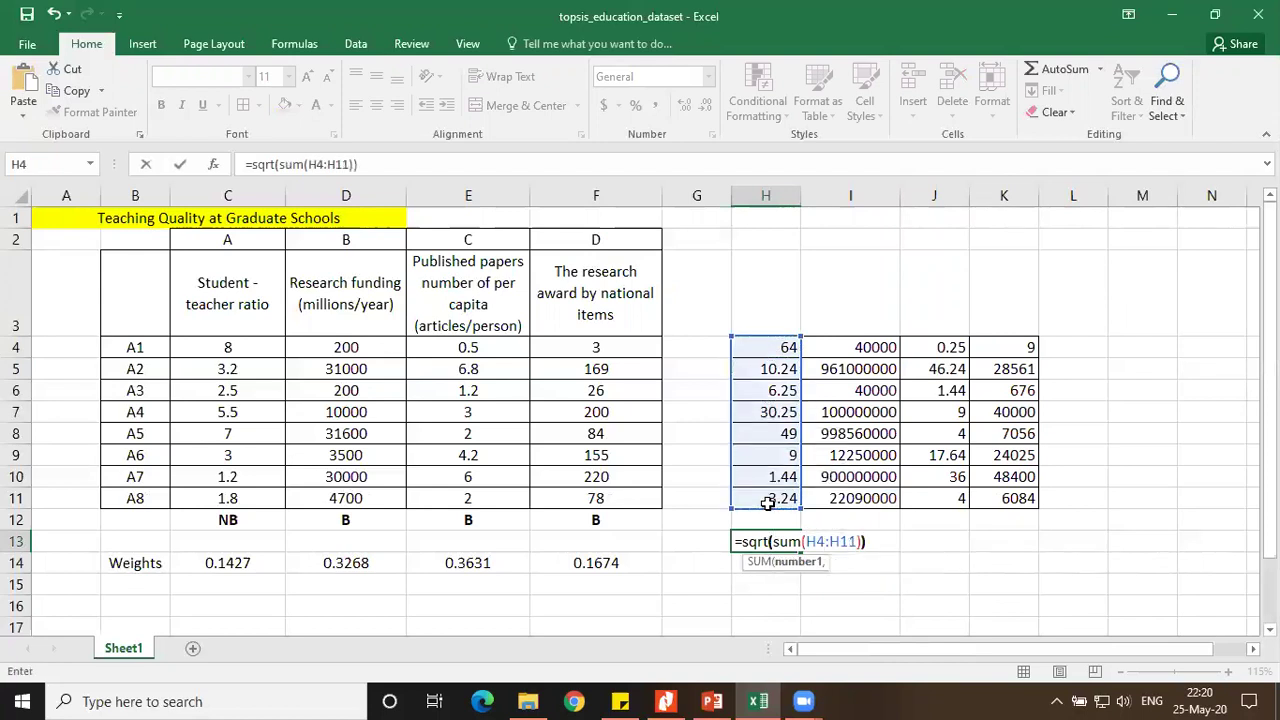
key(Return)
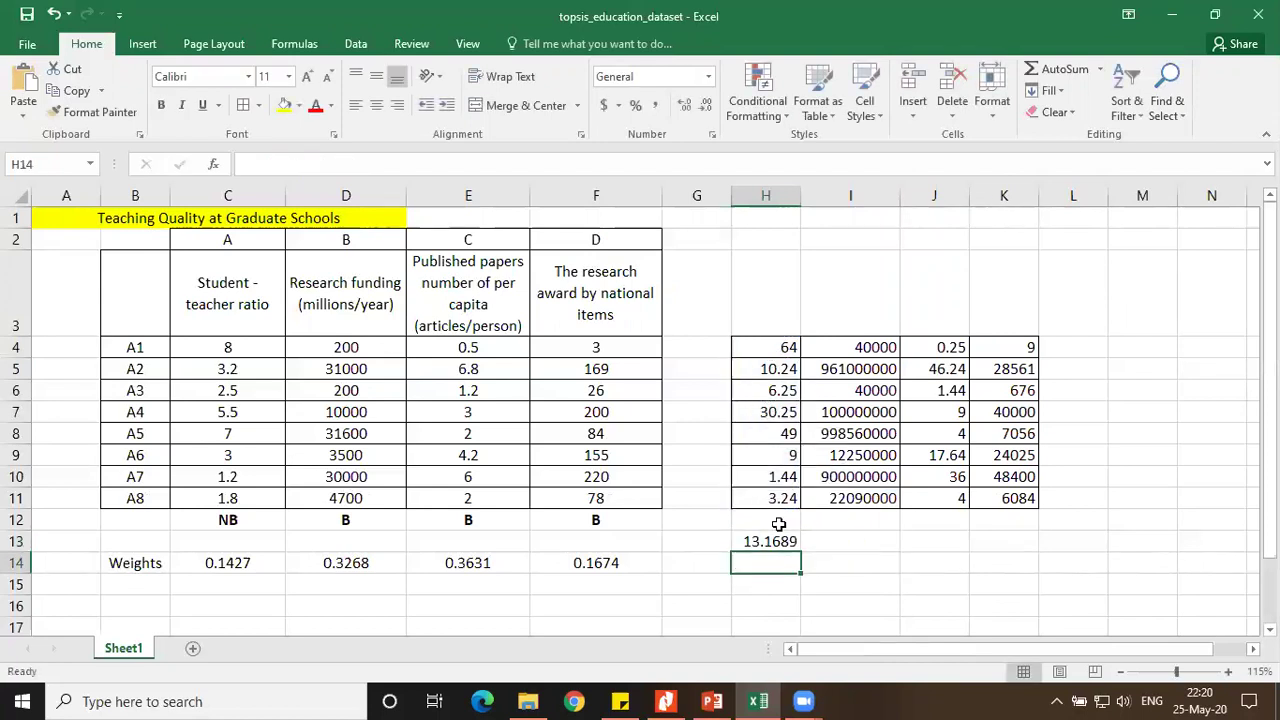
Fill the square-root formula from H13 across to K13, checking the copied reference in I13 on the way
click(782, 541)
drag(802, 552, 897, 556)
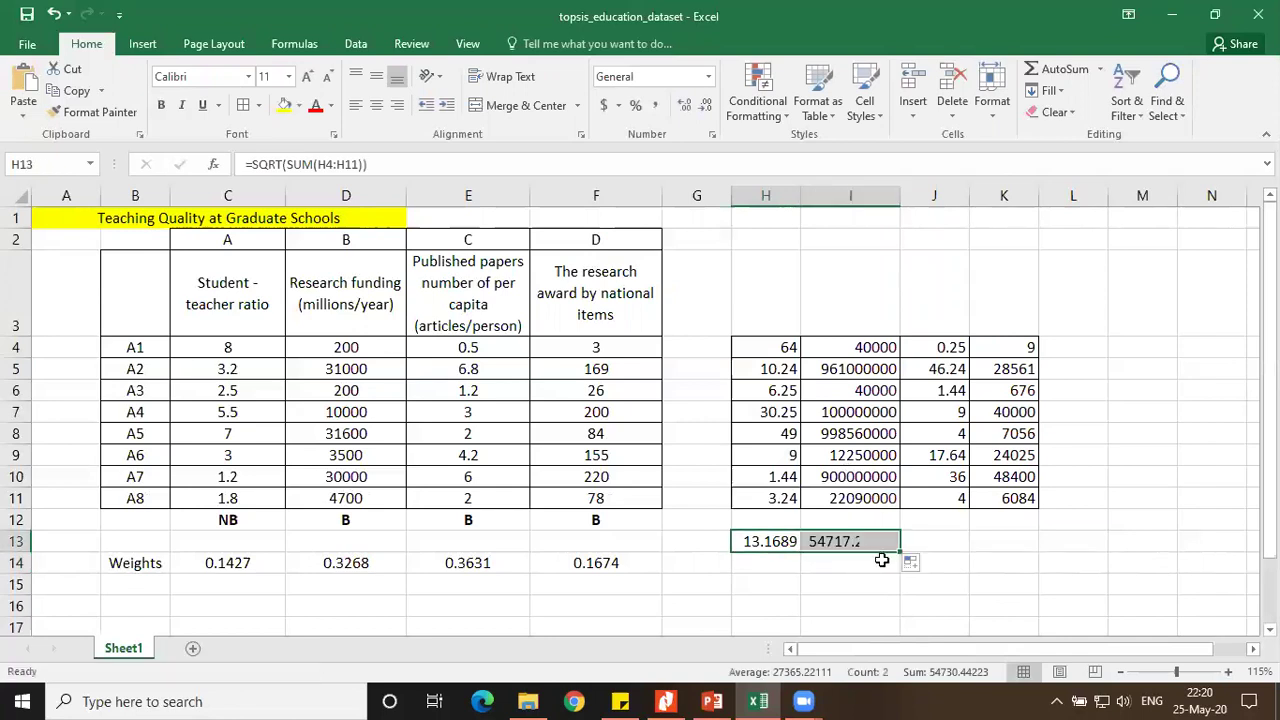
click(880, 540)
double_click(860, 541)
key(Escape)
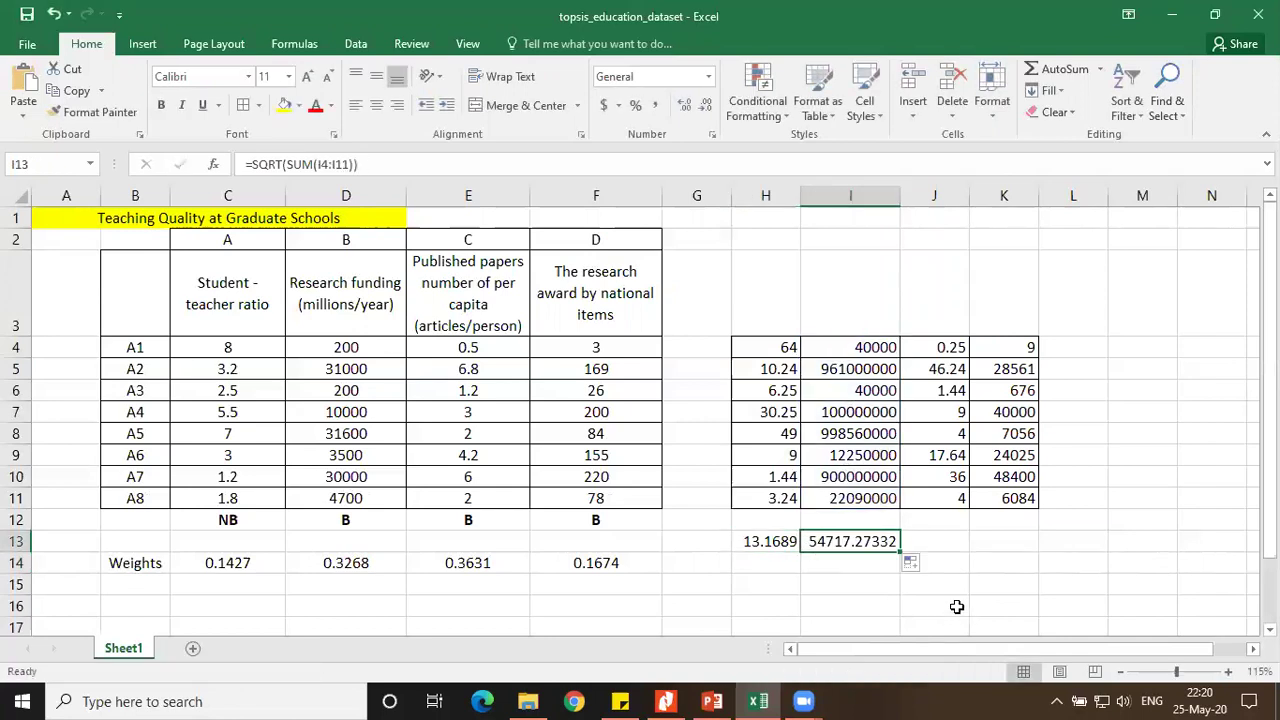
drag(897, 543, 1014, 535)
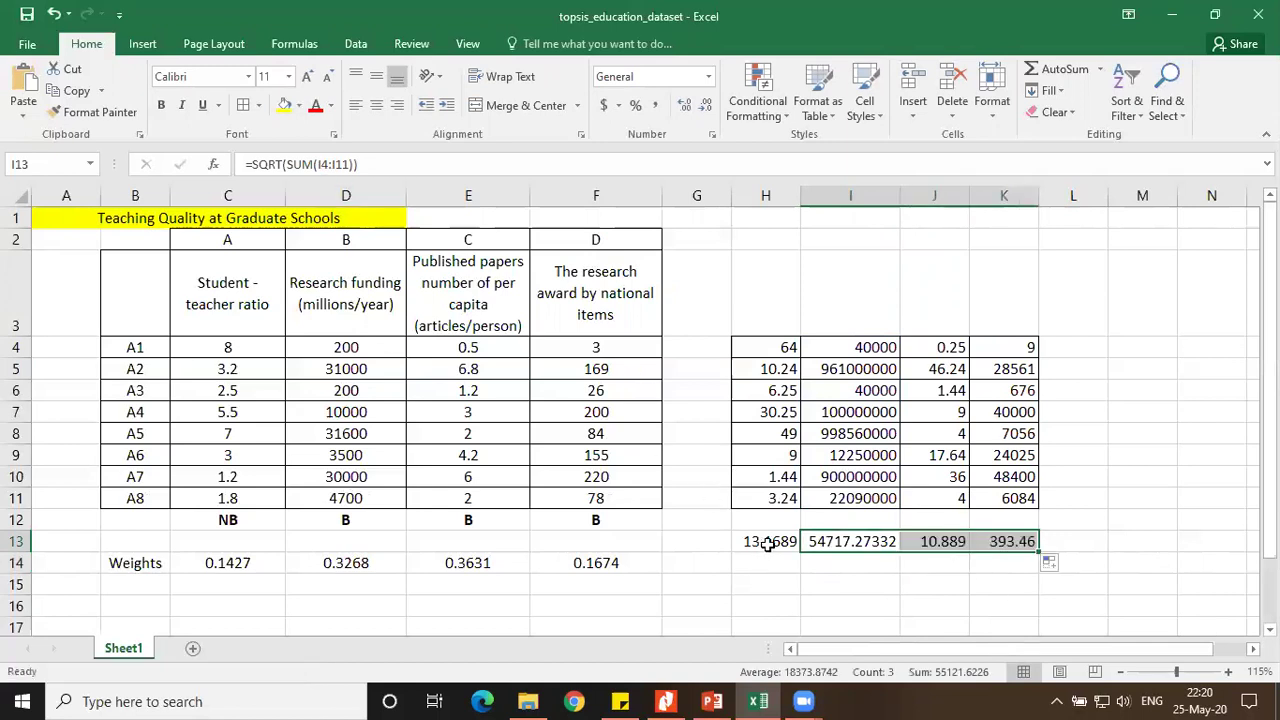
Add borders to all cells in H13:K13
drag(767, 543, 977, 543)
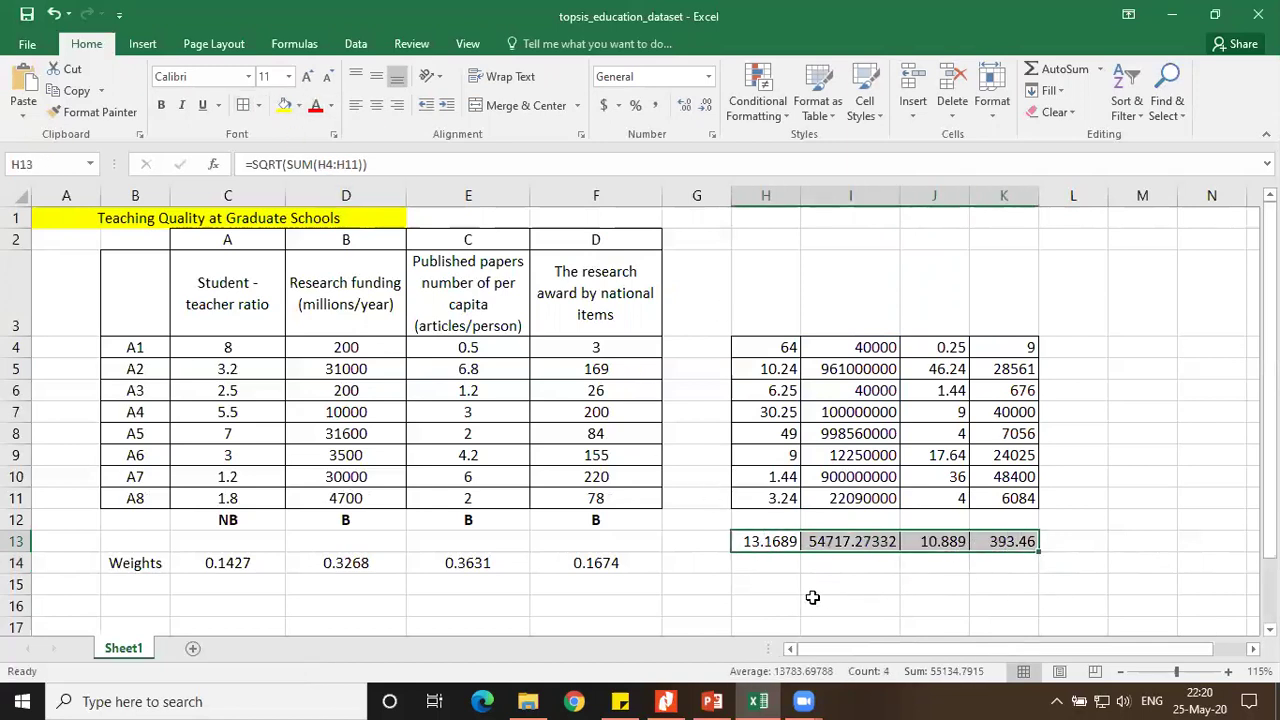
key(Down)
scroll(1041, 566, down, 2)
scroll(1041, 566, up, 2)
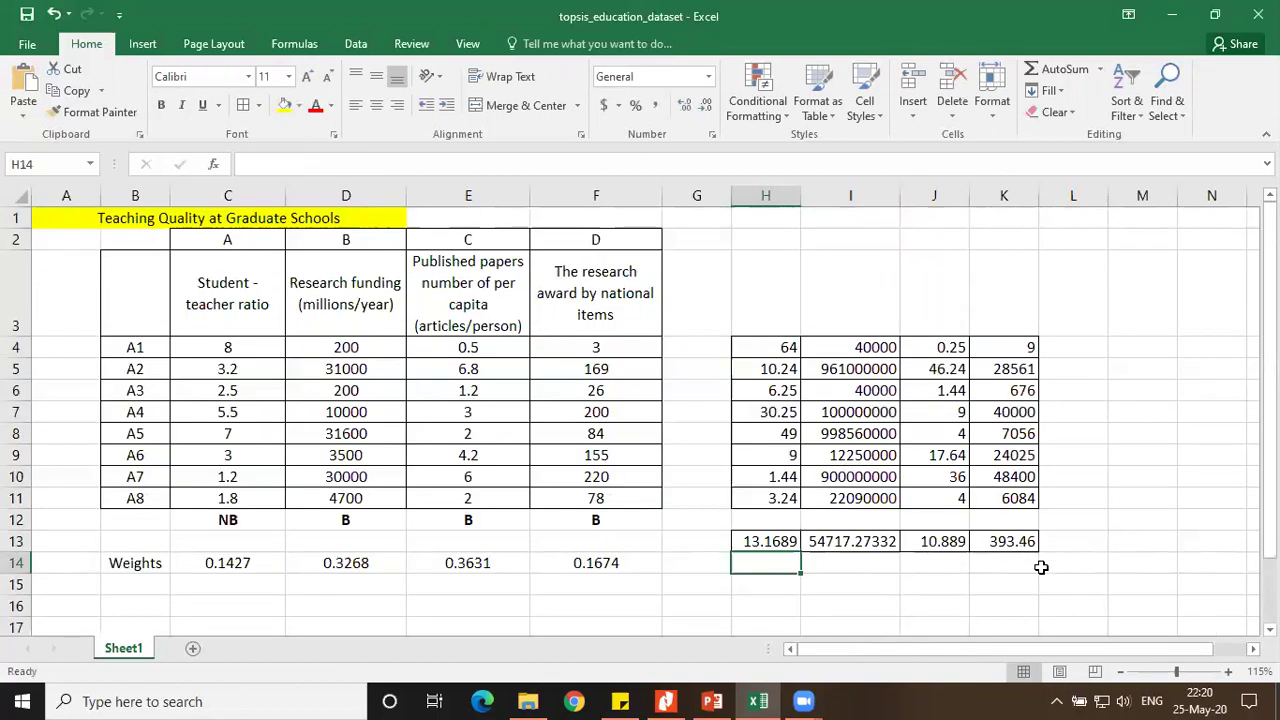
Check the normalization formula on the PowerPoint slide, then return to Excel and enter the heading "Rij - Normalized Decision Matrix" in H15
click(712, 701)
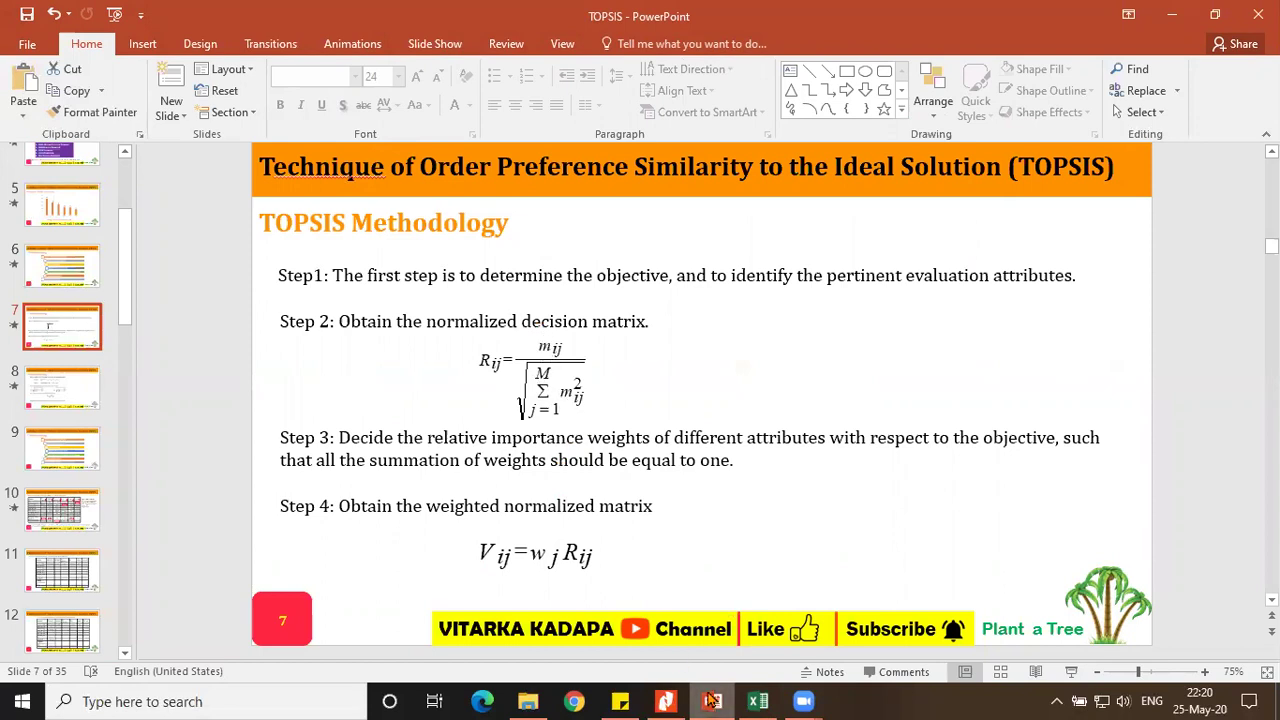
click(758, 701)
scroll(831, 537, down, 1)
click(771, 462)
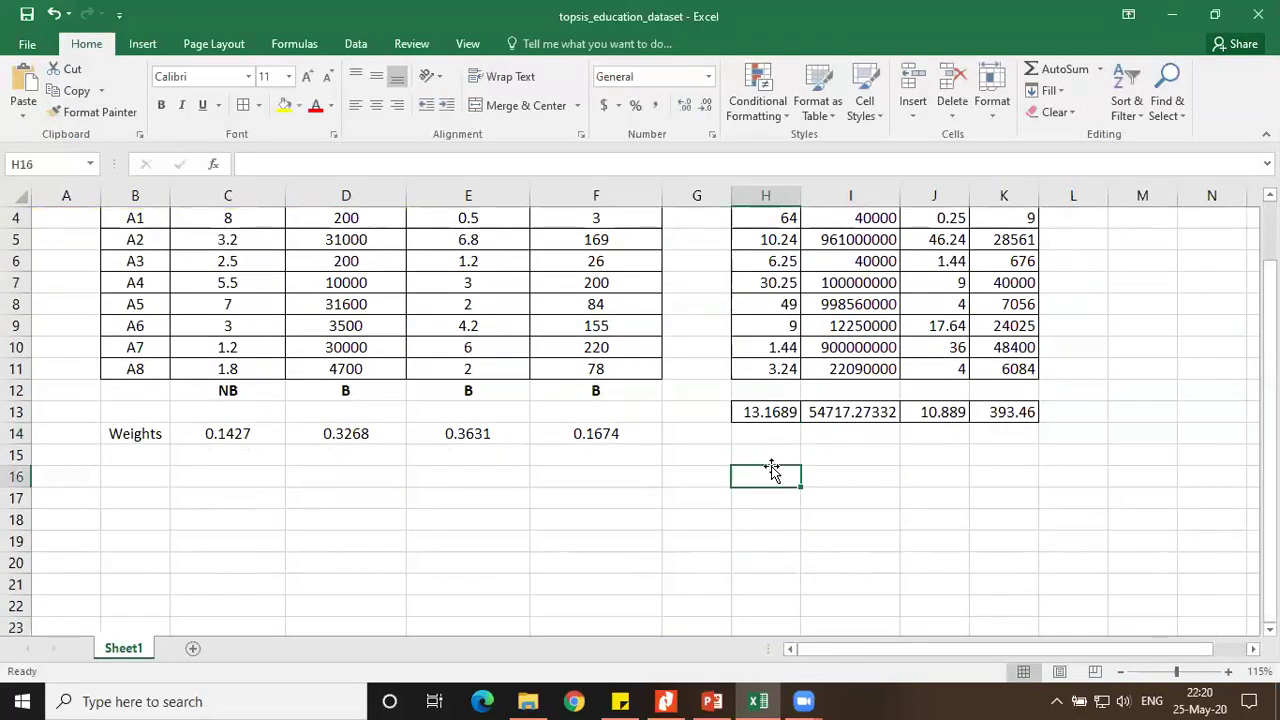
scroll(771, 466, up, 1)
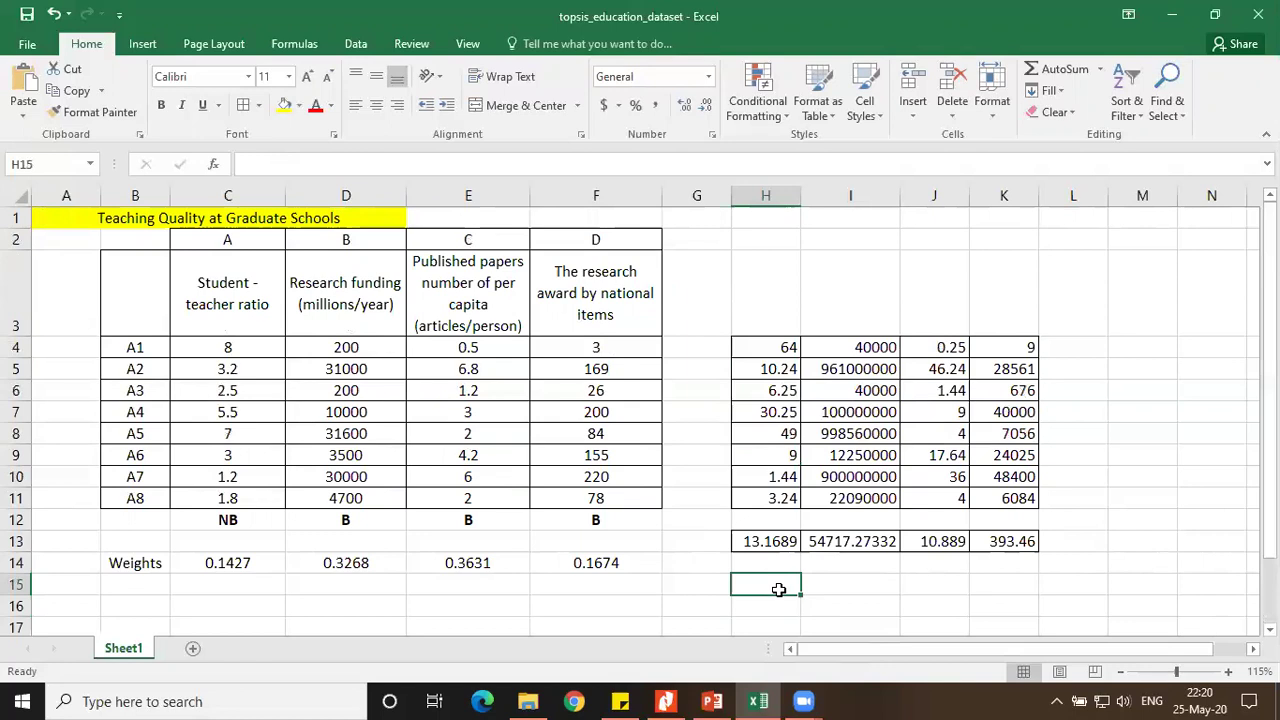
text(Rij)
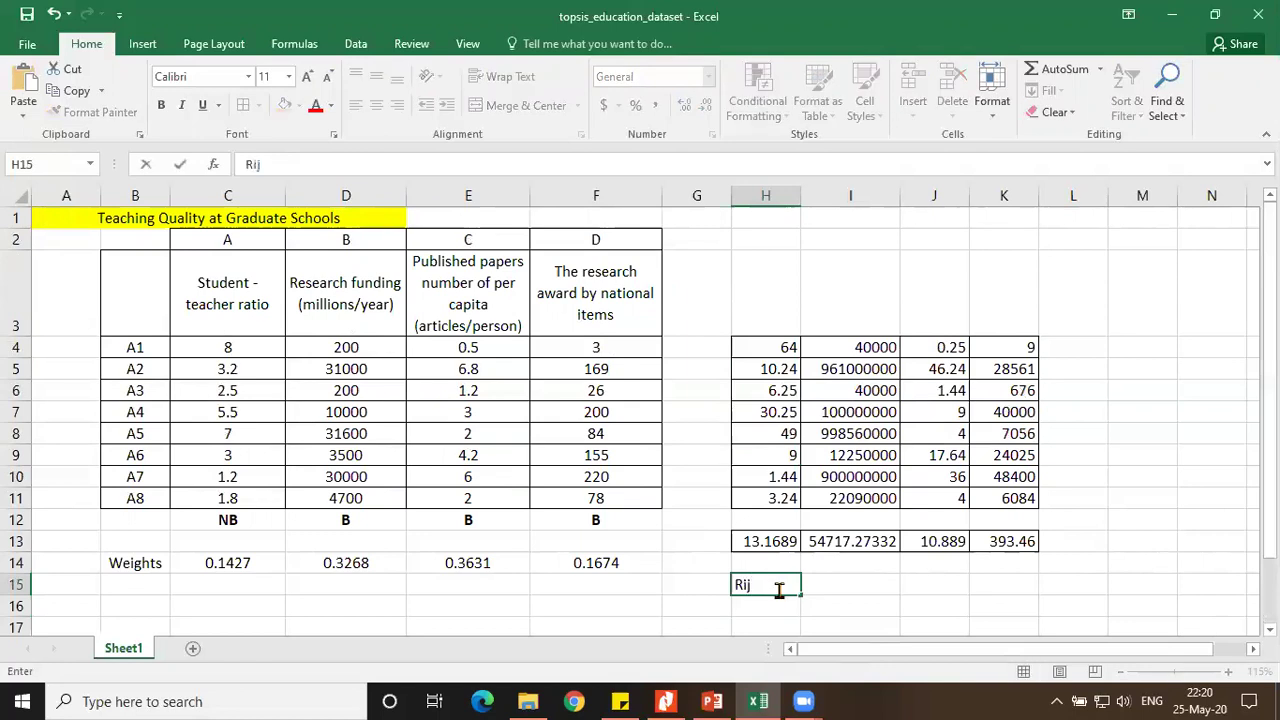
key(Return)
double_click(775, 584)
text(- Normalized Decision M)
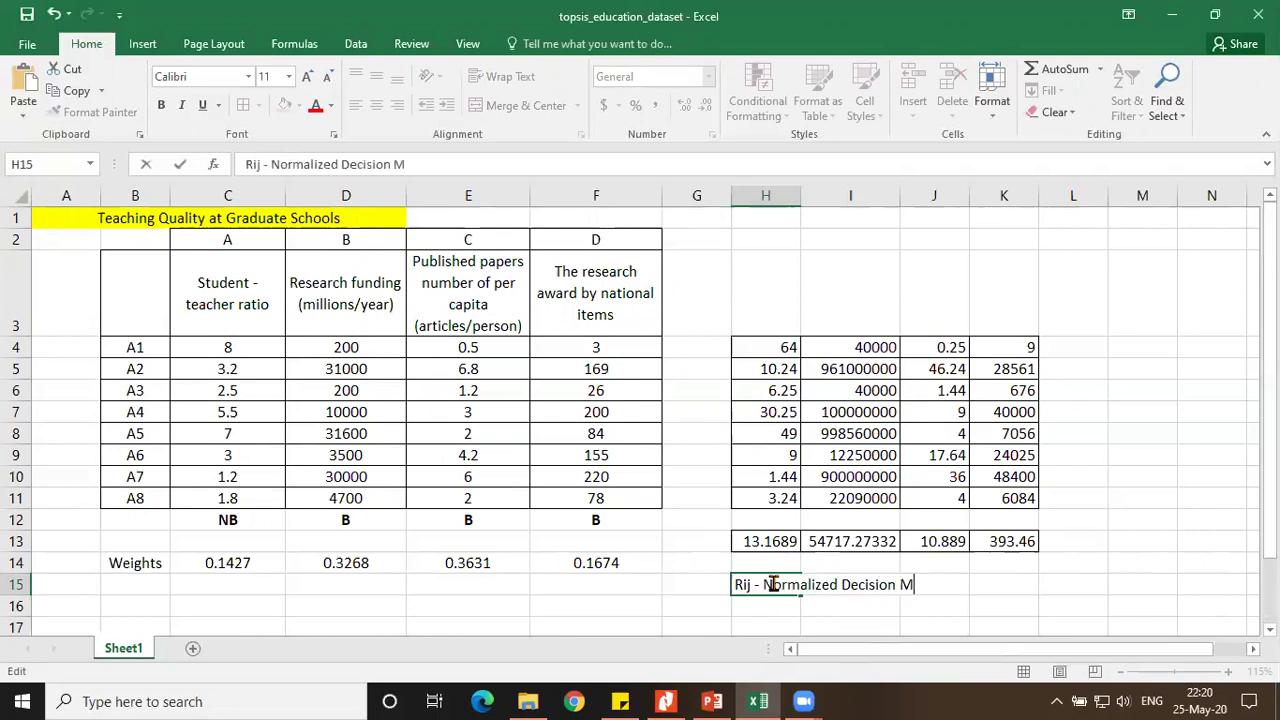
text(atrix)
key(Return)
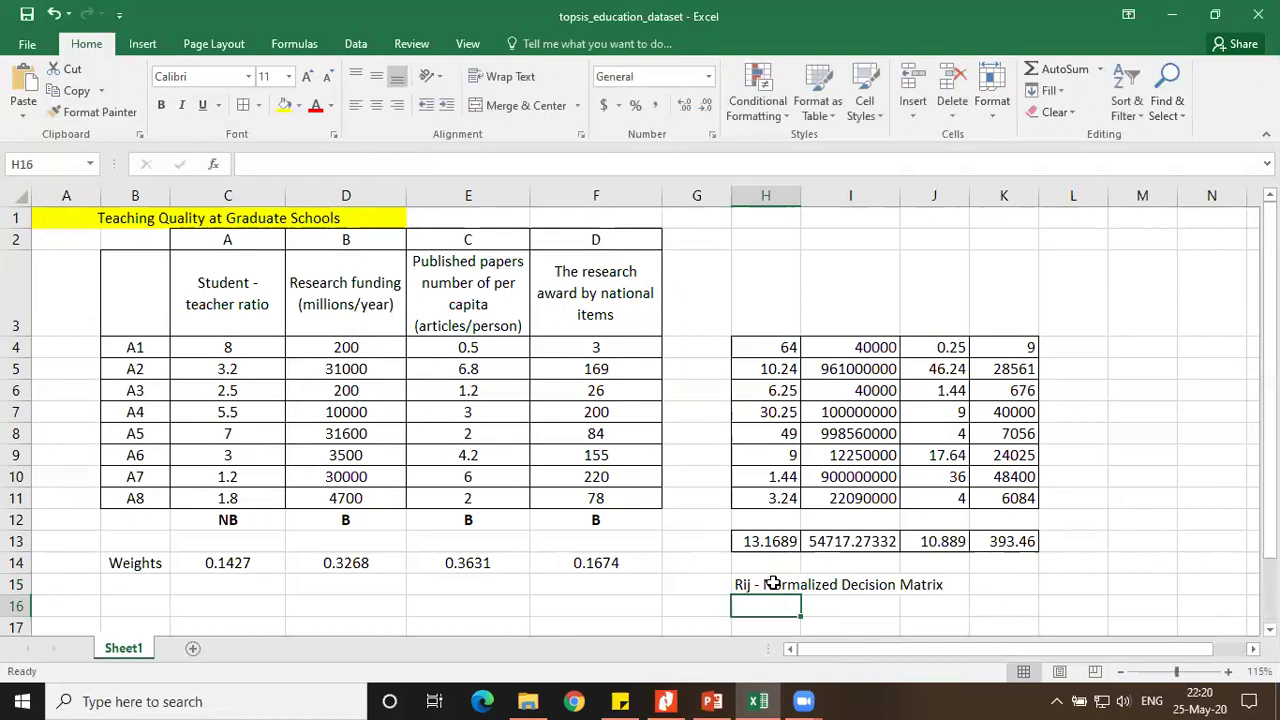
Merge the heading across H15:K15, centre it, make it bold and give it a light orange fill
drag(773, 583, 1006, 591)
click(522, 105)
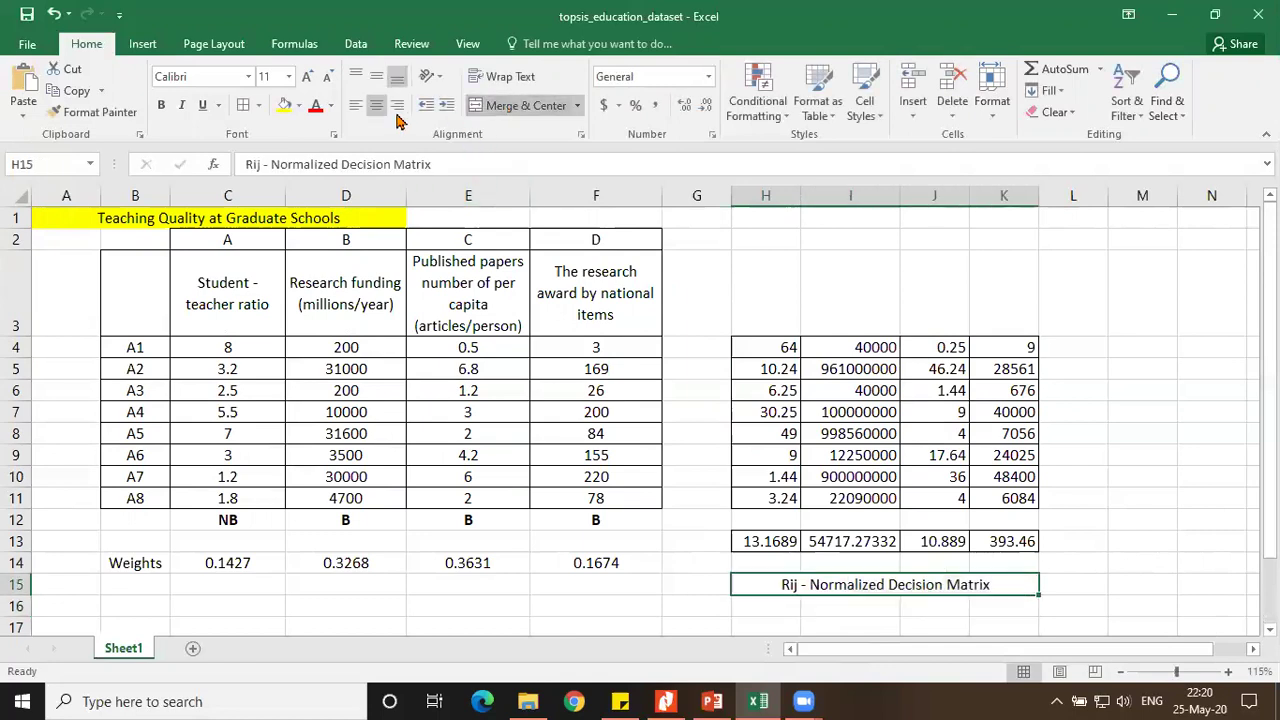
click(376, 105)
click(284, 105)
click(161, 105)
click(298, 105)
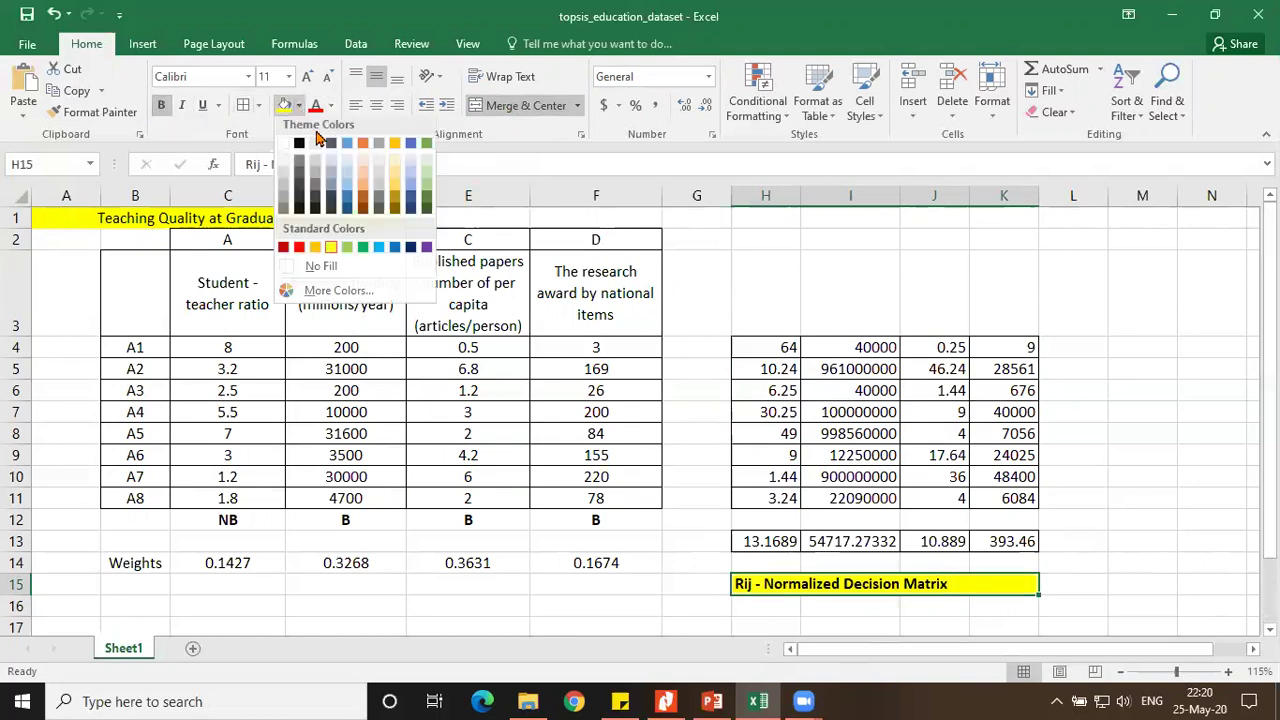
click(362, 178)
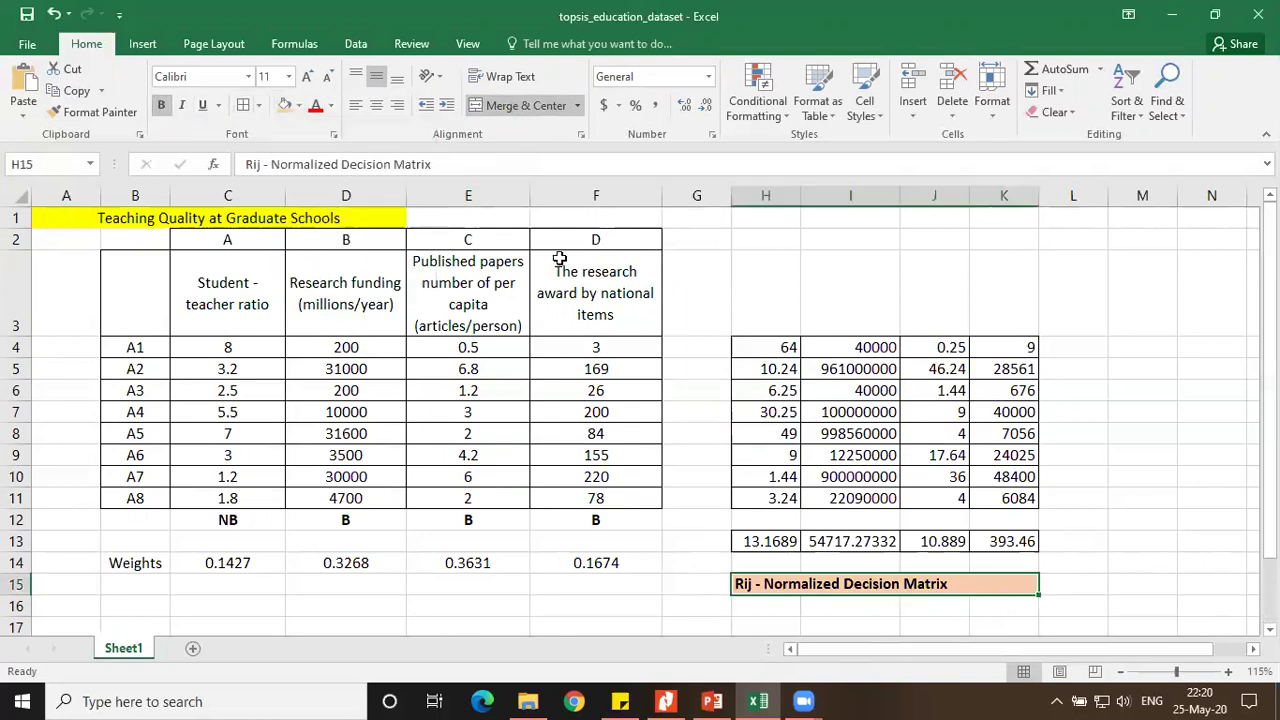
click(376, 105)
click(762, 612)
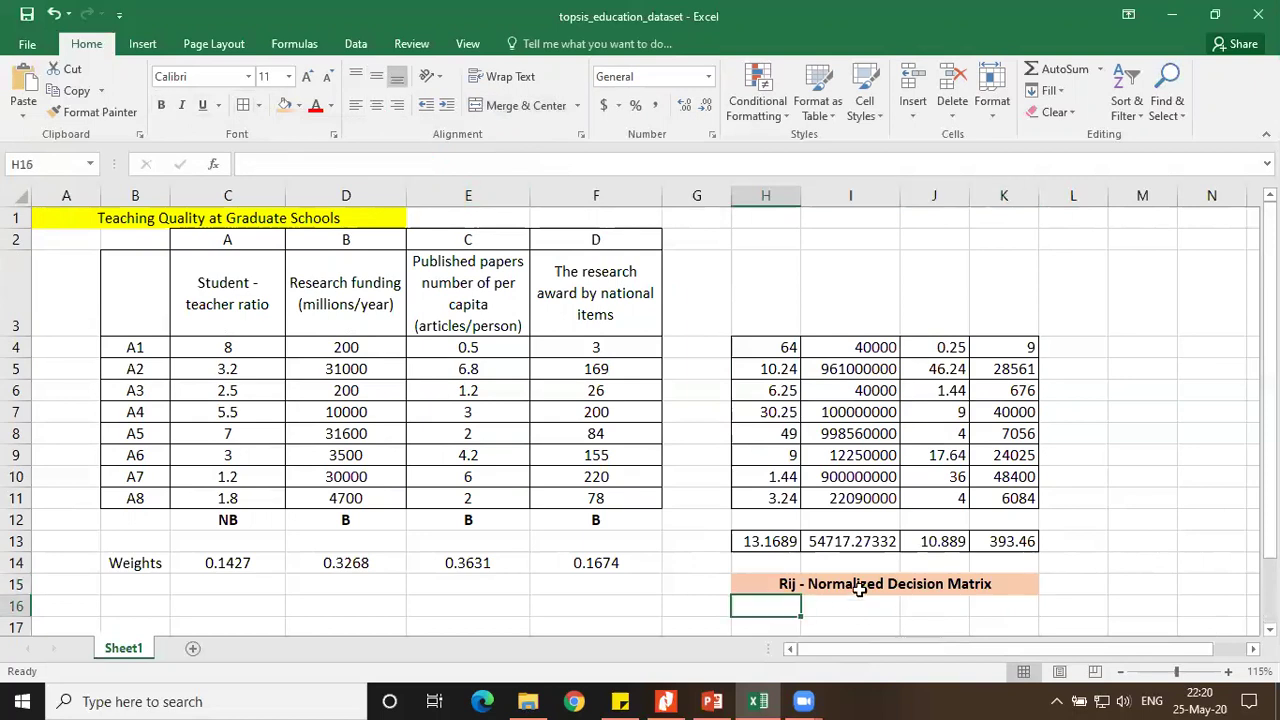
Enter =C4/$H$13 in H16 to normalize A1's student-teacher ratio, rechecking the formula on the PowerPoint slide
scroll(897, 575, down, 1)
scroll(897, 580, up, 1)
scroll(897, 583, down, 1)
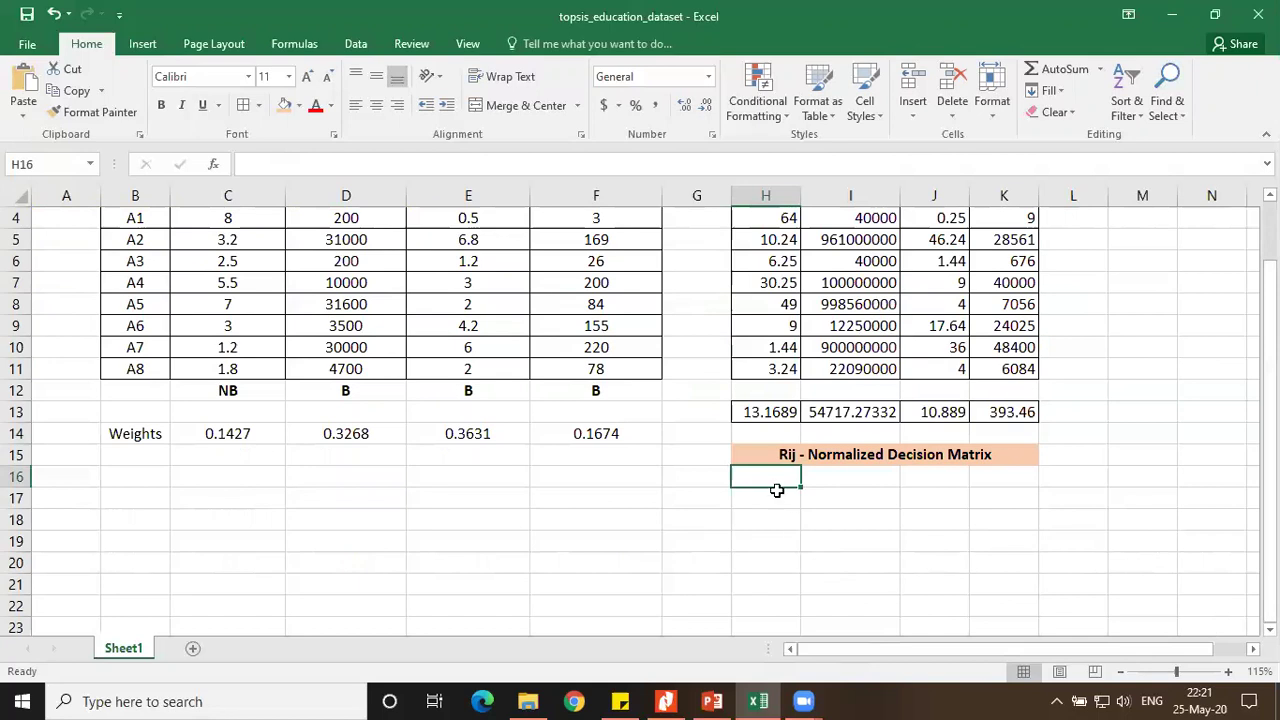
text(=)
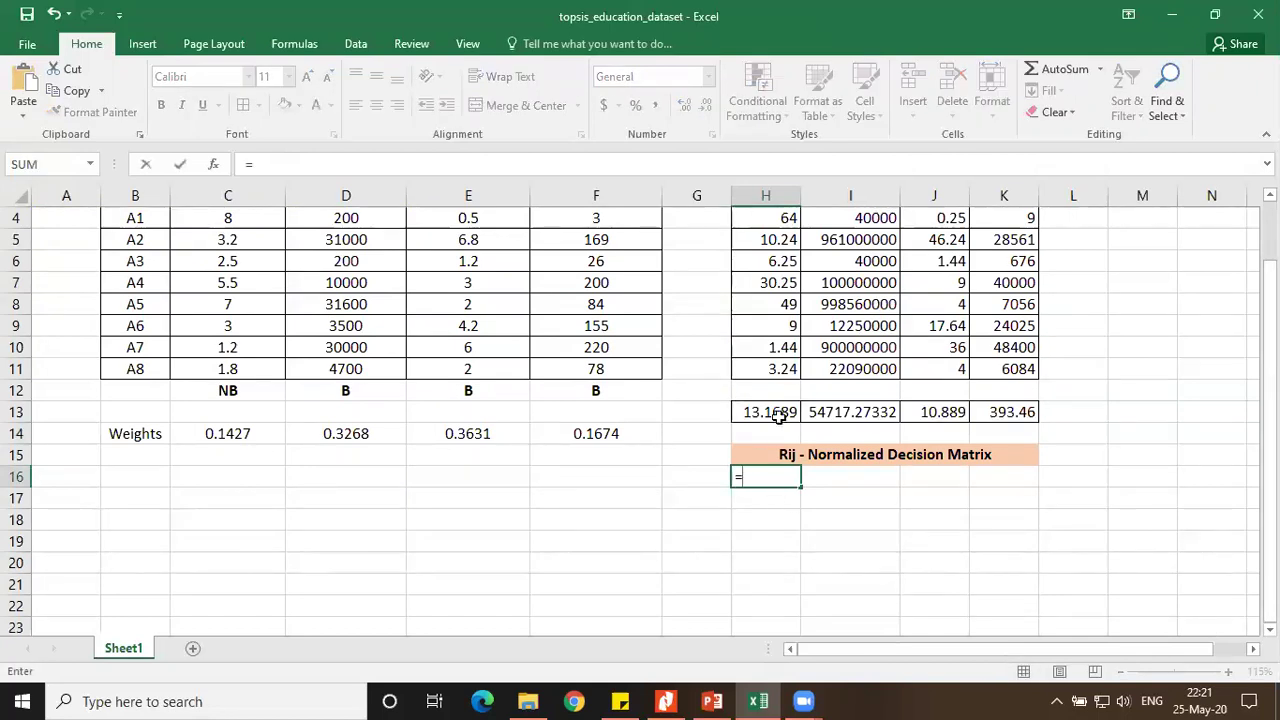
click(246, 216)
text(/)
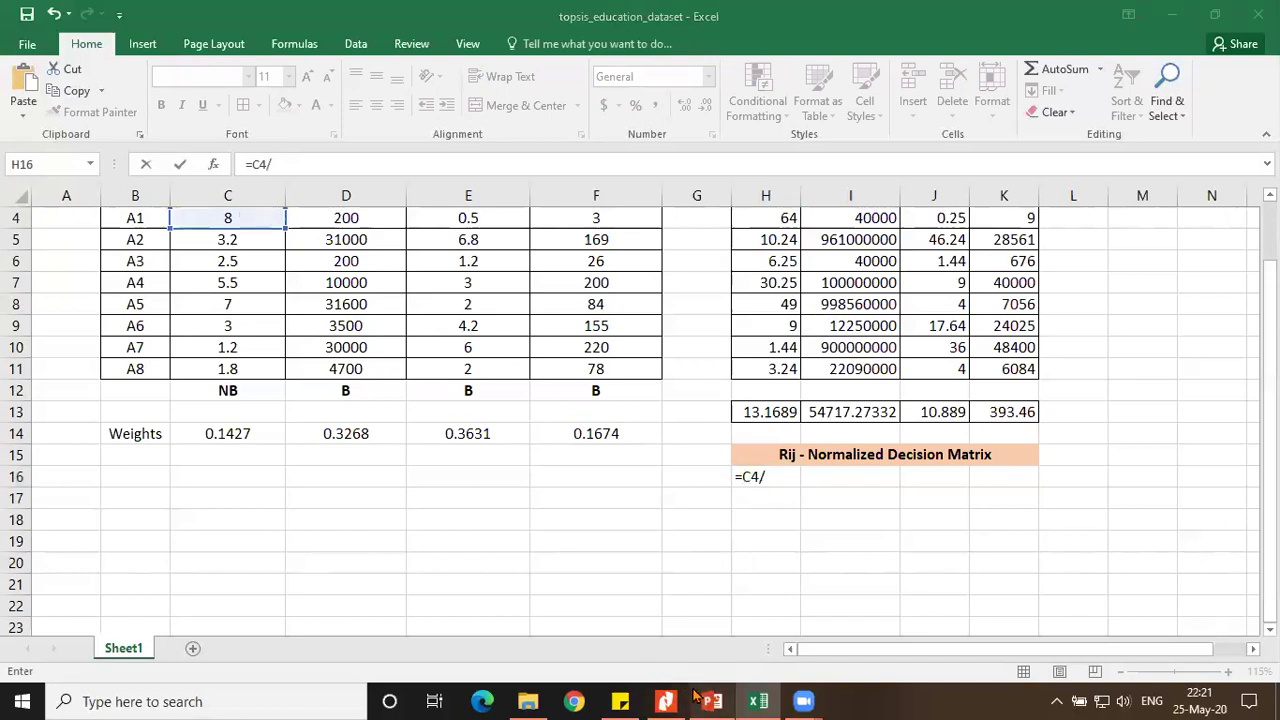
click(706, 700)
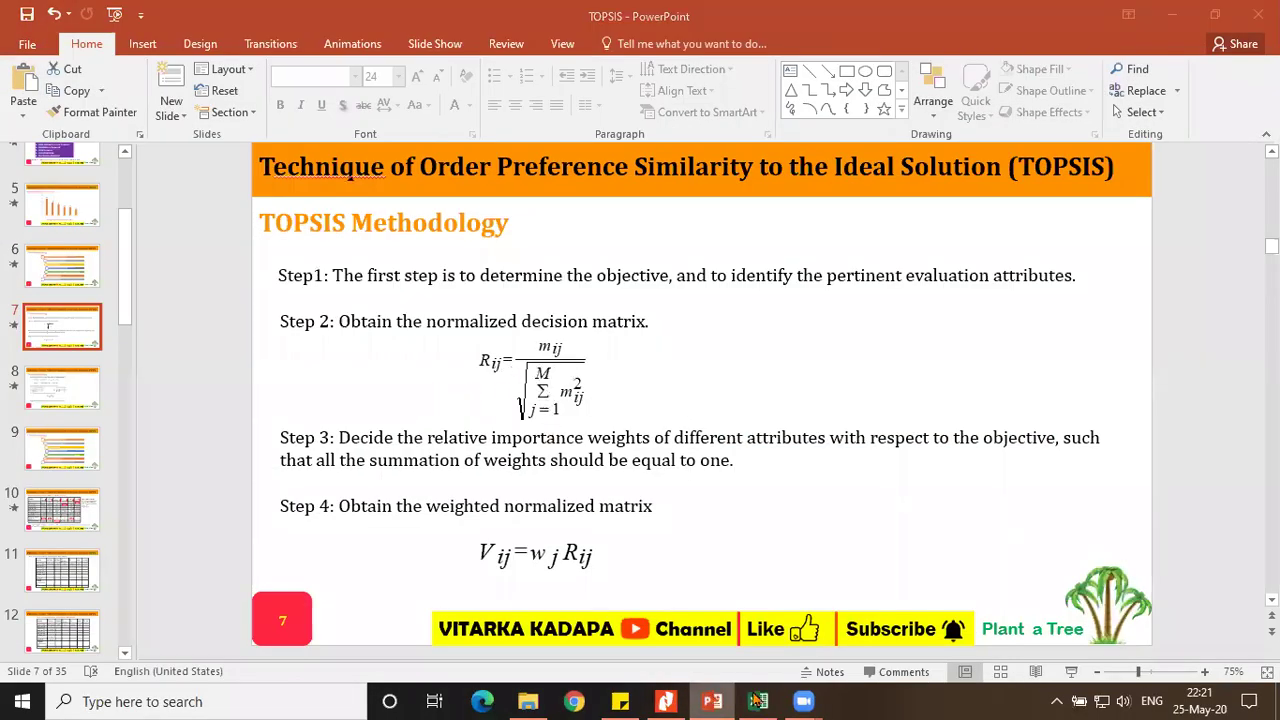
click(758, 700)
click(786, 411)
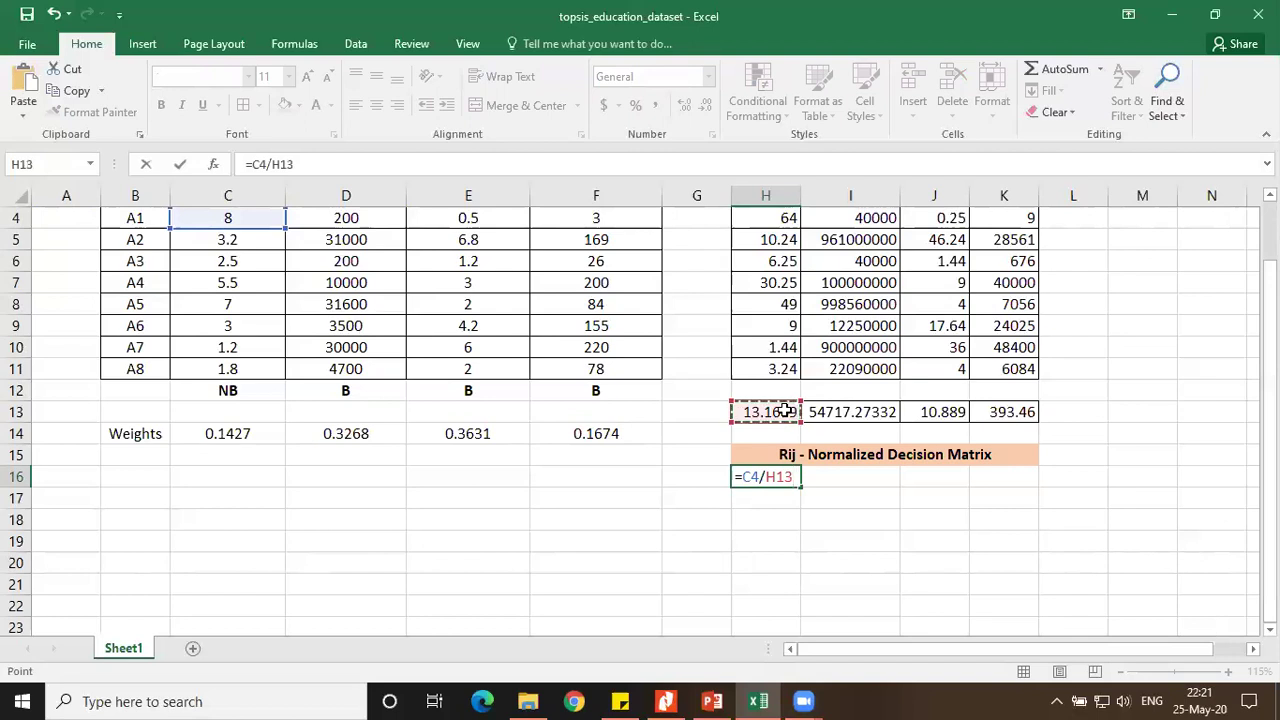
key(F4)
key(Return)
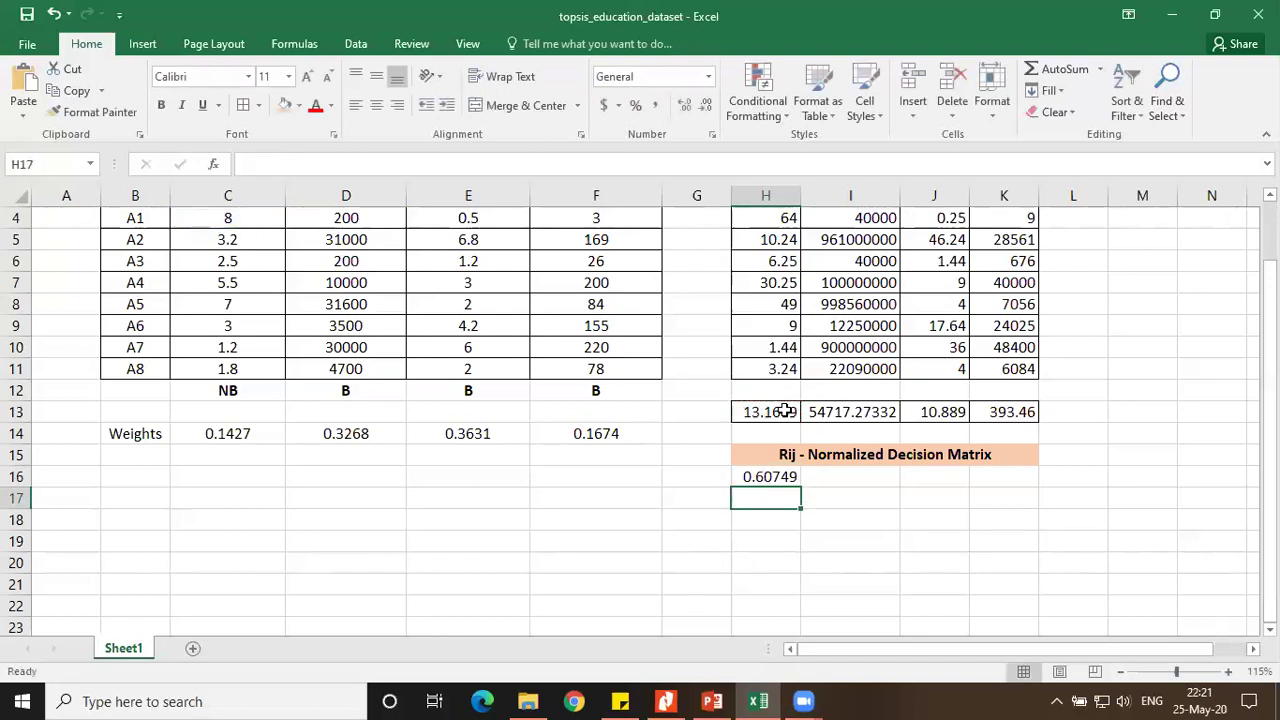
Enter =D4/$I$13 in I16 to normalize A1's research funding
click(859, 474)
text(=)
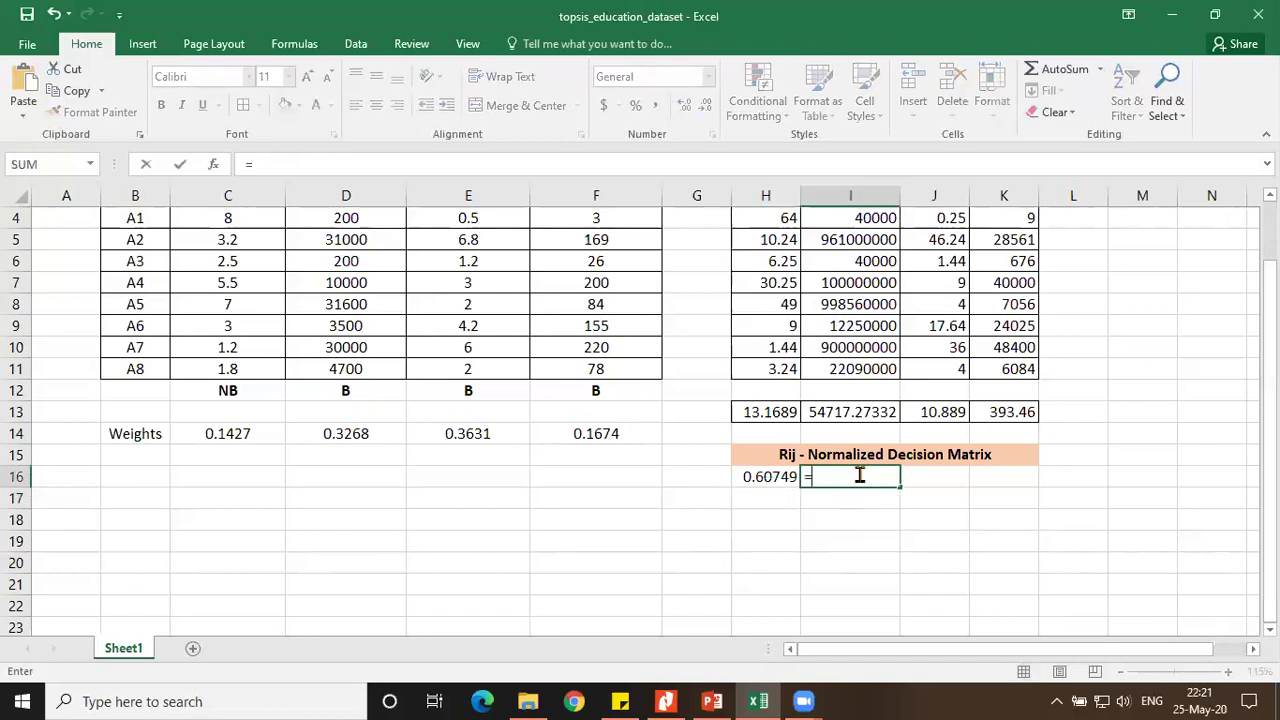
click(345, 220)
text(/)
click(858, 412)
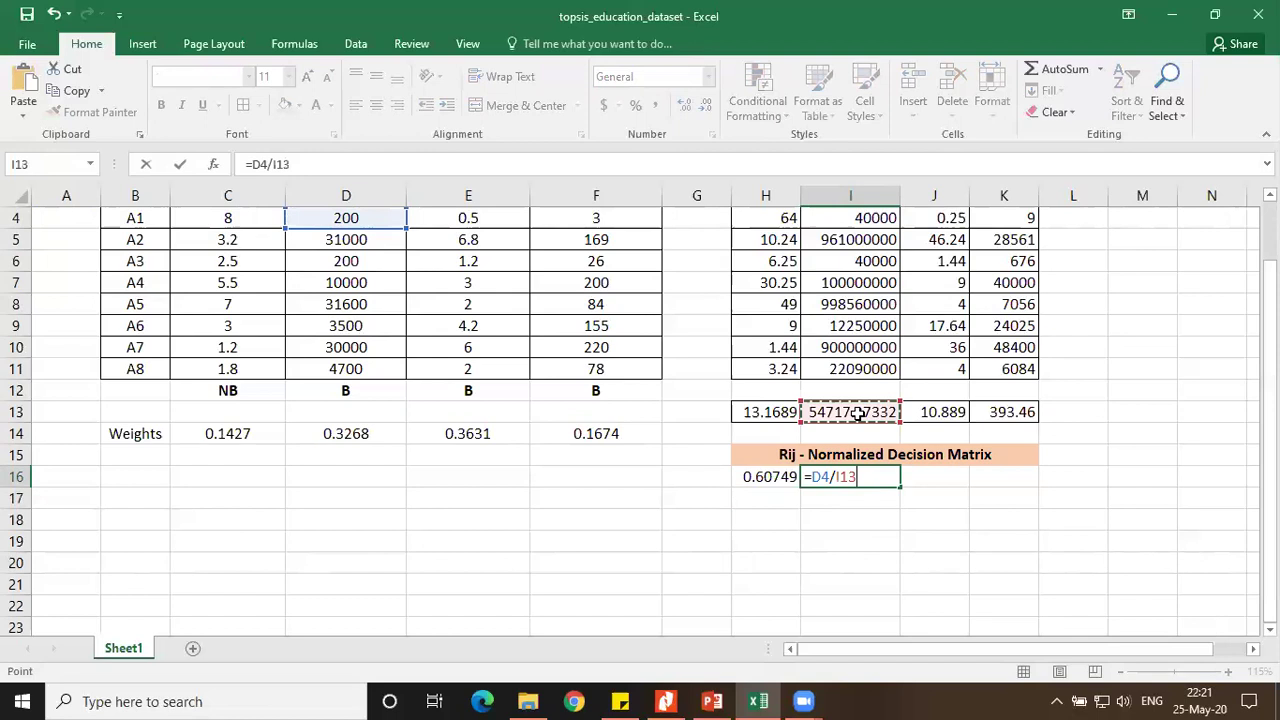
key(F4)
key(Return)
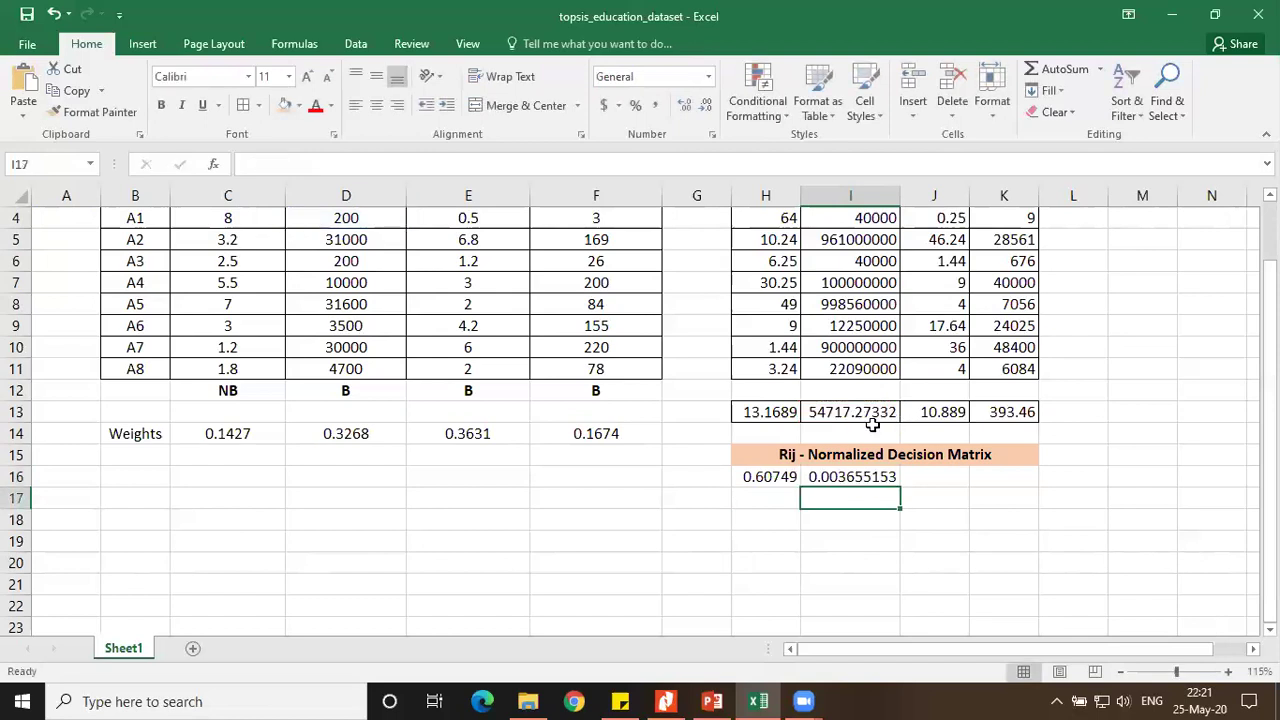
Enter =E4/$J$13 in J16 to normalize A1's value from column E
click(945, 477)
text(=)
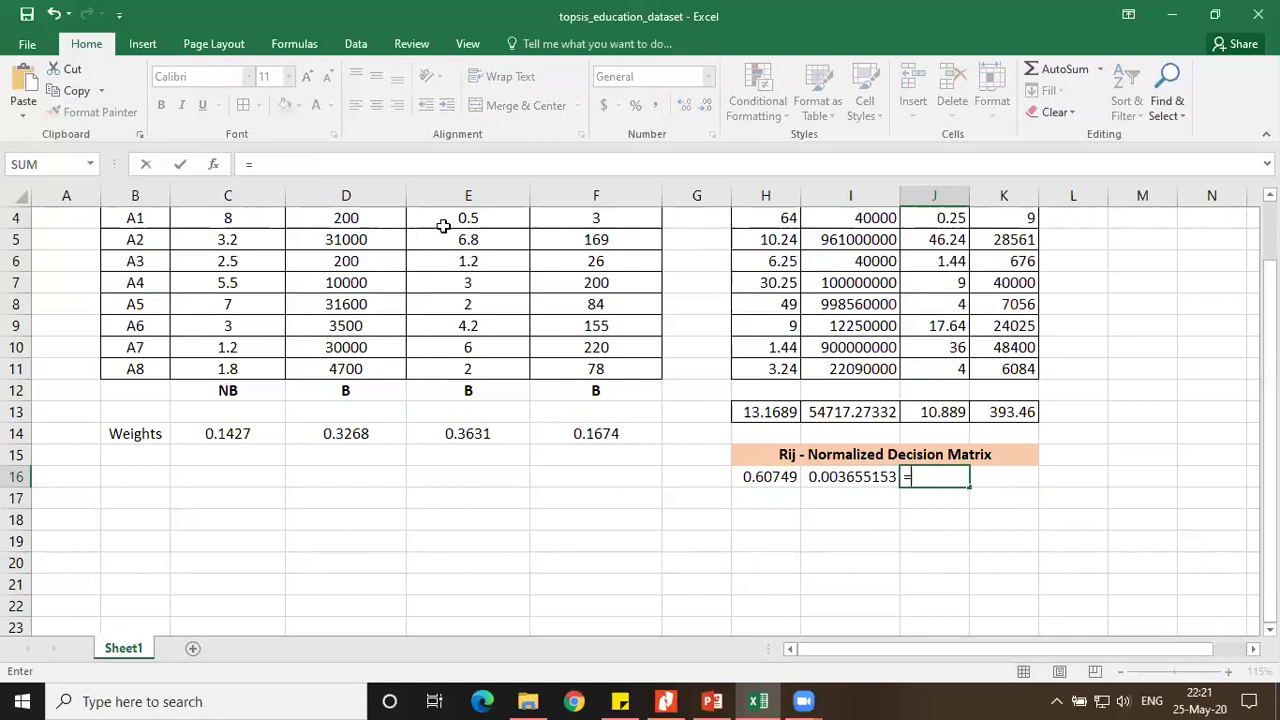
click(453, 217)
text(/)
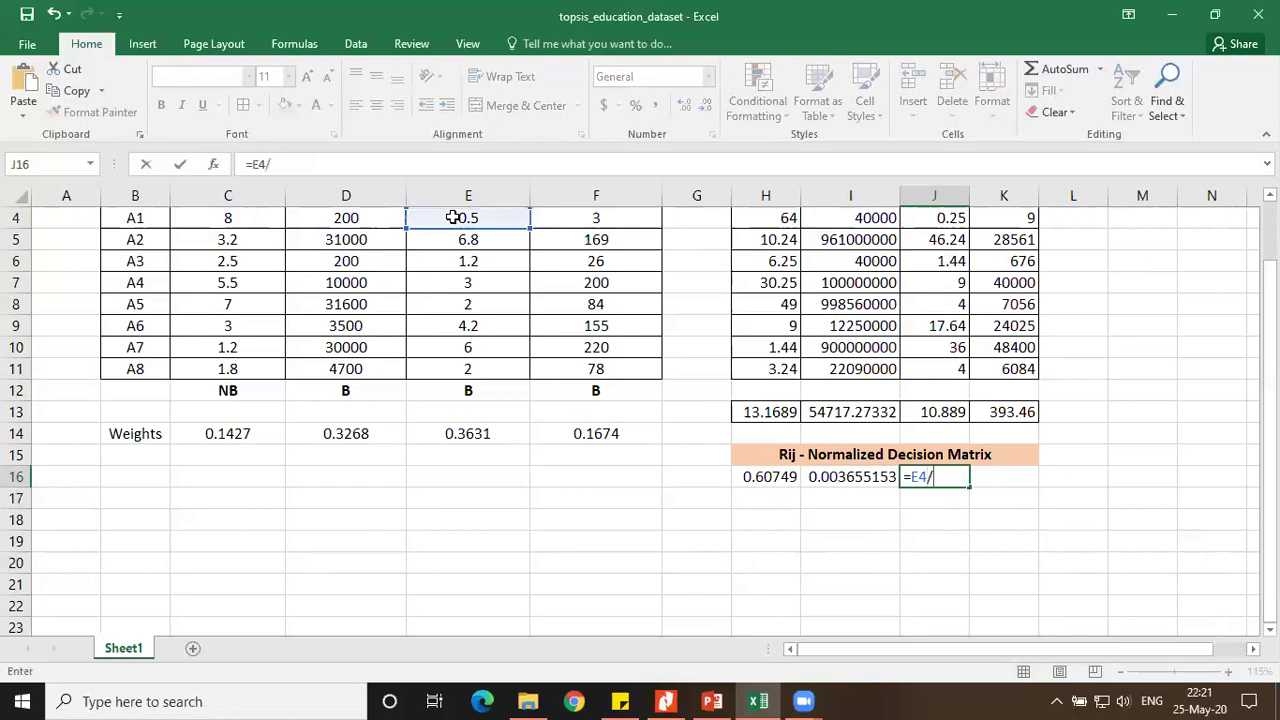
click(945, 413)
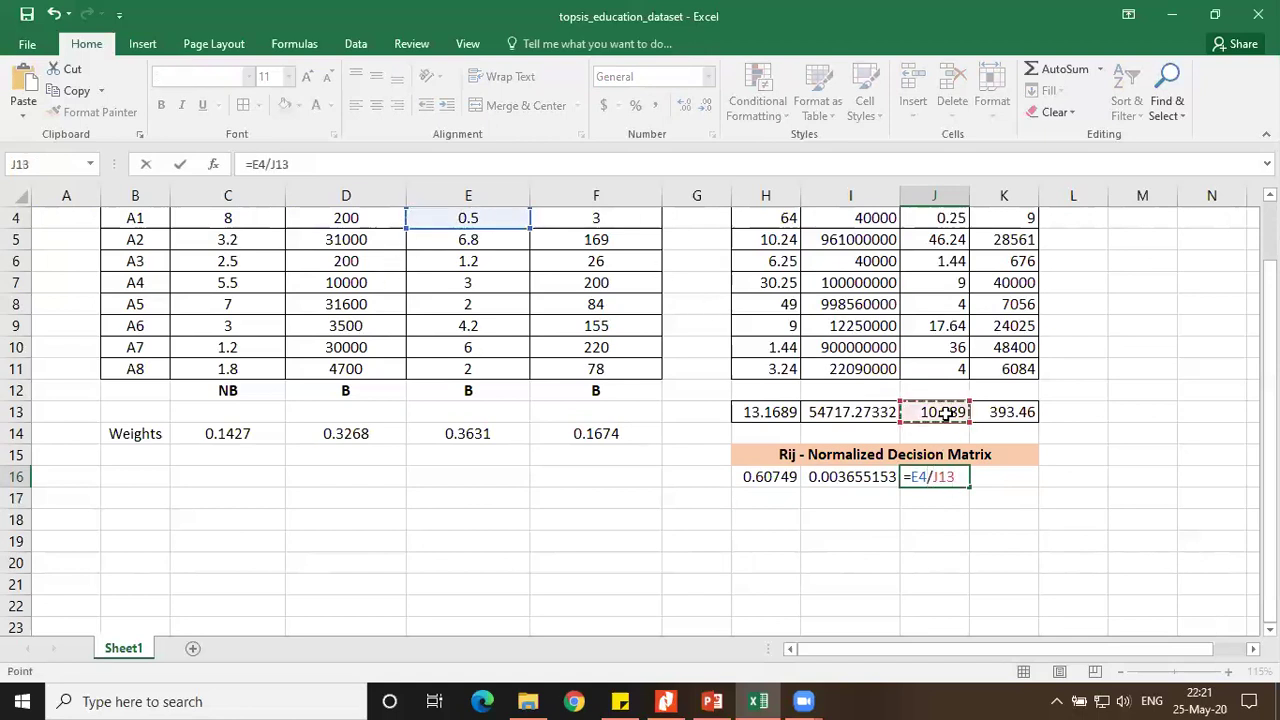
key(F4)
key(Return)
Enter =F4/$K$13 in K16 to normalize A1's value from column F
click(1016, 495)
click(1014, 479)
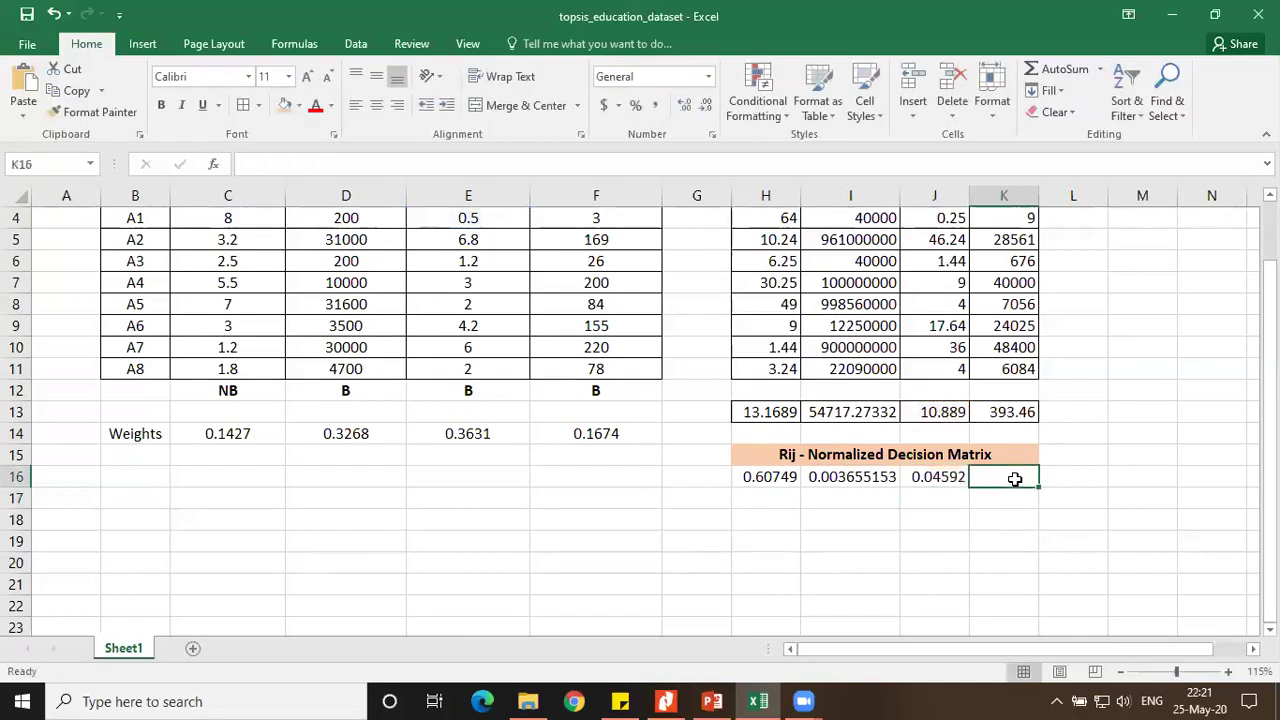
text(=)
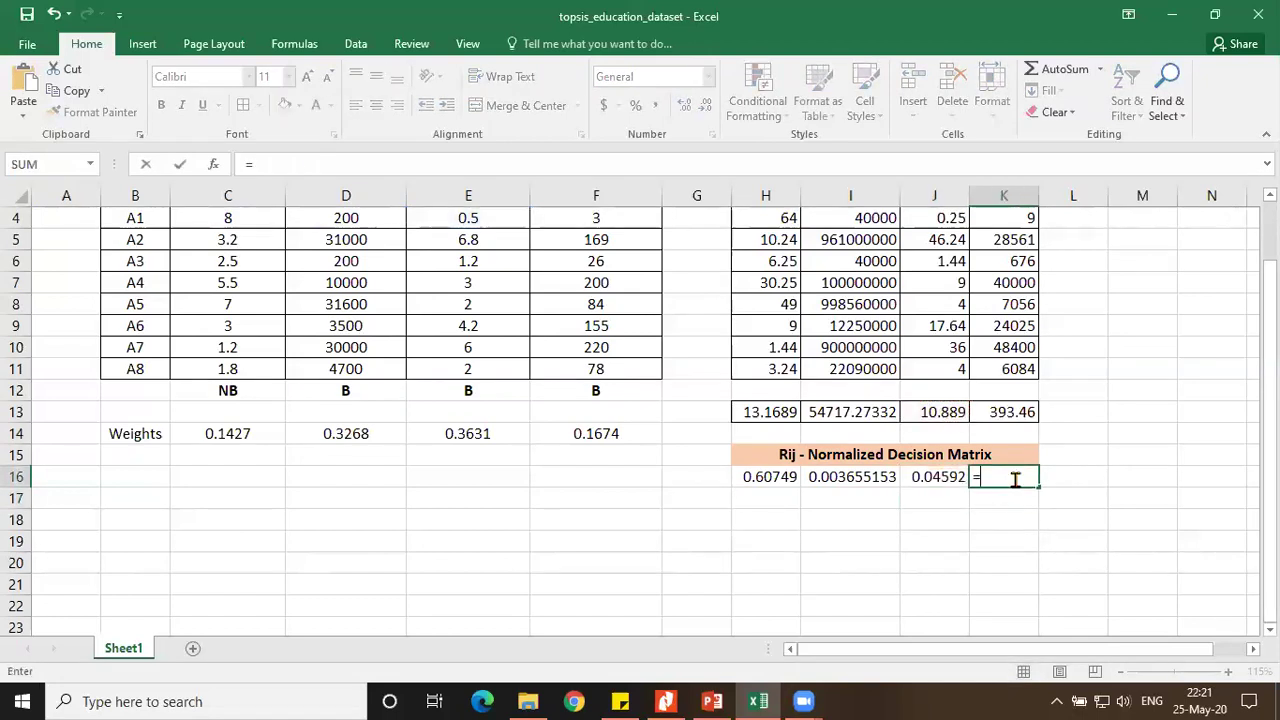
click(580, 221)
text(/)
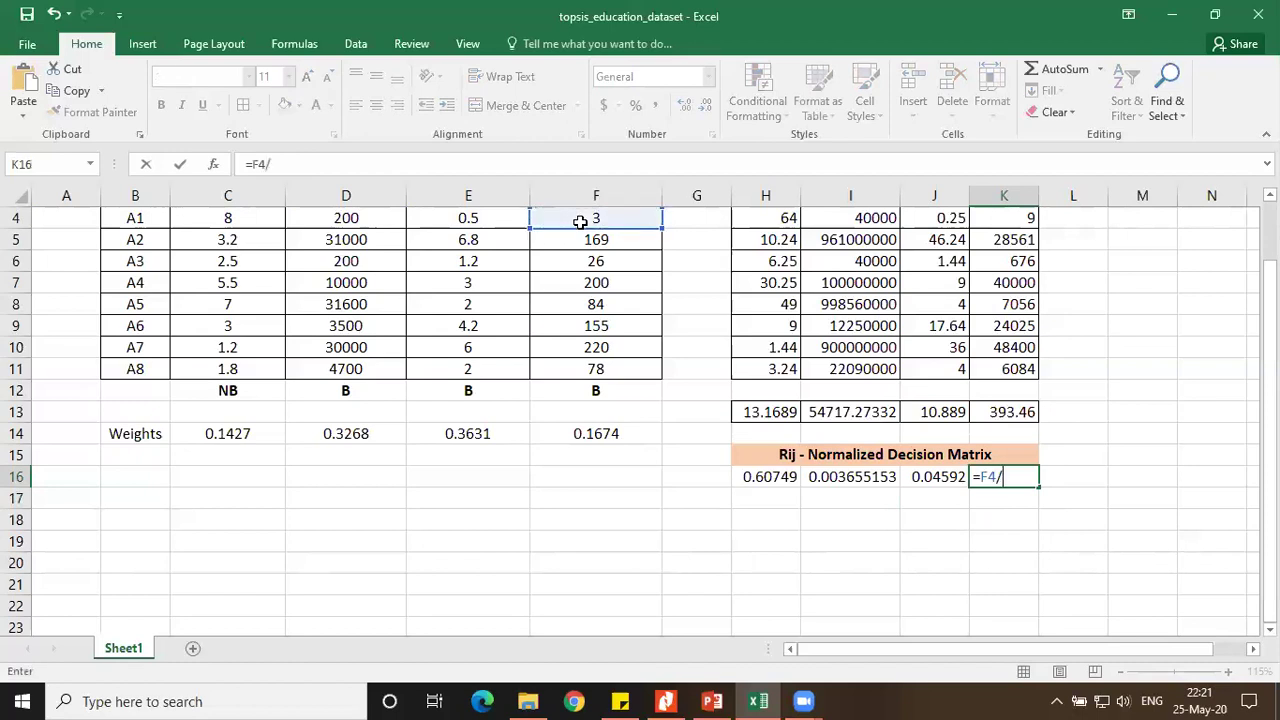
click(1003, 413)
key(F4)
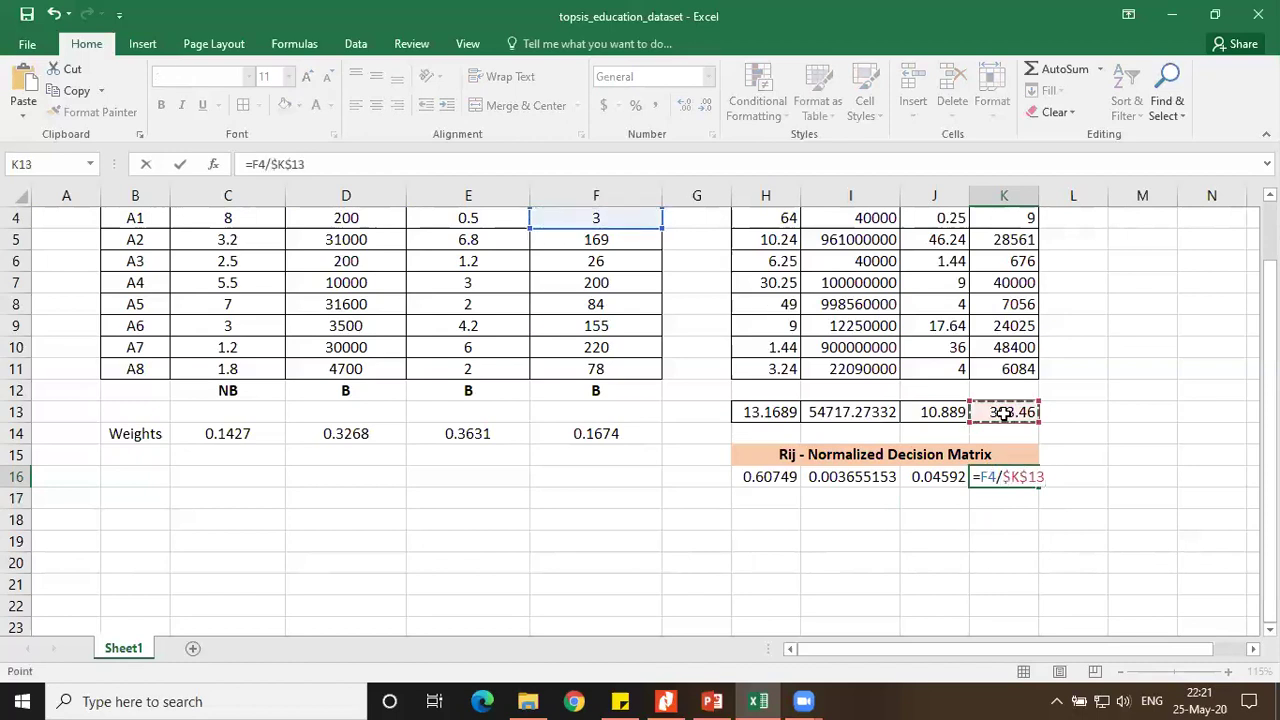
key(Return)
Fill the H16:K16 formulas down to row 23, then give the whole matrix all borders and centred values
drag(777, 478, 1053, 628)
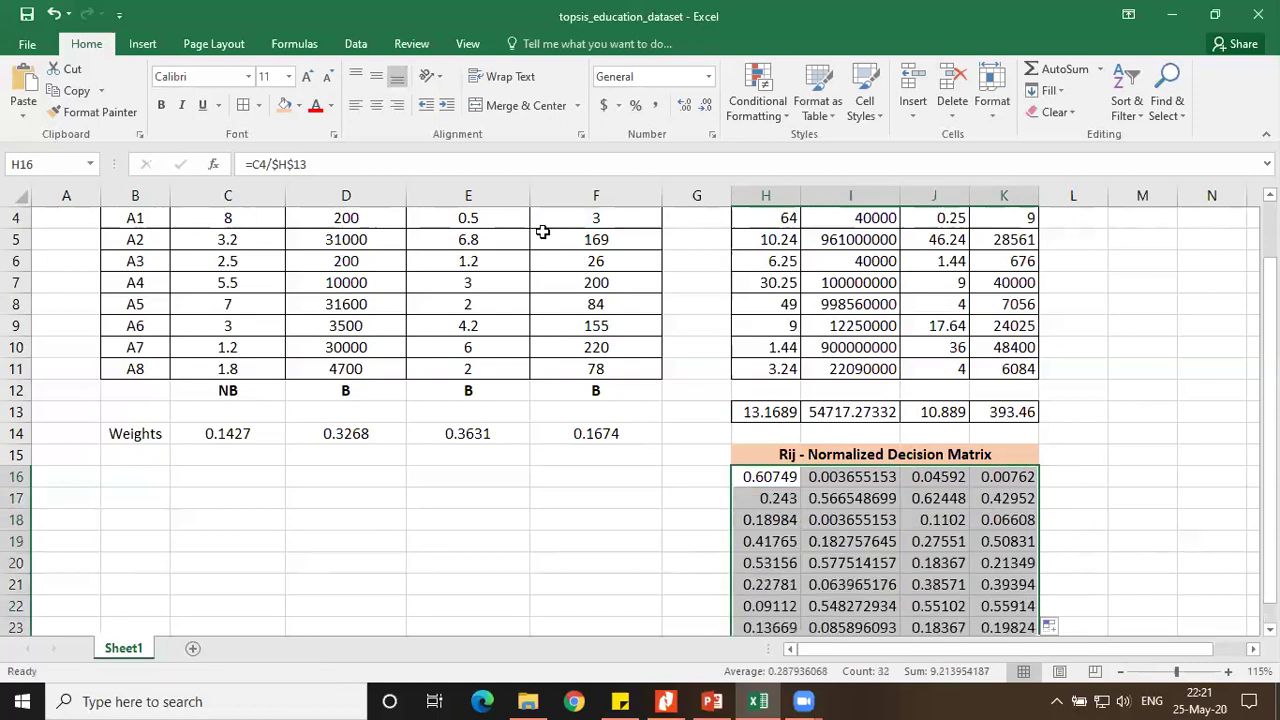
click(377, 84)
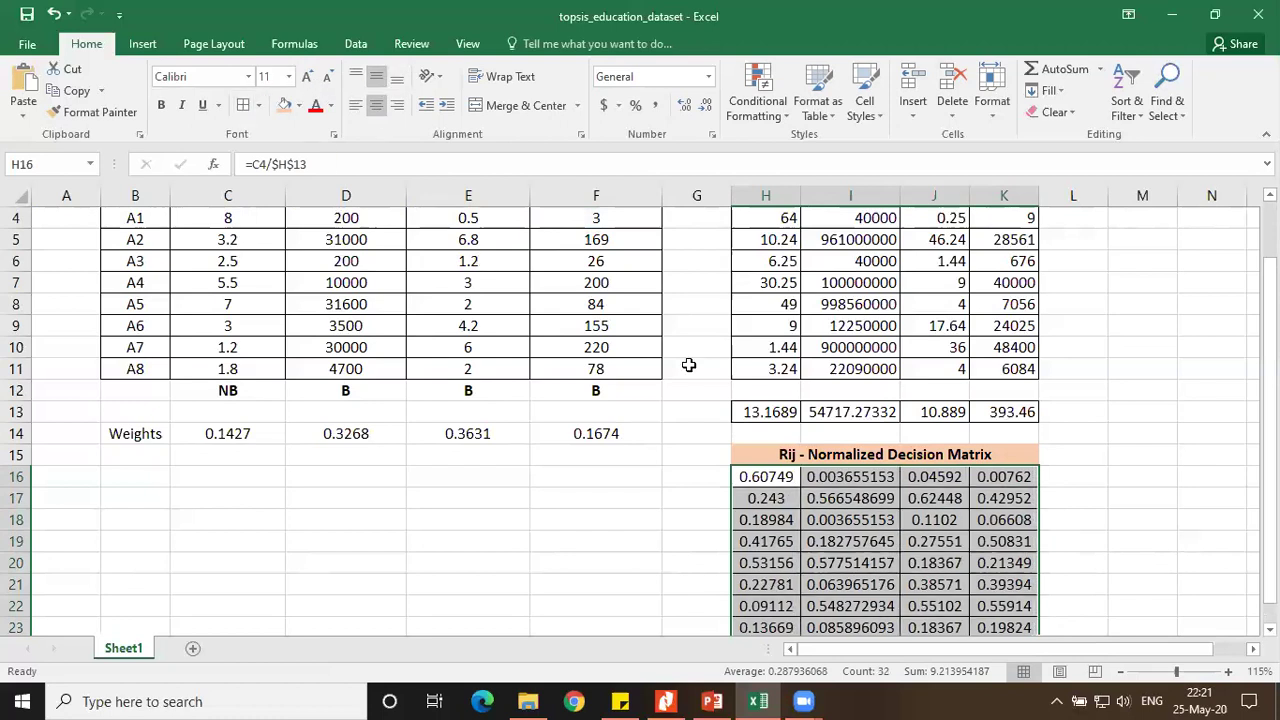
scroll(1024, 455, down, 1)
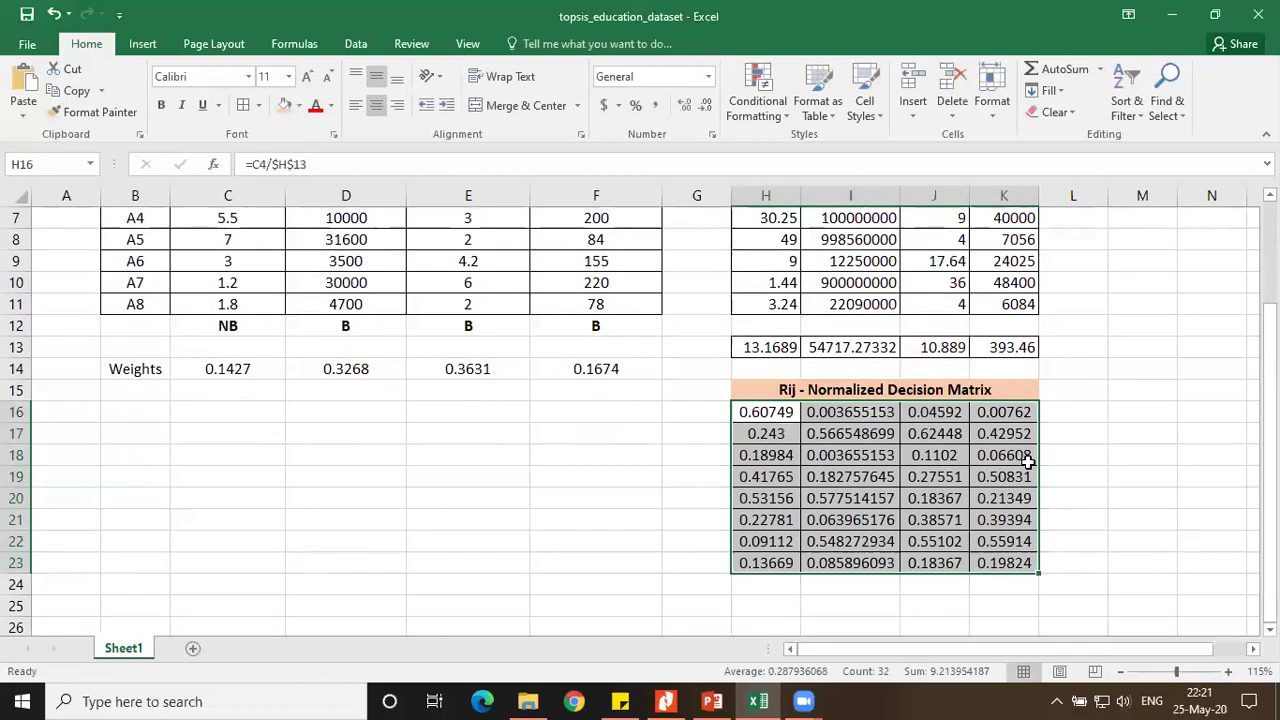
scroll(1028, 462, down, 1)
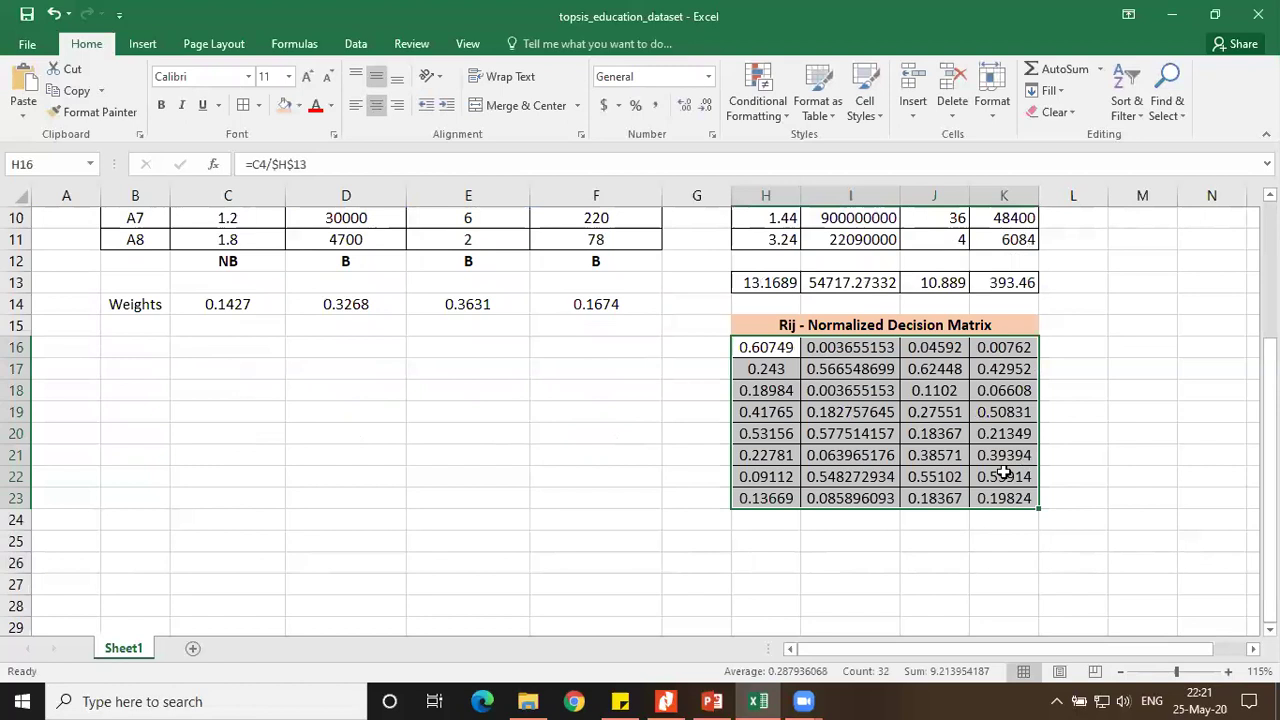
Review the weighting steps and the Vij formula on the PowerPoint slide against the weights and Rij matrix in Excel, ending back in Excel
click(712, 700)
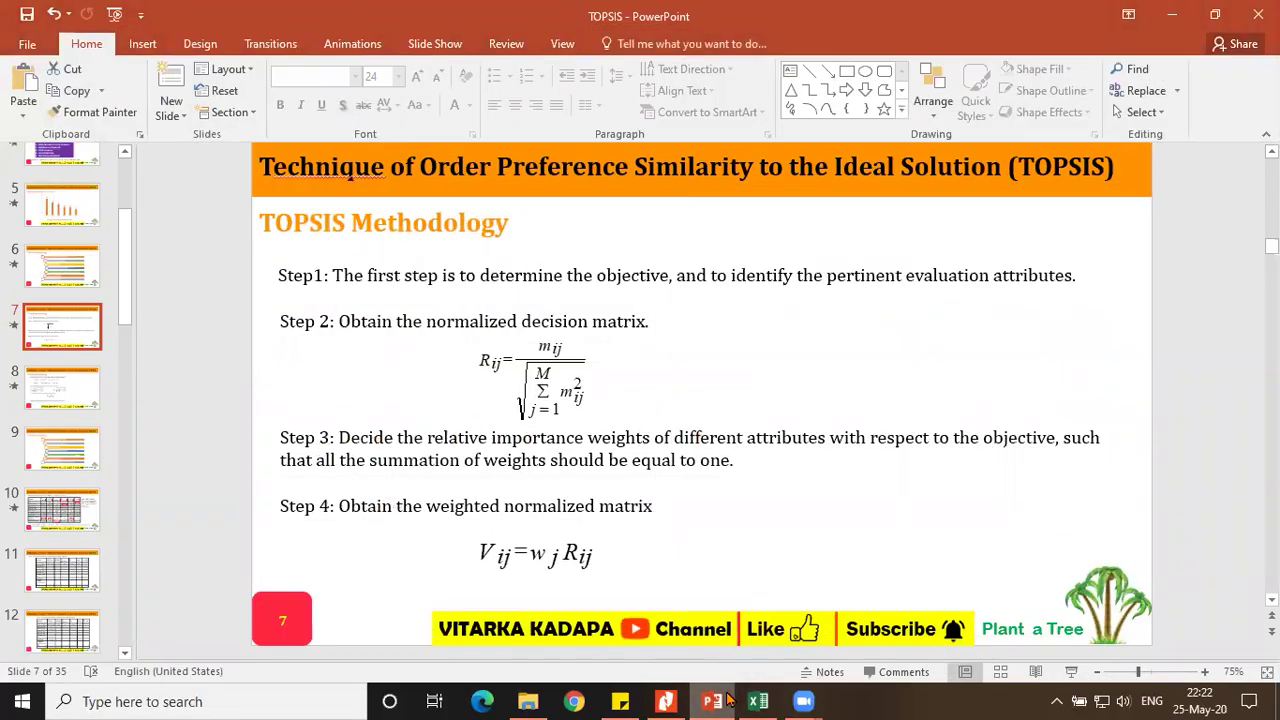
click(758, 701)
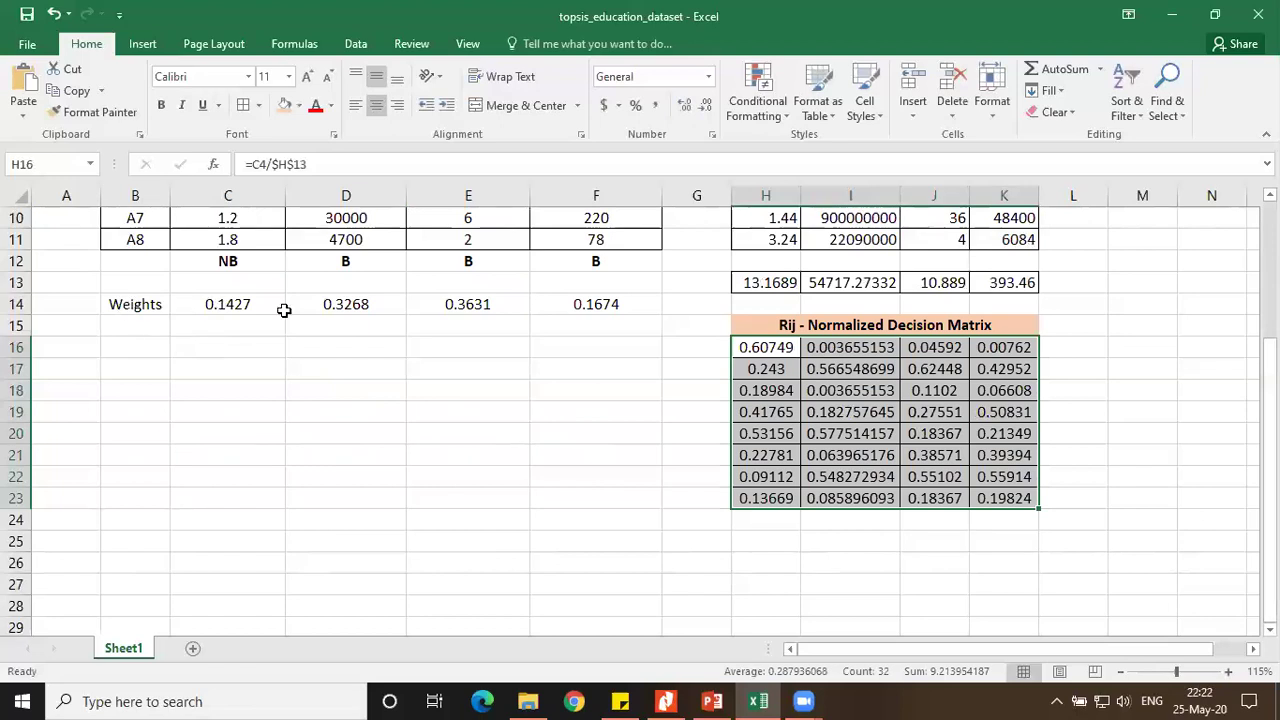
click(712, 701)
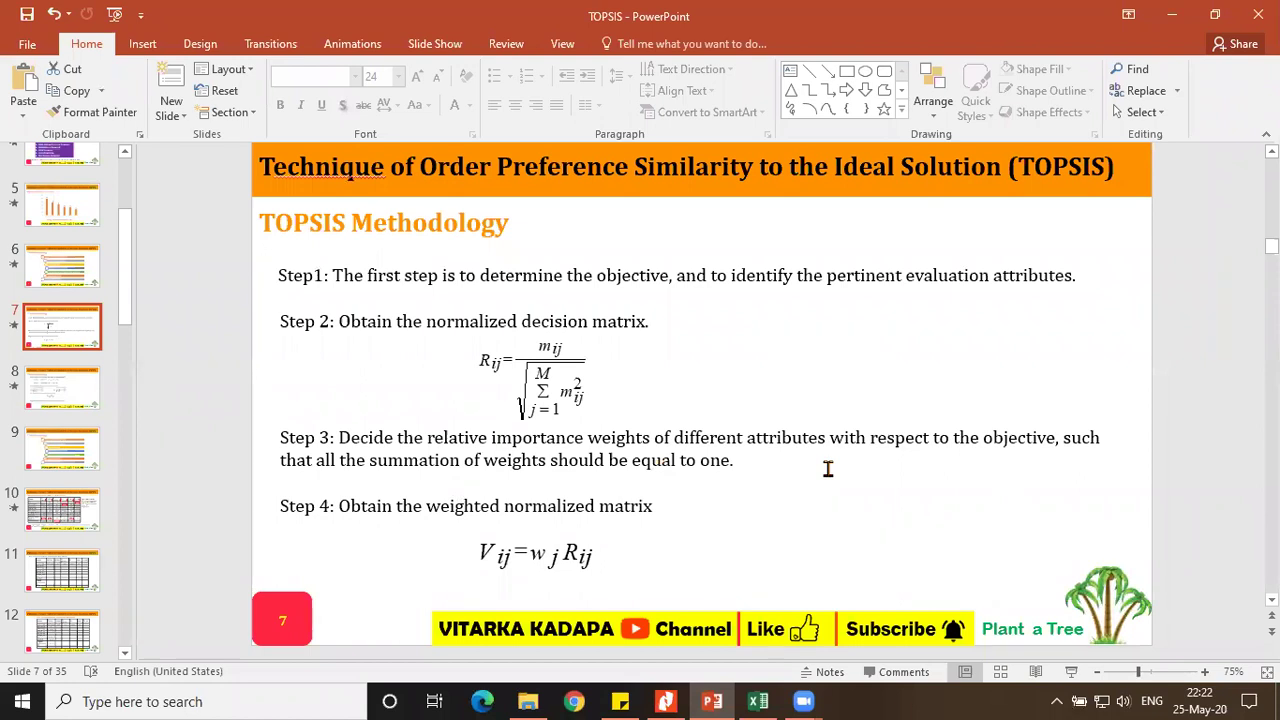
click(758, 701)
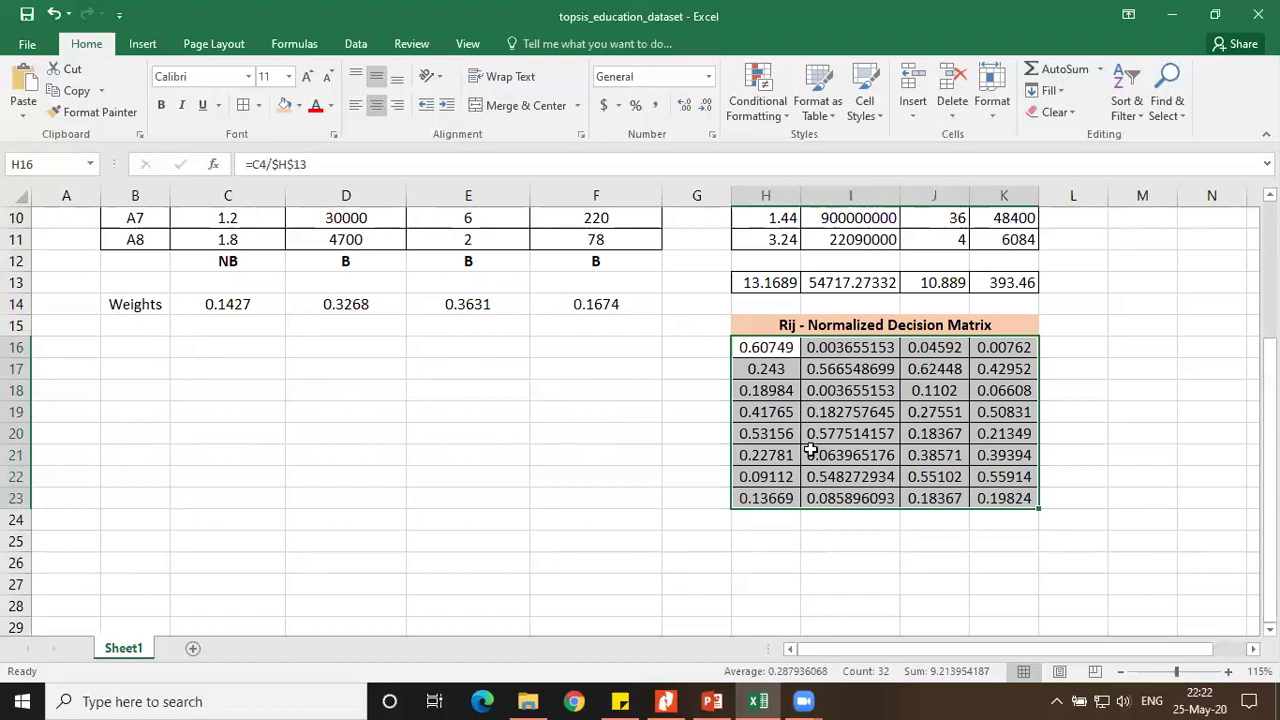
scroll(812, 450, up, 2)
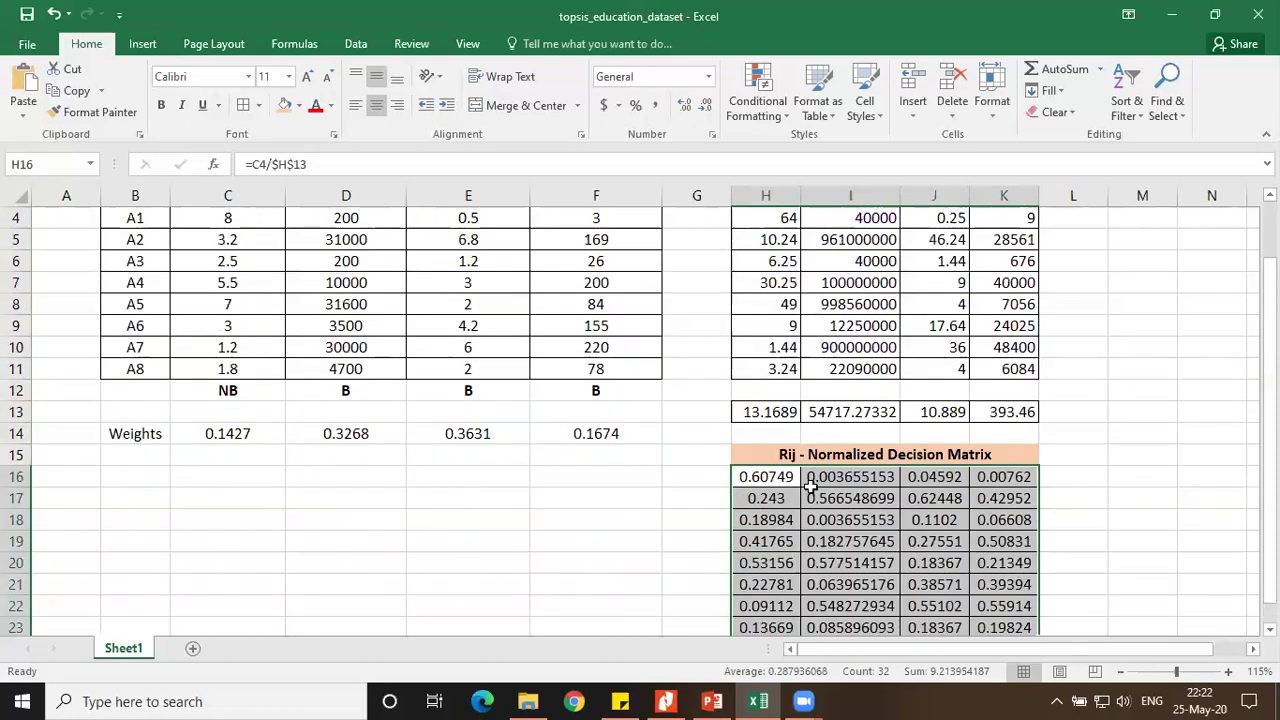
scroll(812, 488, down, 1)
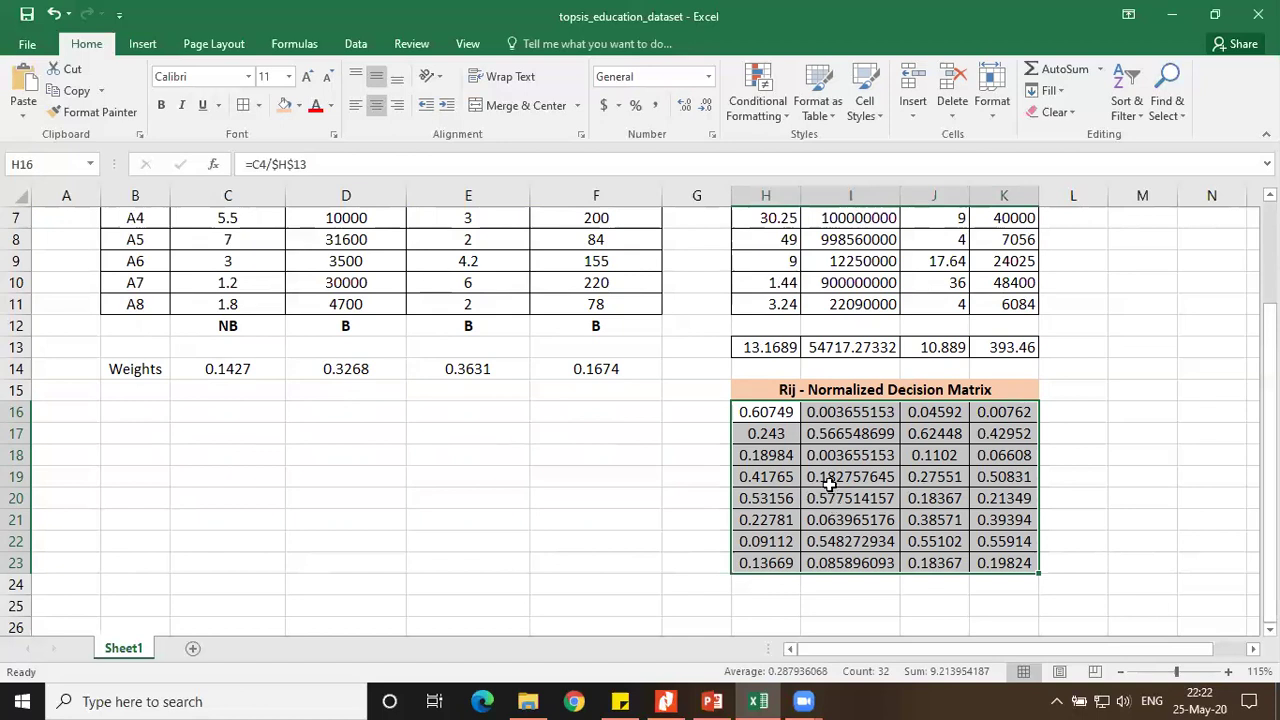
click(714, 700)
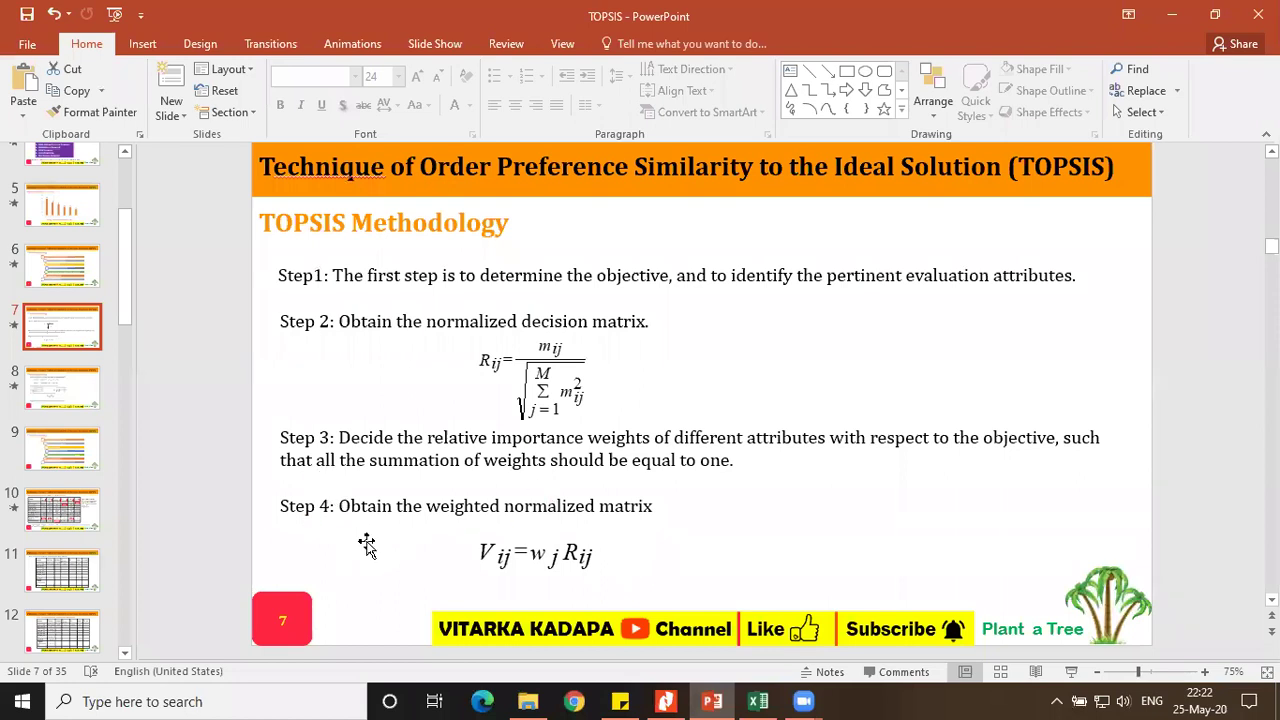
click(758, 701)
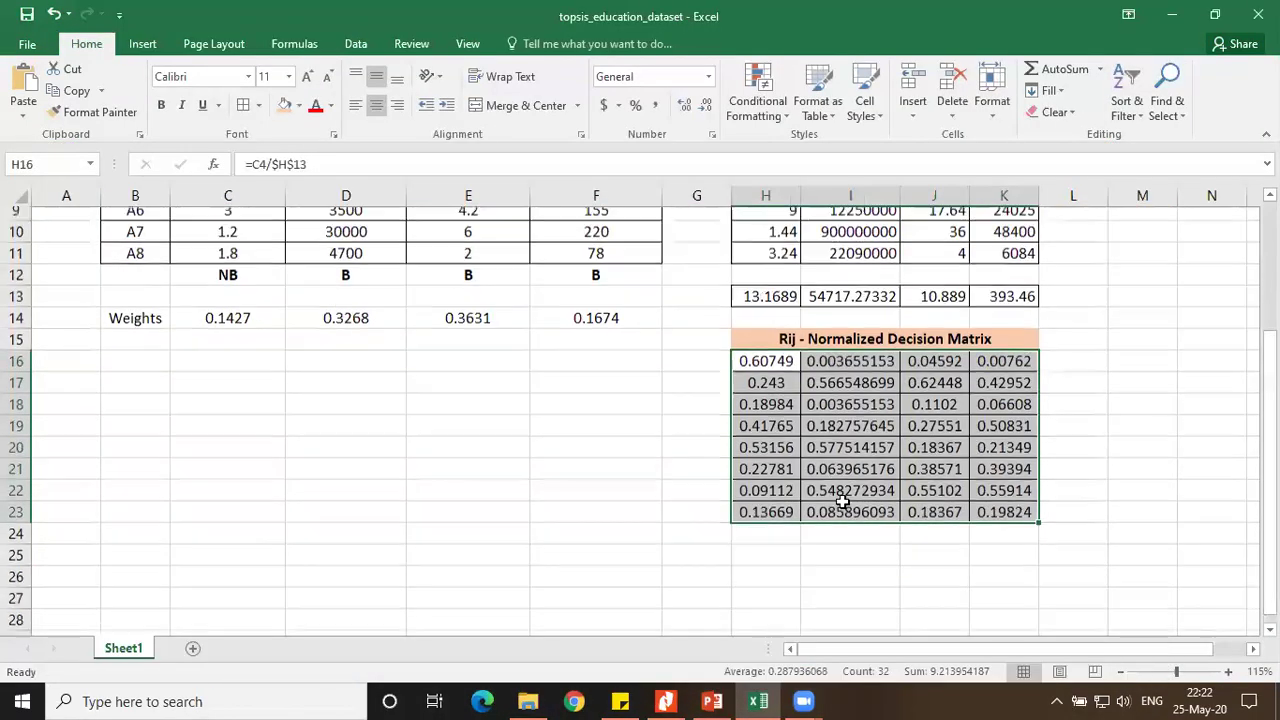
Copy the merged "Rij - Normalized Decision Matrix" heading from H15 to H25
scroll(845, 340, down, 1)
click(845, 330)
key(ctrl+c)
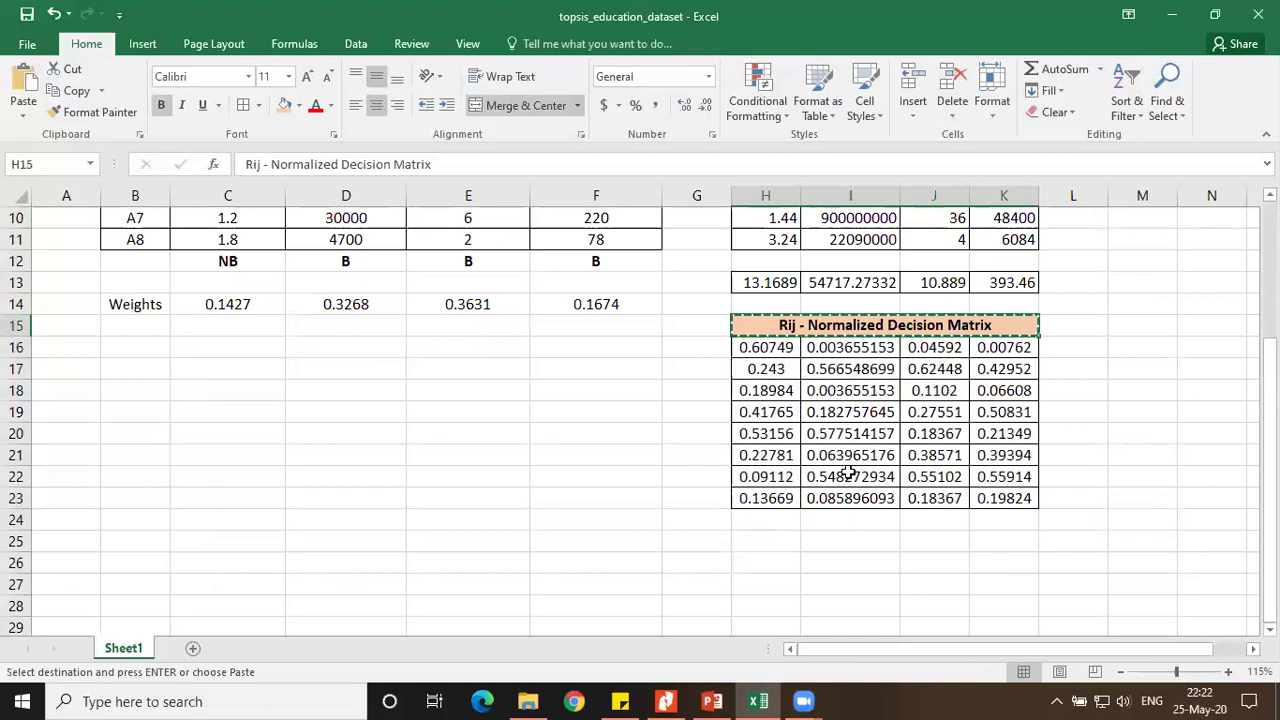
click(771, 548)
key(ctrl+v)
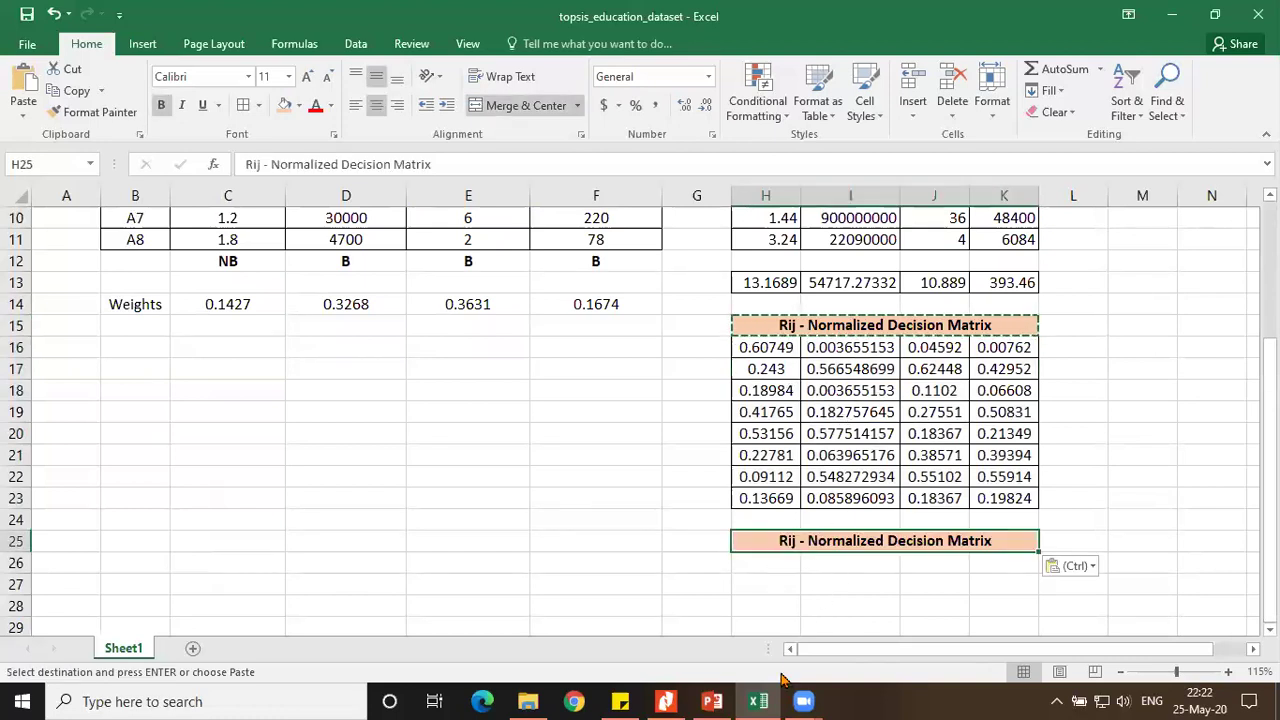
Change the copied heading in H25 to "Vij - Normalized Decision Matrix"
key(alt+Tab)
click(712, 701)
double_click(783, 541)
drag(781, 541, 787, 541)
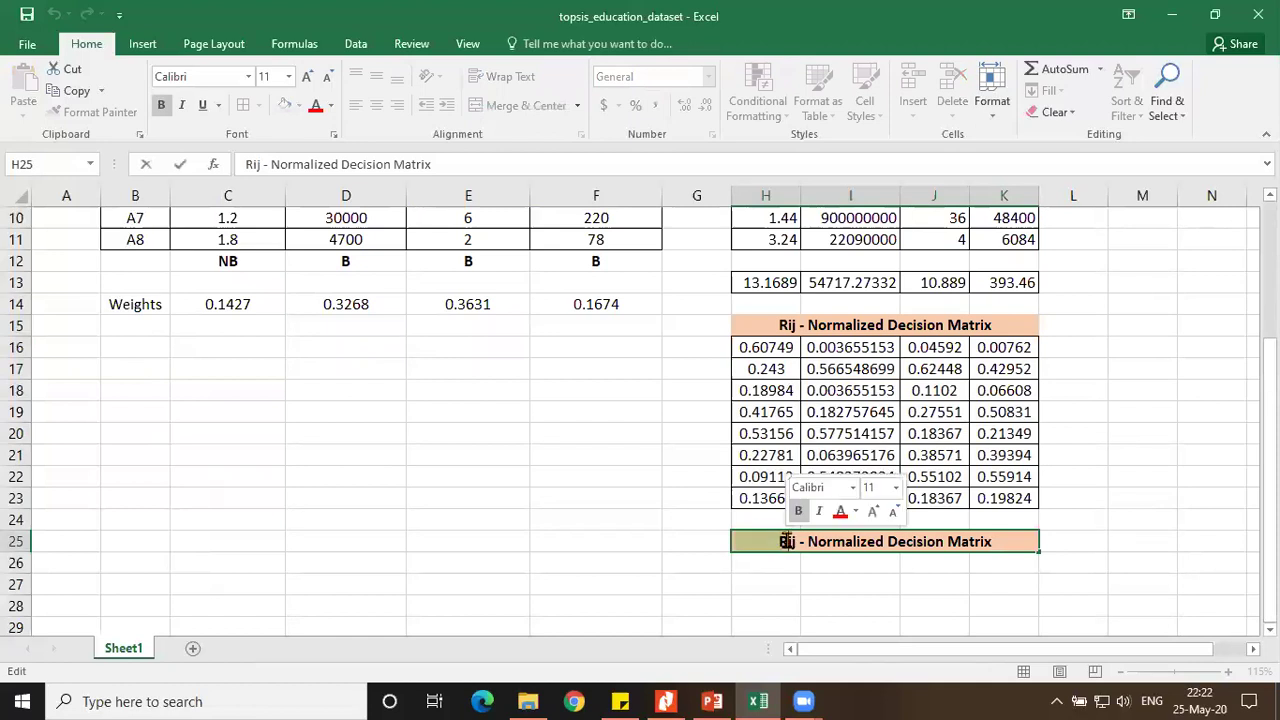
text(V)
key(Return)
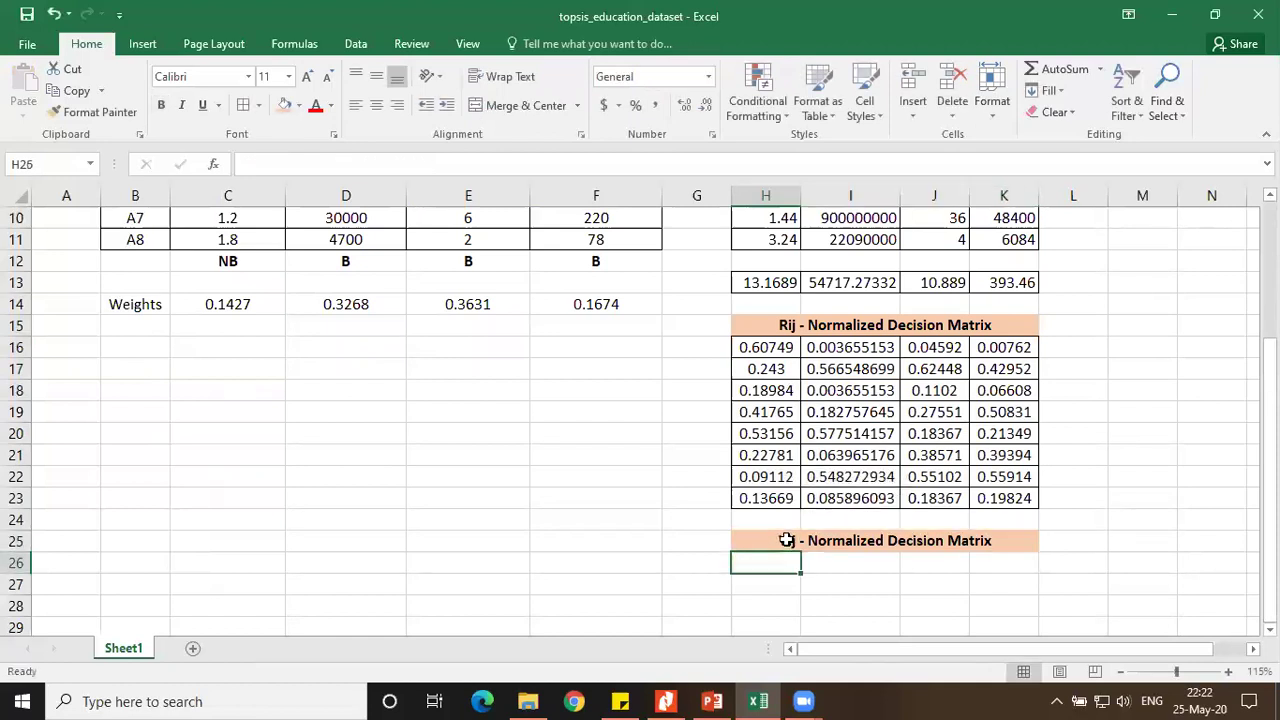
Check the Vij formula on the PowerPoint slide, then enter =($C$14*H16) in H26 in Excel
click(713, 701)
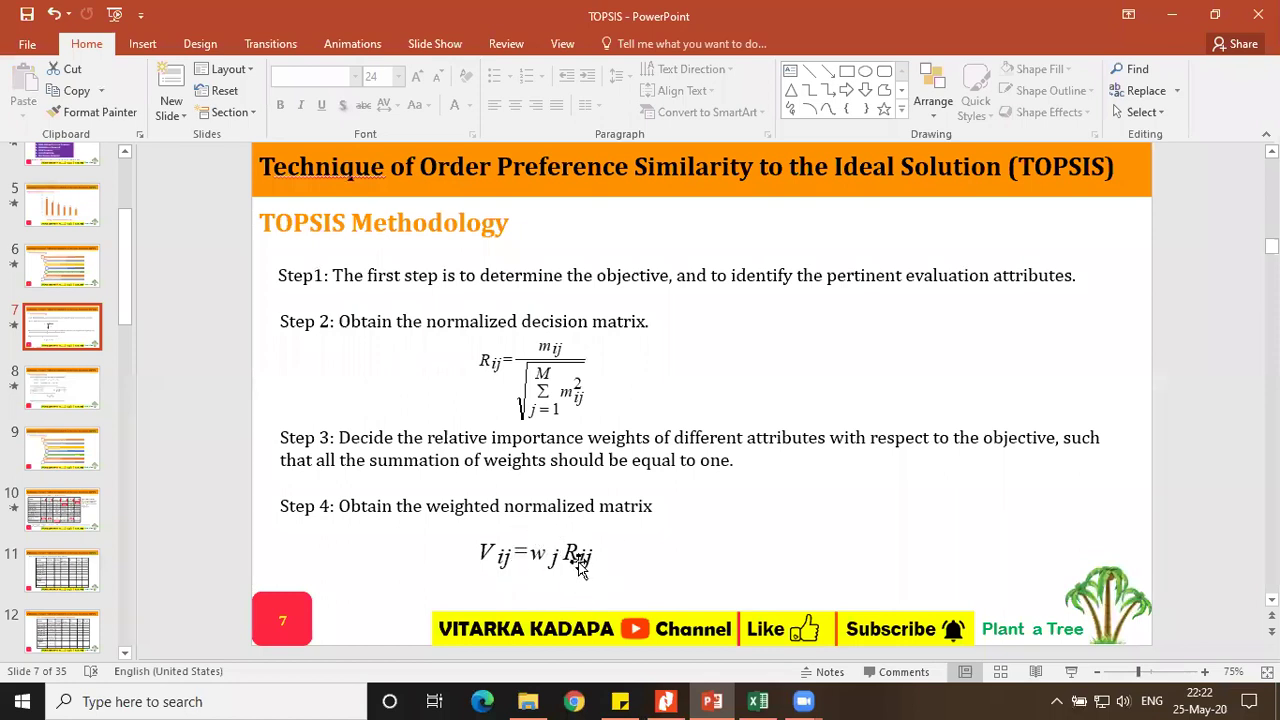
click(758, 701)
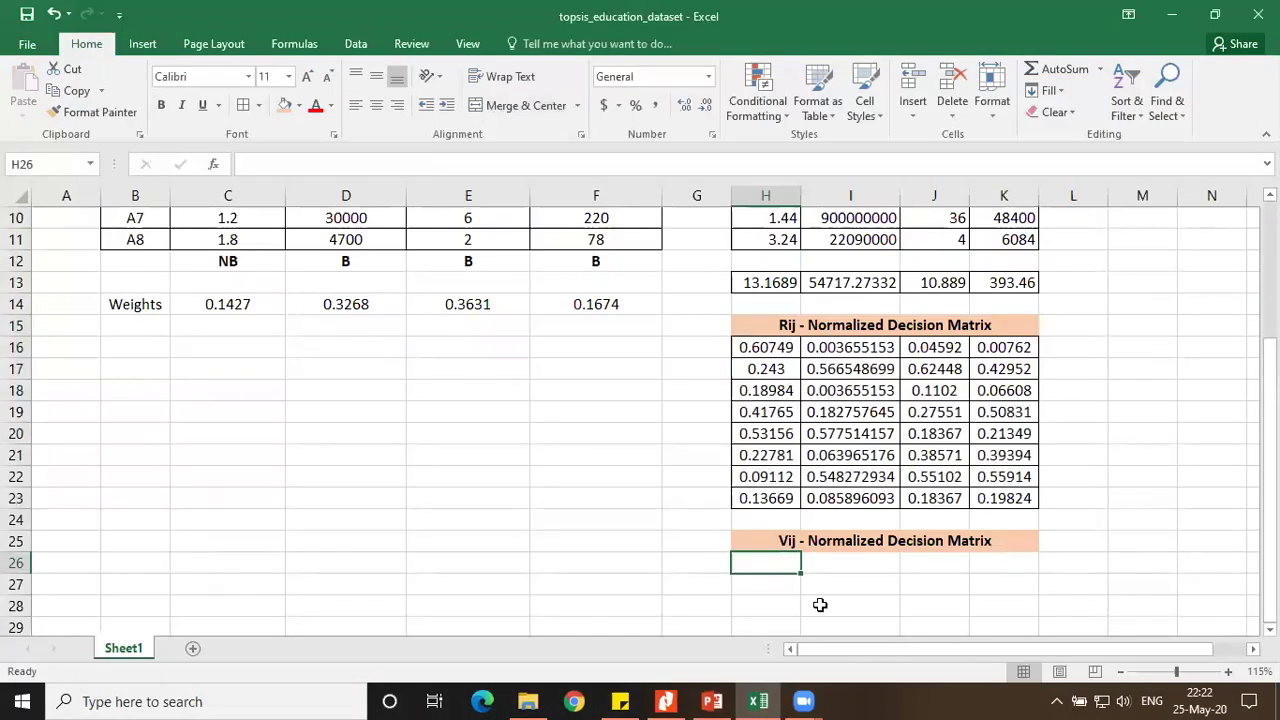
text(=()
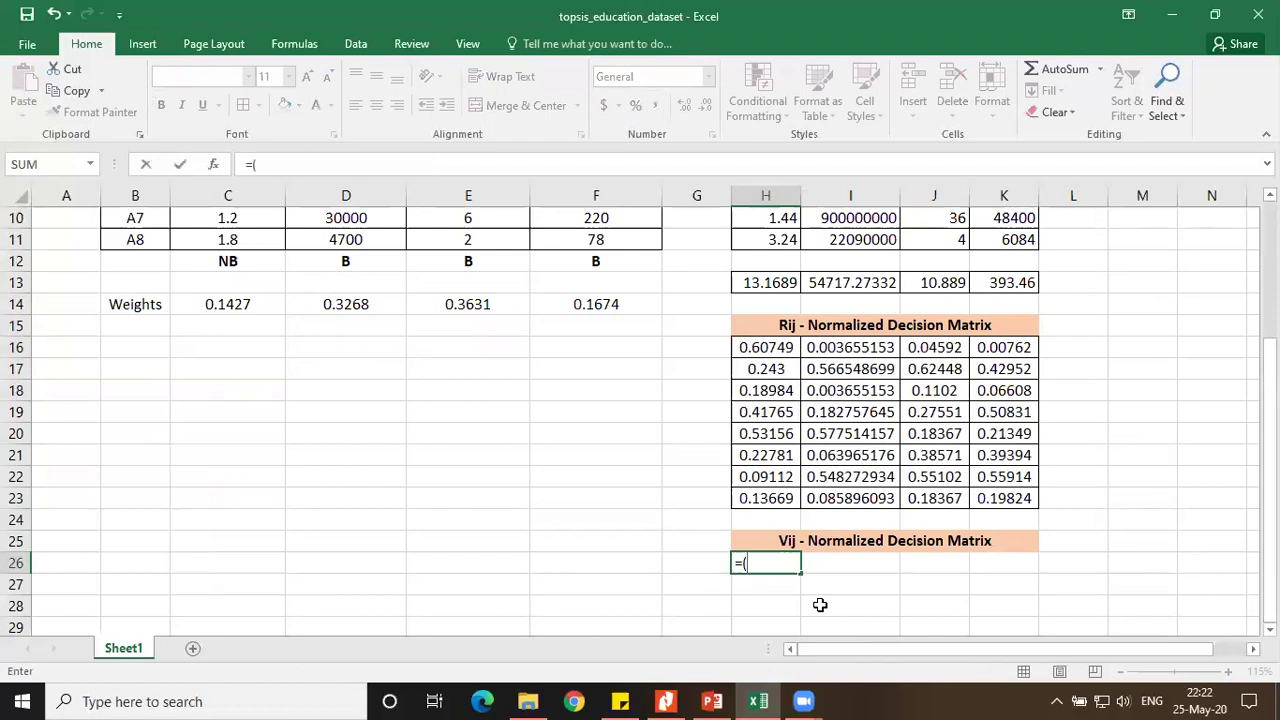
click(244, 304)
key(F4)
text(*)
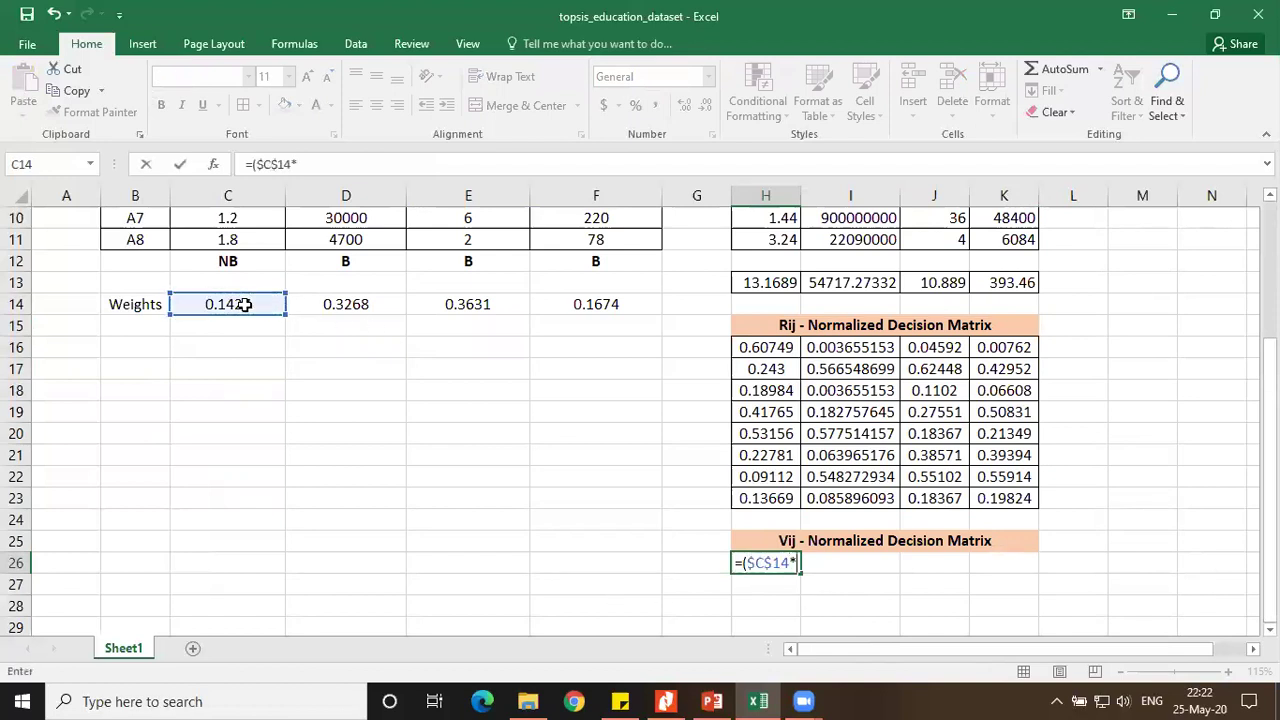
click(757, 345)
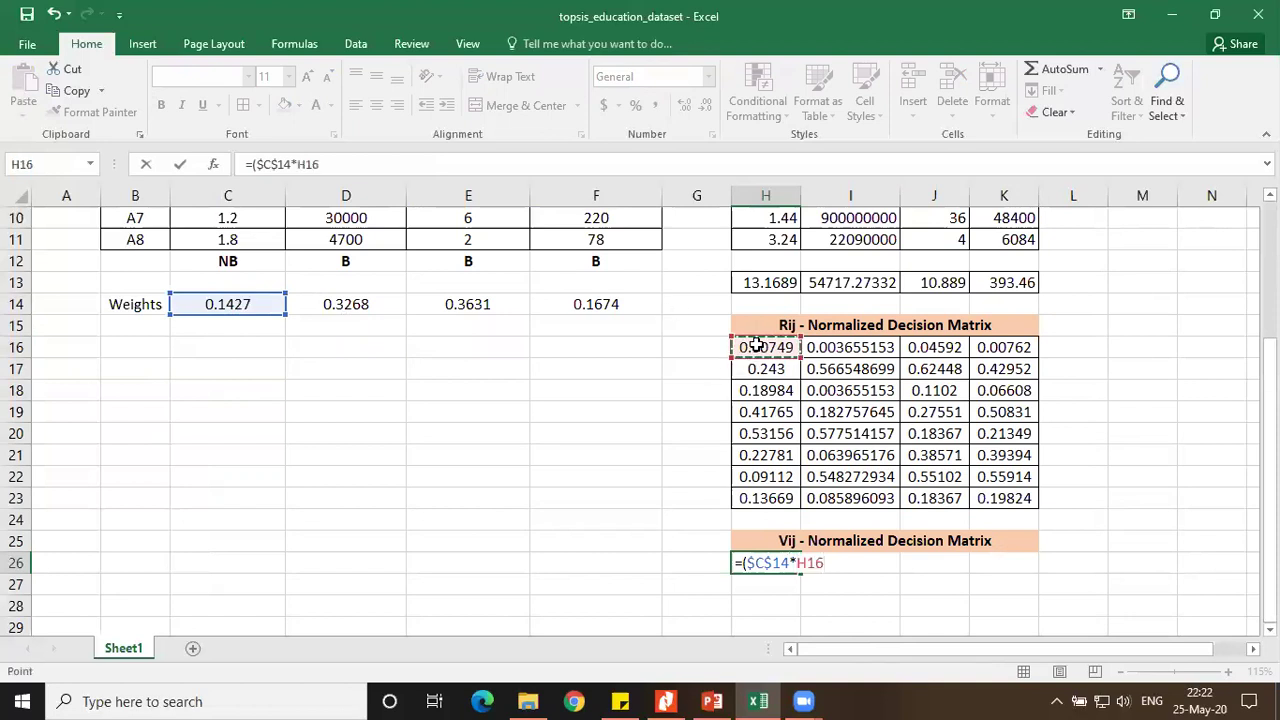
text())
key(Return)
Enter =($D$14*I16) in I26 to weight A1's normalized research funding
click(882, 562)
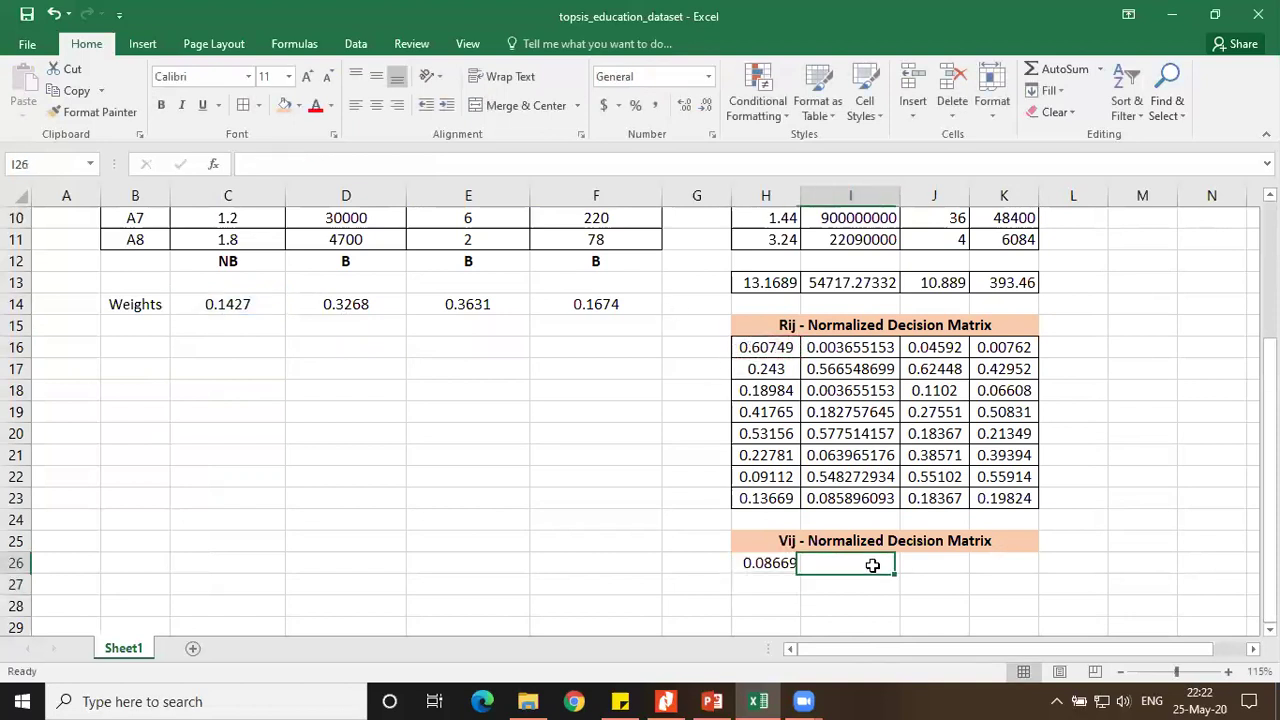
text(=()
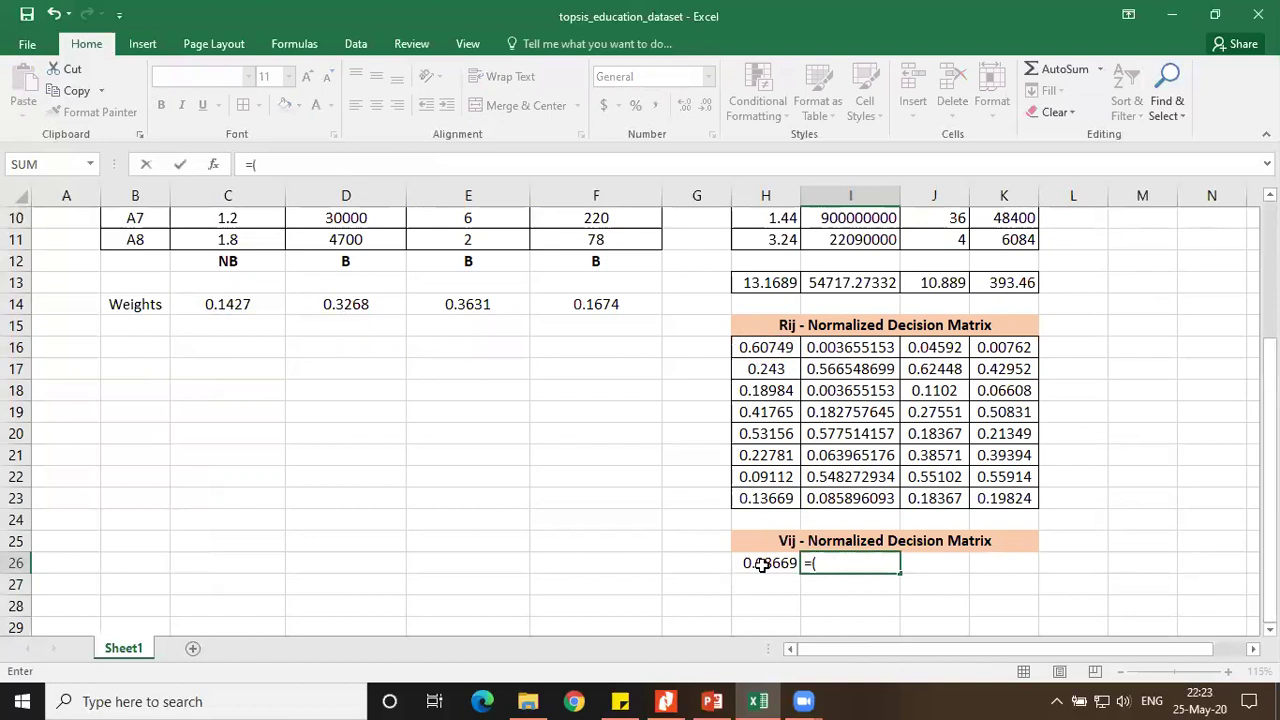
scroll(400, 340, up, 3)
scroll(380, 364, down, 3)
scroll(364, 449, down, 1)
click(352, 303)
key(F4)
text(*)
click(872, 347)
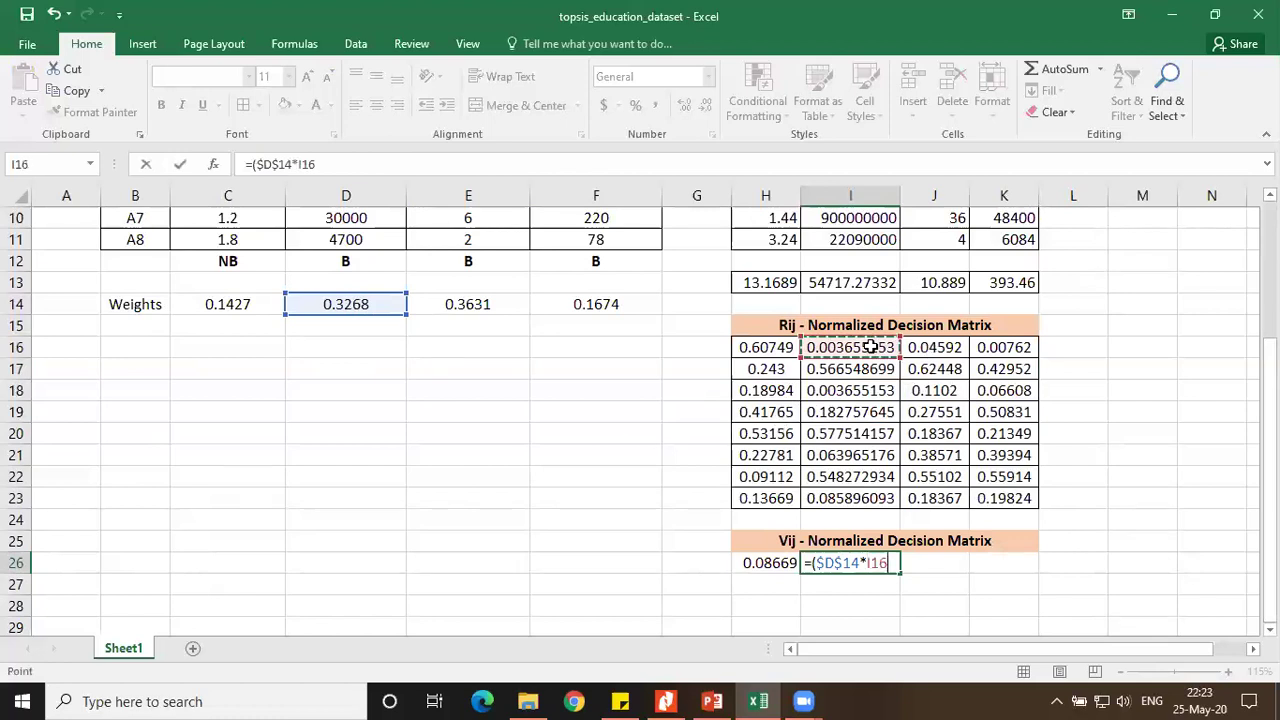
text())
key(ctrl+Return)
Confirm the I26 formula and enter =($E$14*J16) in J26 to weight A1's normalized published papers value
key(Right)
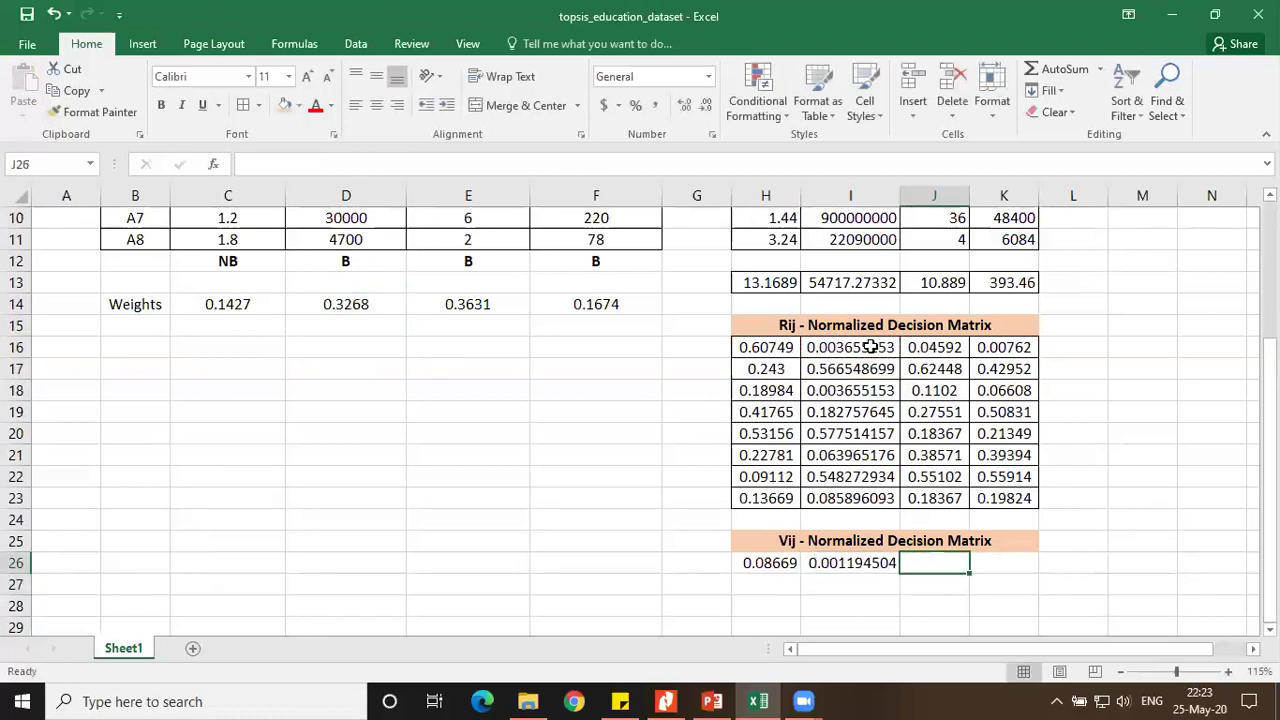
text(=()
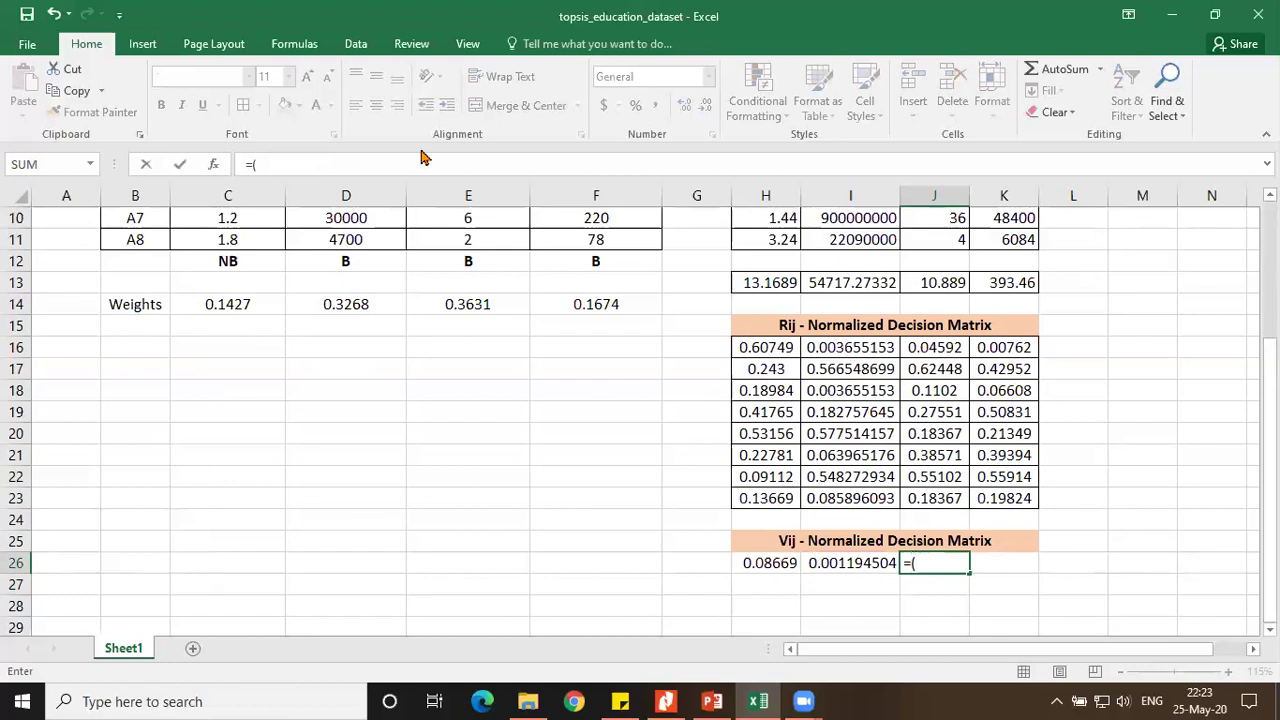
click(469, 304)
key(F4)
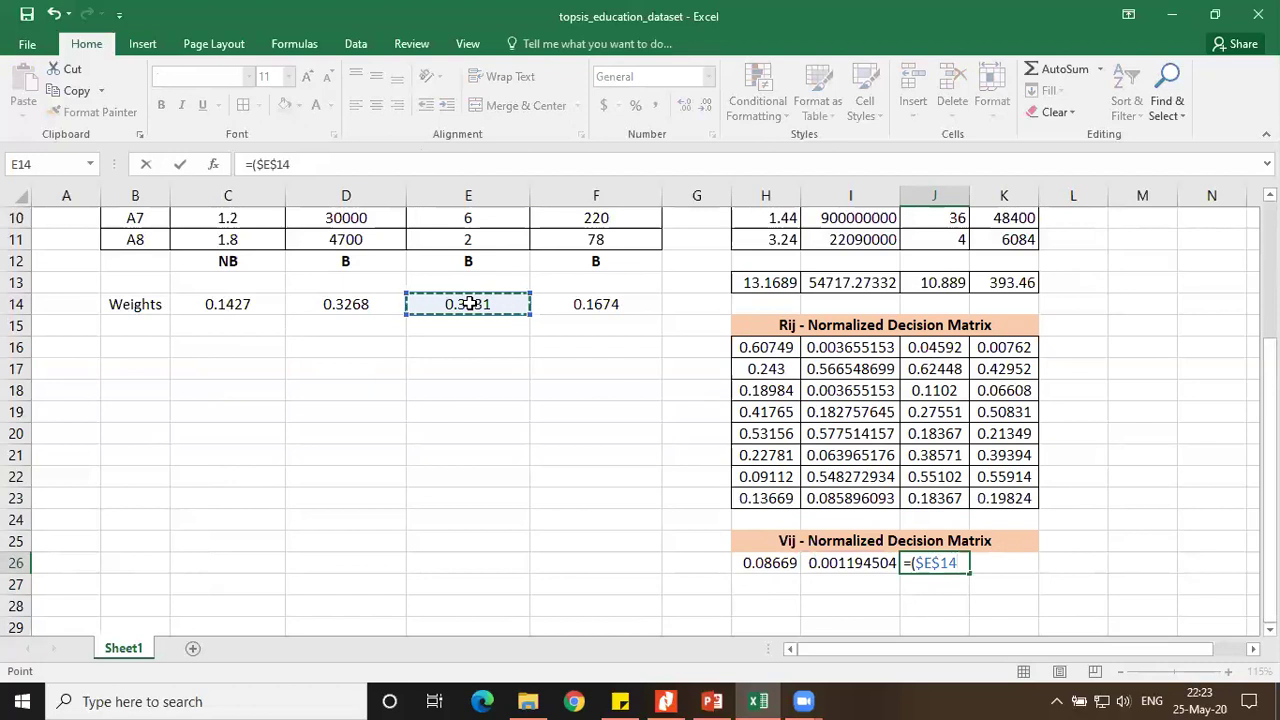
text(*)
click(932, 355)
text())
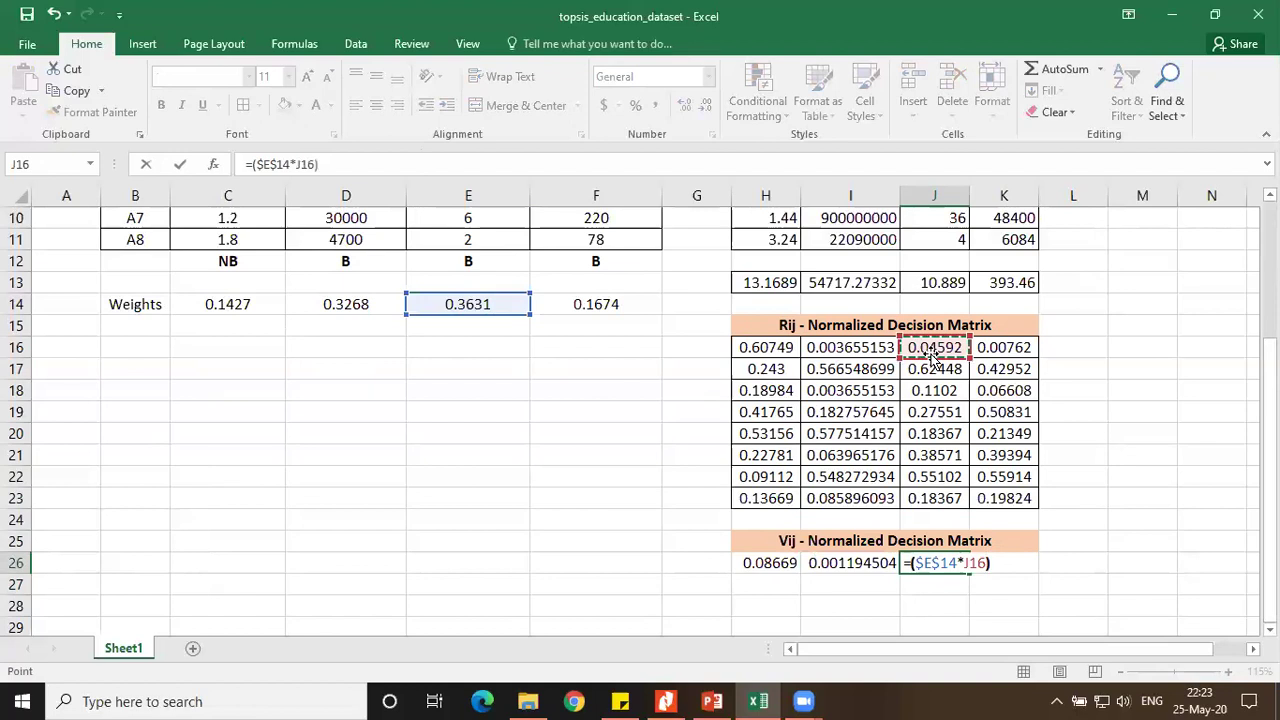
key(Tab)
Enter =($F$14*K16) in K26 to weight A1's normalized research award value
text(=)
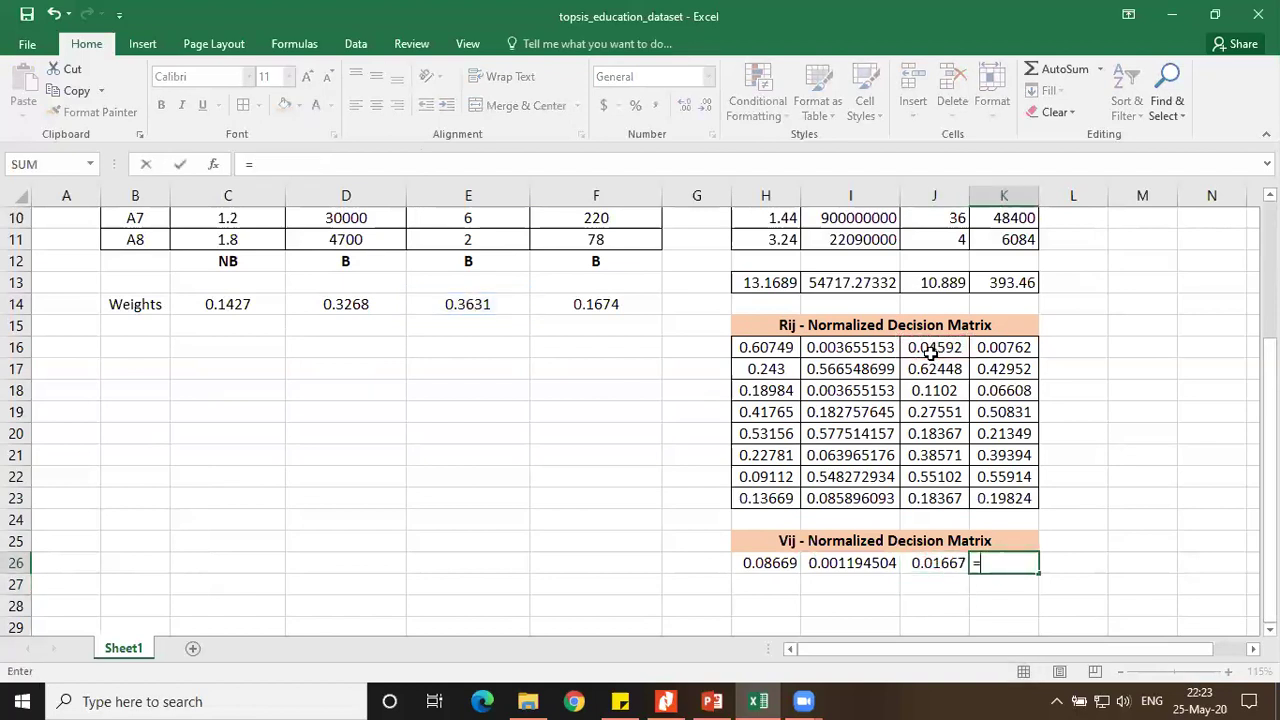
scroll(932, 352, up, 3)
scroll(740, 460, down, 3)
click(572, 307)
key(F4)
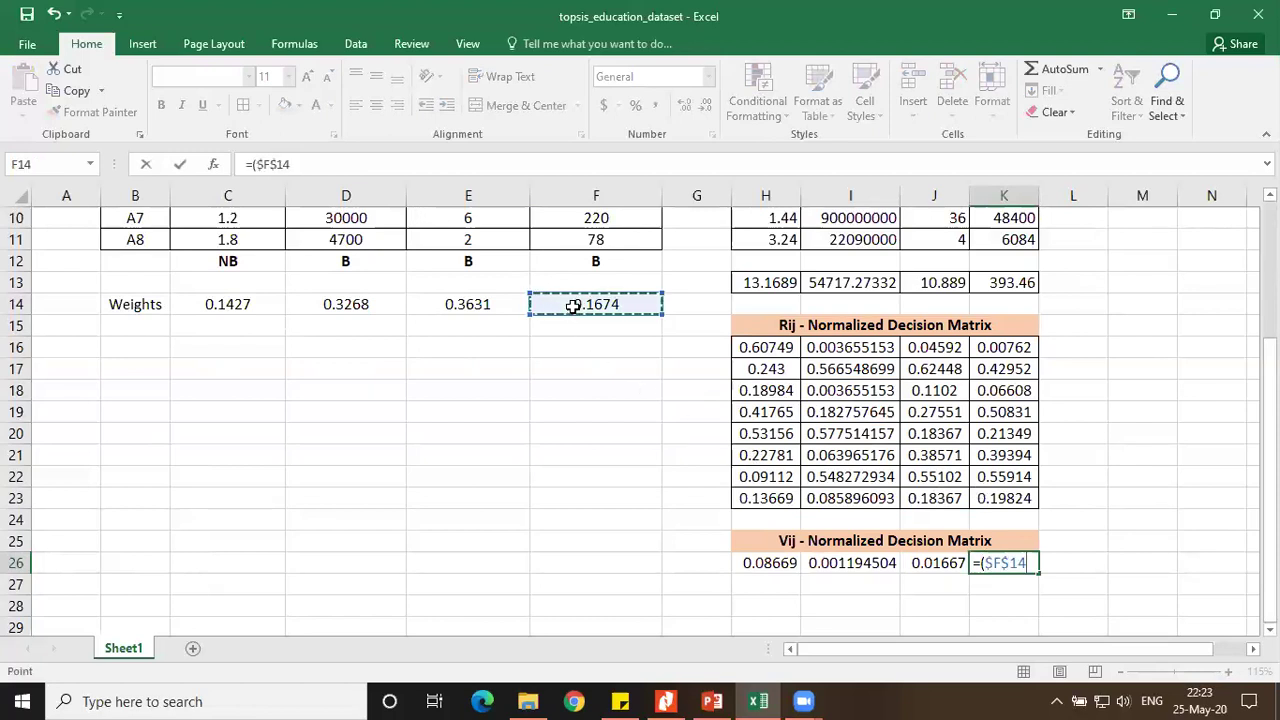
text(*)
click(998, 348)
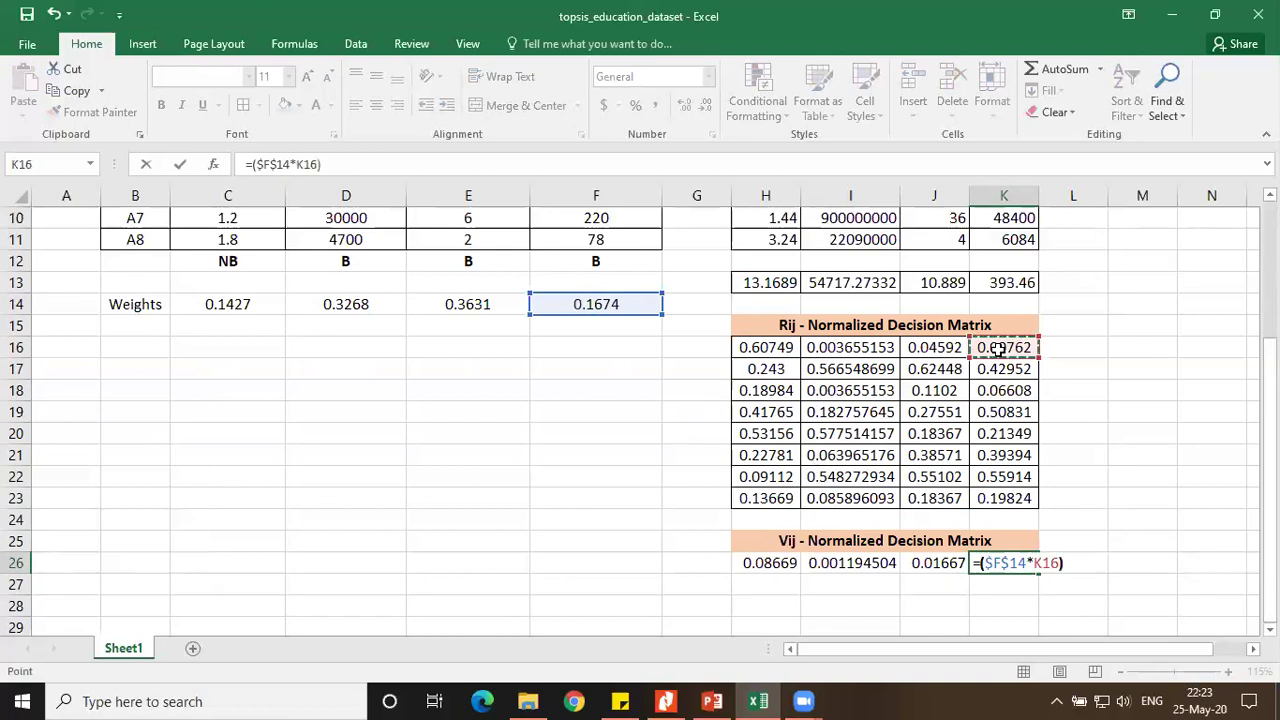
text())
key(Return)
Number the Rij matrix rows 1 to 8 in G16:G23 and center the numbers both ways
scroll(960, 407, down, 2)
drag(772, 436, 1006, 436)
scroll(732, 511, up, 2)
scroll(732, 511, up, 1)
click(697, 412)
text(1)
key(Return)
text(2)
key(Return)
drag(697, 412, 737, 566)
click(376, 105)
click(376, 76)
Copy the row numbers 1 to 8 from G16:G23 to G26:G33 beside the Vij matrix
scroll(850, 470, down, 2)
scroll(850, 510, down, 1)
key(ctrl+c)
click(700, 437)
key(ctrl+v)
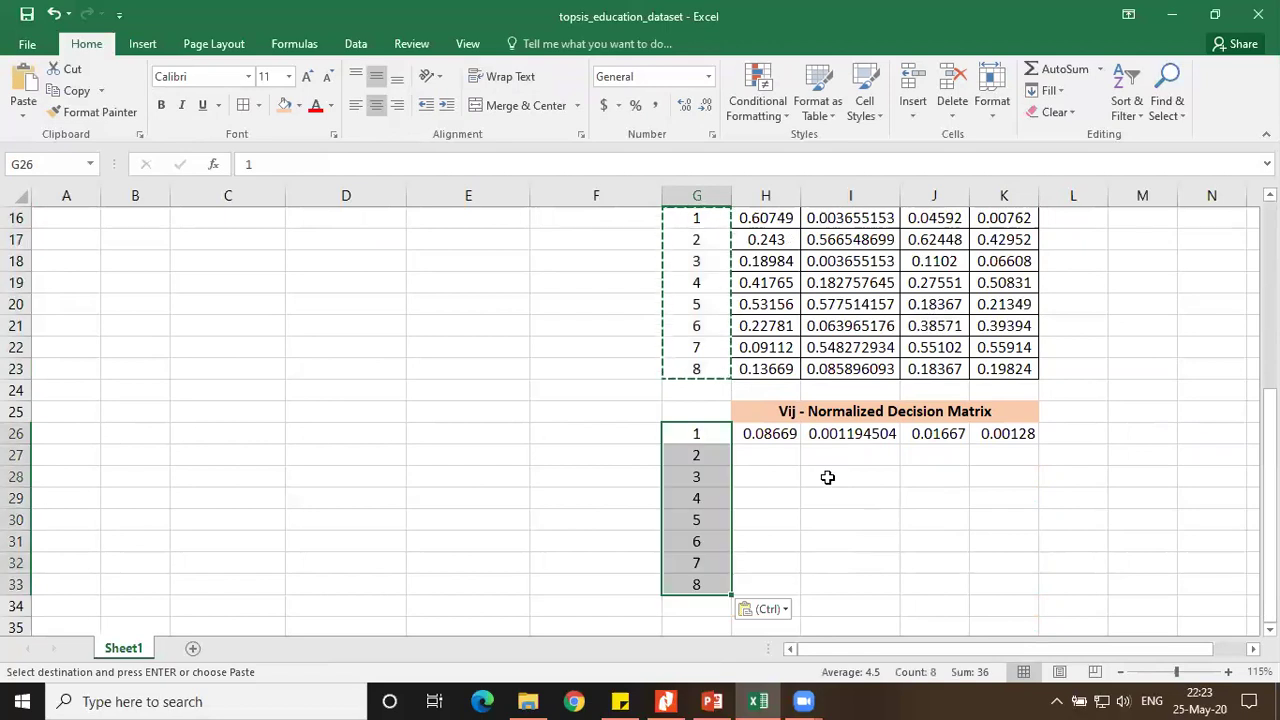
Fill the Vij formulas in H26:K26 down to row 33, then center the block and apply borders to all its cells
drag(766, 433, 1050, 597)
click(376, 76)
click(376, 105)
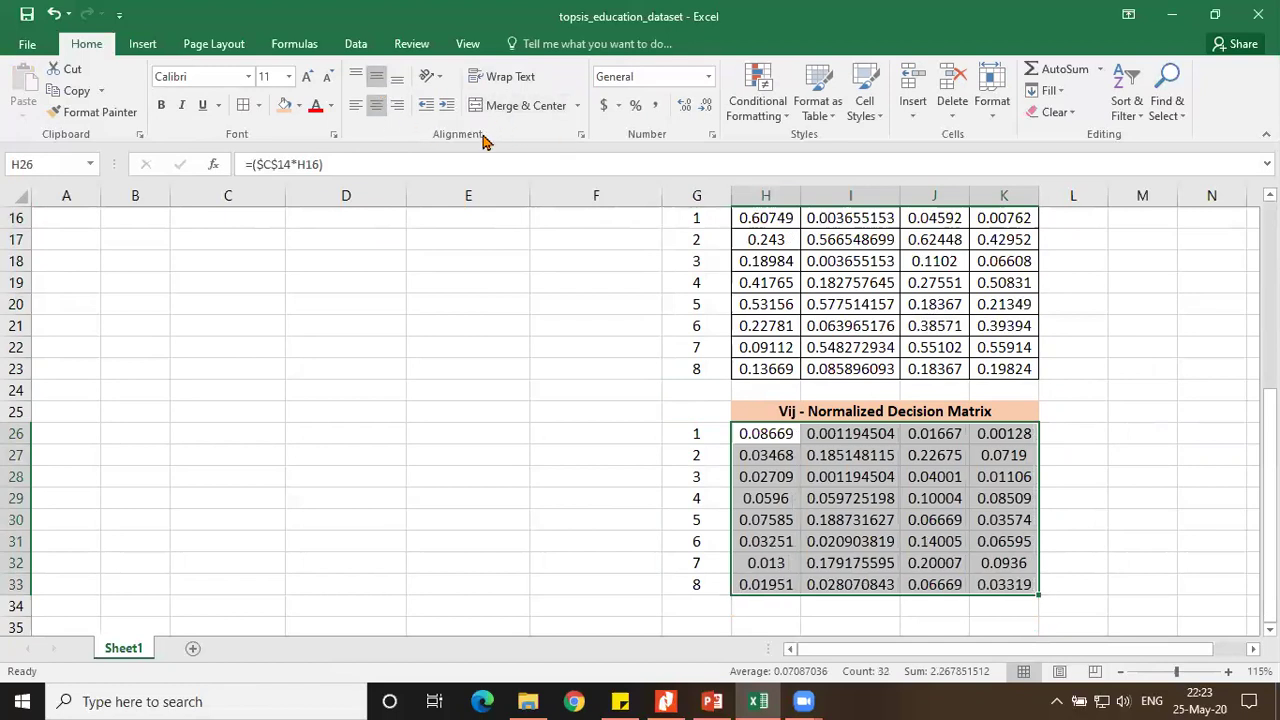
click(243, 105)
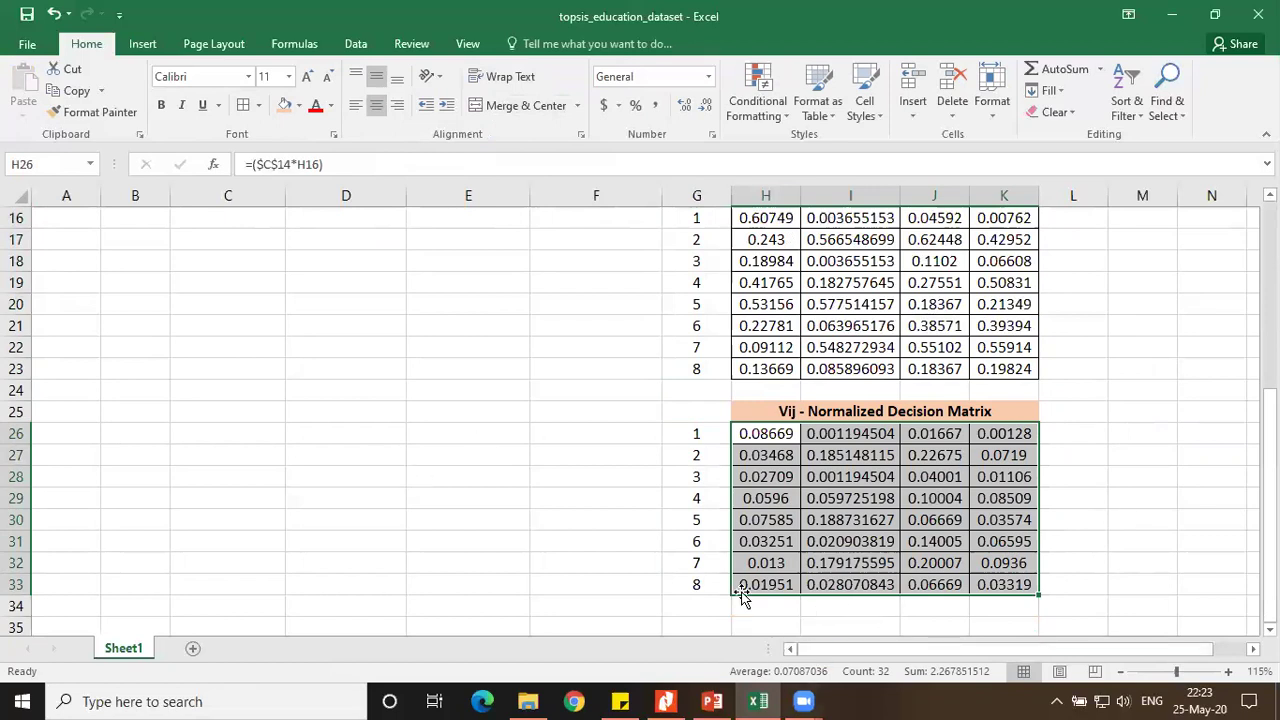
Check Step 5 on slide 8 of the PowerPoint deck, then label G35 "Max" and G36 "Min" in Excel
click(712, 701)
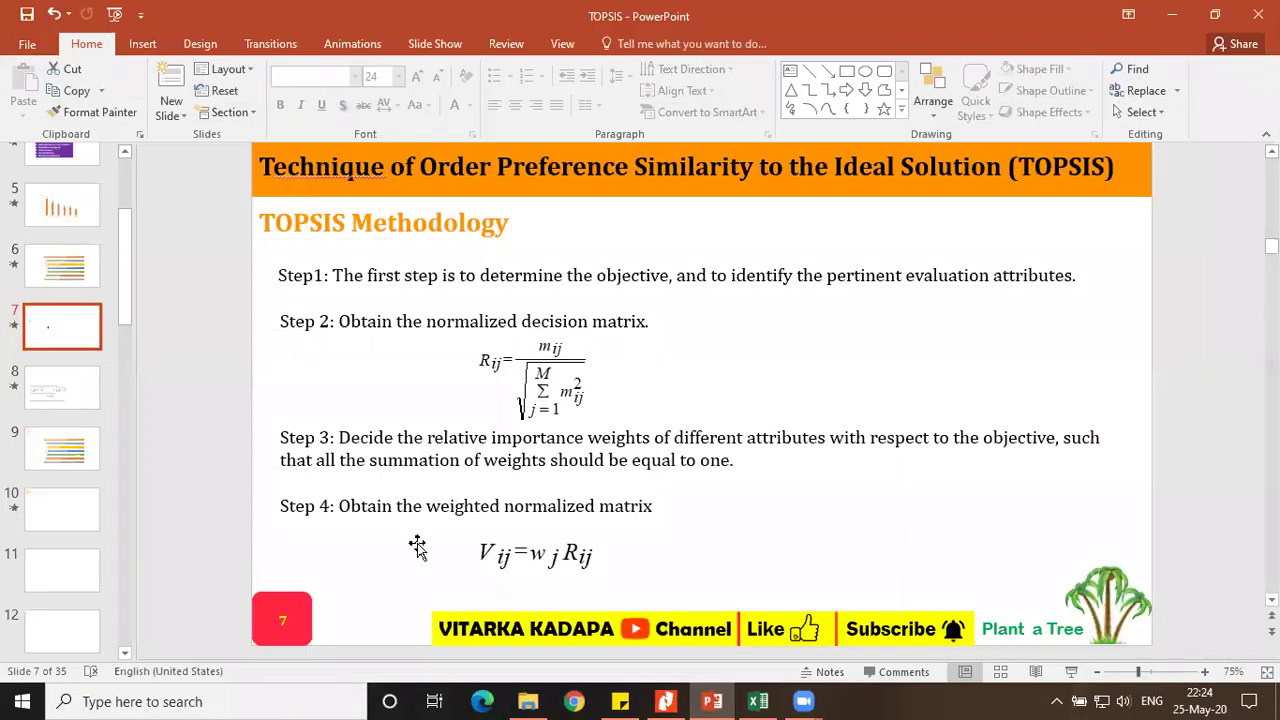
click(76, 397)
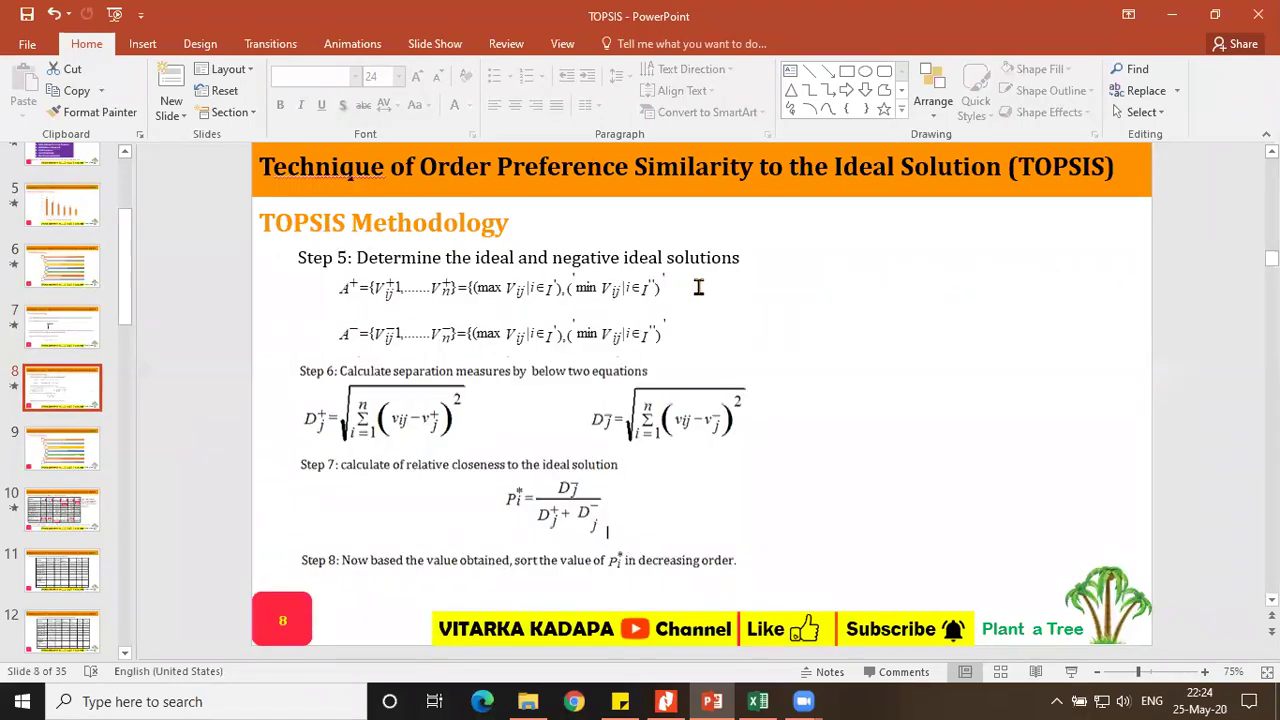
click(758, 701)
scroll(826, 554, down, 2)
click(711, 507)
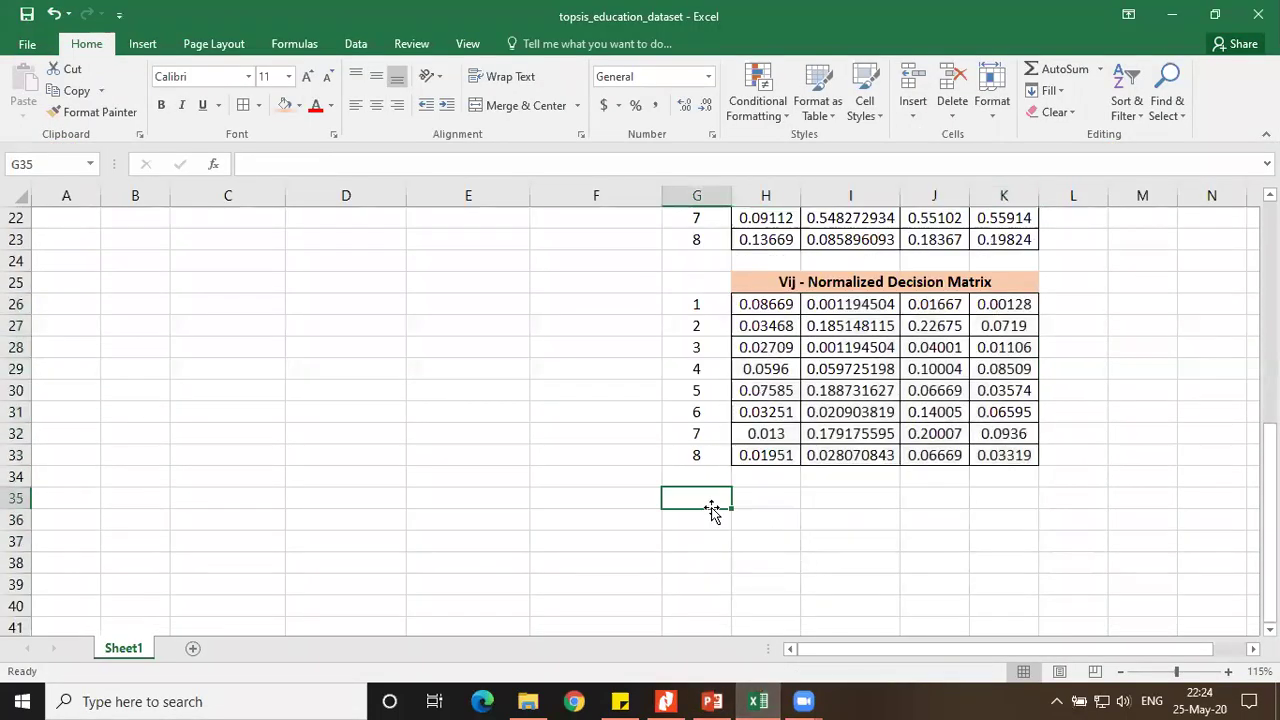
text(Max)
key(Return)
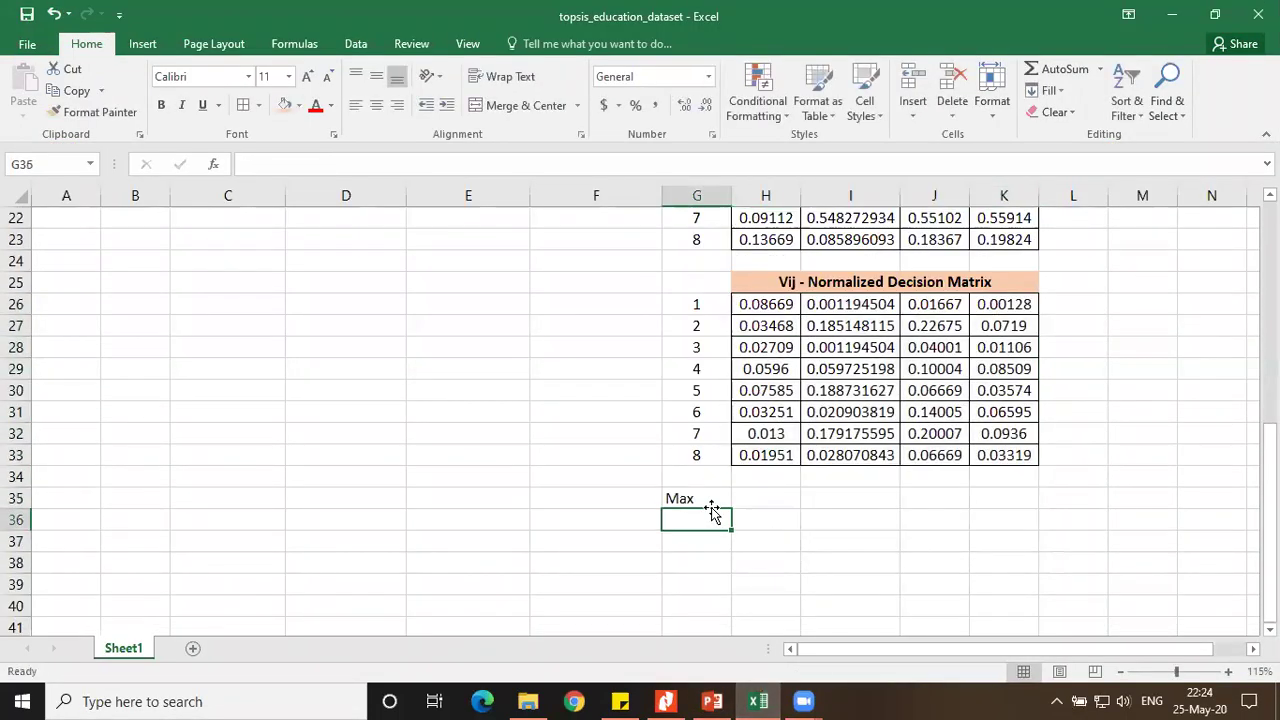
text(Min)
key(Tab)
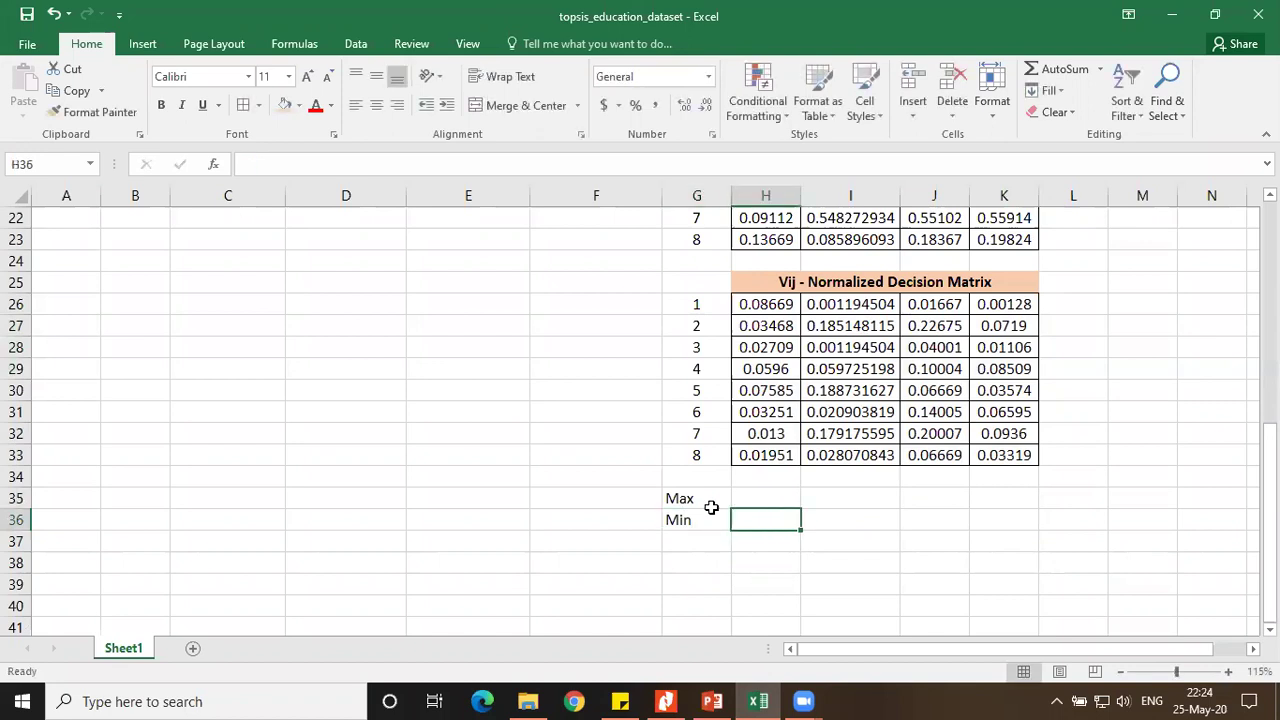
Recheck the ideal solution formulas in PowerPoint, then enter =max(H26:H33) in H35 in Excel and fill it across to K35
key(alt+Tab)
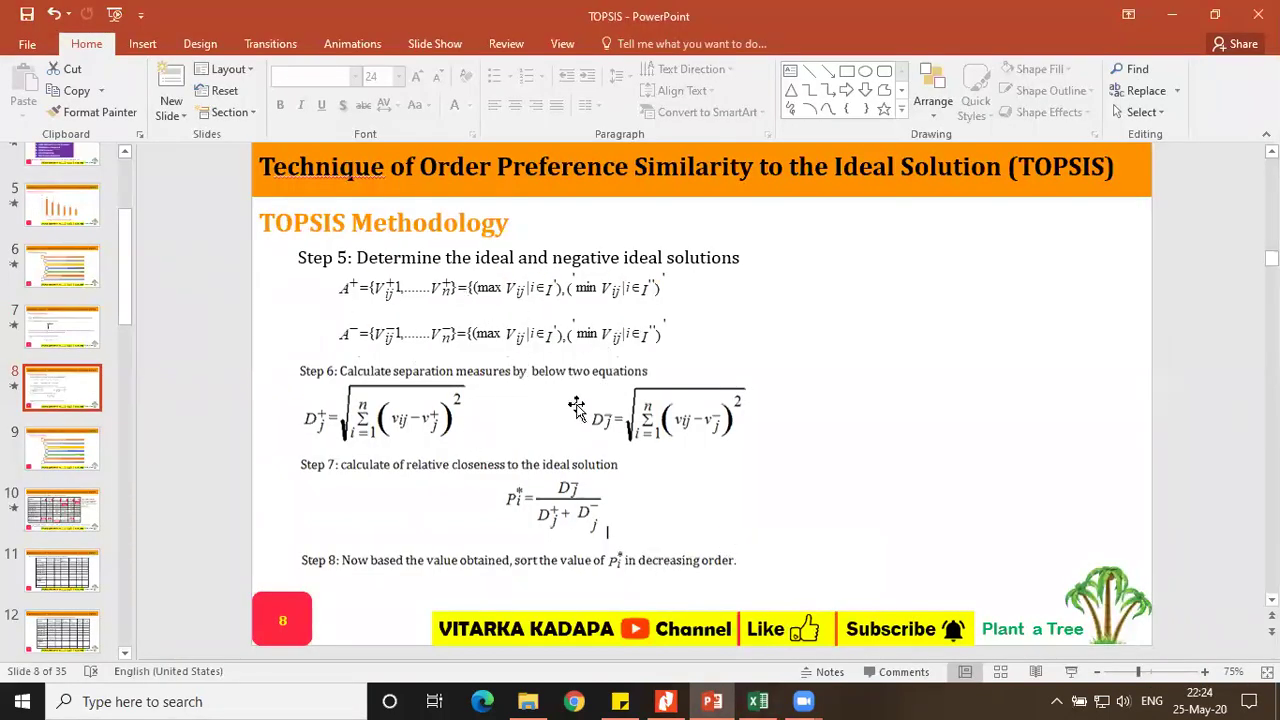
key(alt+Tab)
click(777, 496)
text(=)
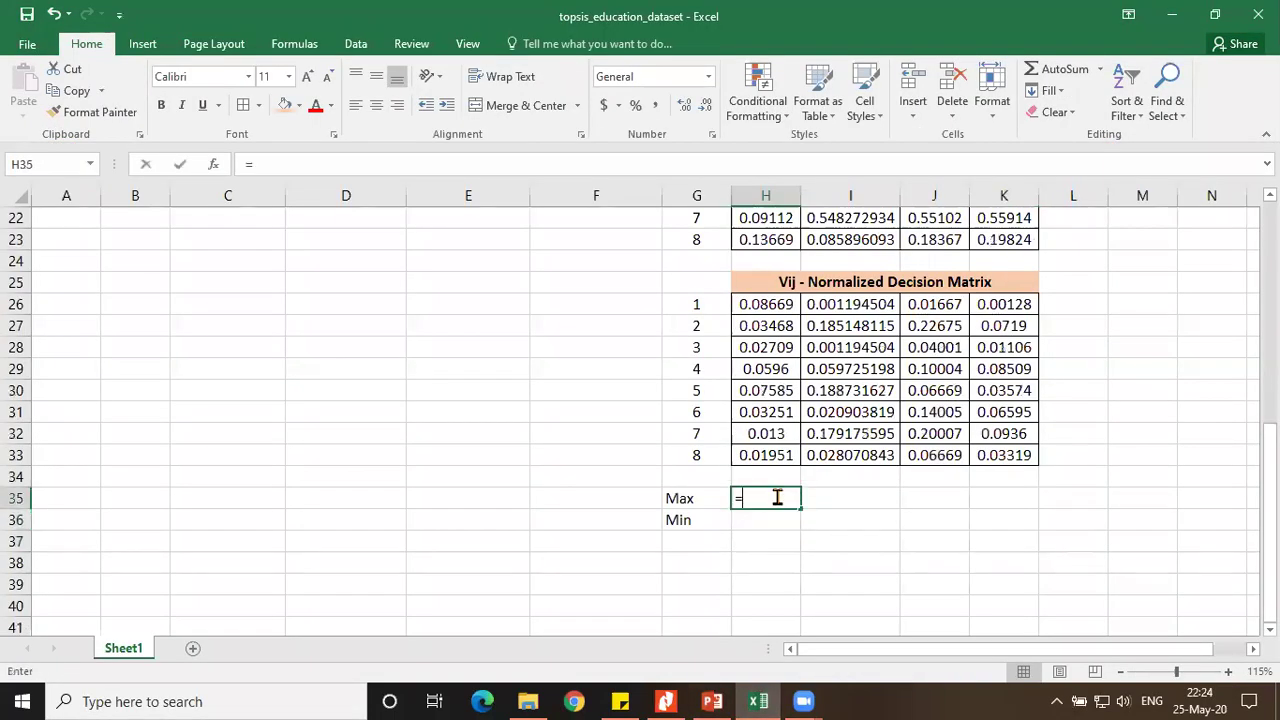
text(max()
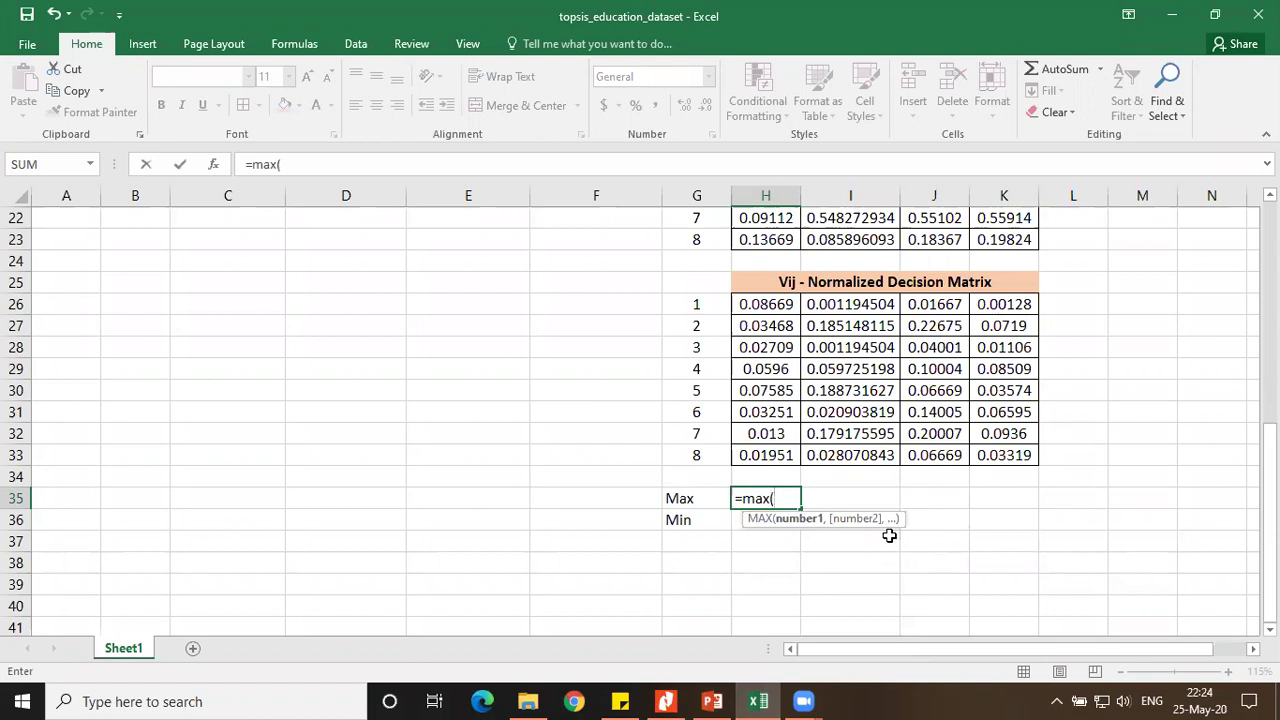
drag(765, 302, 764, 454)
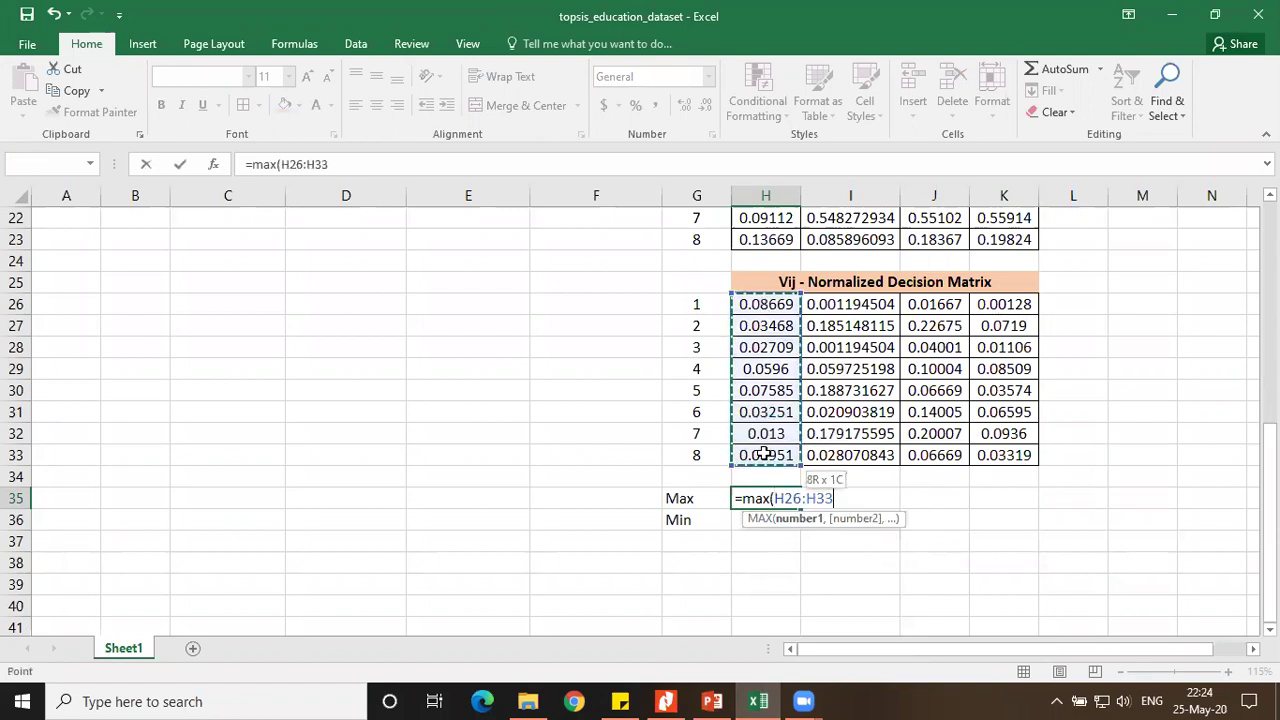
key(Return)
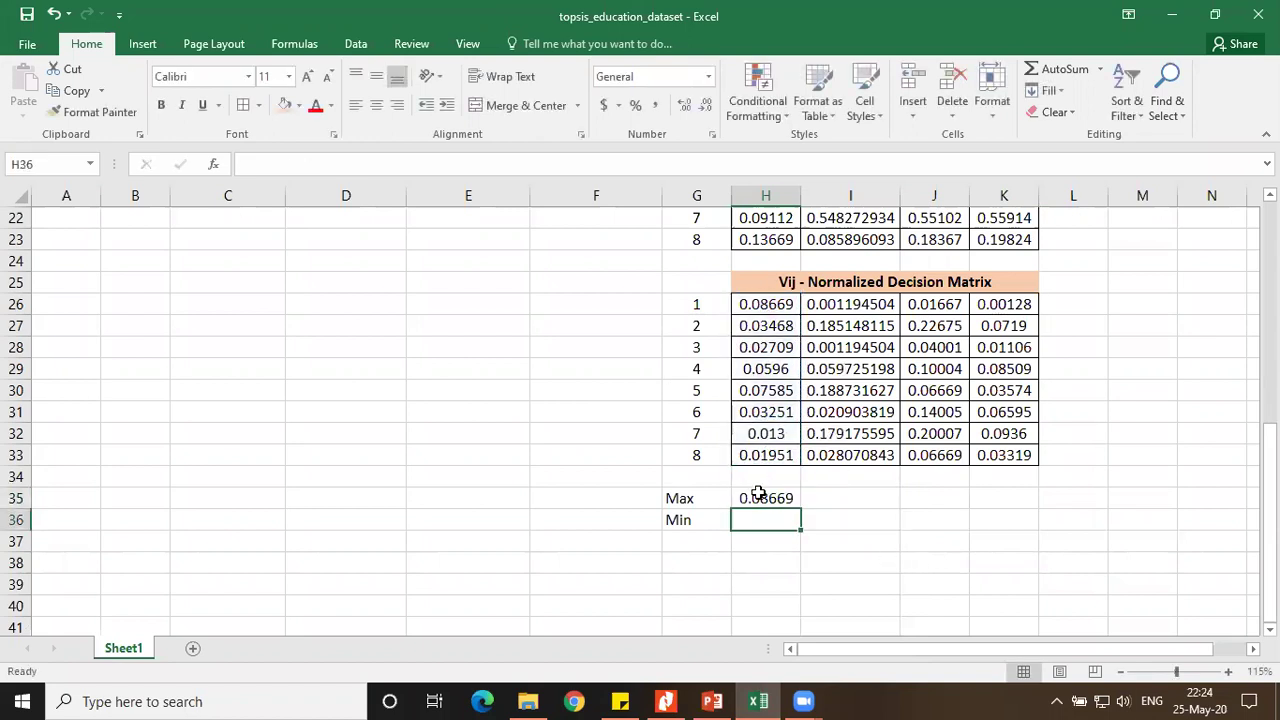
click(777, 500)
drag(794, 514, 1034, 521)
Enter the minimum of H26:H33 in H36 and fill the formula across to K36
click(777, 525)
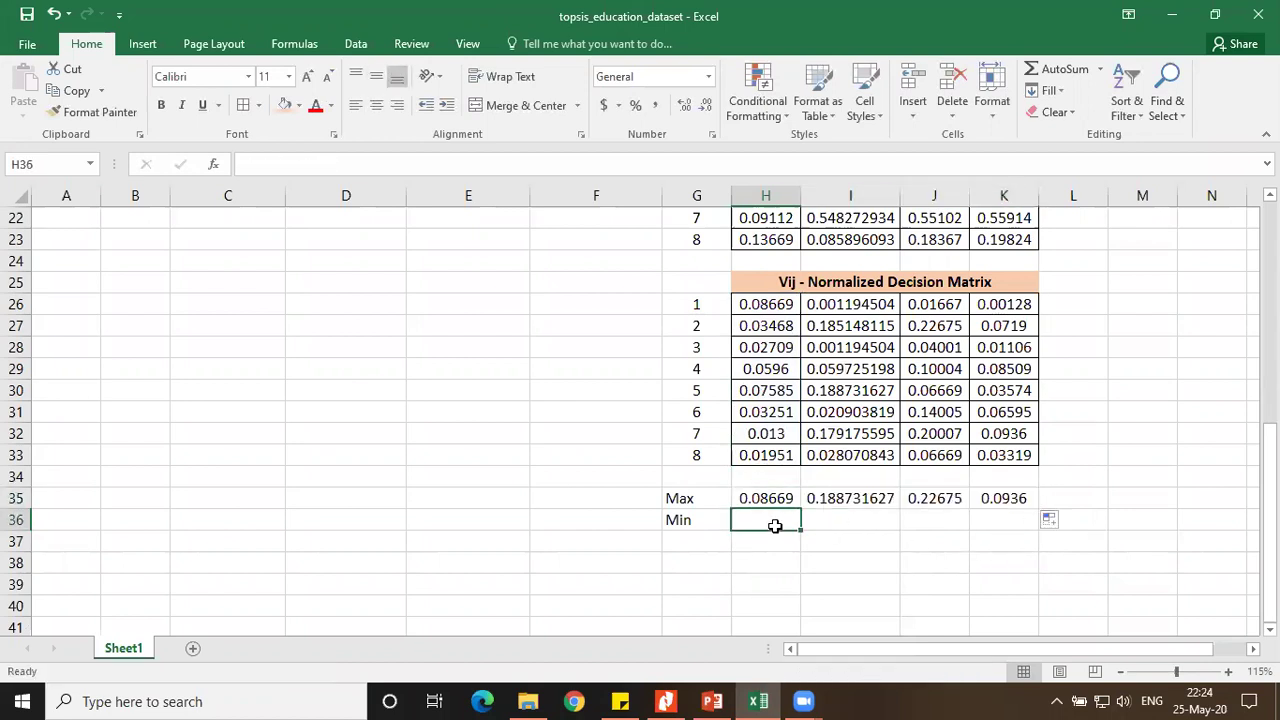
text(=min)
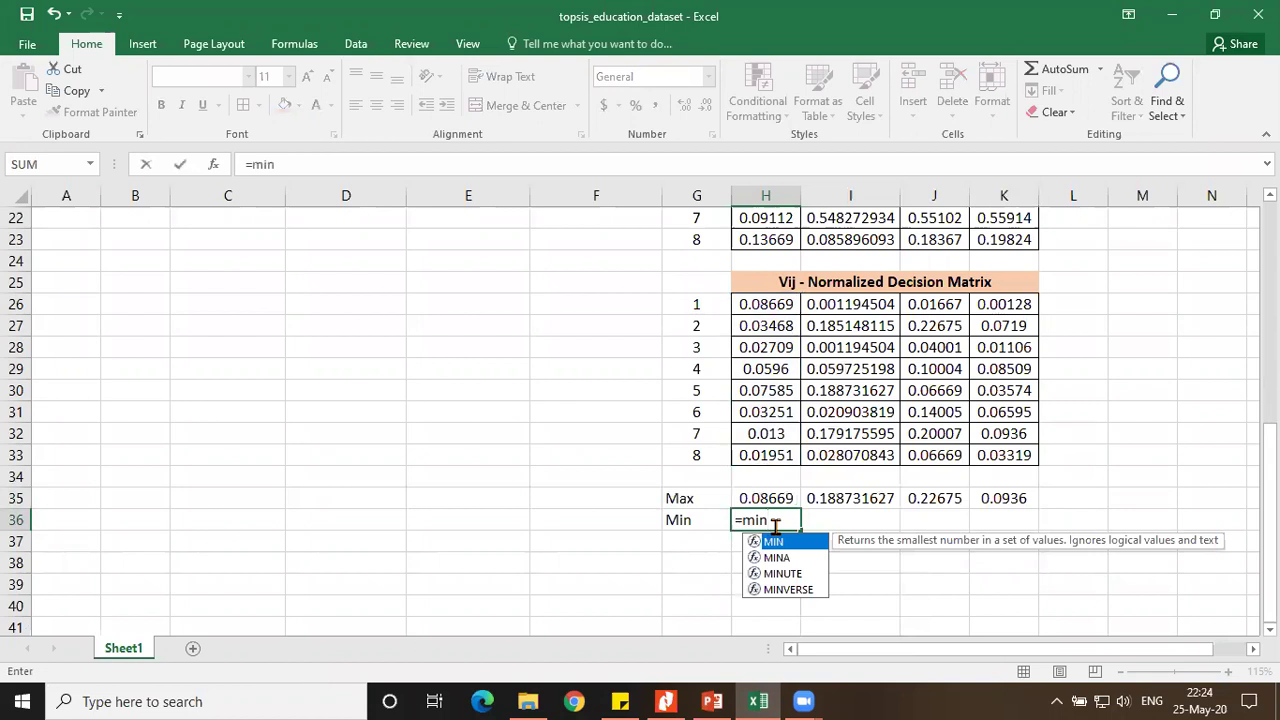
text(()
drag(756, 310, 774, 451)
key(Return)
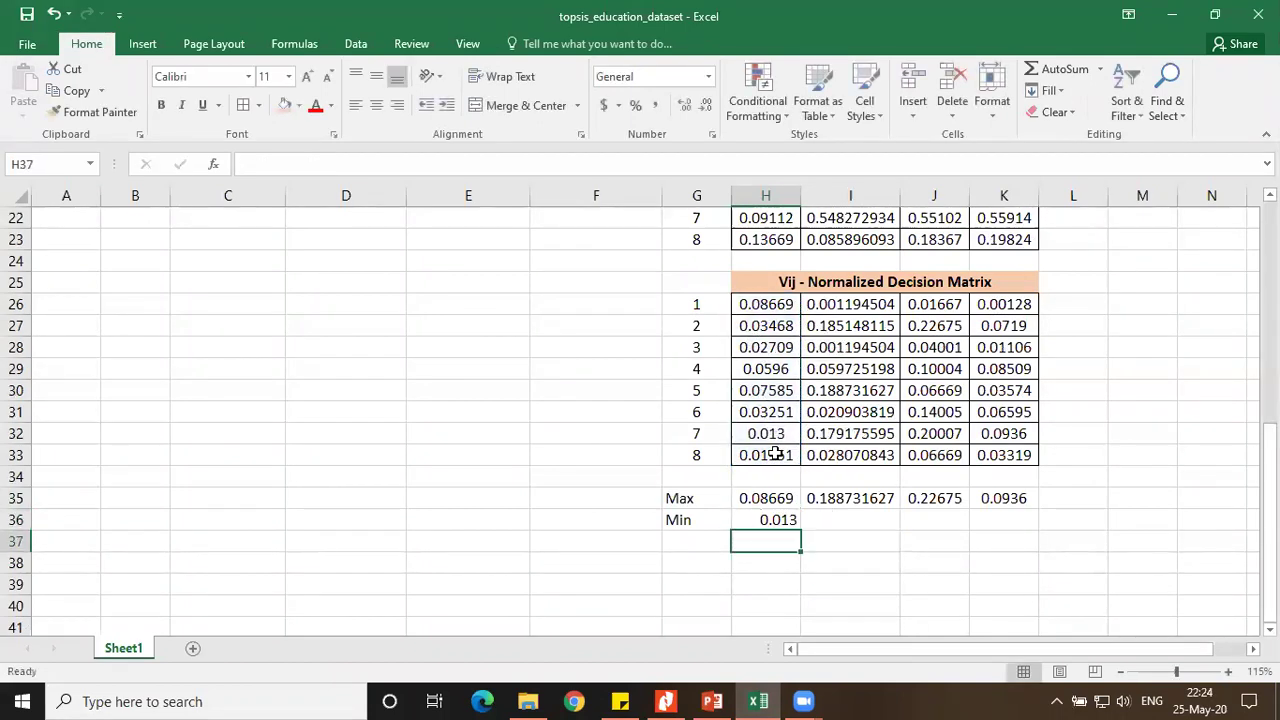
click(777, 518)
drag(801, 530, 1038, 531)
Apply borders to all cells of the Max and Min table in G35:K36
drag(690, 497, 1000, 520)
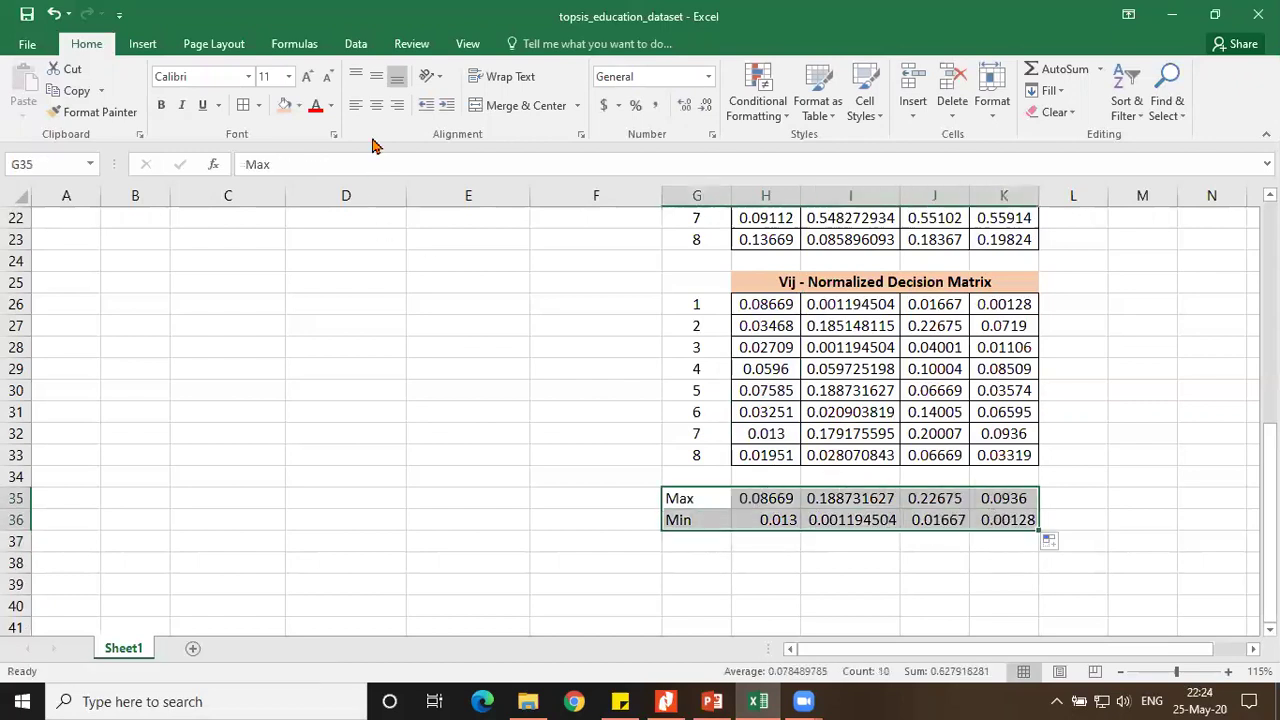
click(243, 105)
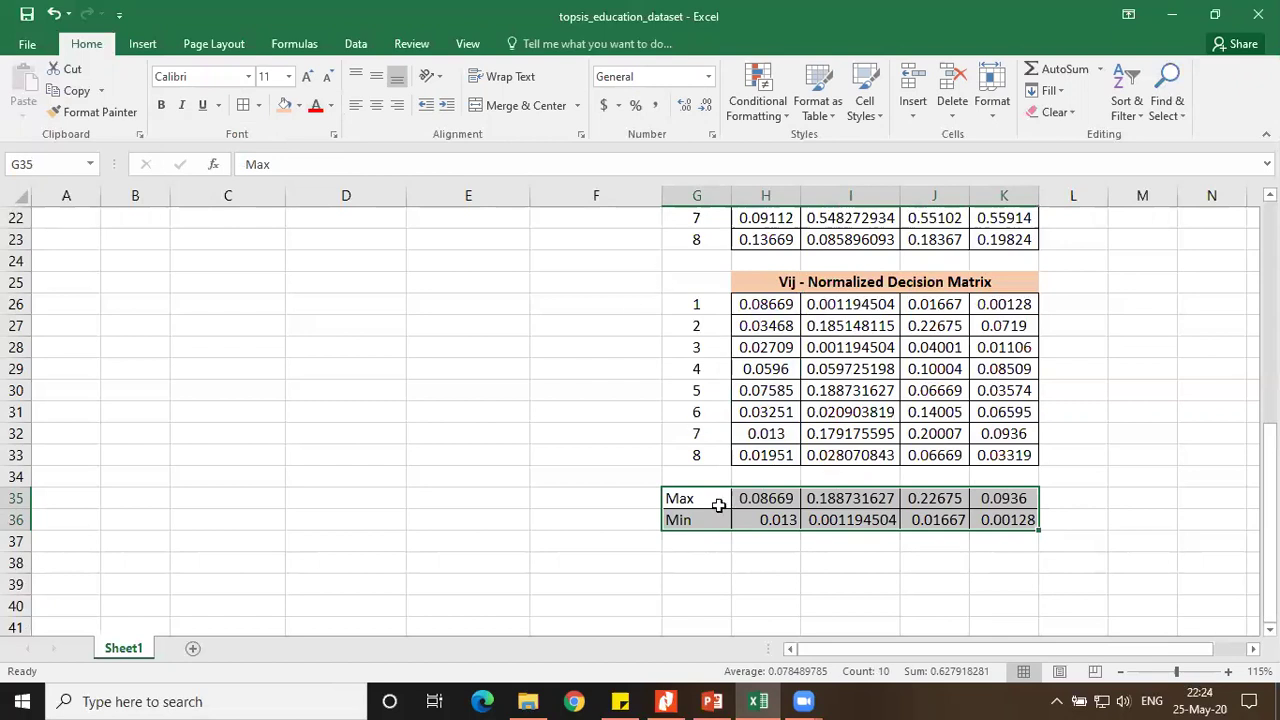
Check the ideal solution notation on the PowerPoint slide, then label G38 "A+" and G39 "A-" in Excel
click(712, 560)
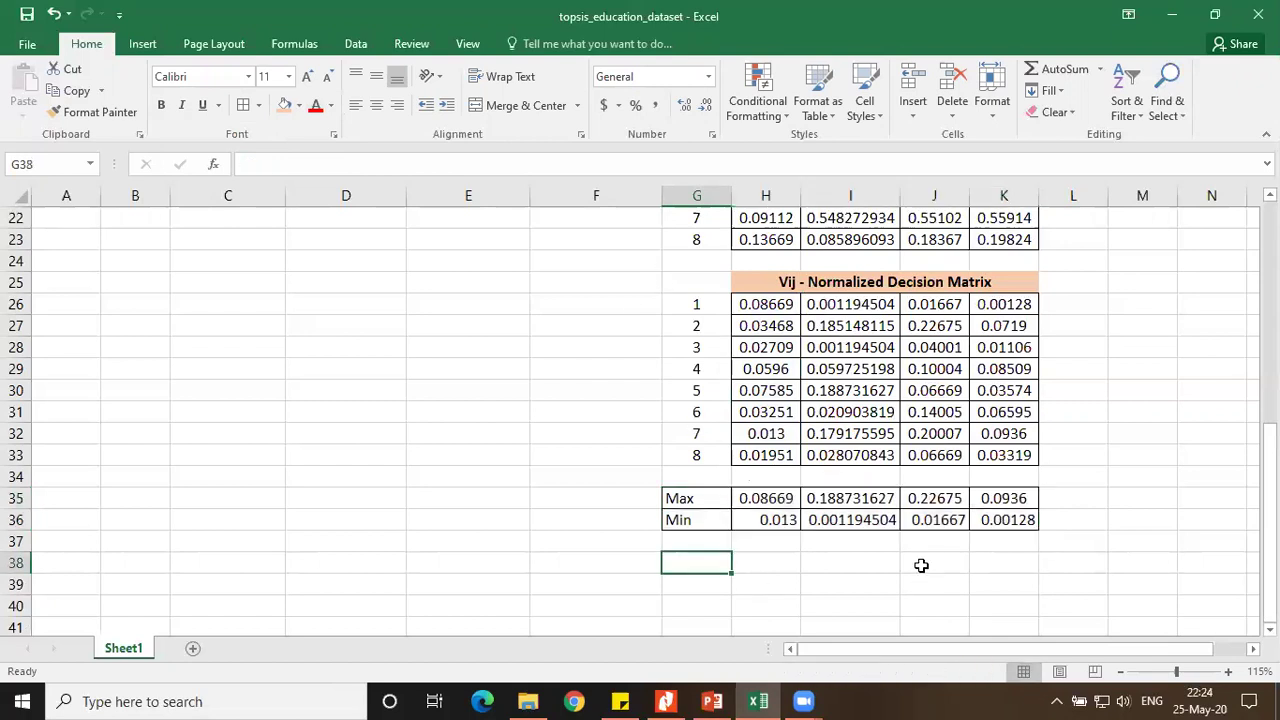
scroll(818, 535, down, 1)
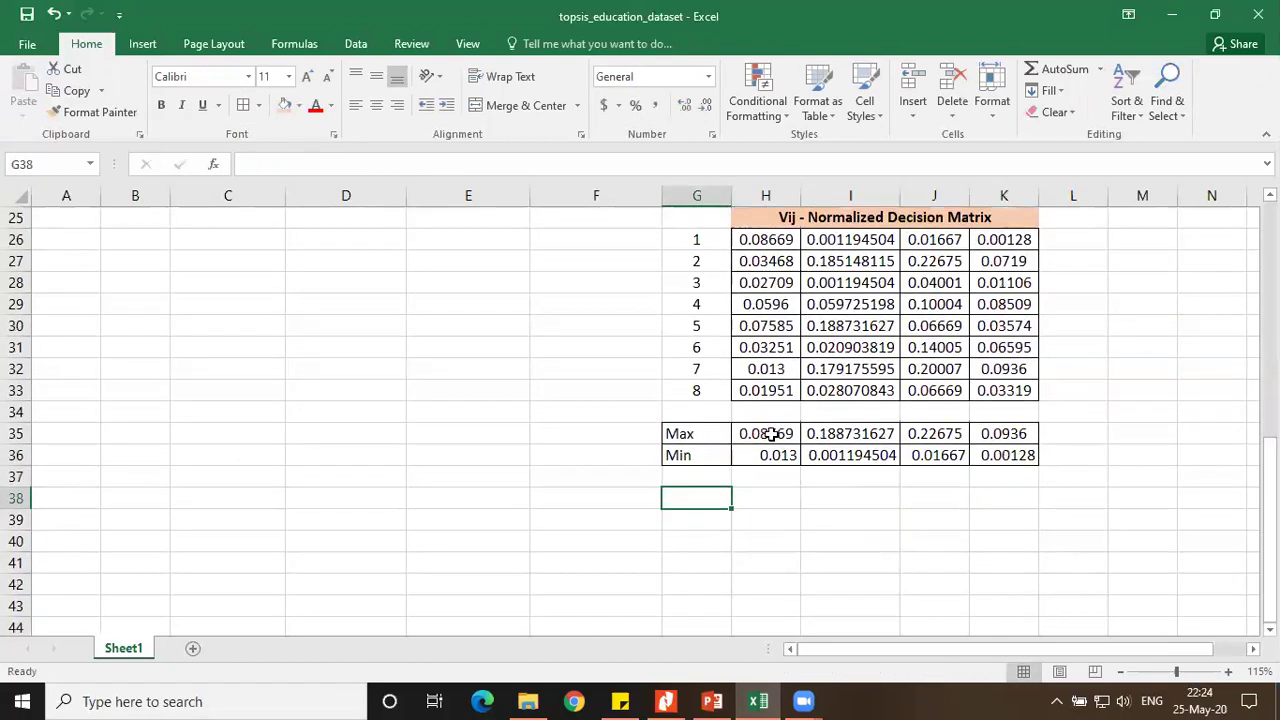
click(712, 701)
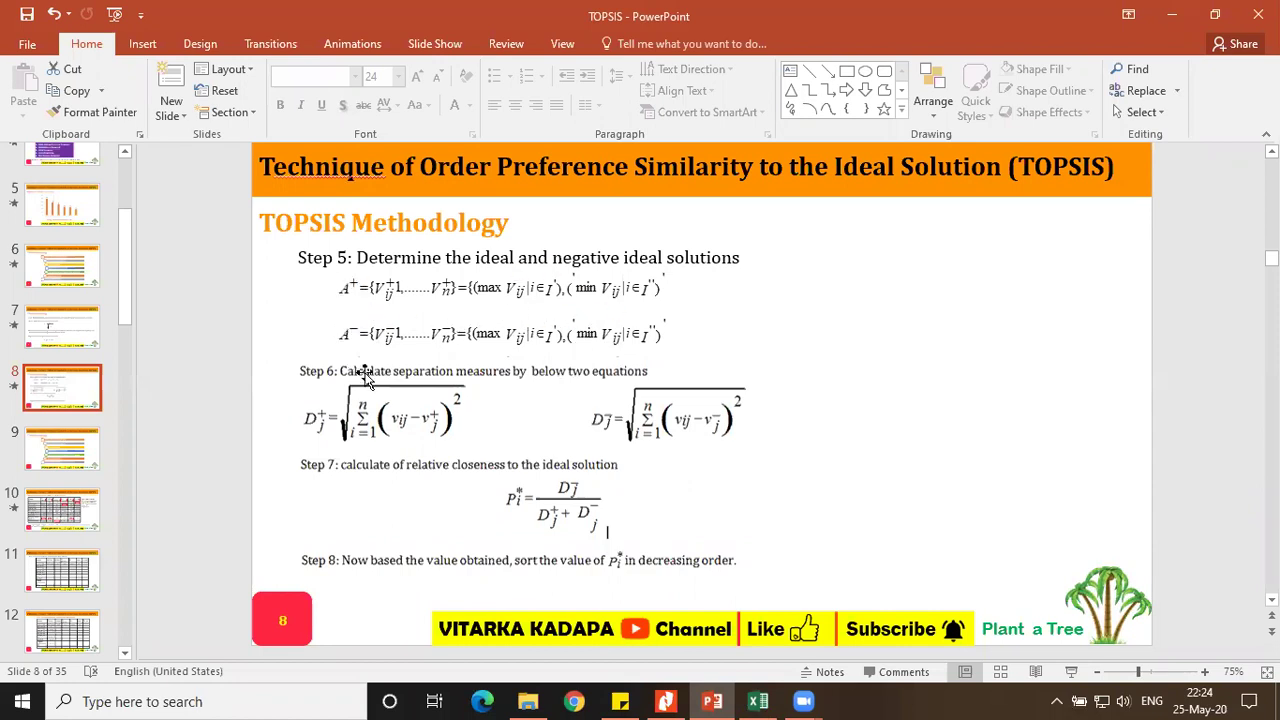
click(758, 701)
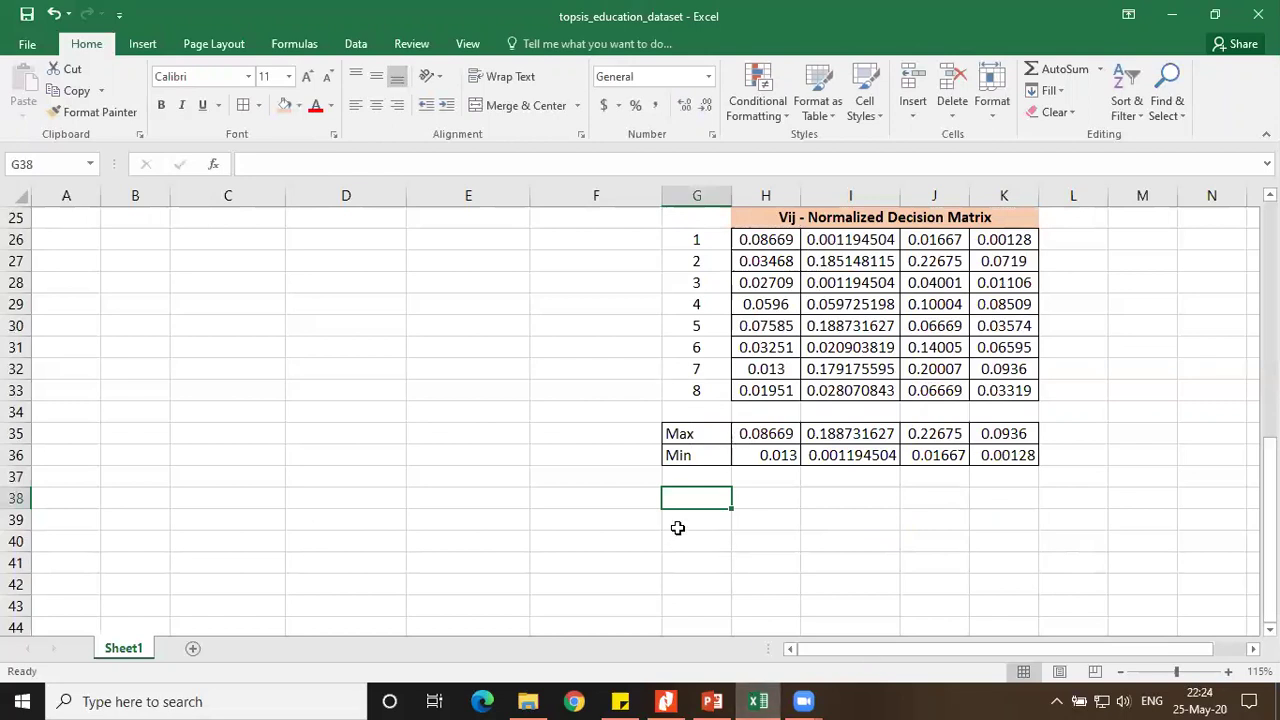
text(A)
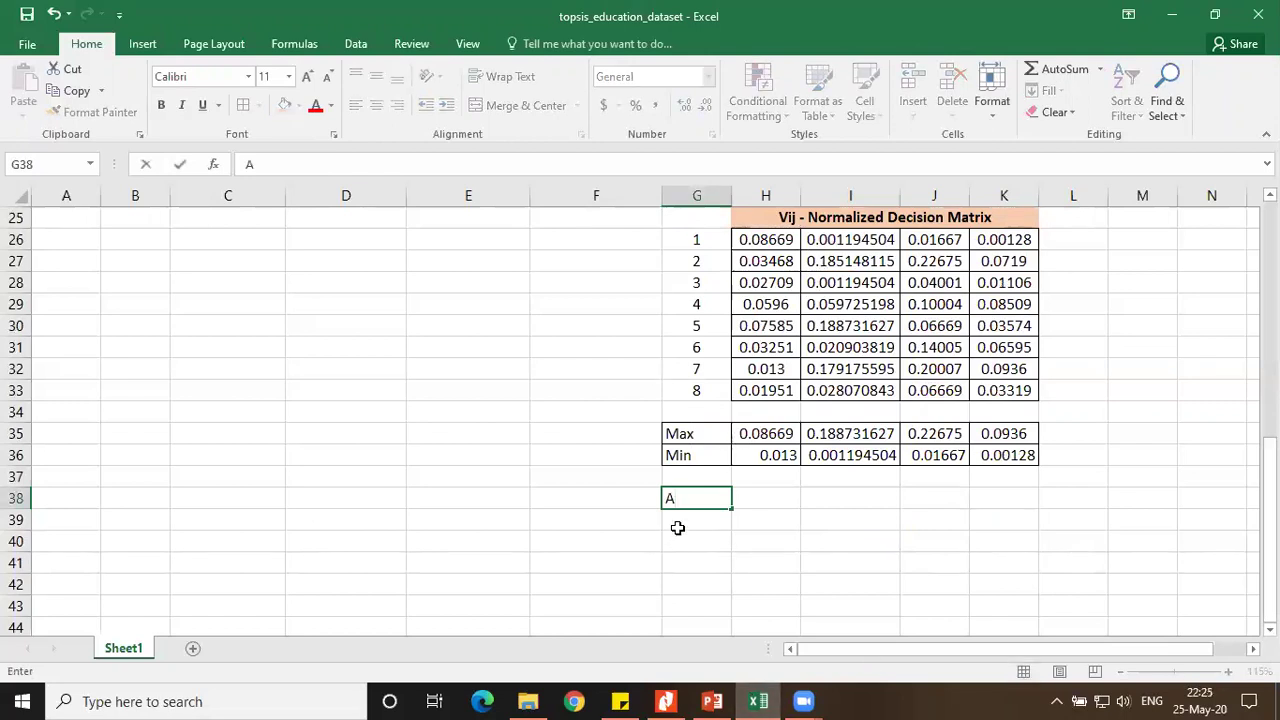
text(+)
key(Return)
text(A-)
key(Tab)
key(Up)
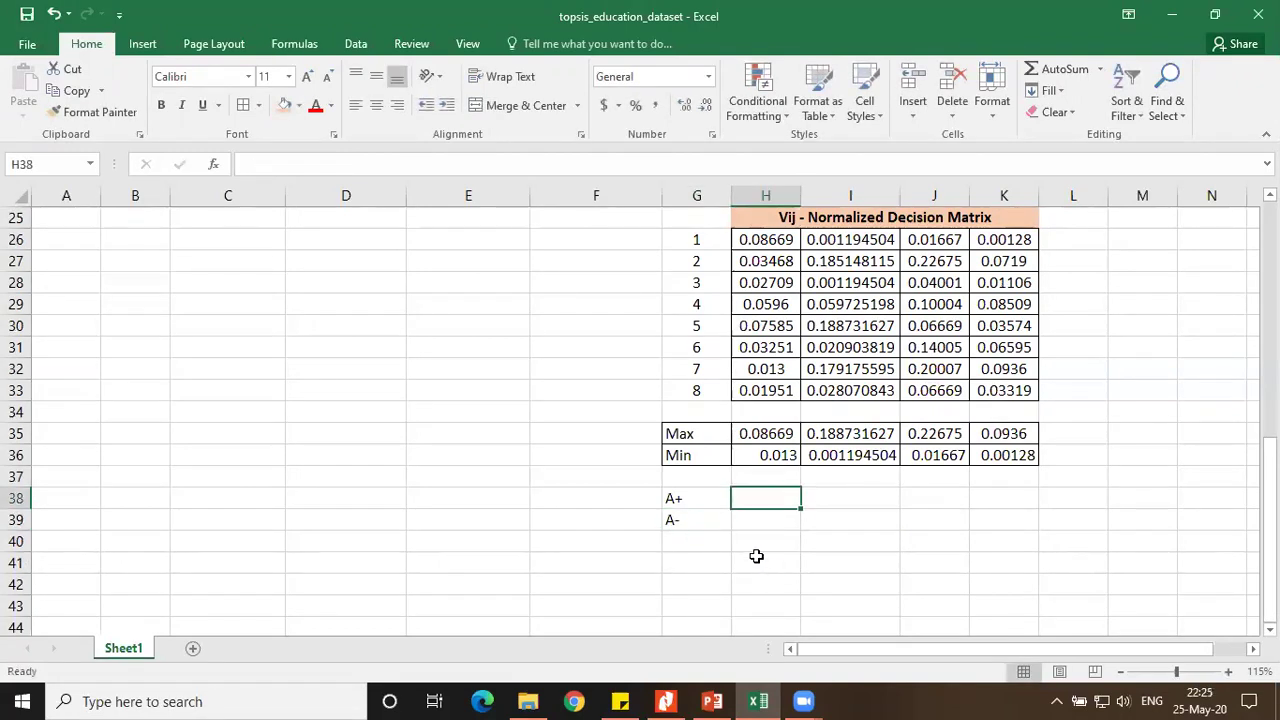
Review the Step 5 formulas in PowerPoint, then examine the NB and B criterion types in row 12 of the Excel sheet
scroll(756, 556, up, 1)
click(712, 701)
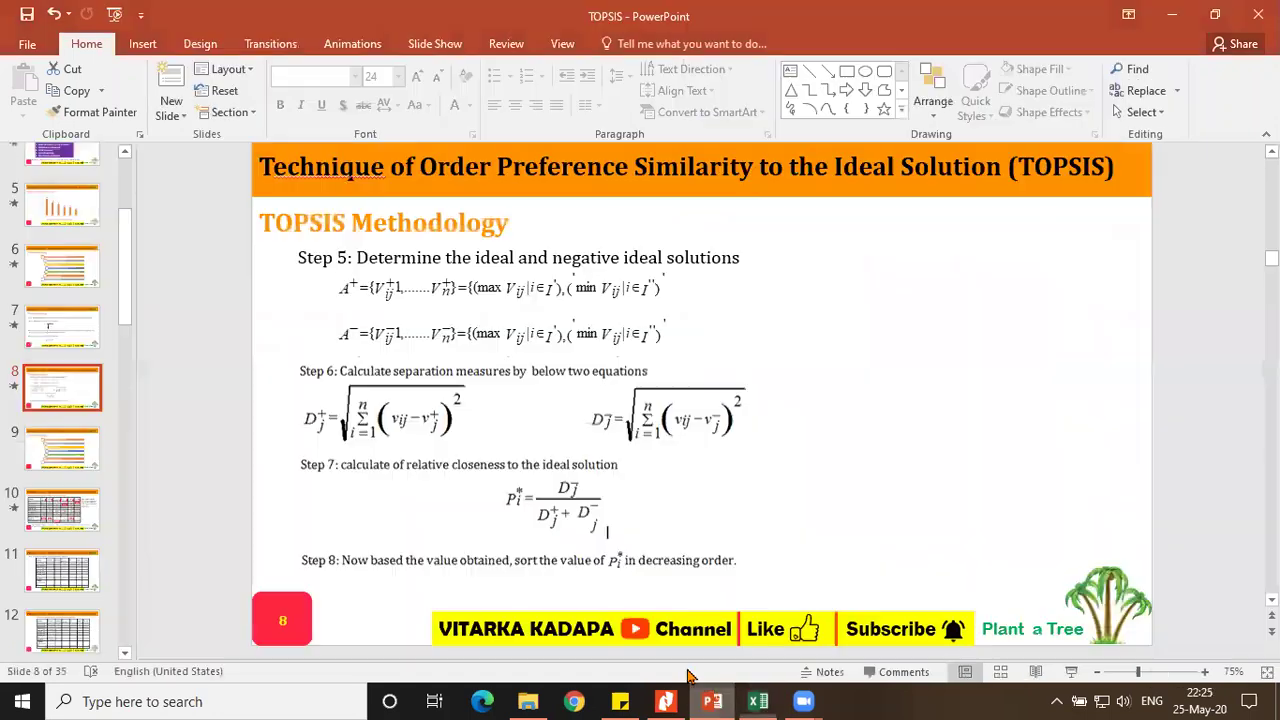
click(758, 701)
scroll(748, 513, up, 7)
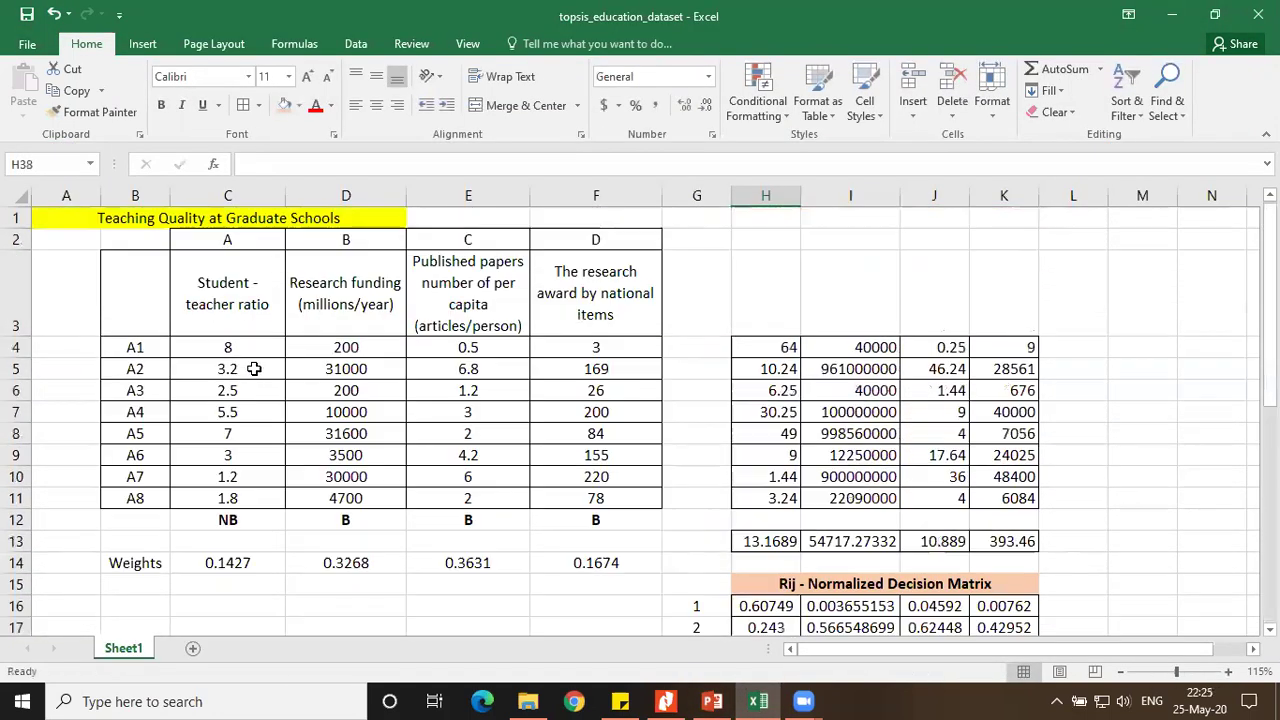
click(238, 521)
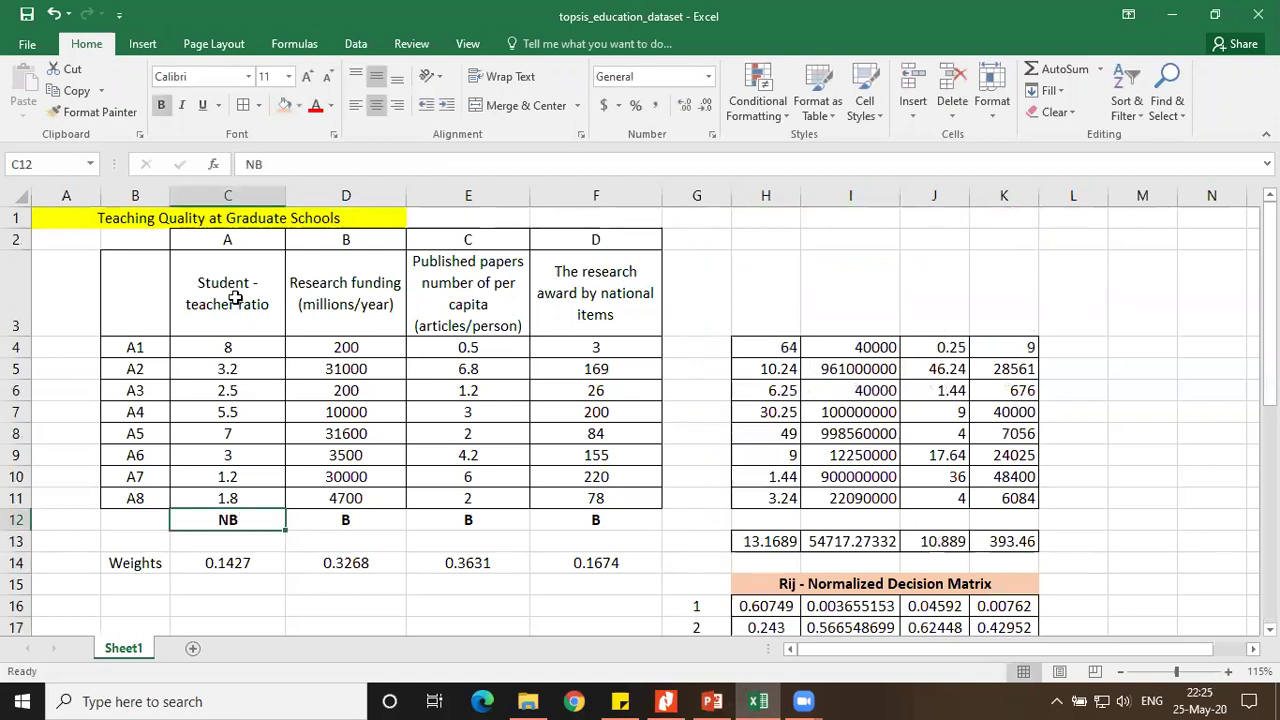
scroll(690, 525, down, 8)
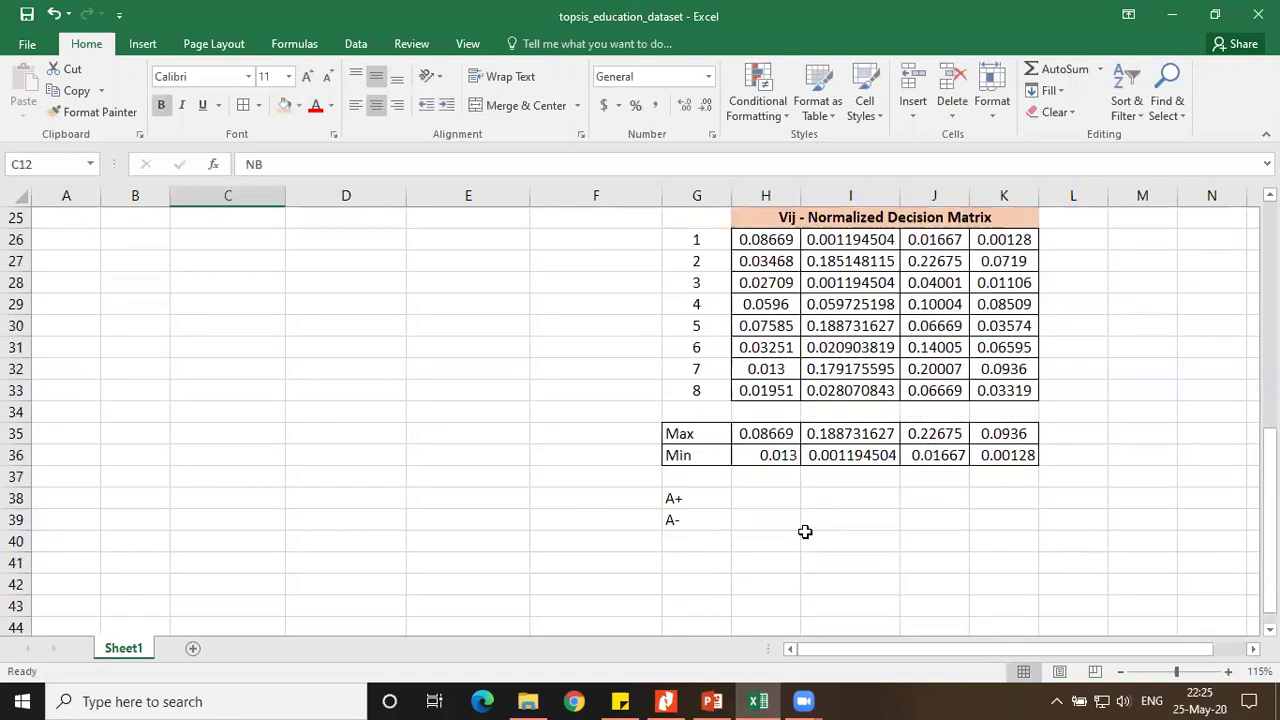
Enter =H36 in H38 so A+ takes the minimum of the non-beneficial criterion
click(765, 498)
text(=)
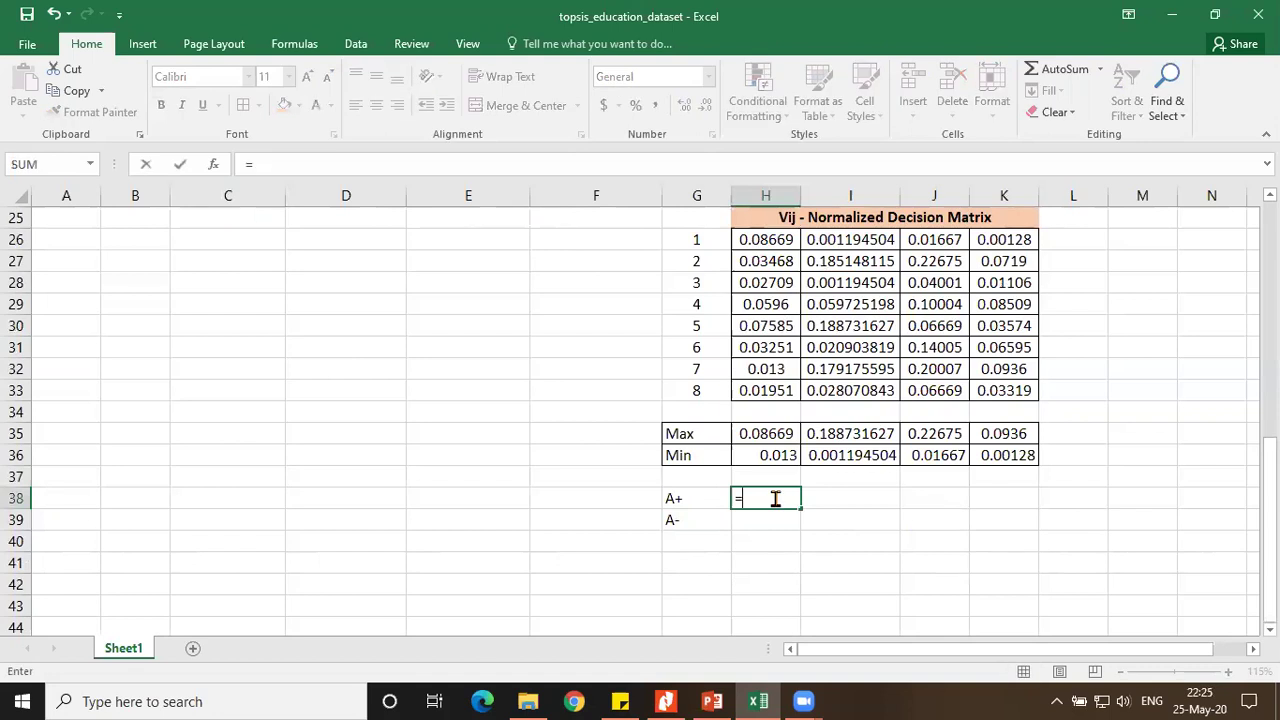
click(773, 456)
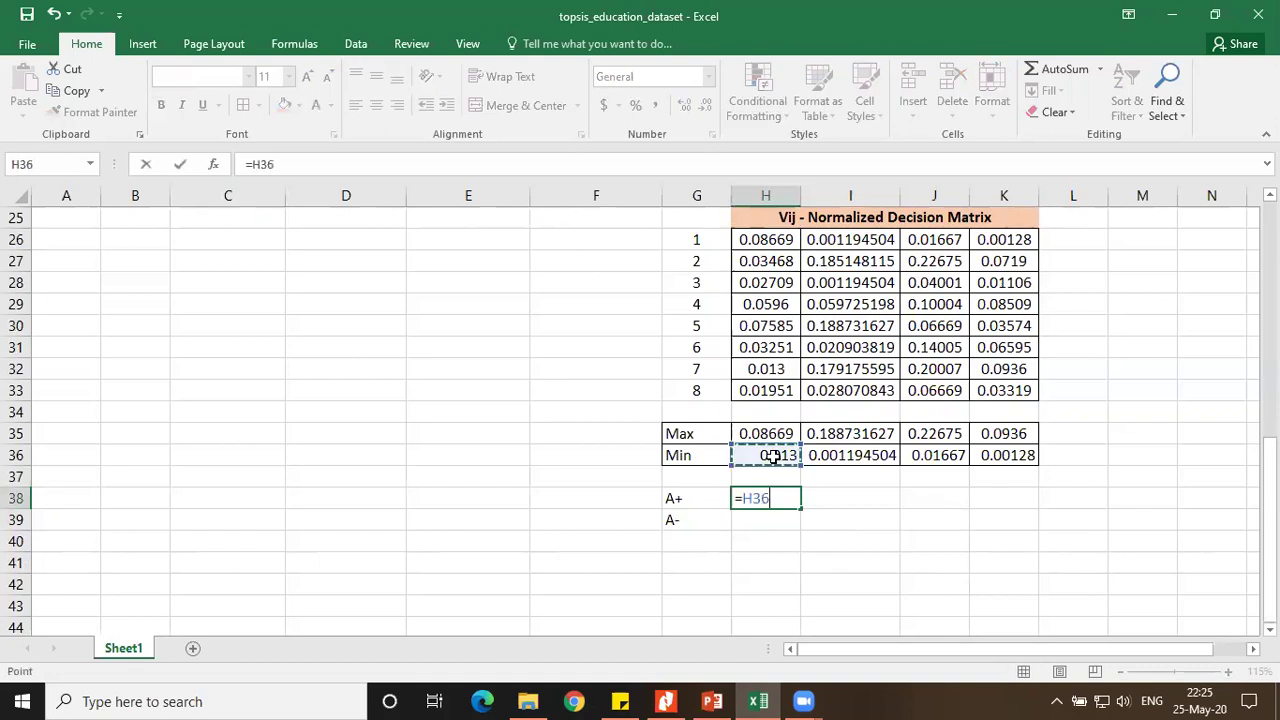
key(Return)
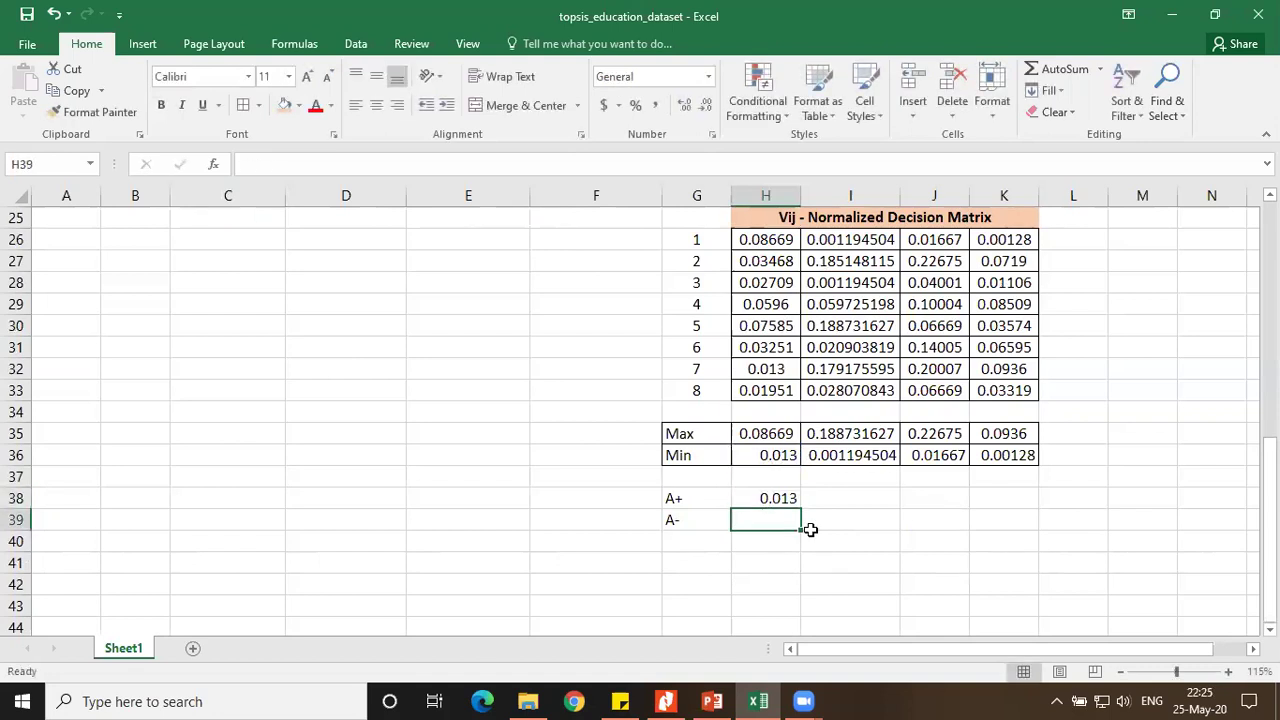
click(771, 497)
double_click(768, 499)
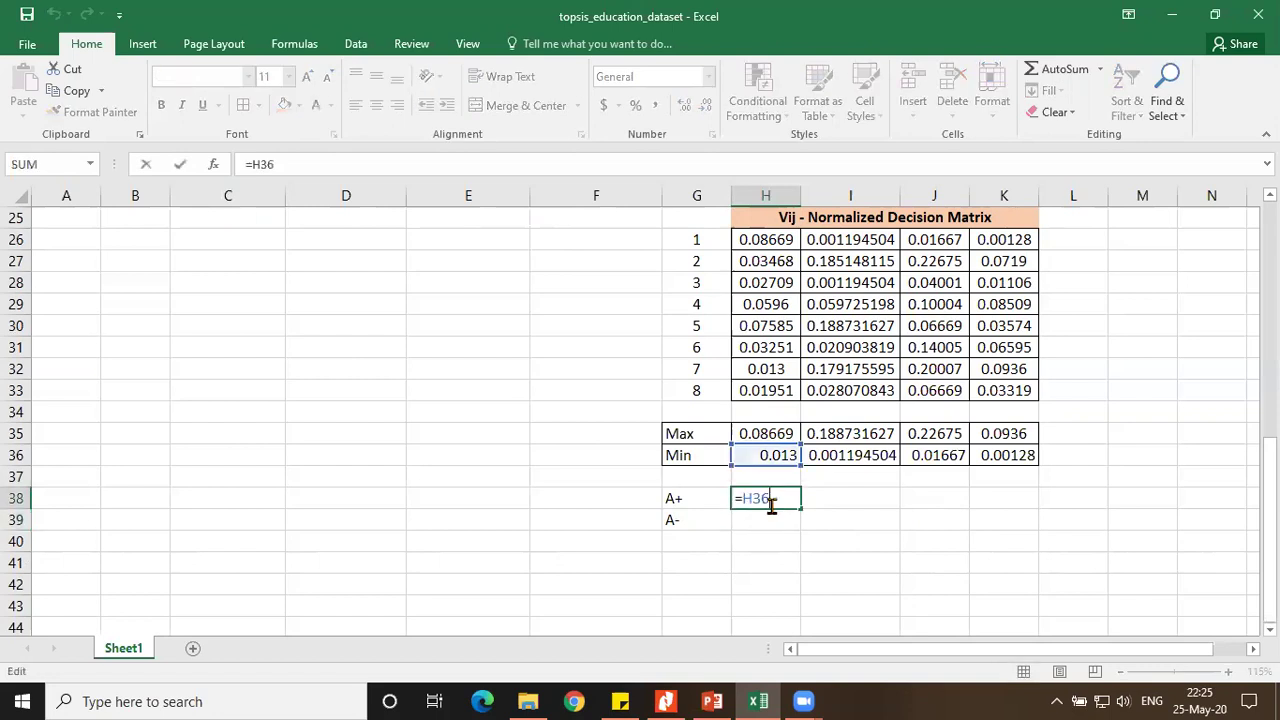
key(Escape)
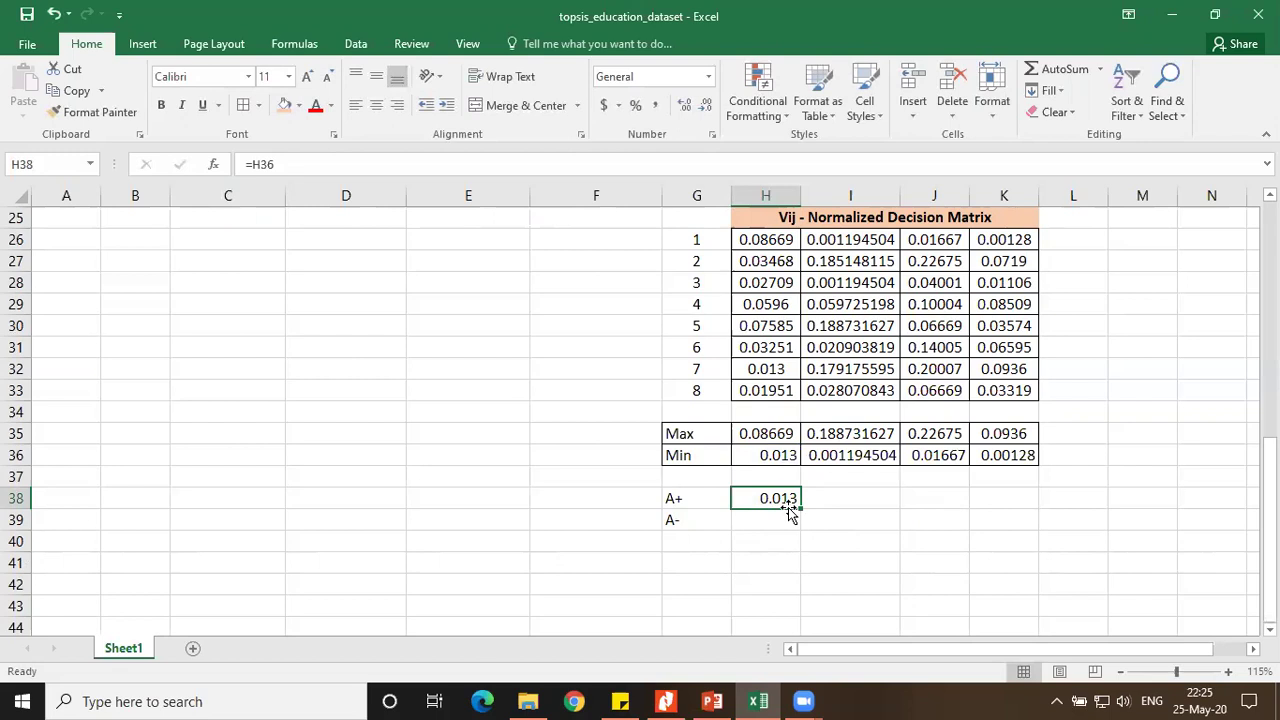
Examine the B criterion types in D12:F12 to decide which extreme A+ needs for the remaining criteria
scroll(785, 497, up, 8)
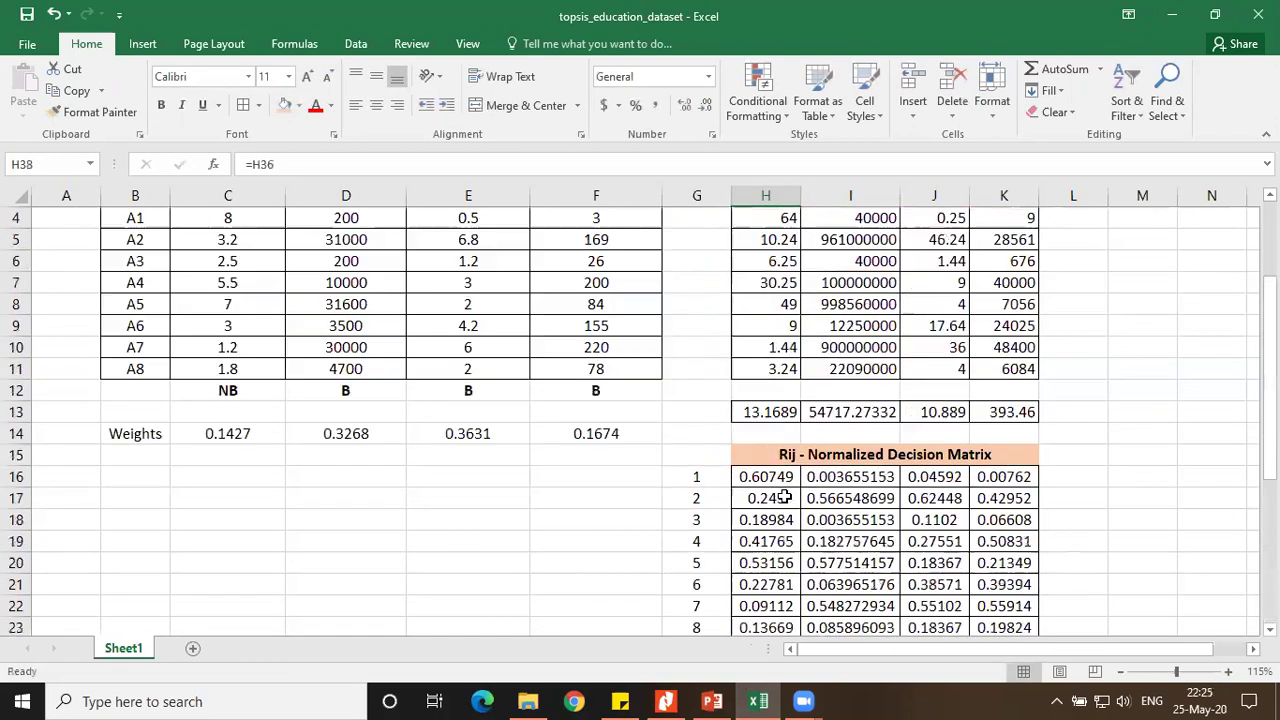
scroll(788, 492, down, 8)
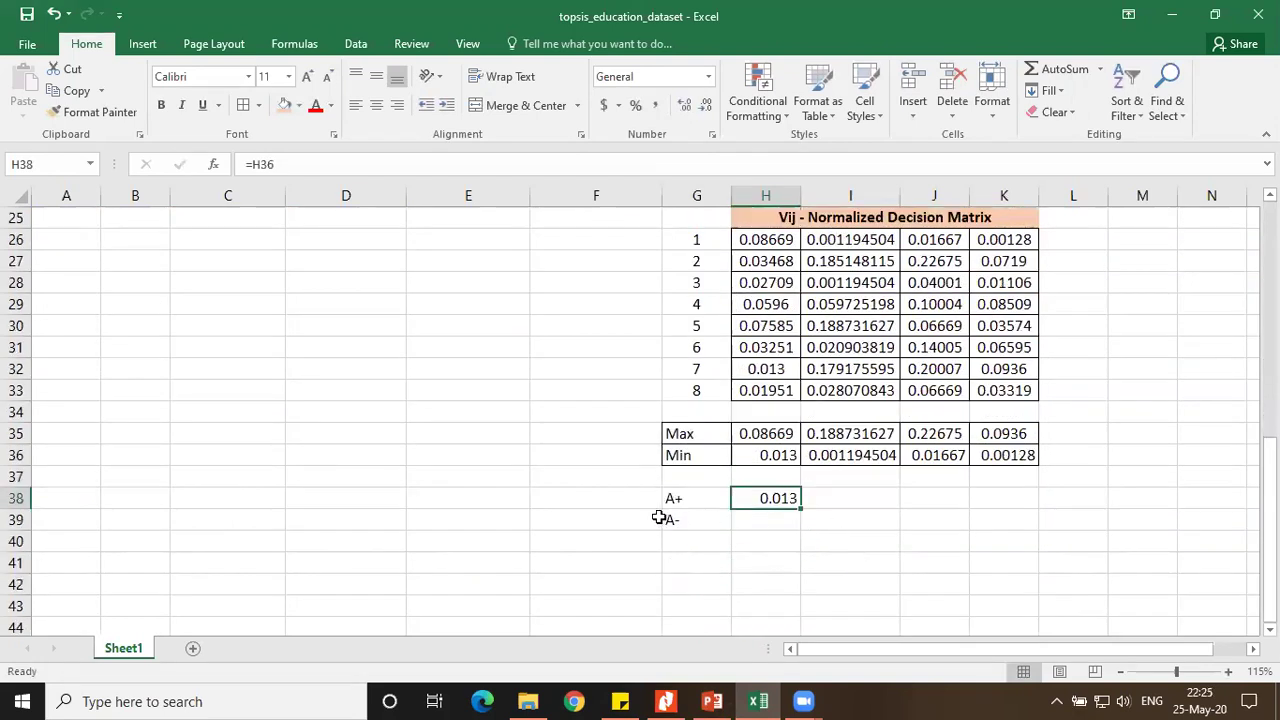
scroll(826, 534, up, 1)
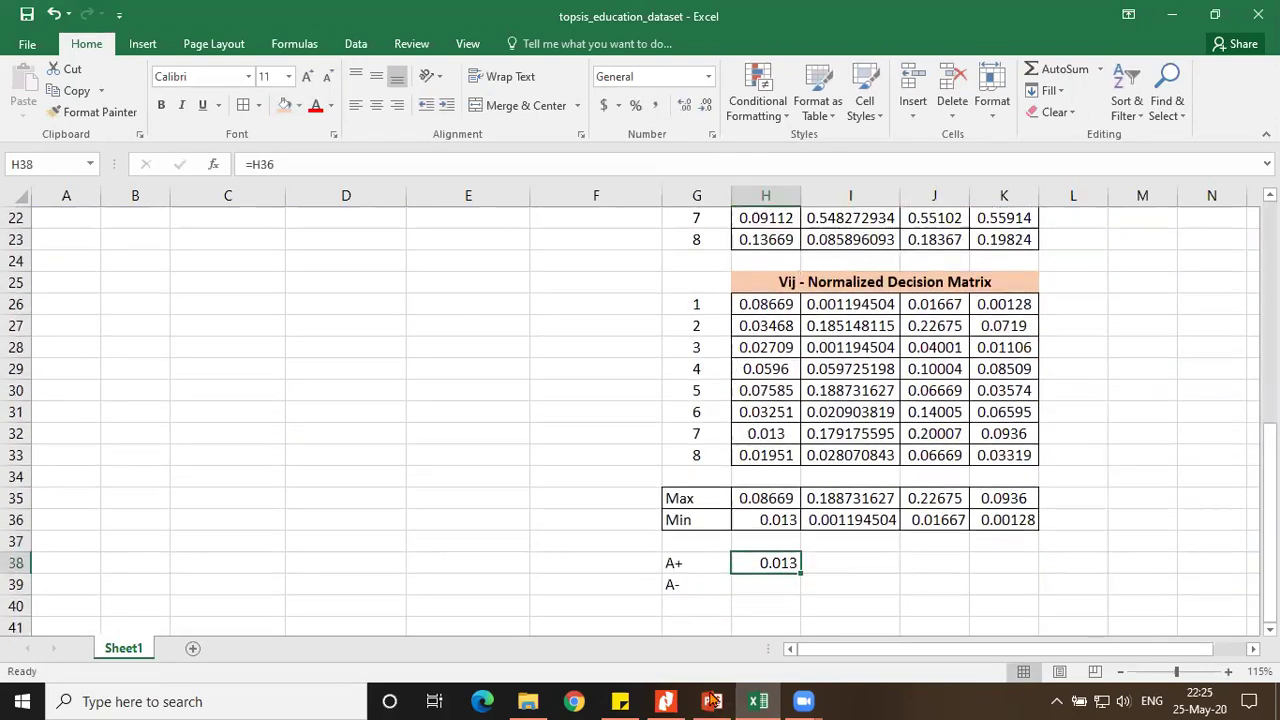
click(869, 566)
scroll(869, 570, up, 2)
scroll(857, 603, down, 2)
click(783, 580)
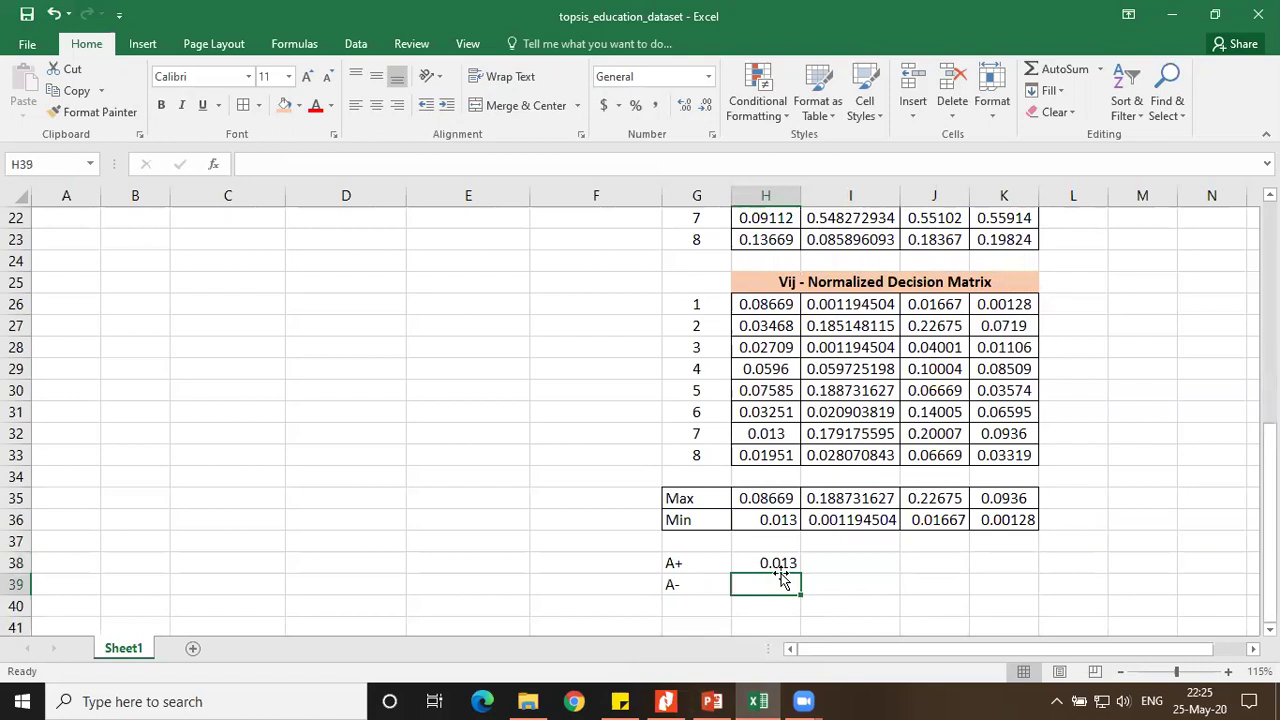
click(778, 563)
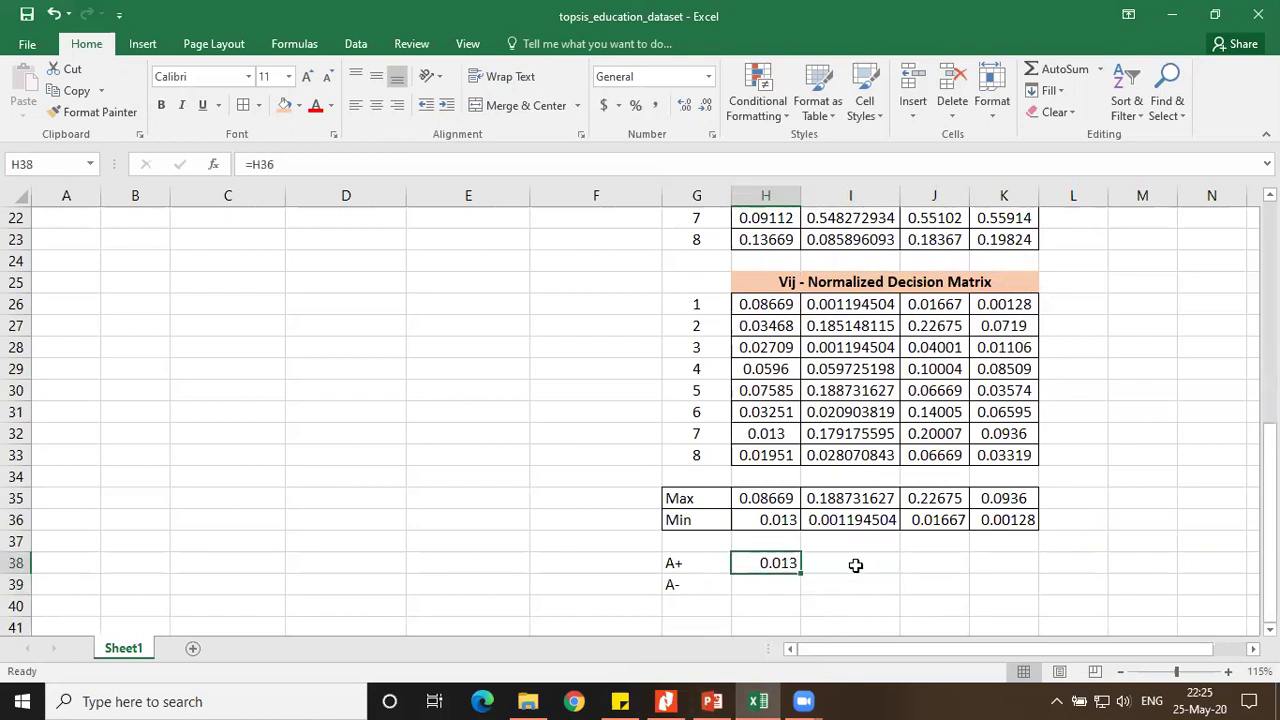
scroll(856, 565, up, 7)
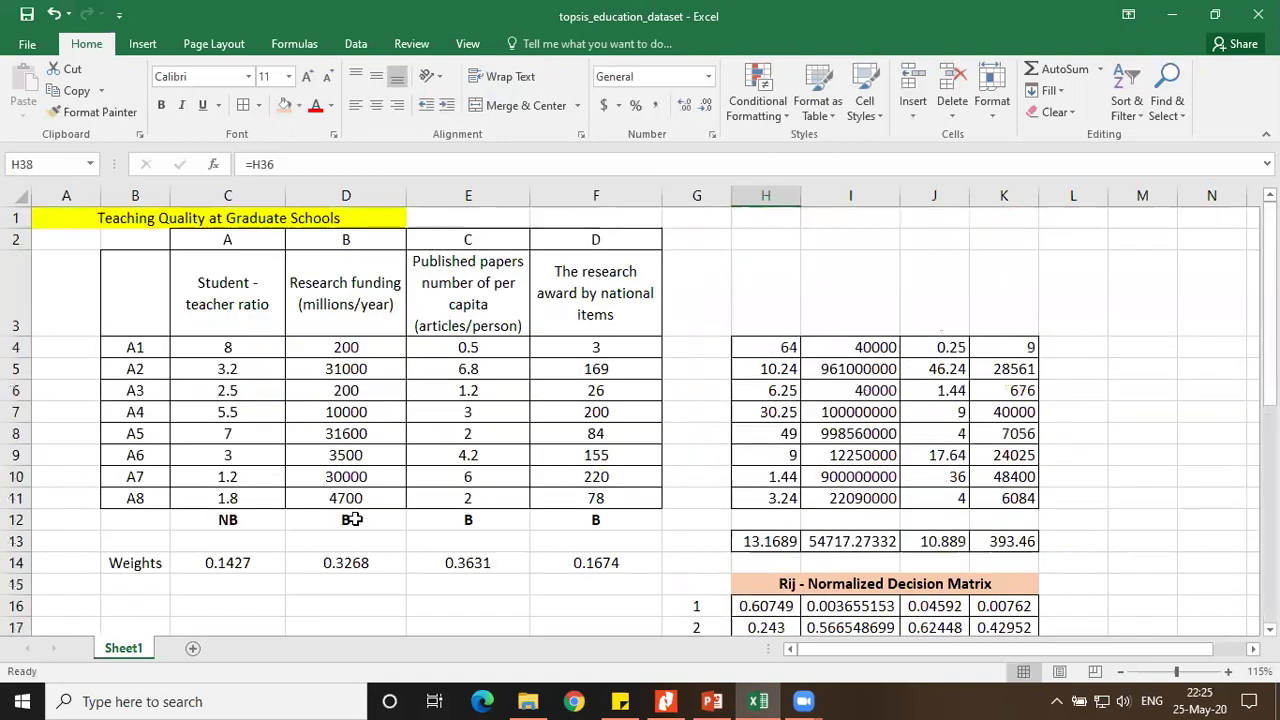
click(354, 519)
click(468, 519)
click(593, 519)
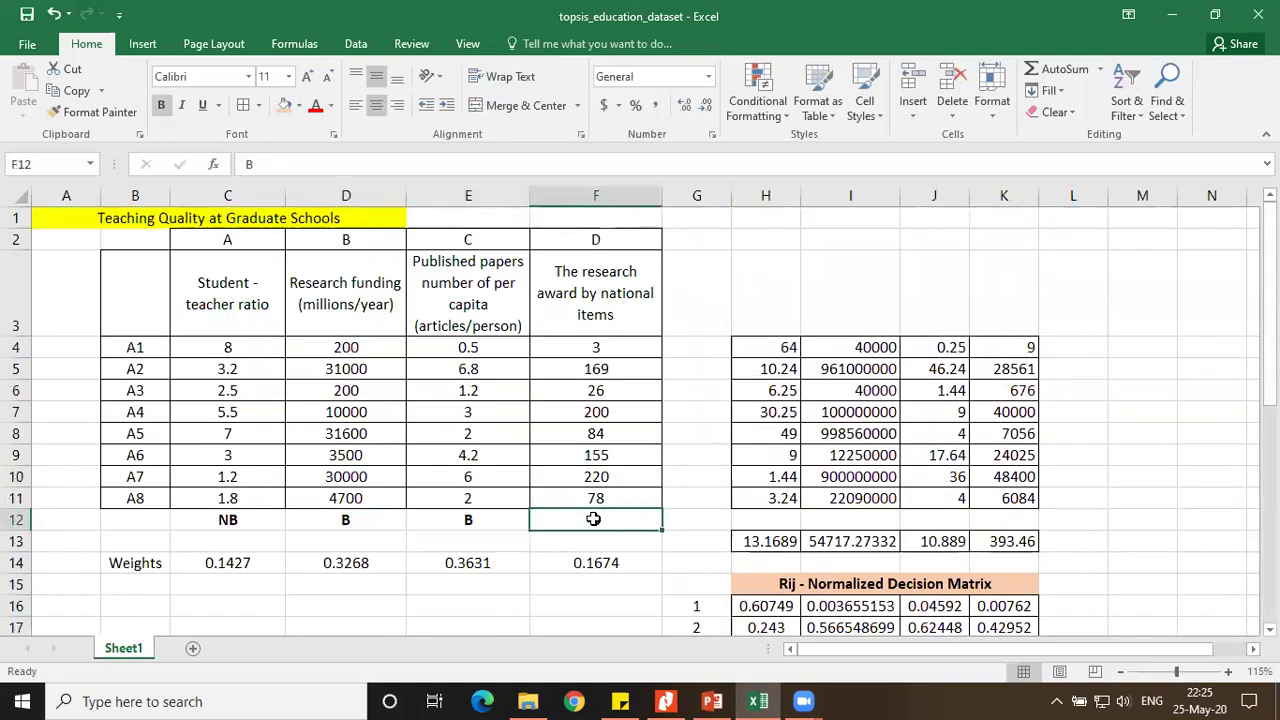
Enter =I35 in I38 for A+ and fill the formula across to K38
scroll(593, 519, down, 9)
click(837, 431)
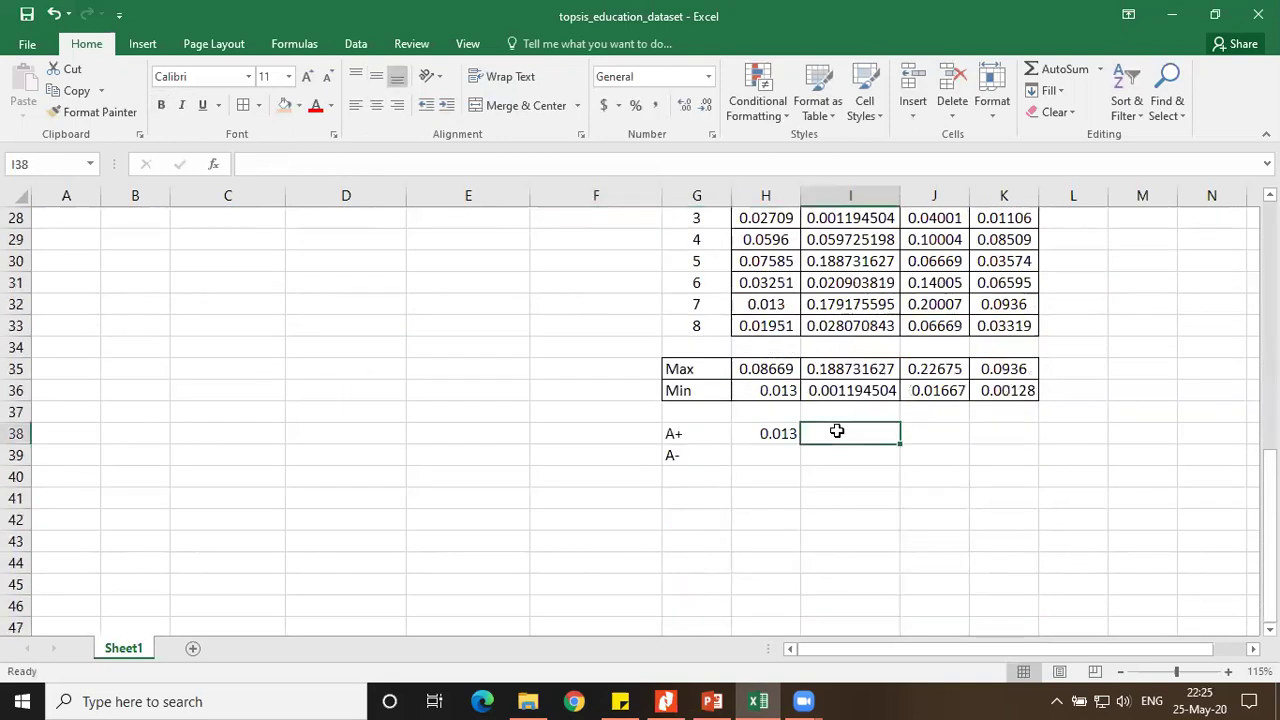
text(=)
click(860, 367)
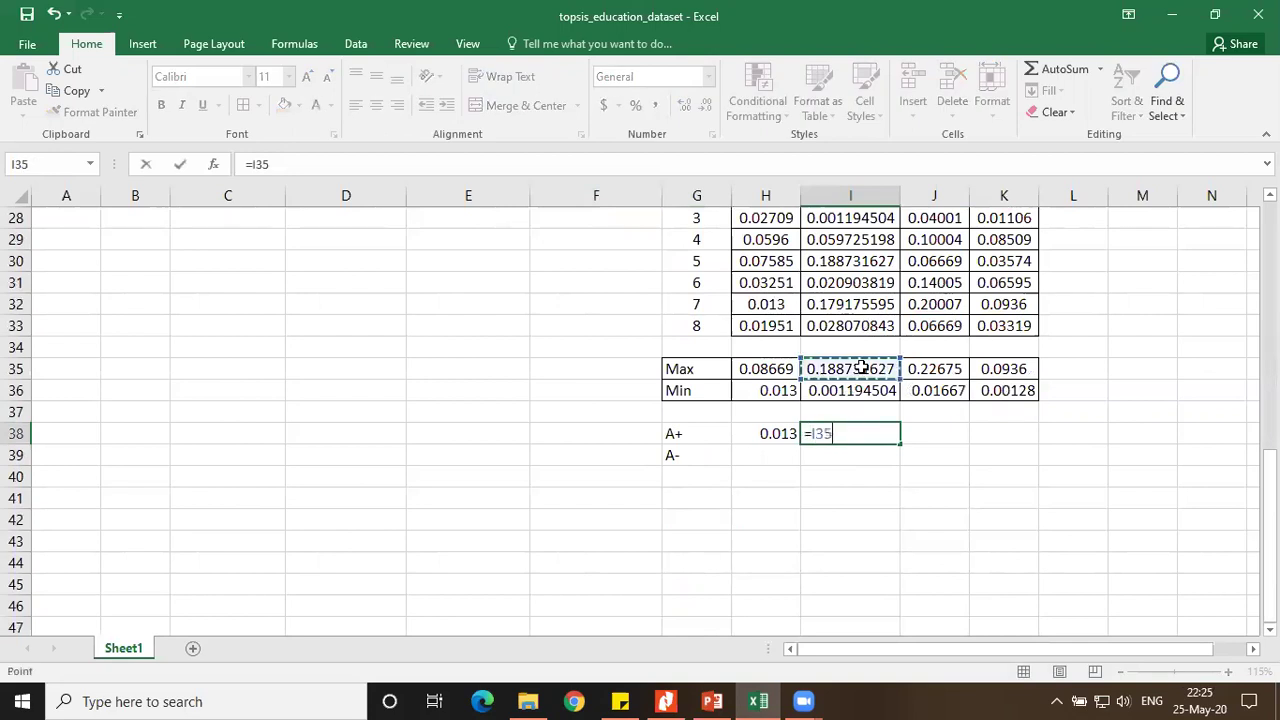
key(Return)
click(877, 434)
drag(899, 444, 1010, 440)
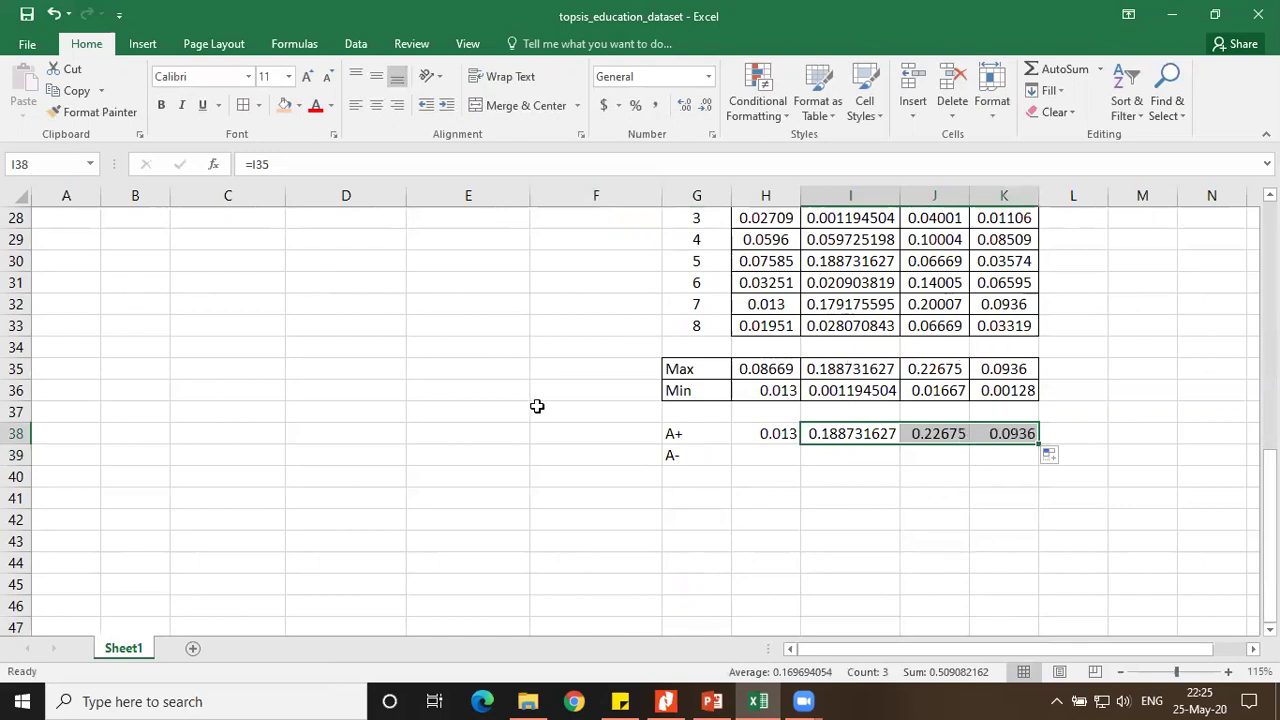
Enter =H35 in H39 so A- takes the maximum of the non-beneficial criterion
scroll(389, 471, up, 7)
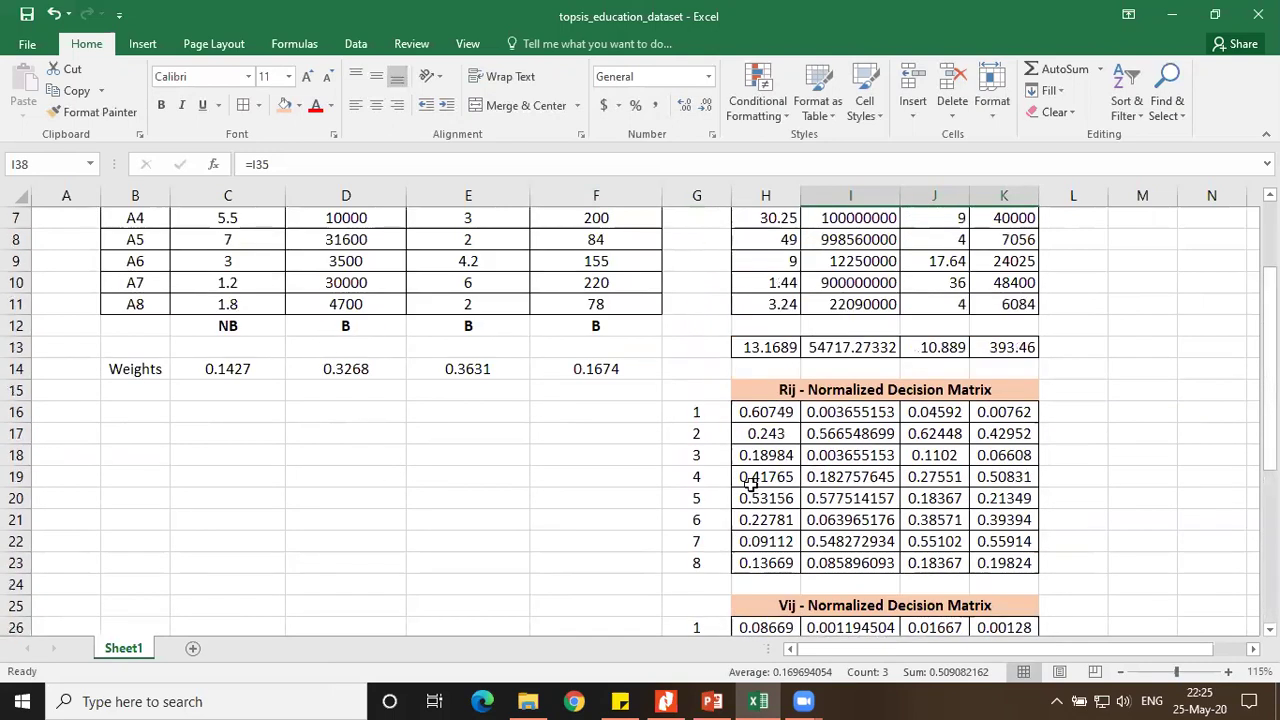
scroll(752, 486, down, 5)
click(771, 587)
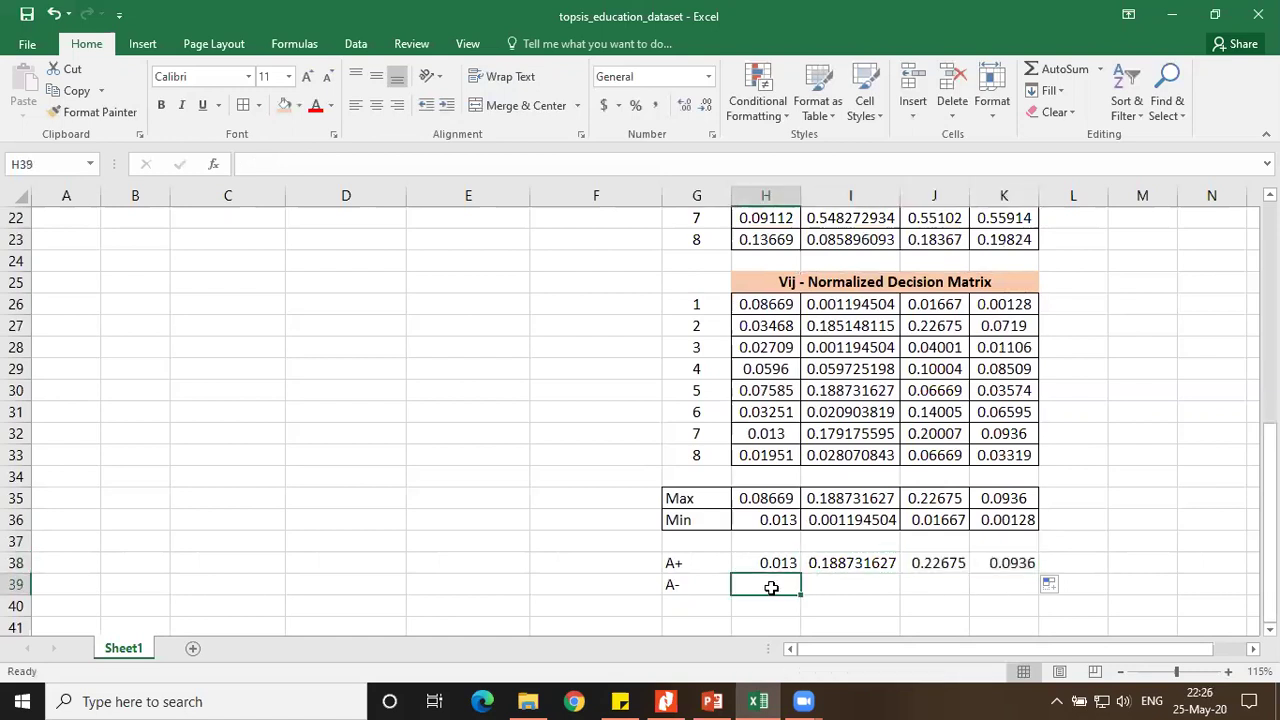
text(=)
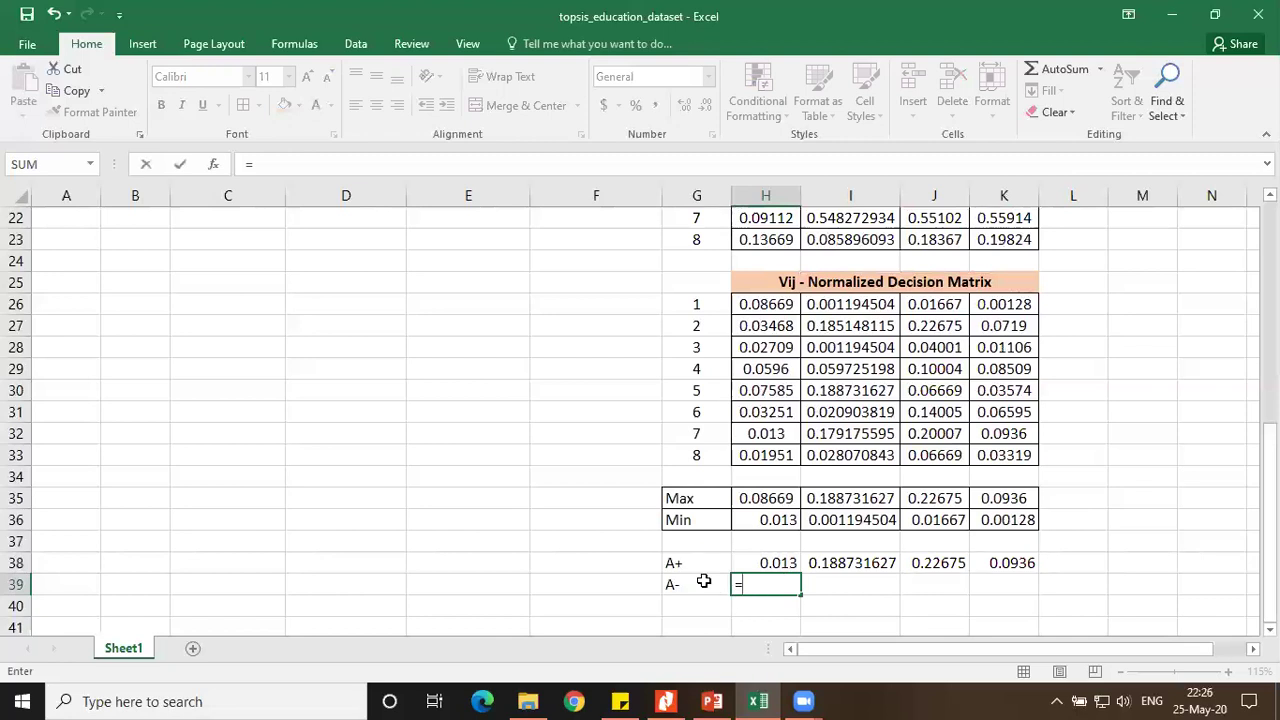
click(752, 496)
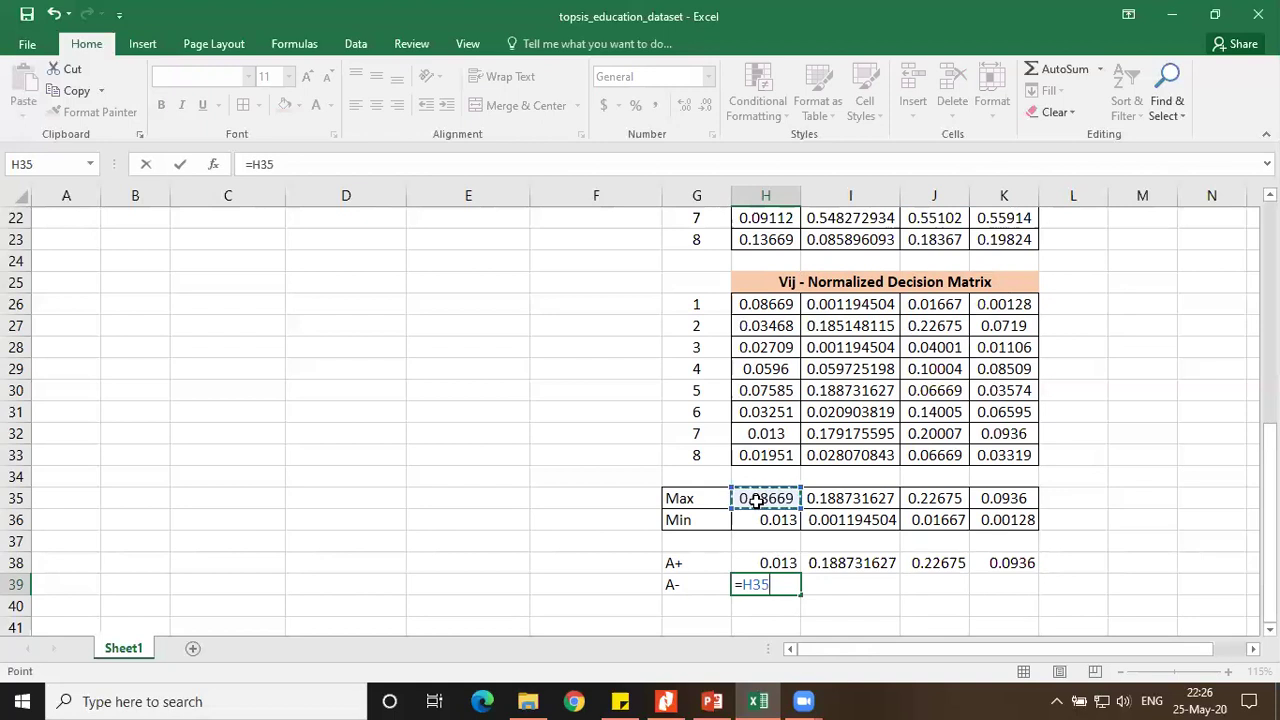
key(Return)
Enter =I36 in I39 for A- and fill the formula across to K39
click(848, 588)
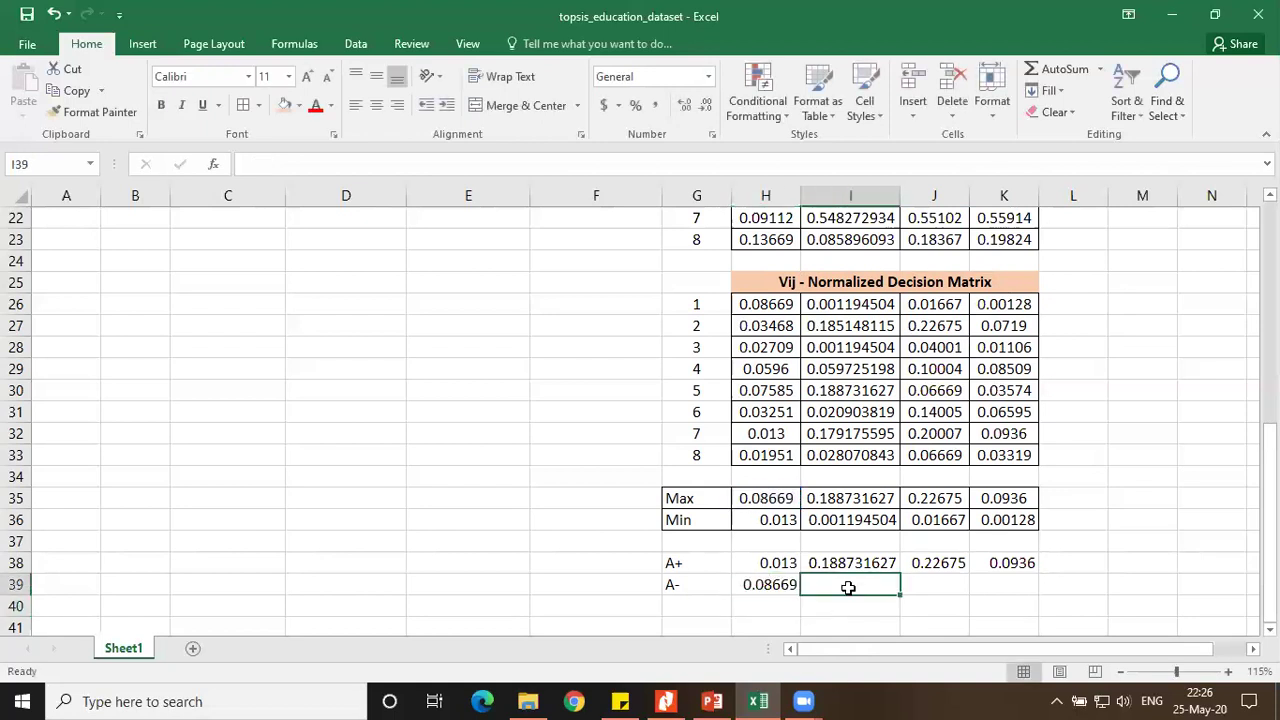
scroll(655, 567, up, 7)
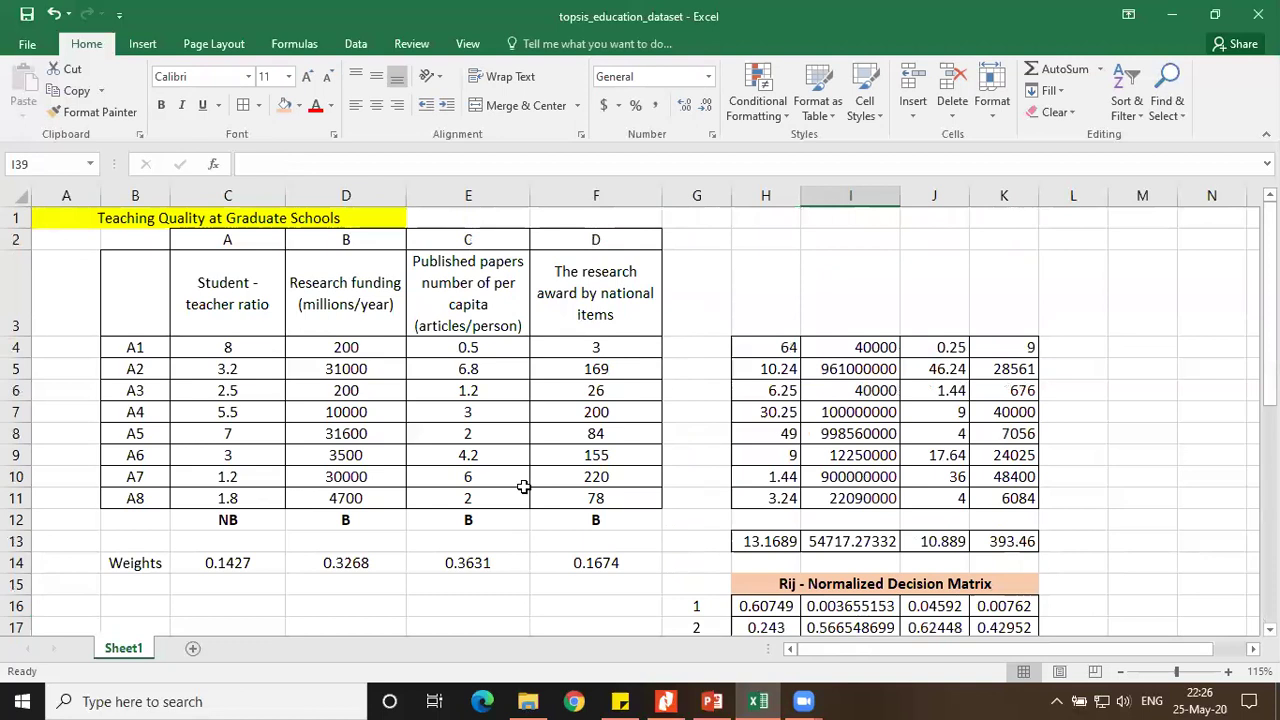
scroll(680, 552, down, 9)
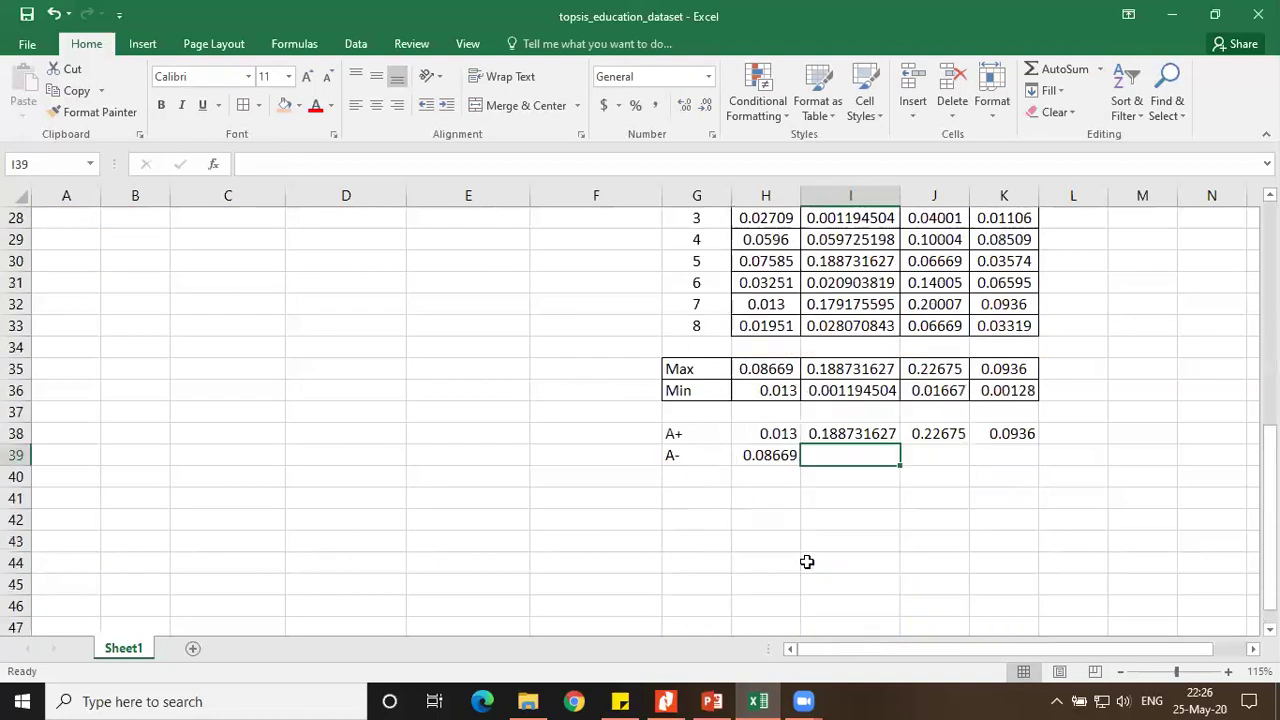
text(=min)
key(BackSpace)
key(BackSpace)
key(BackSpace)
click(837, 393)
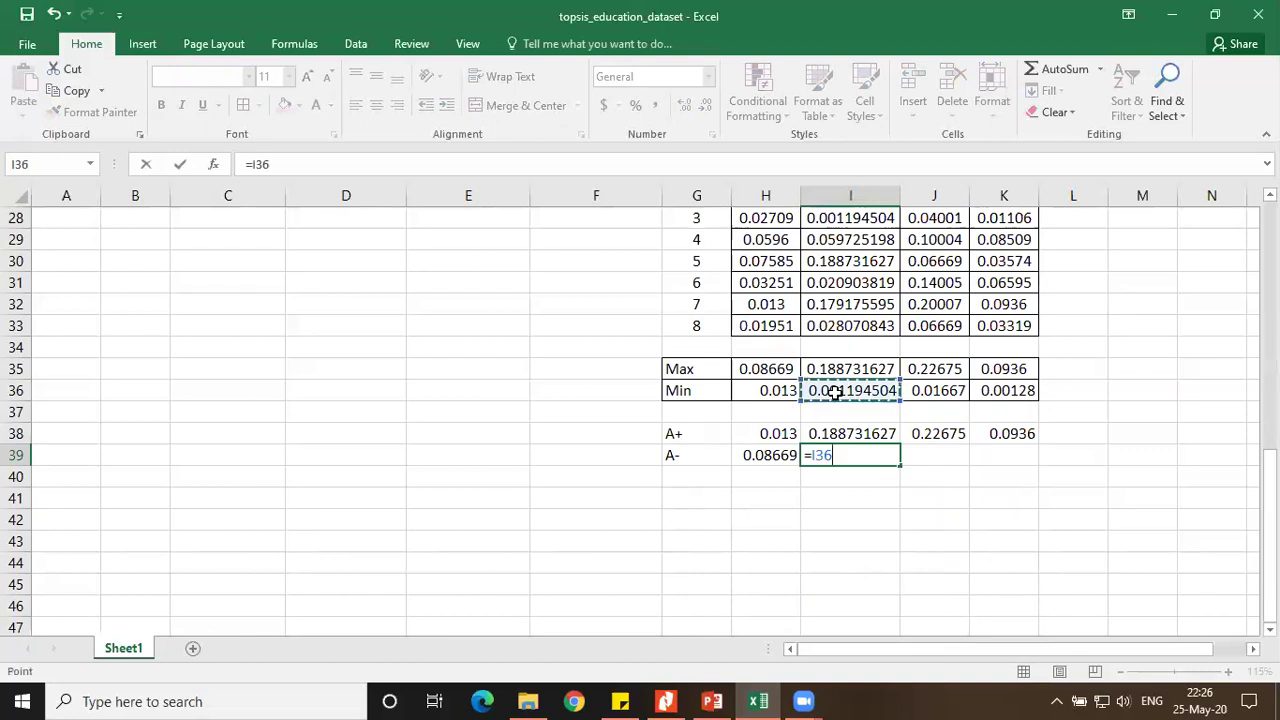
key(Return)
click(885, 453)
drag(900, 466, 1040, 463)
Centre the A+ and A- table in G38:K39 and apply borders to all its cells
drag(709, 443, 1025, 455)
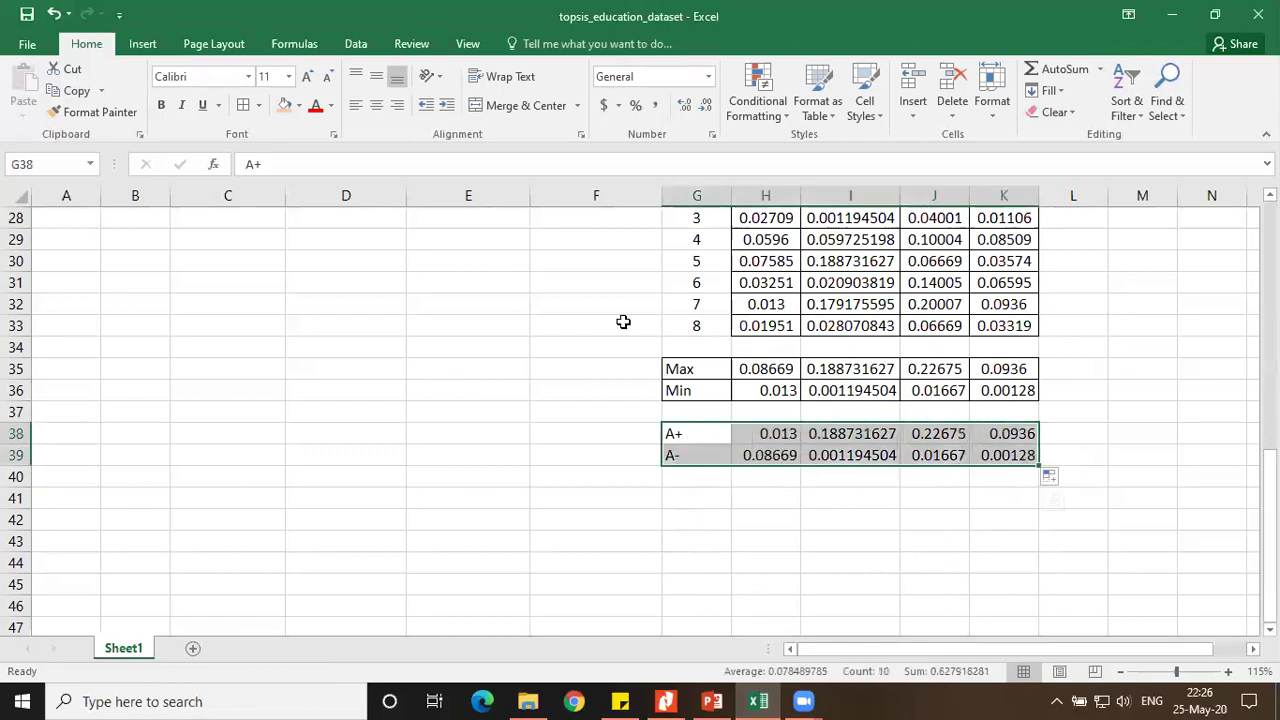
click(376, 106)
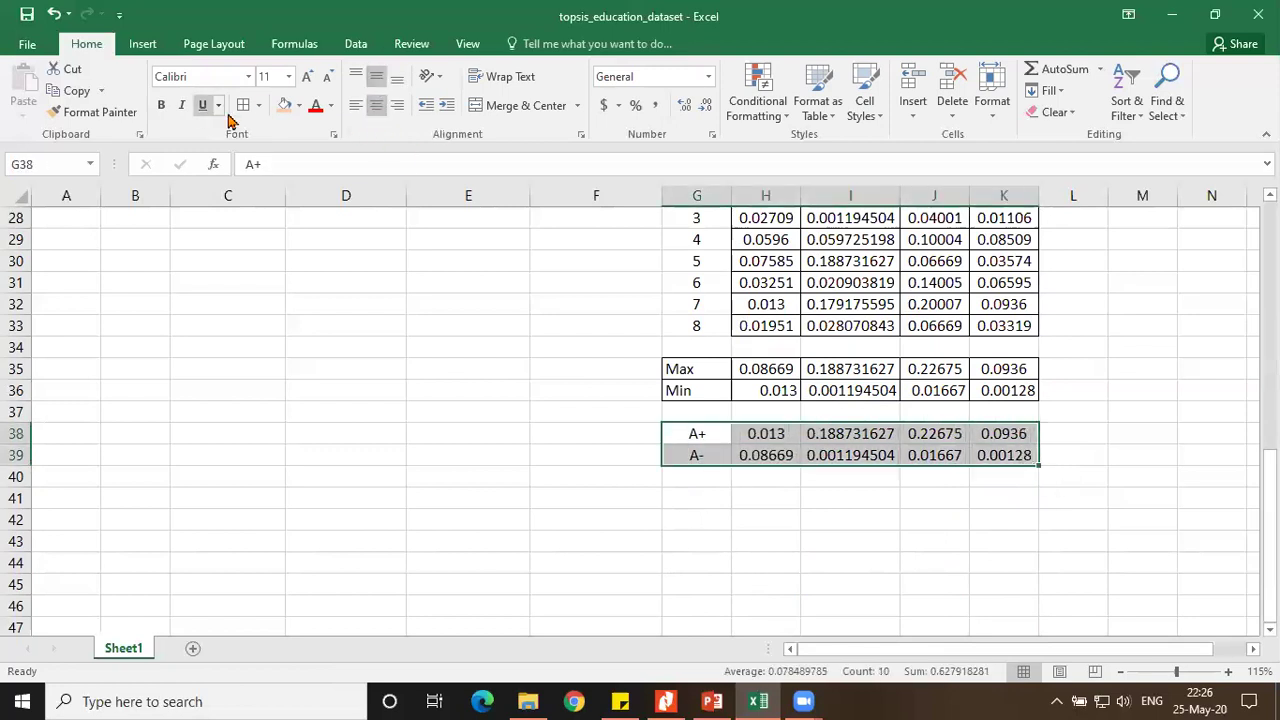
Label F38 "Positive Ideal" and F39 "Negative Ideal" beside the A+ and A- rows
click(565, 434)
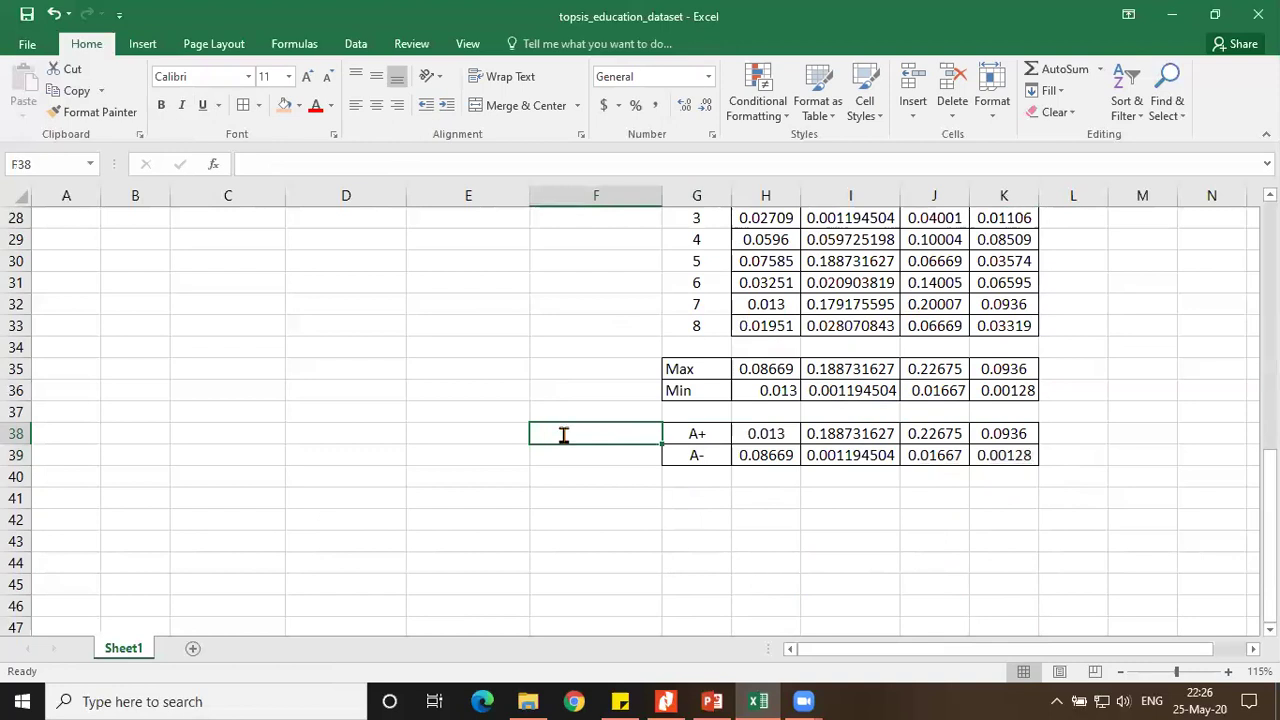
text(Positive Ideal)
key(Return)
text(Negative Idea)
key(Return)
key(Return)
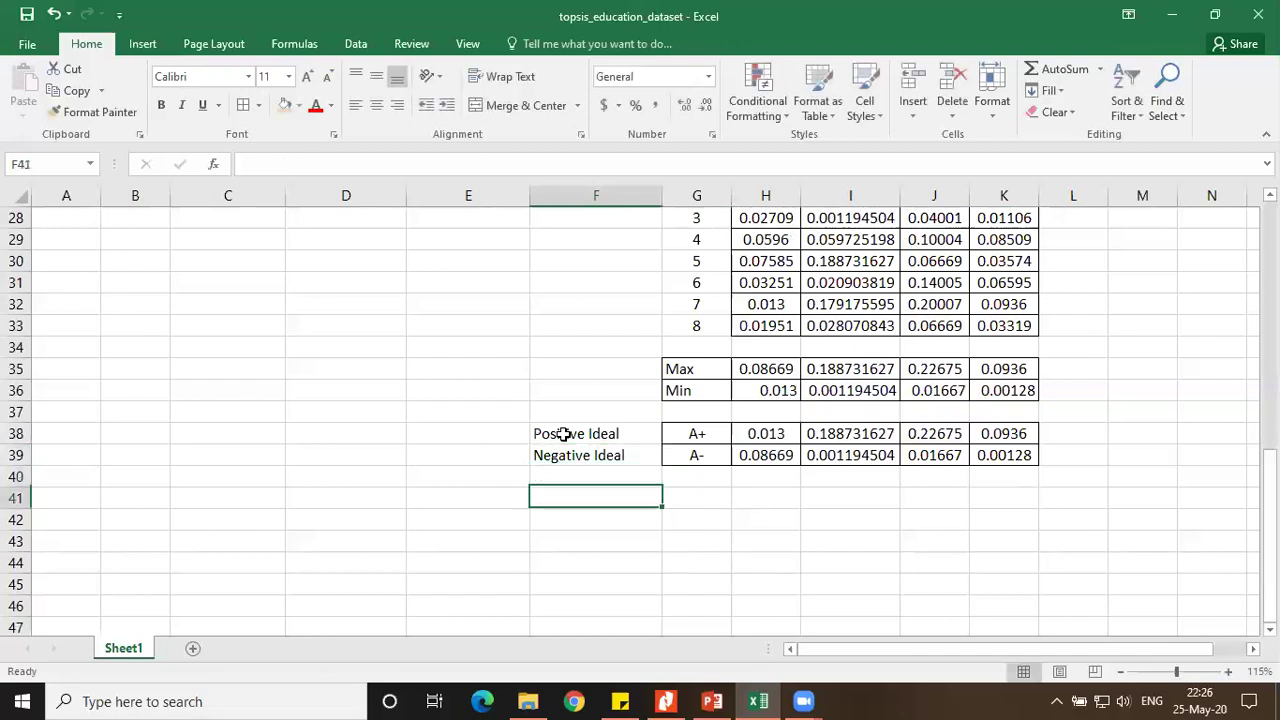
key(Return)
key(Right)
key(Up)
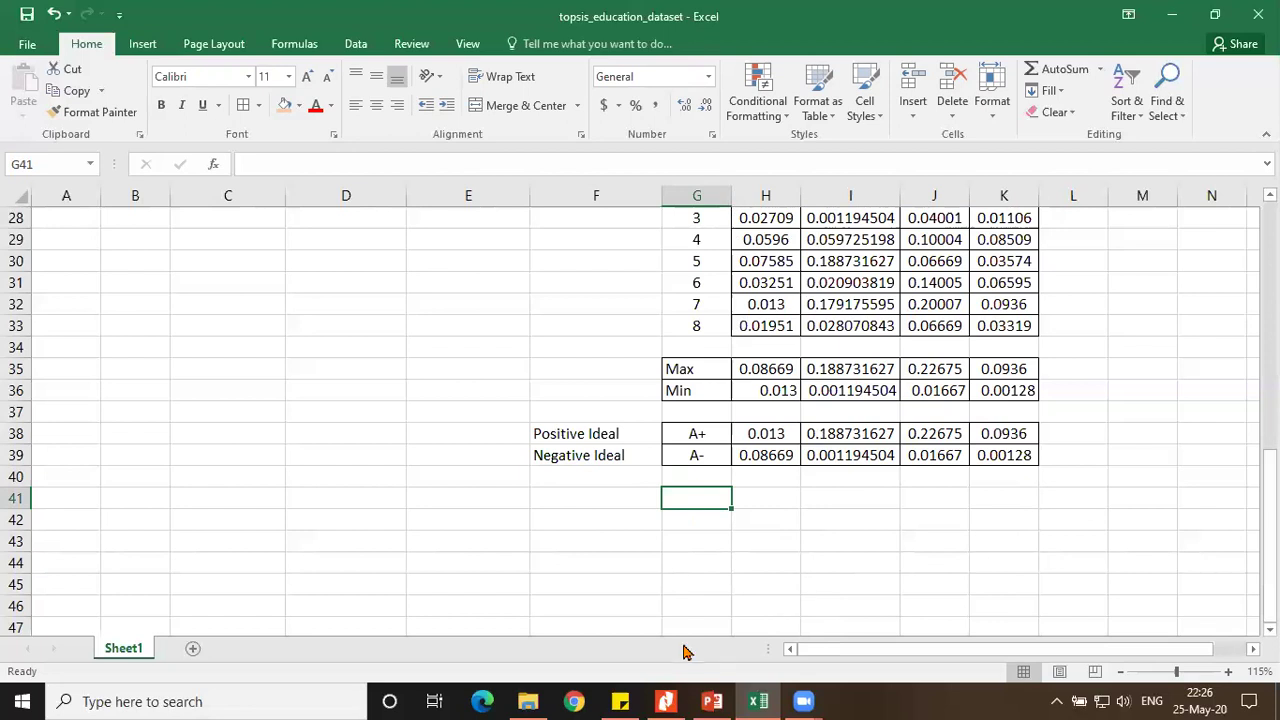
Review the TOPSIS formulas on slides 7 and 8 in PowerPoint, then return to Excel and compare the Vij matrix with the ideal solution rows
click(712, 701)
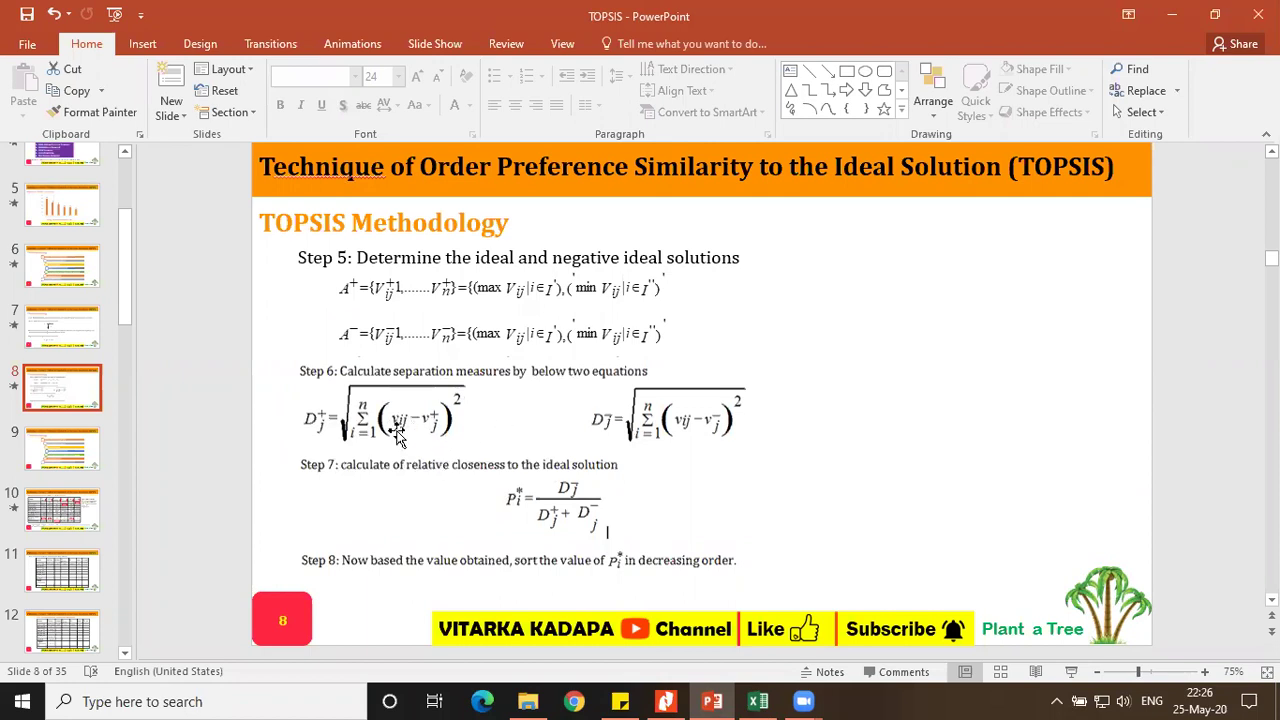
click(68, 349)
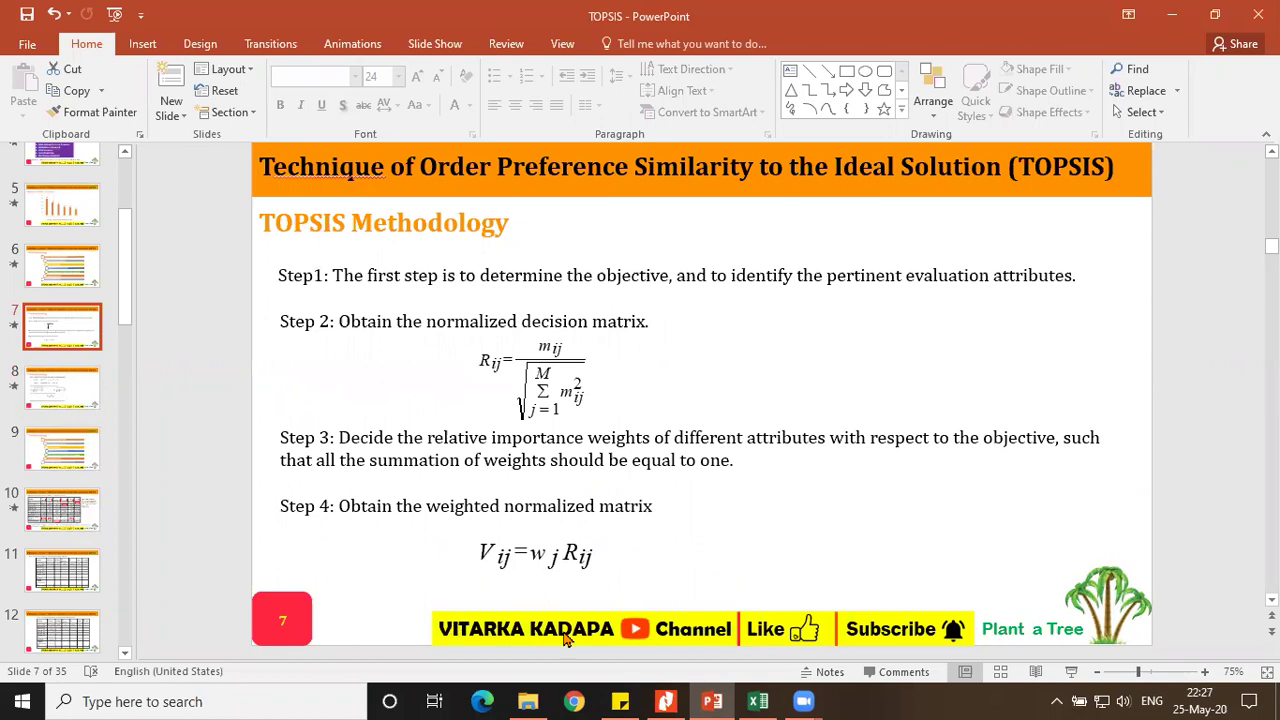
click(40, 395)
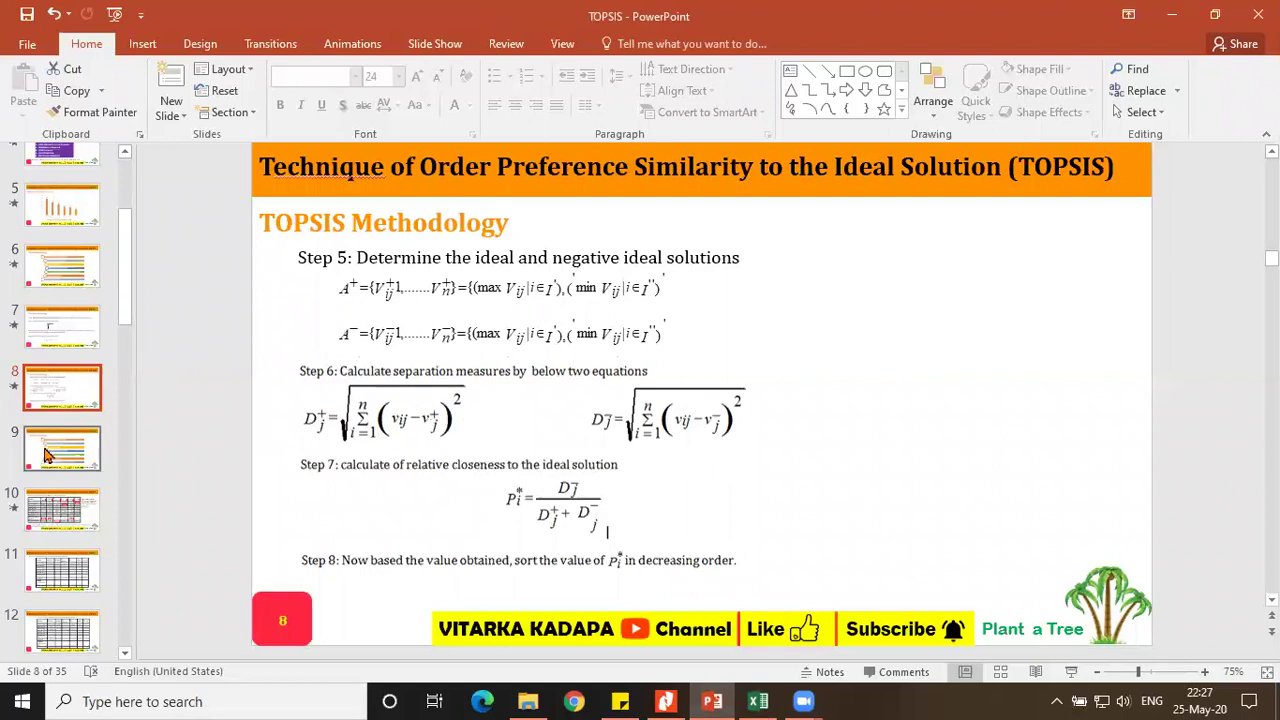
click(758, 701)
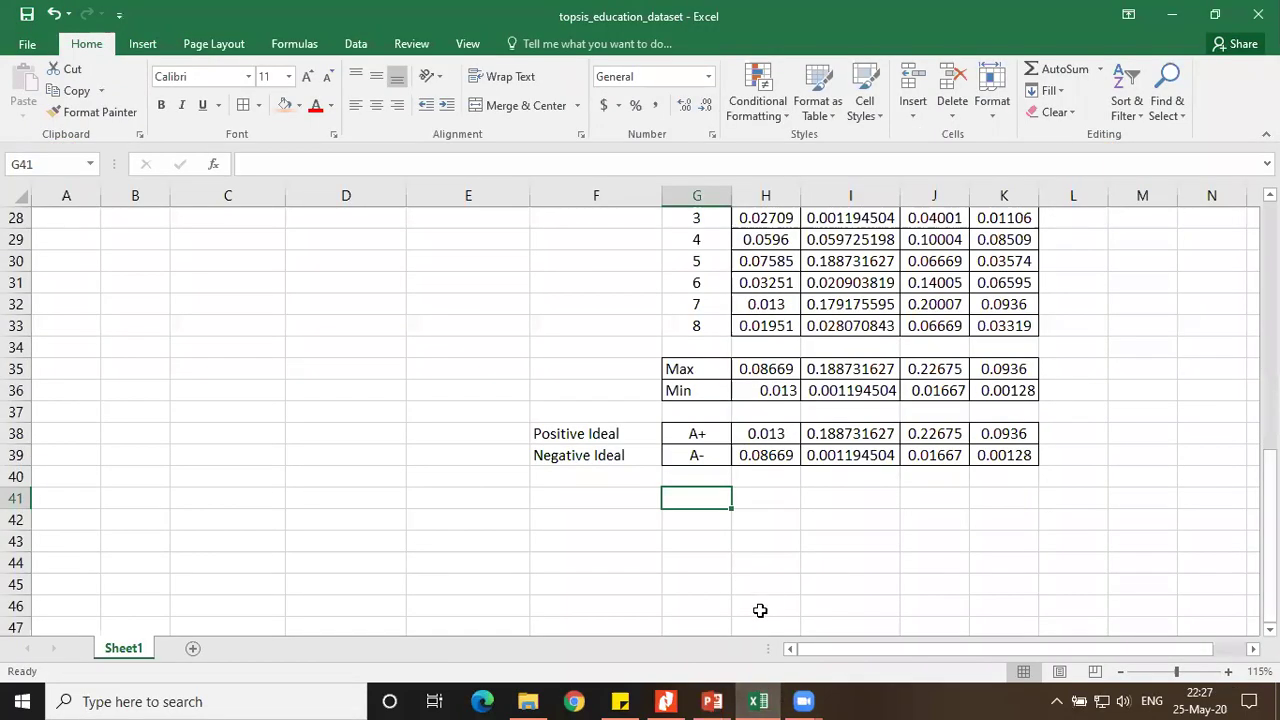
click(775, 503)
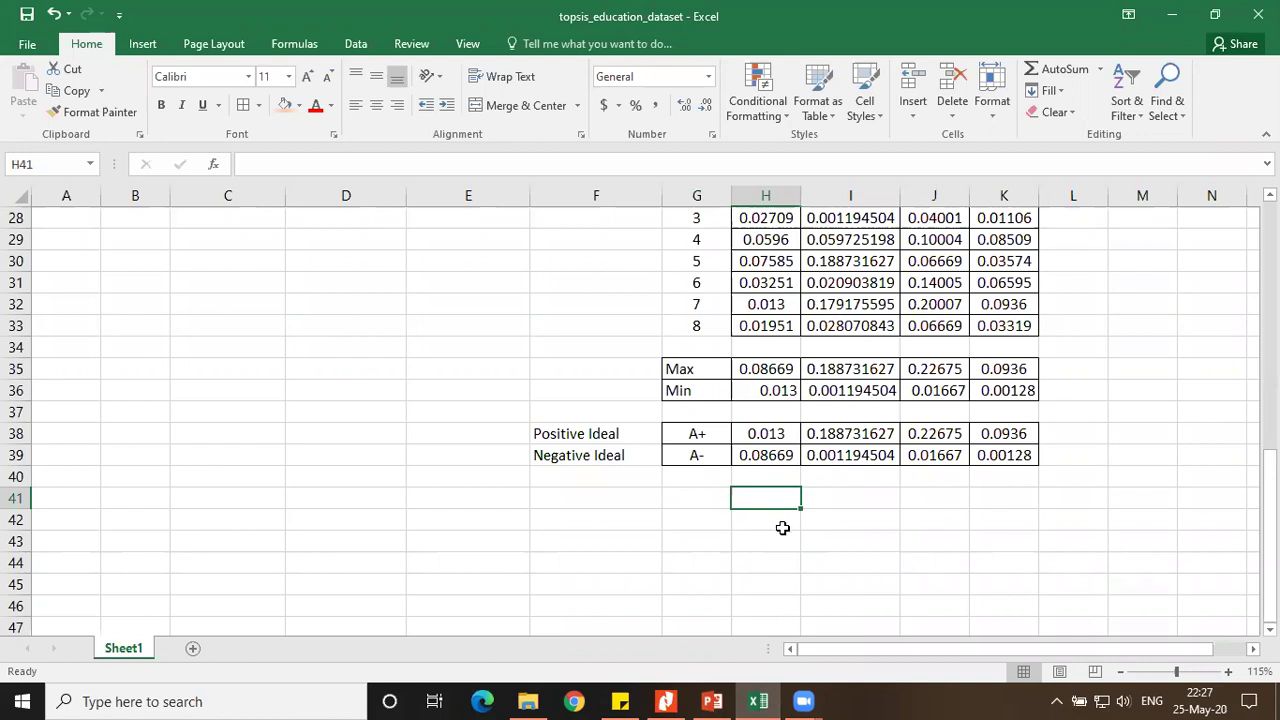
scroll(784, 530, up, 2)
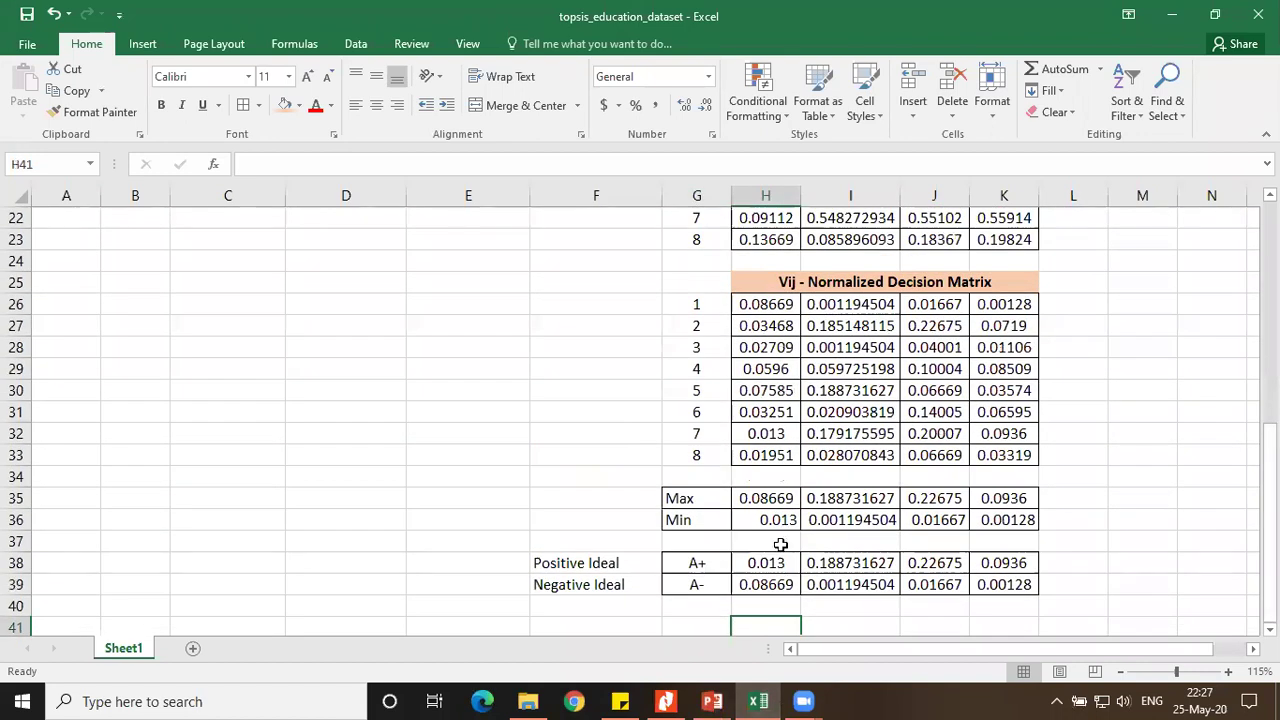
scroll(775, 552, down, 1)
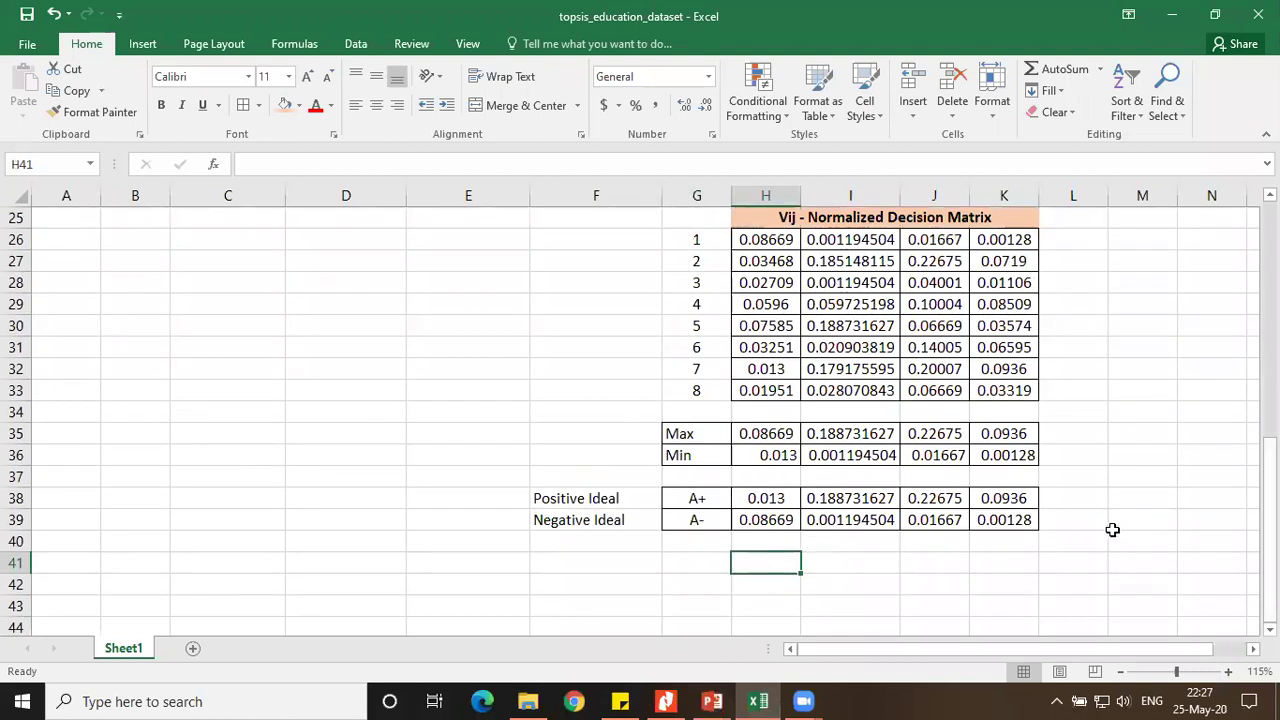
Collapse the ribbon and keep the sheet zoom at 115% with rows 24 to 46 in view
ctrl+scroll(1112, 529, down, 2)
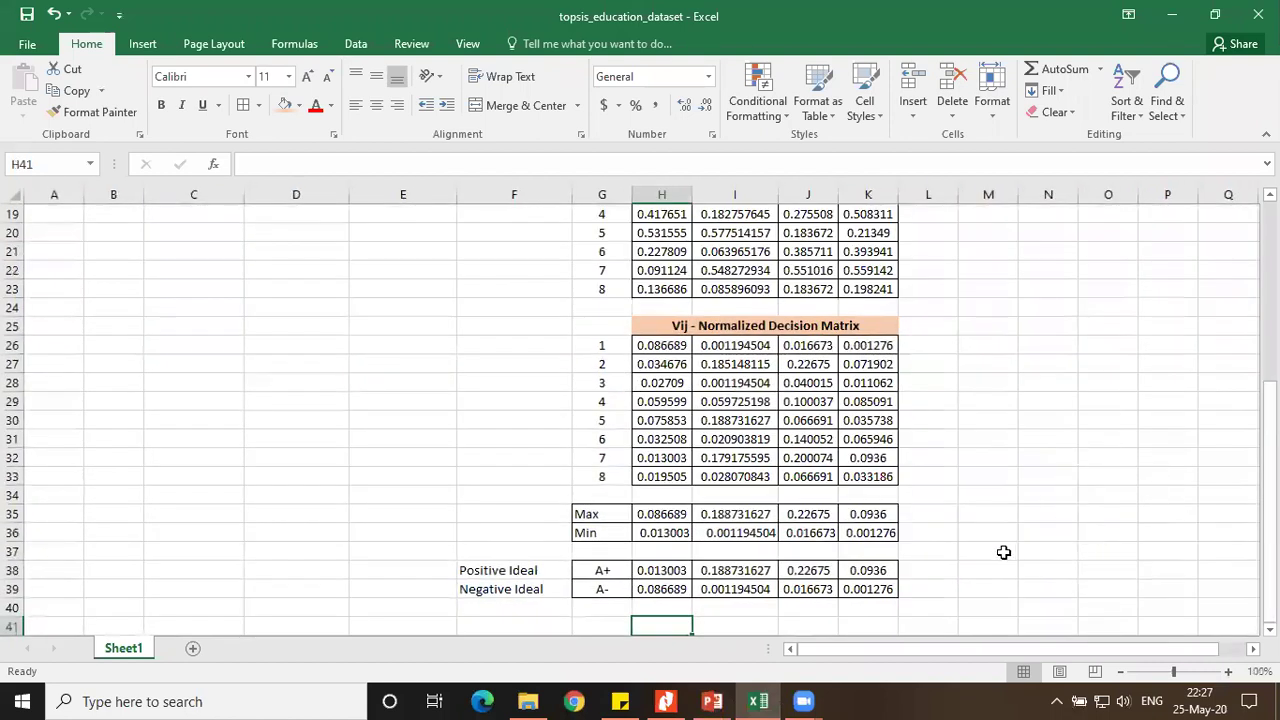
ctrl+scroll(1006, 551, up, 1)
click(1268, 194)
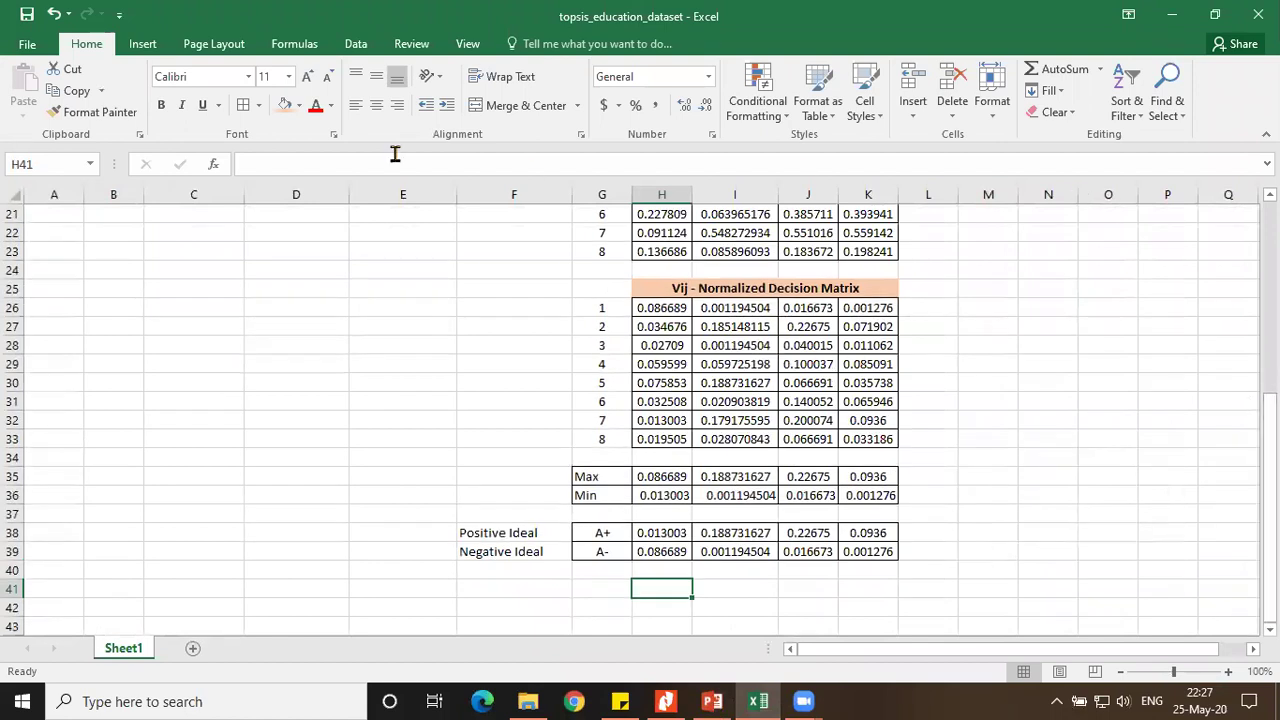
double_click(95, 47)
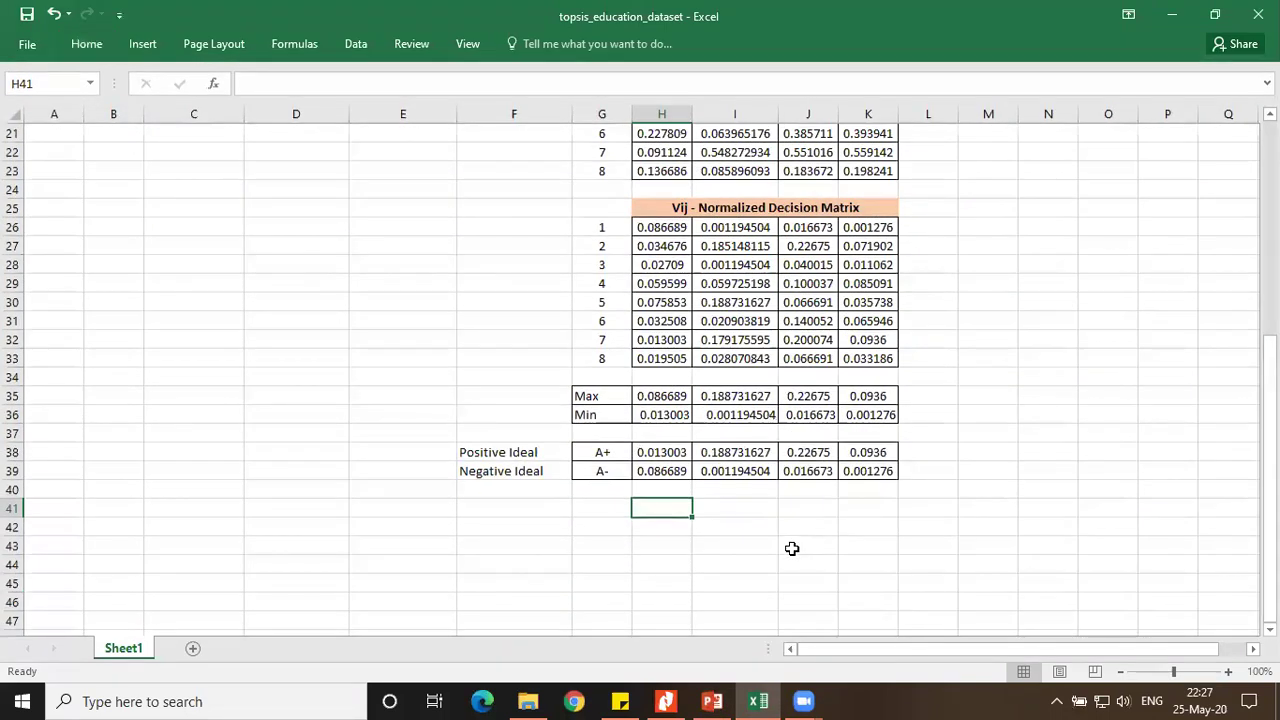
ctrl+scroll(800, 555, up, 1)
scroll(874, 573, down, 1)
scroll(874, 573, down, 1)
drag(1270, 400, 1270, 392)
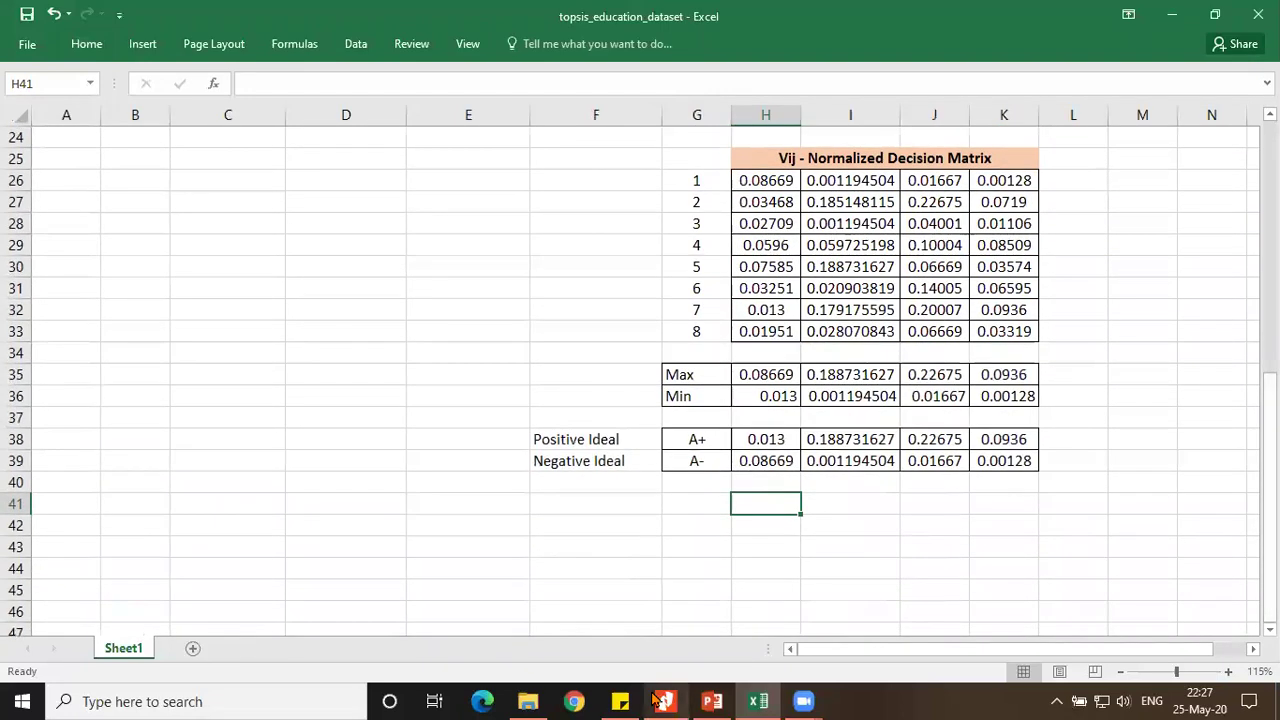
Copy the Step 6 separation measure equations from slide 8 in PowerPoint, place them in Excel over A26:F30, and select H42
click(711, 701)
click(382, 438)
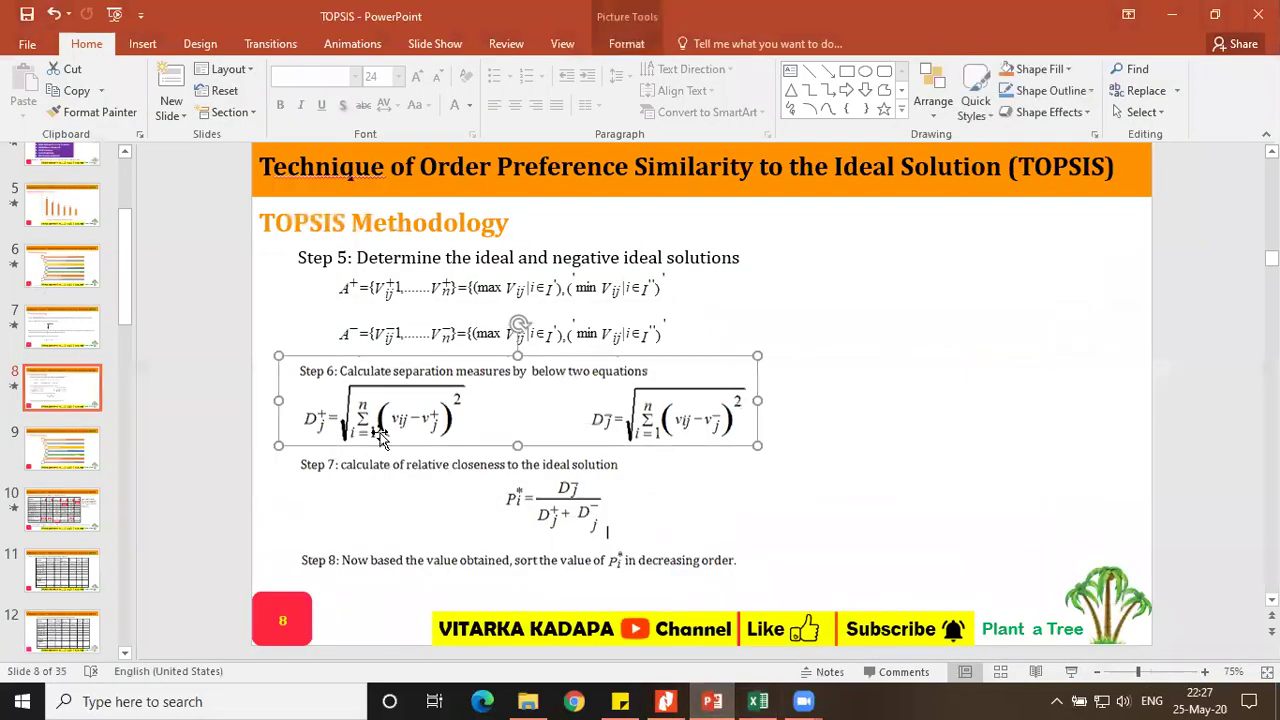
click(758, 701)
key(ctrl+v)
drag(731, 491, 990, 541)
drag(677, 433, 180, 205)
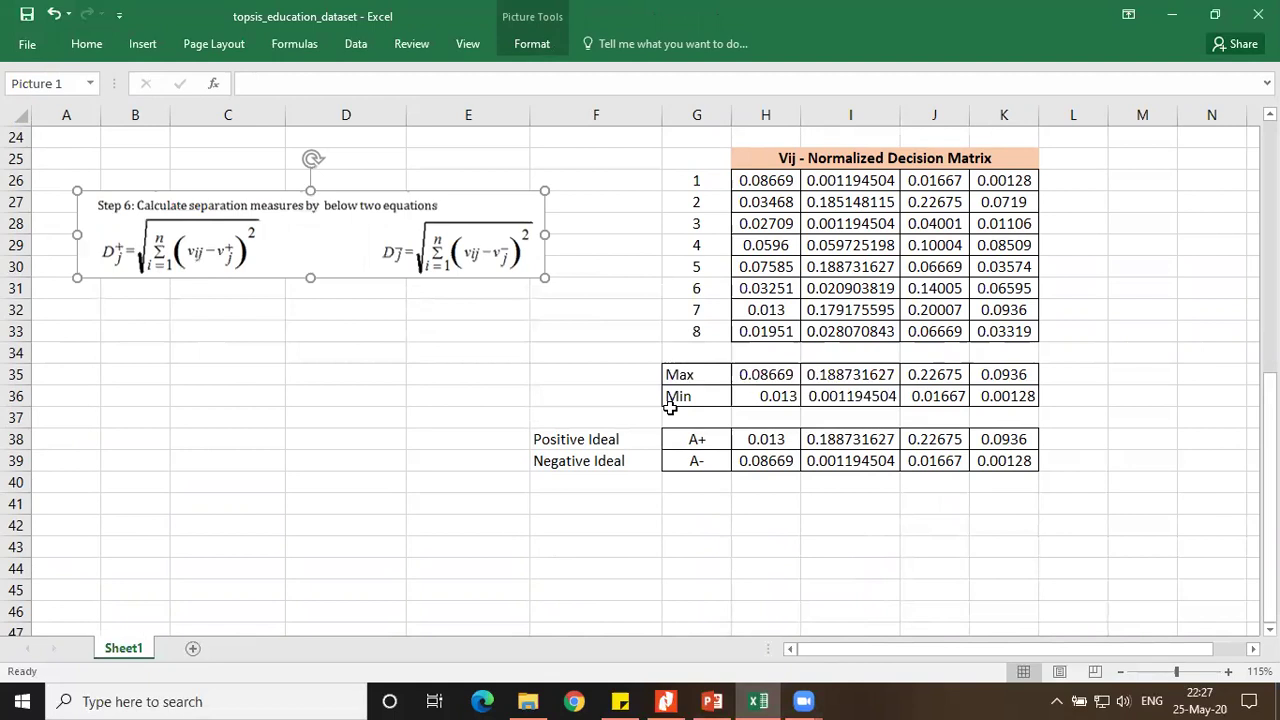
click(758, 509)
click(767, 526)
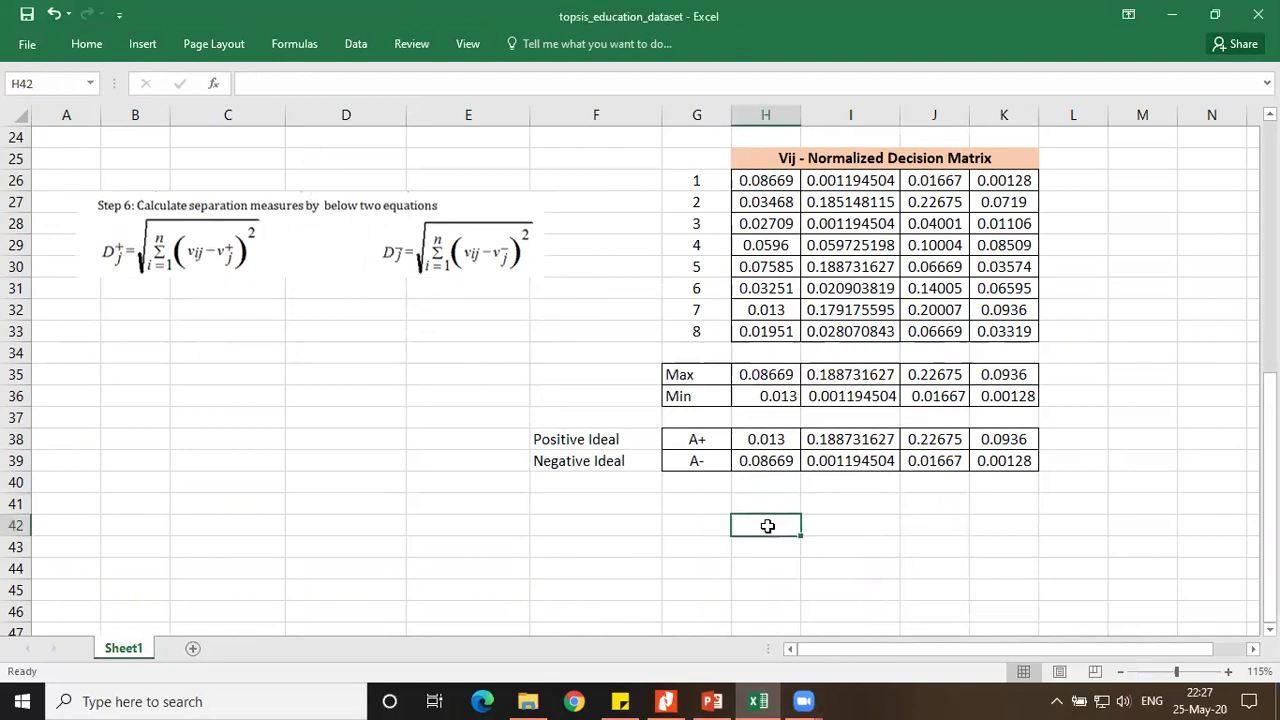
text(sqr)
key(BackSpace)
key(BackSpace)
key(BackSpace)
key(BackSpace)
key(BackSpace)
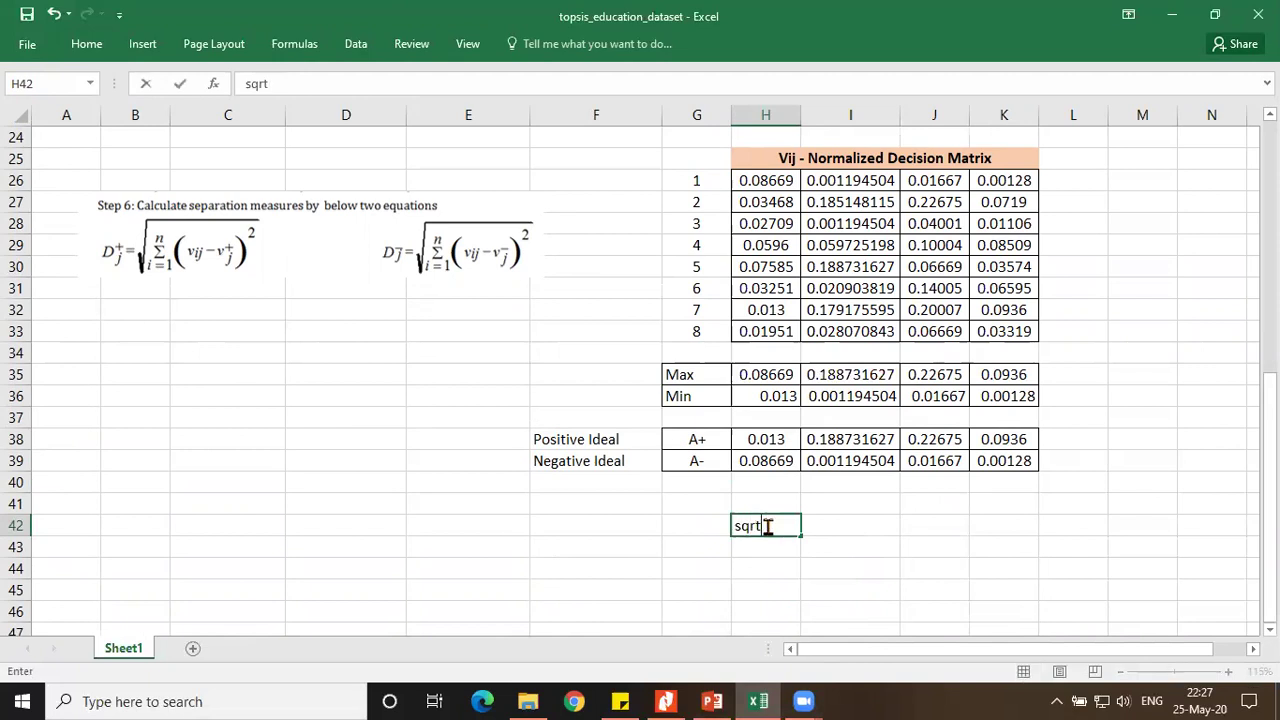
Begin the D+ formula in H42 as =sqrt(sum((H26-$H$38)^2)+ with an absolute reference to the positive ideal
text(=s)
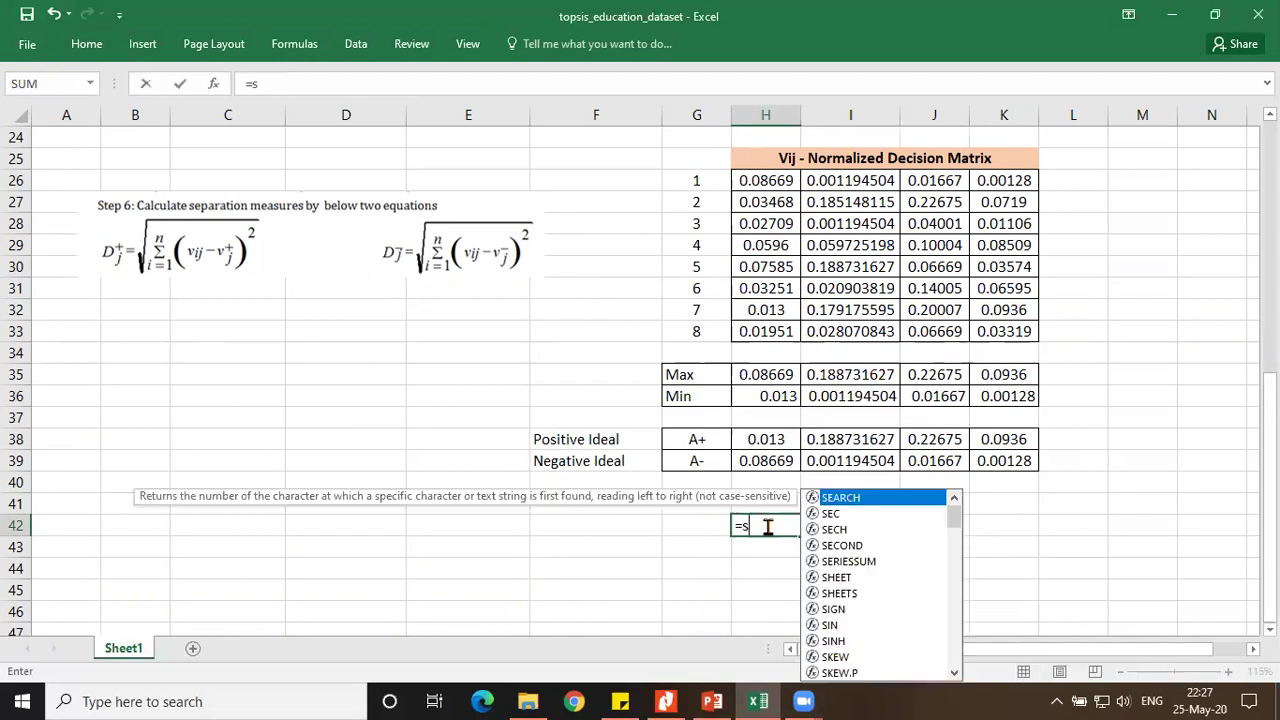
text(qrt(s)
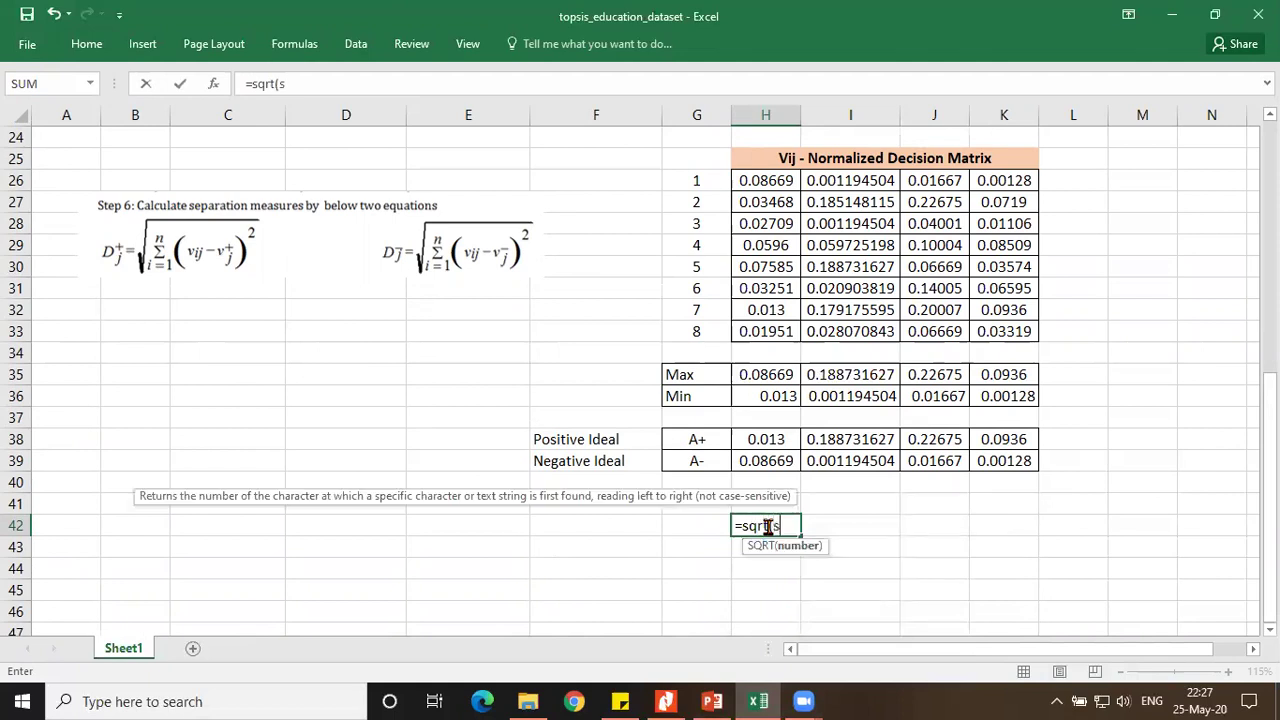
text(um(()
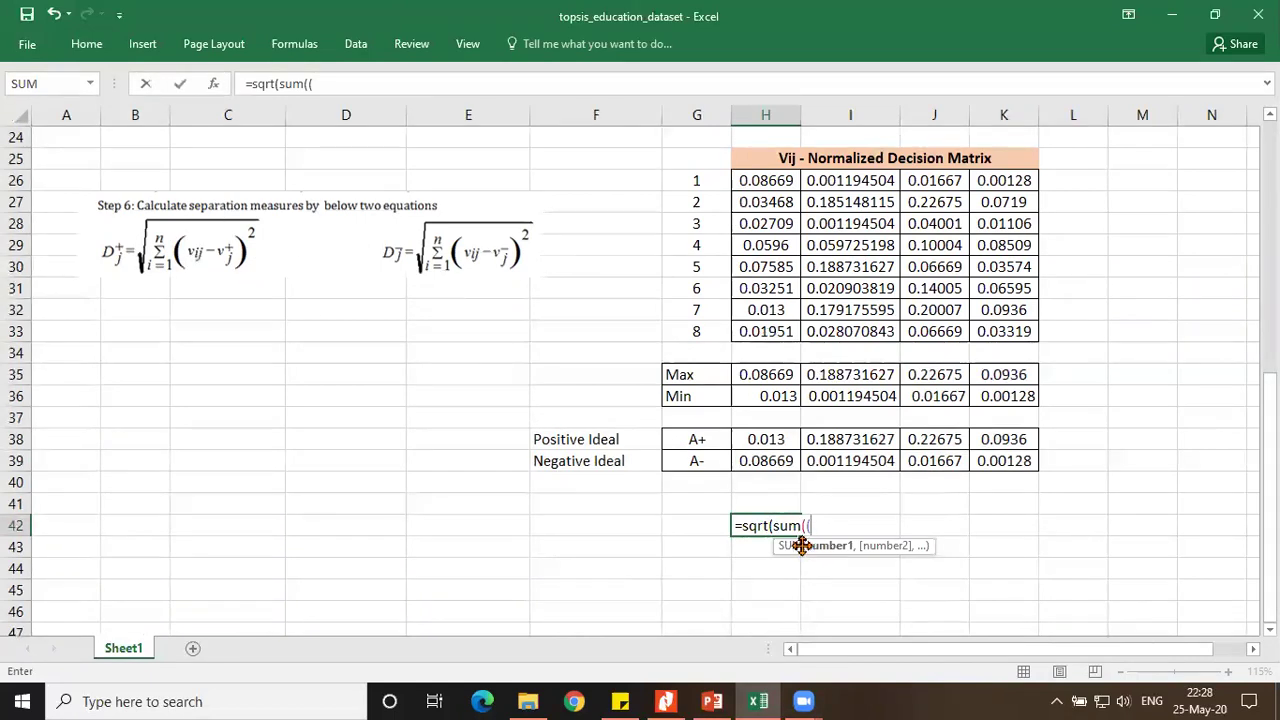
click(763, 180)
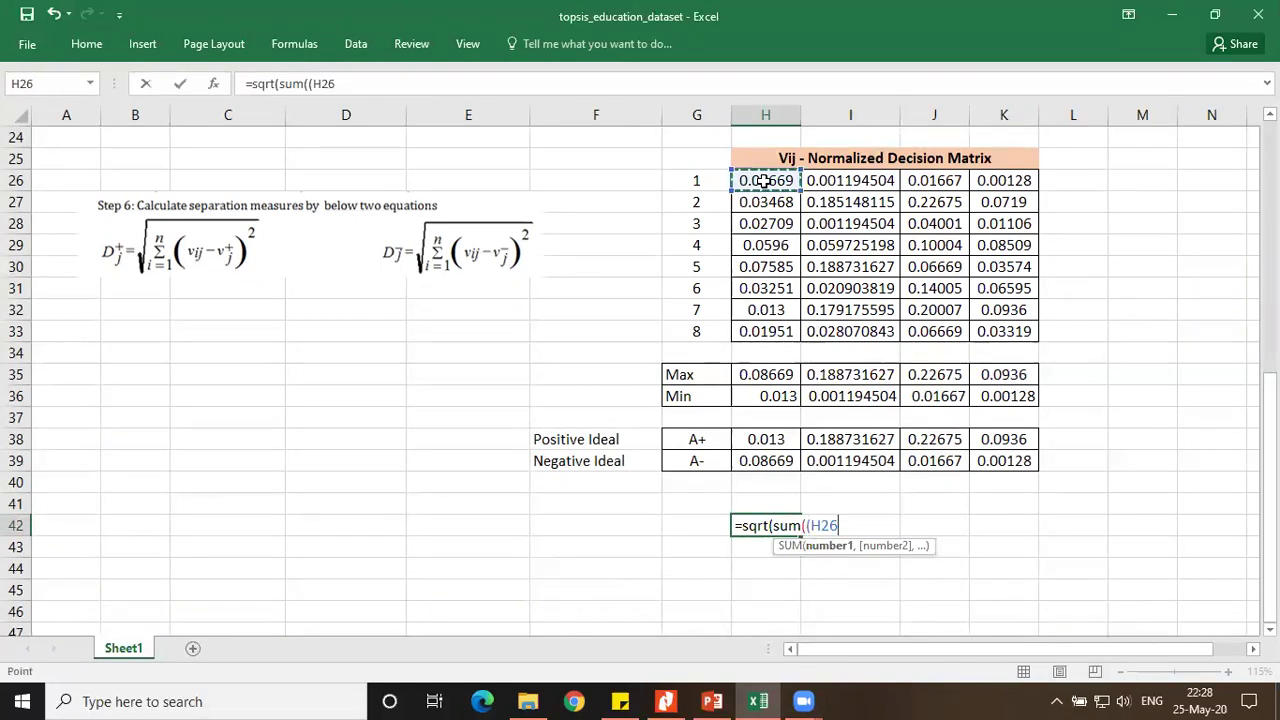
text(-)
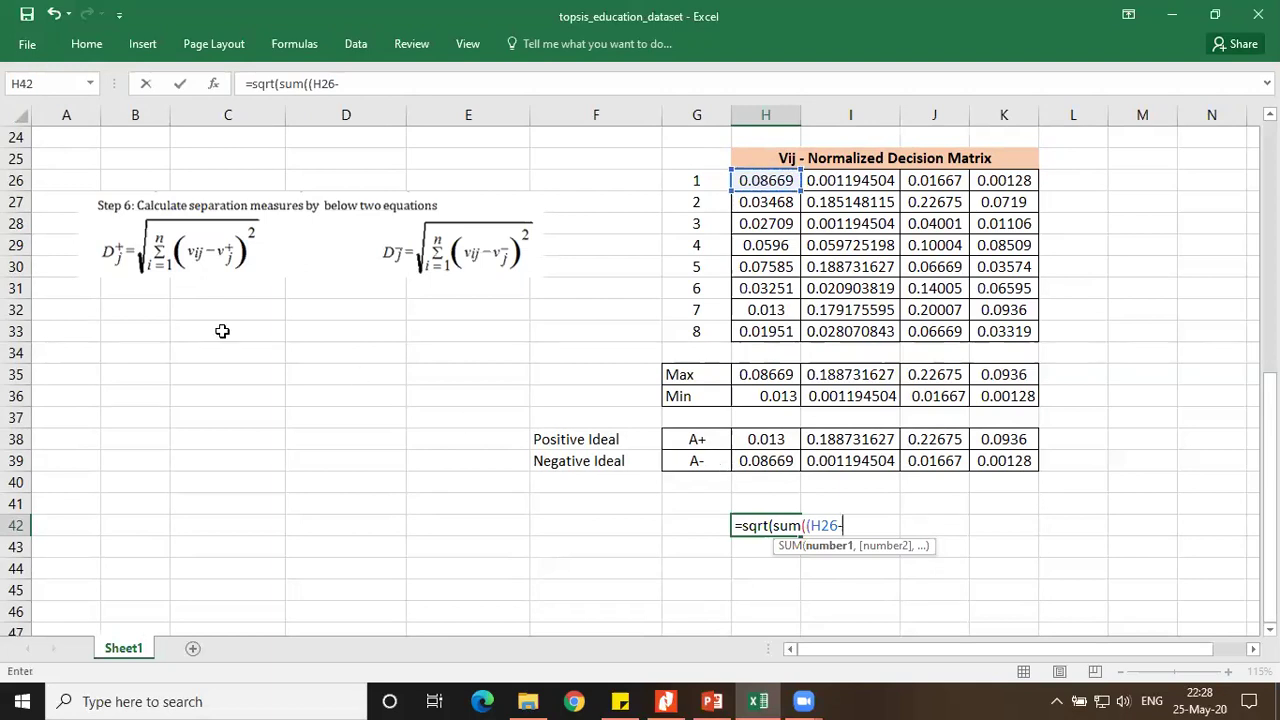
click(763, 439)
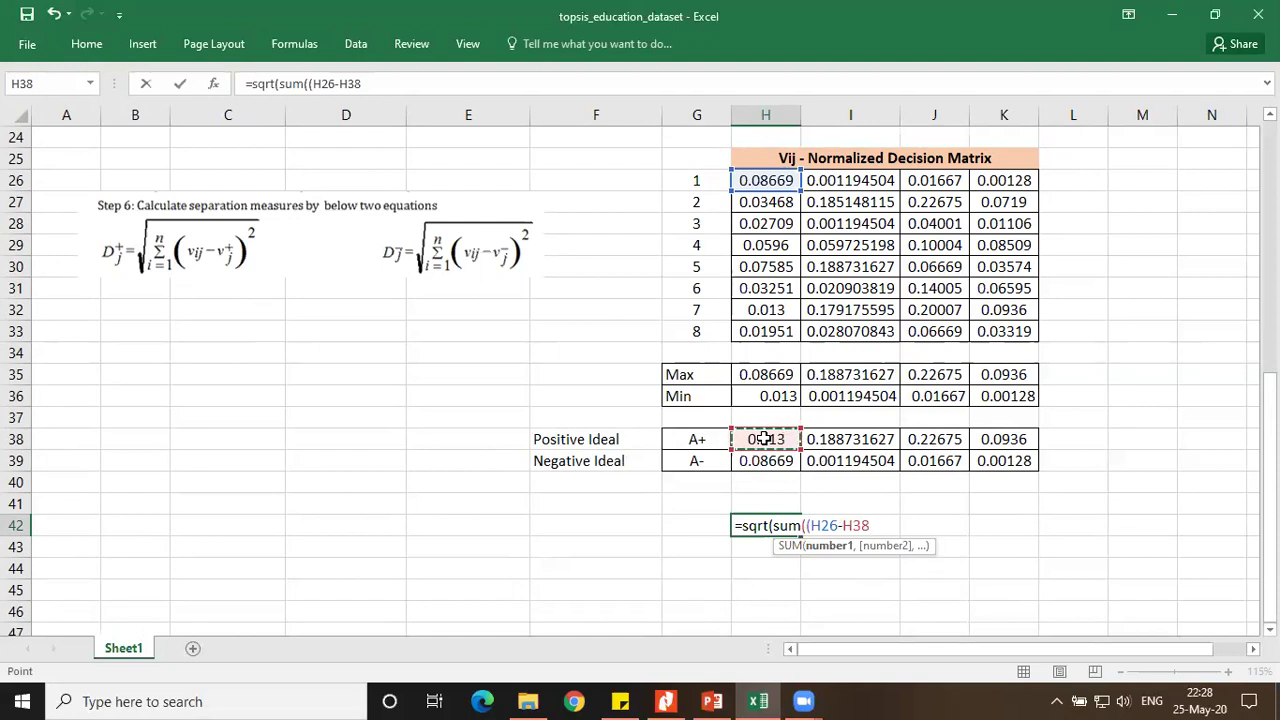
key(F4)
text()^2)+)
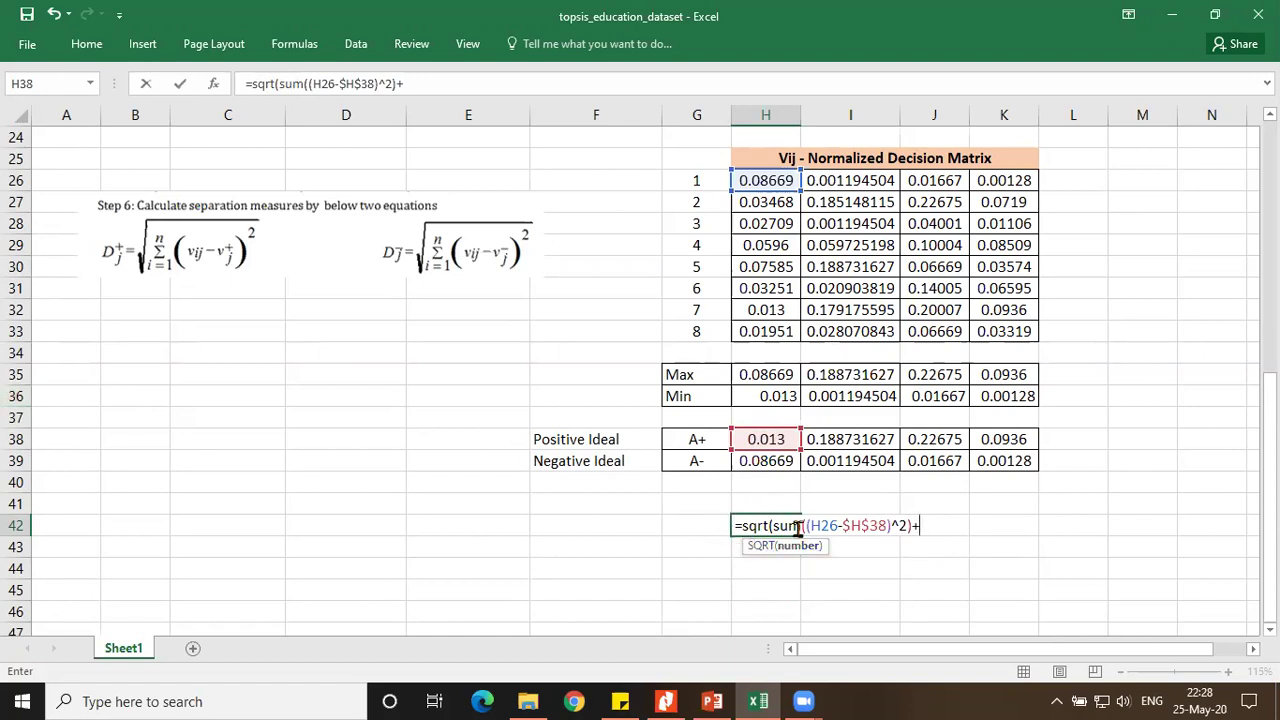
Remove the sum function from the H42 formula and add opening parentheses so it reads =sqrt(((H26-$H$38)^2)+(
click(915, 530)
key(Right)
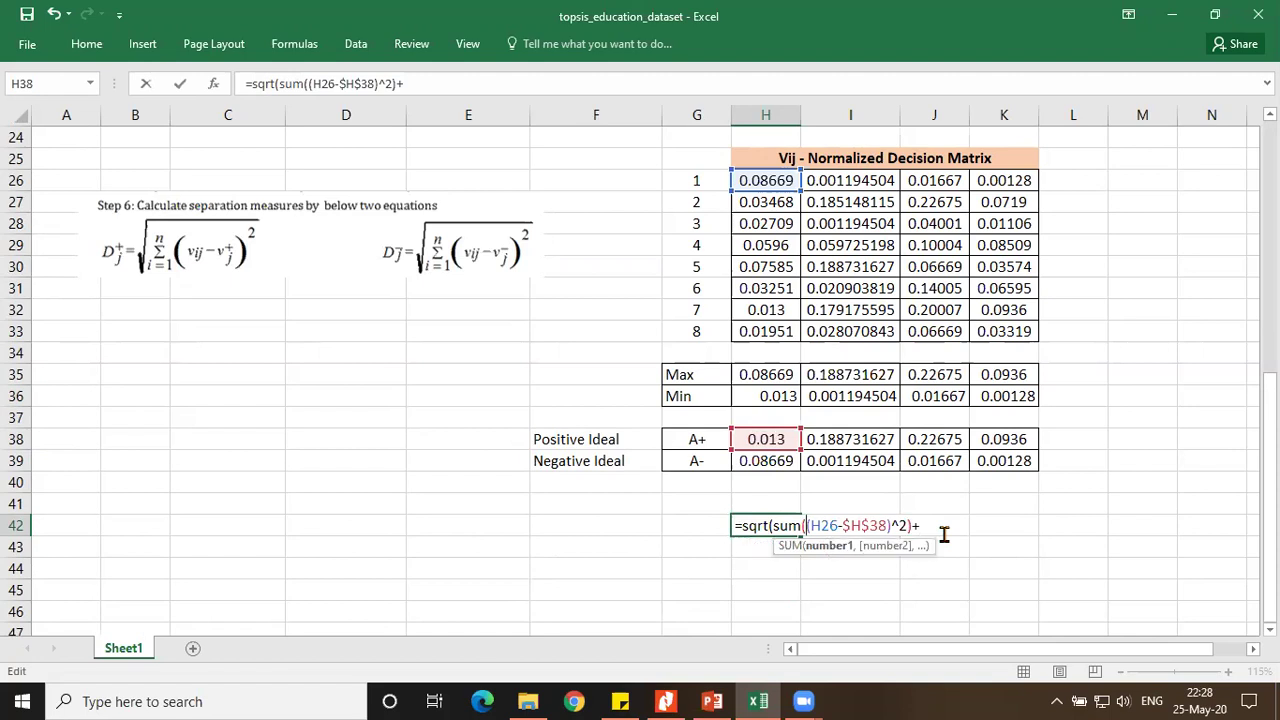
key(BackSpace)
key(BackSpace)
key(BackSpace)
key(BackSpace)
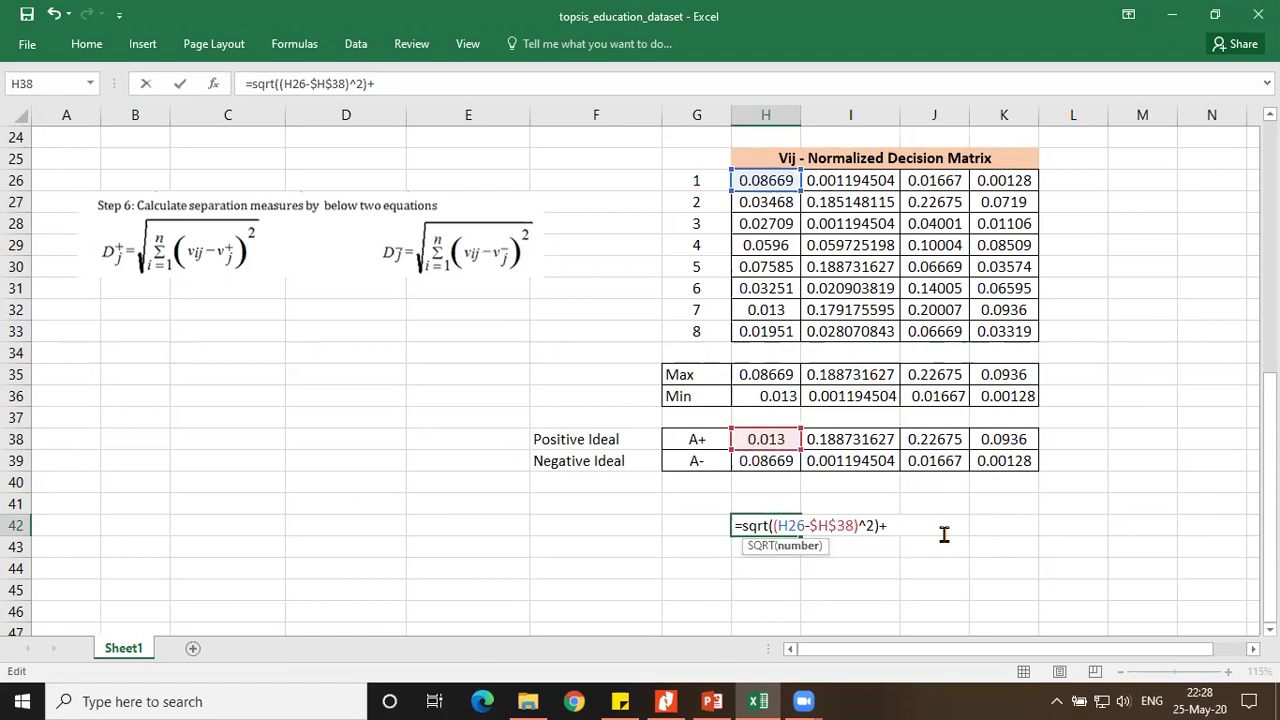
text(()
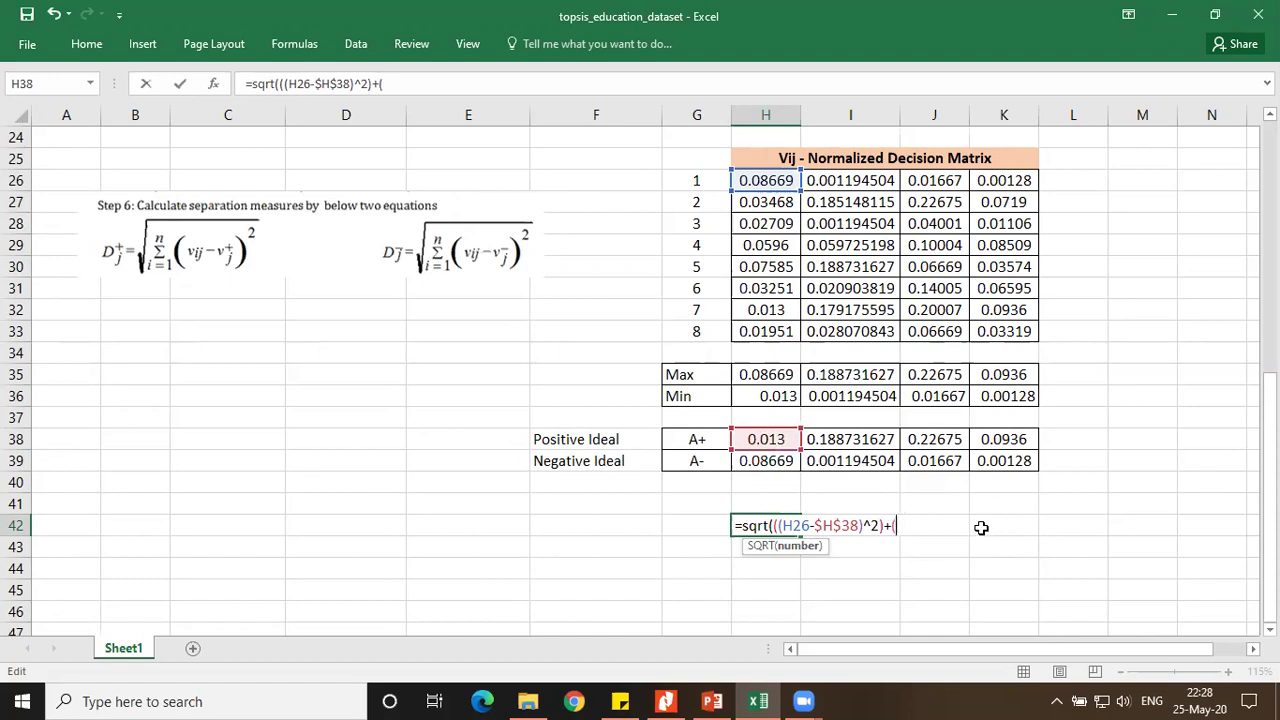
Extend the H42 formula with the second squared difference, ((I26-$I$38)^2), enclosed in its own parentheses
click(843, 182)
text(-)
click(862, 441)
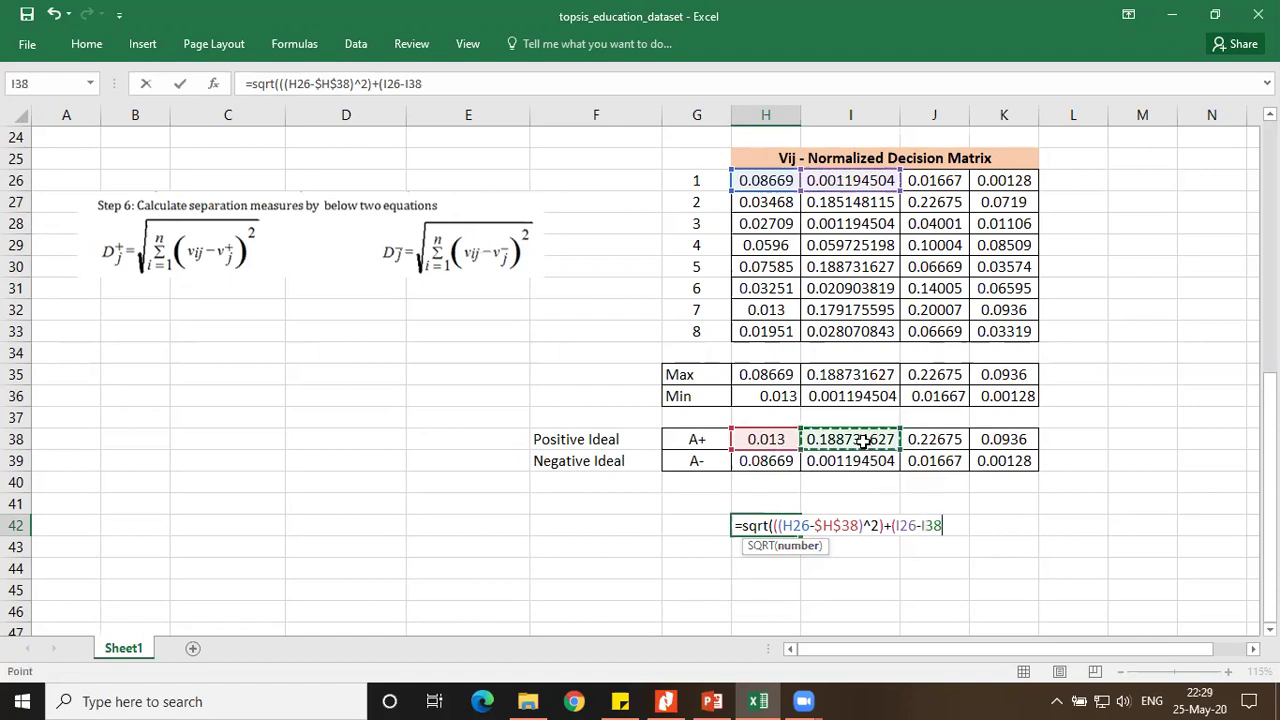
key(F4)
text()^2)
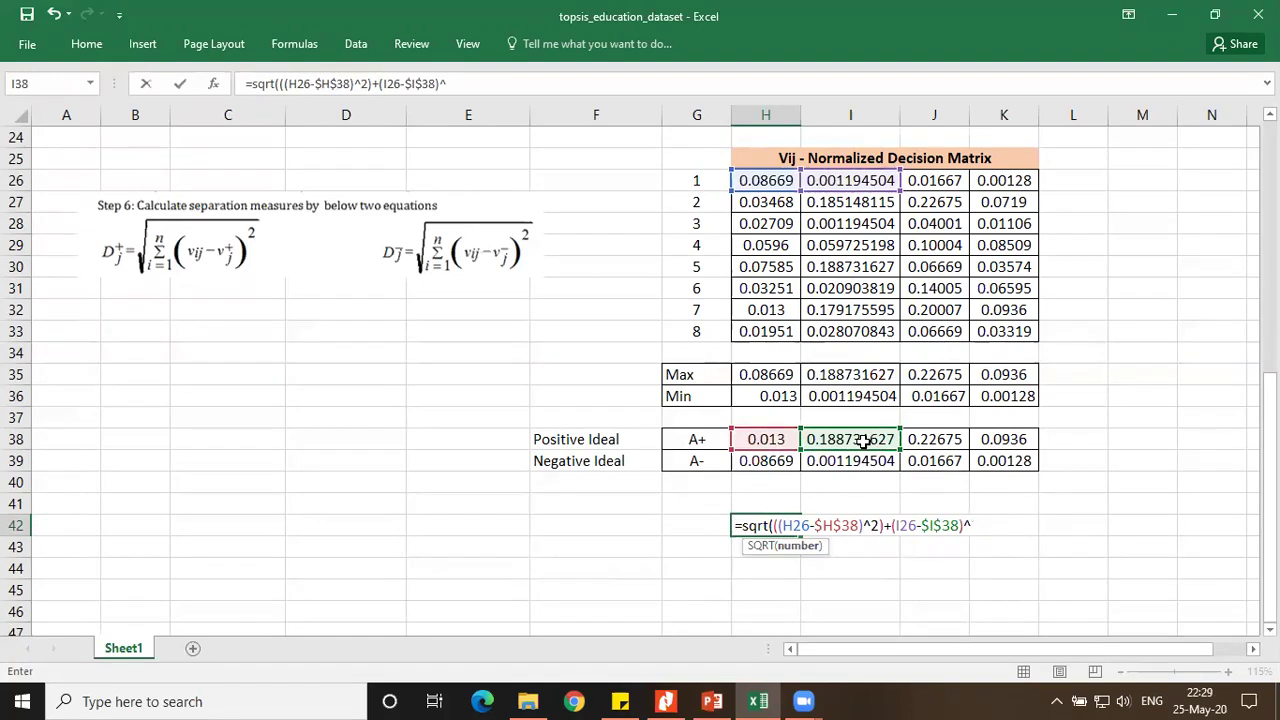
click(891, 525)
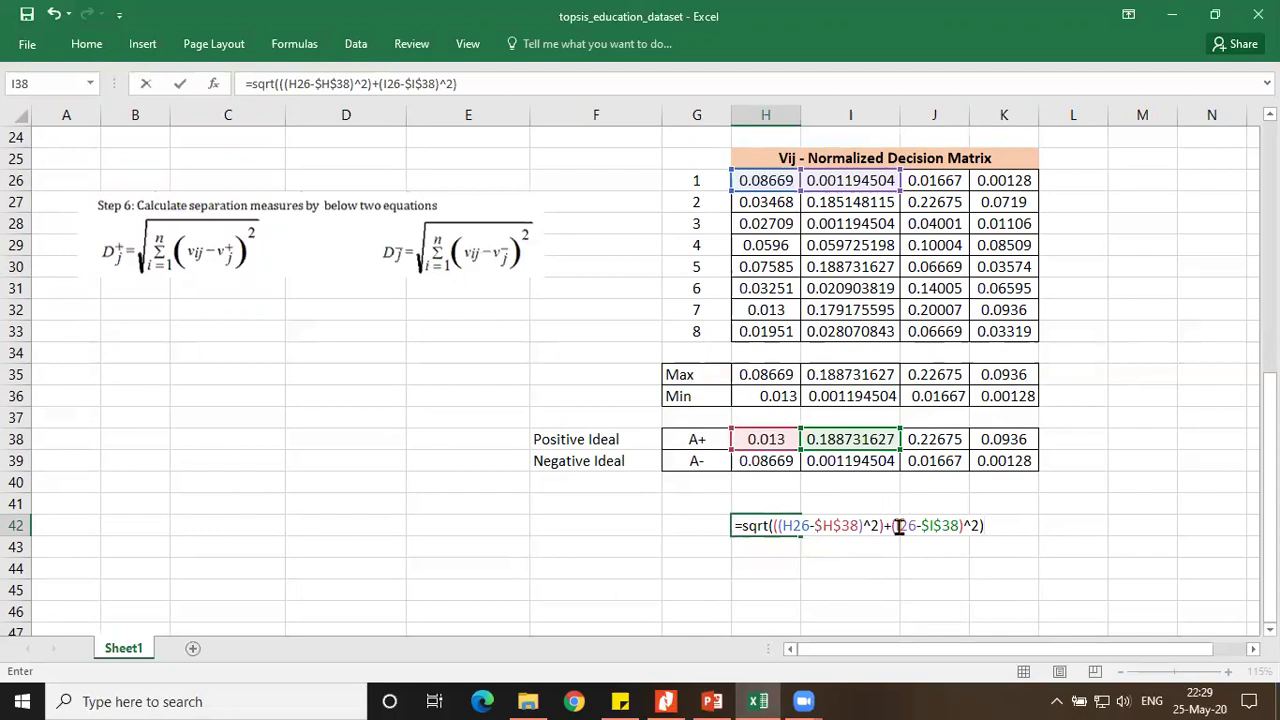
text(()
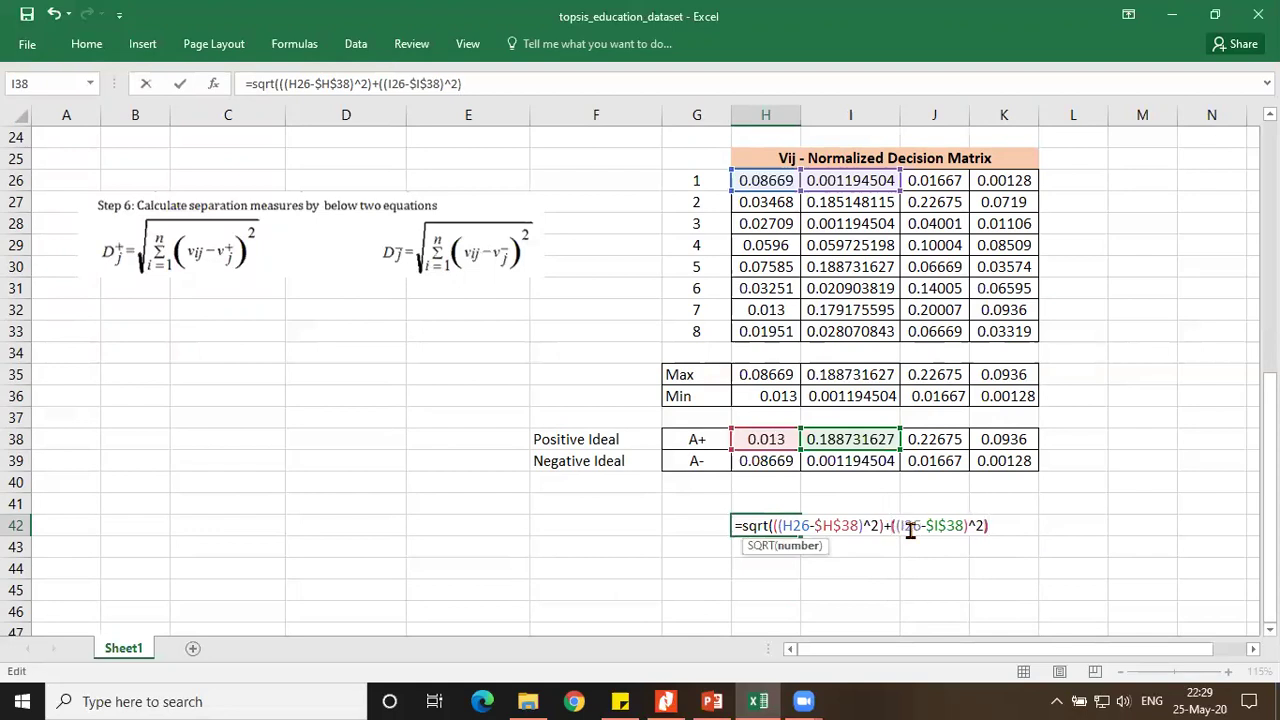
Add the third squared difference, +((J26-$J$38)^2), to the H42 formula and open the next term with +(
text((()
click(932, 181)
text(-)
click(944, 439)
key(F4)
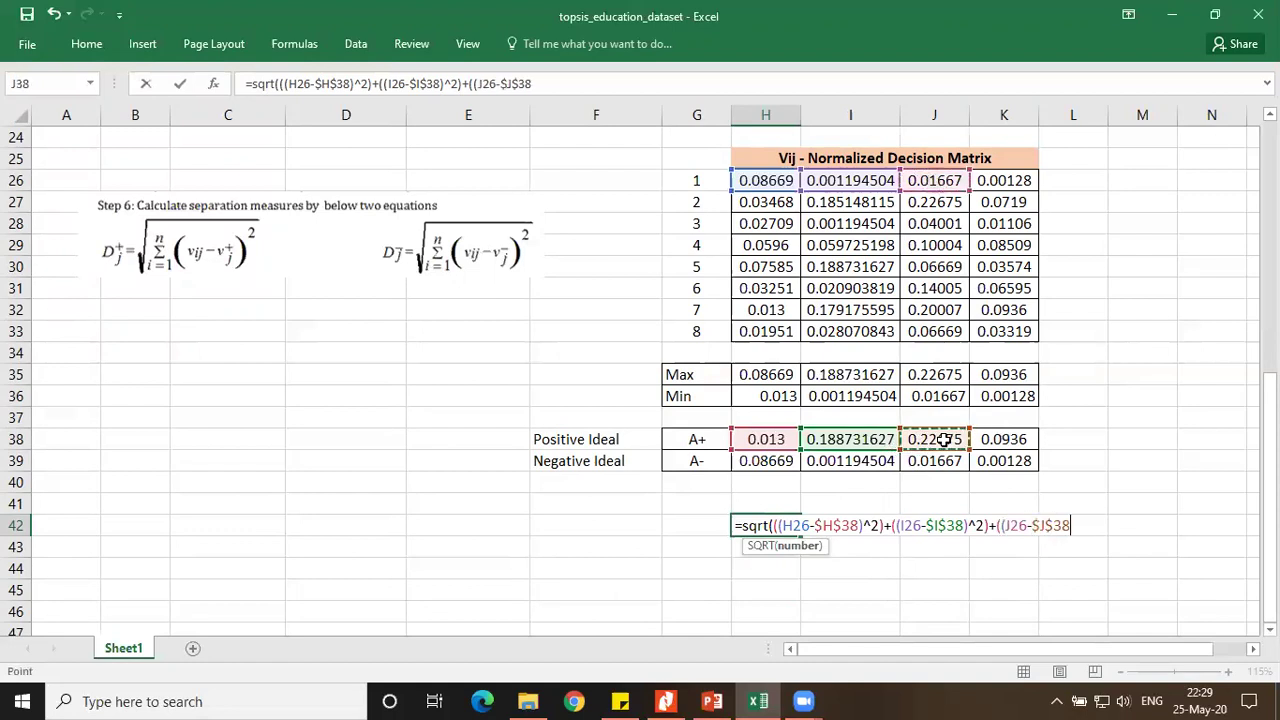
text()^2)+()
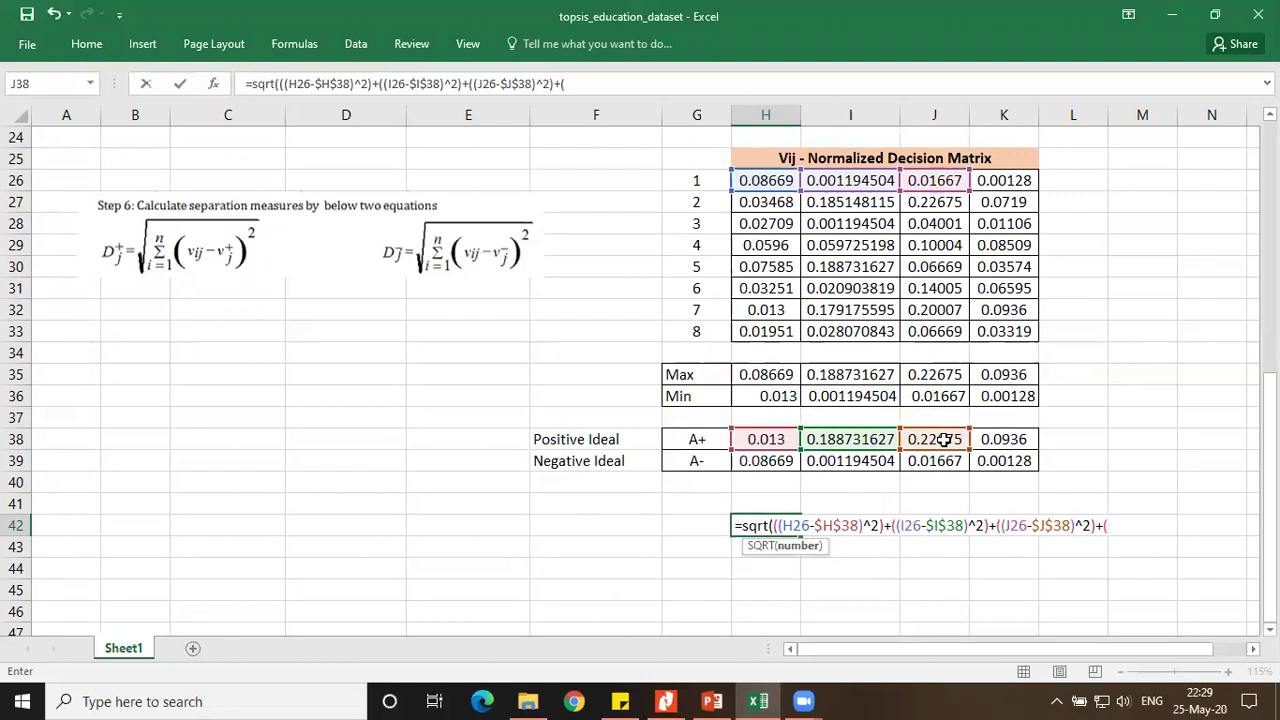
Complete the H42 formula with the fourth term ((K26-$K$38)^2), close the square root and enter it
text(()
click(990, 181)
text(-)
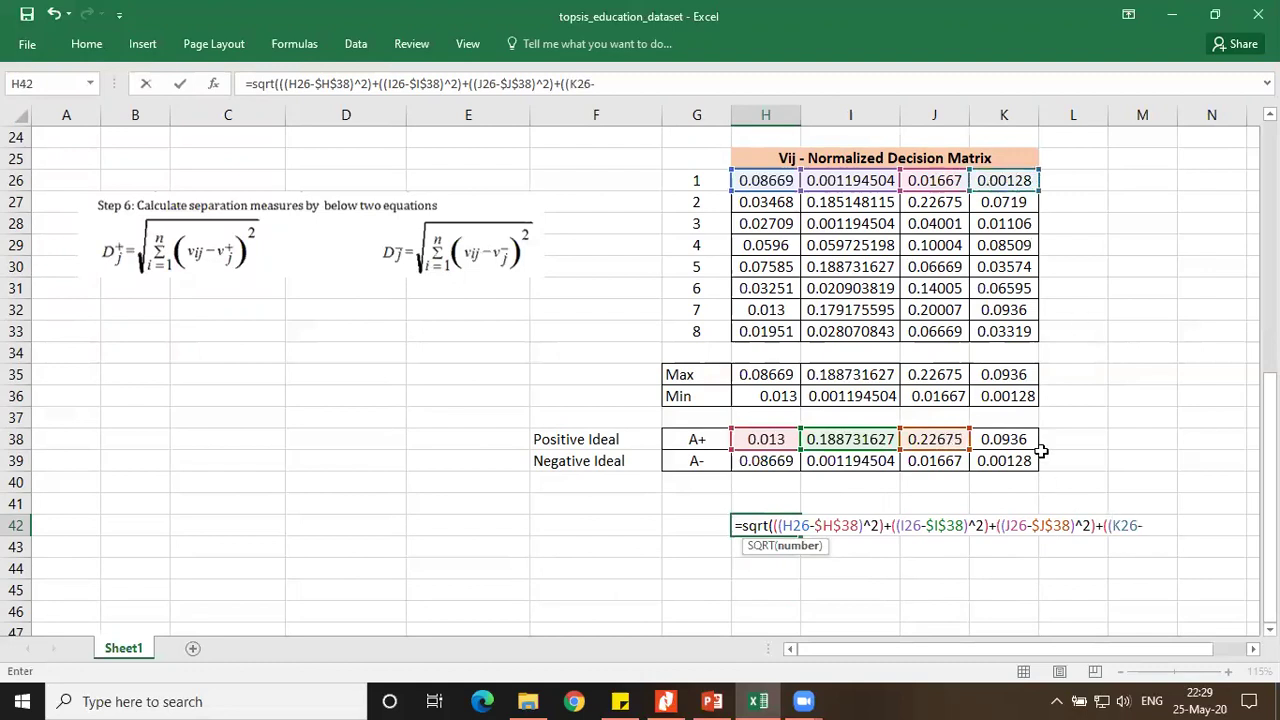
click(1024, 439)
key(F4)
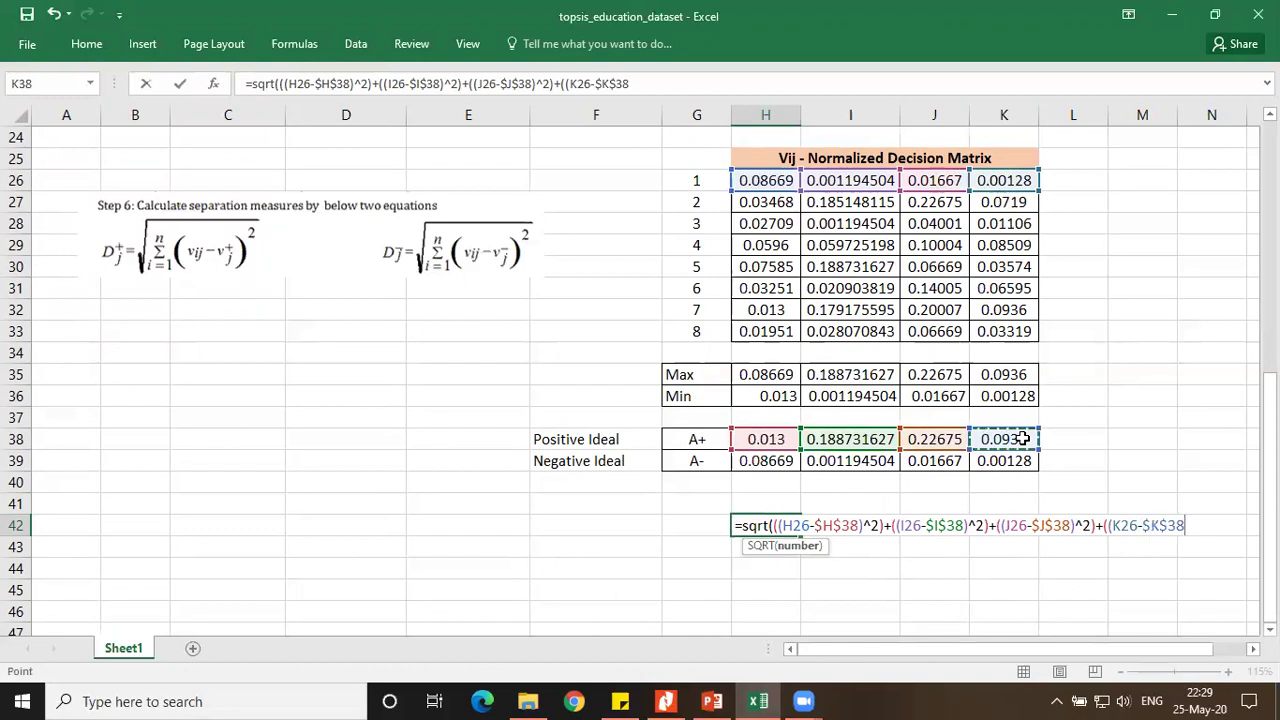
text(^)
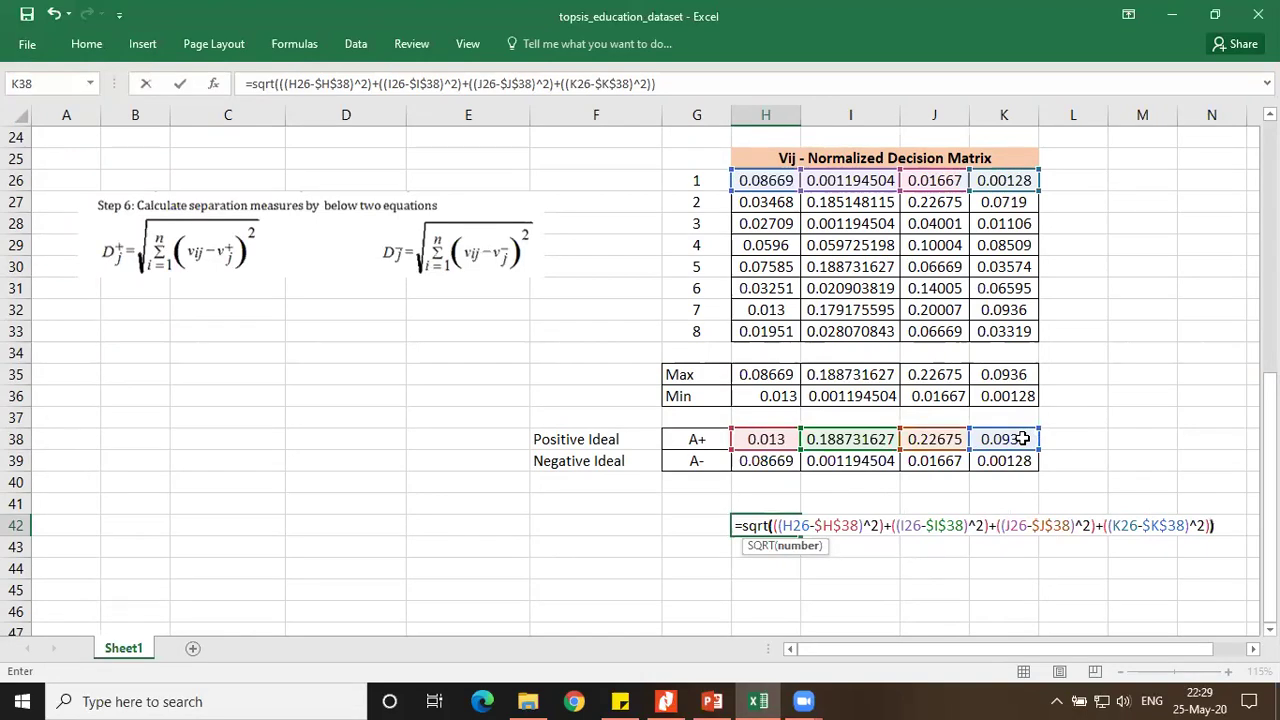
text(2)))
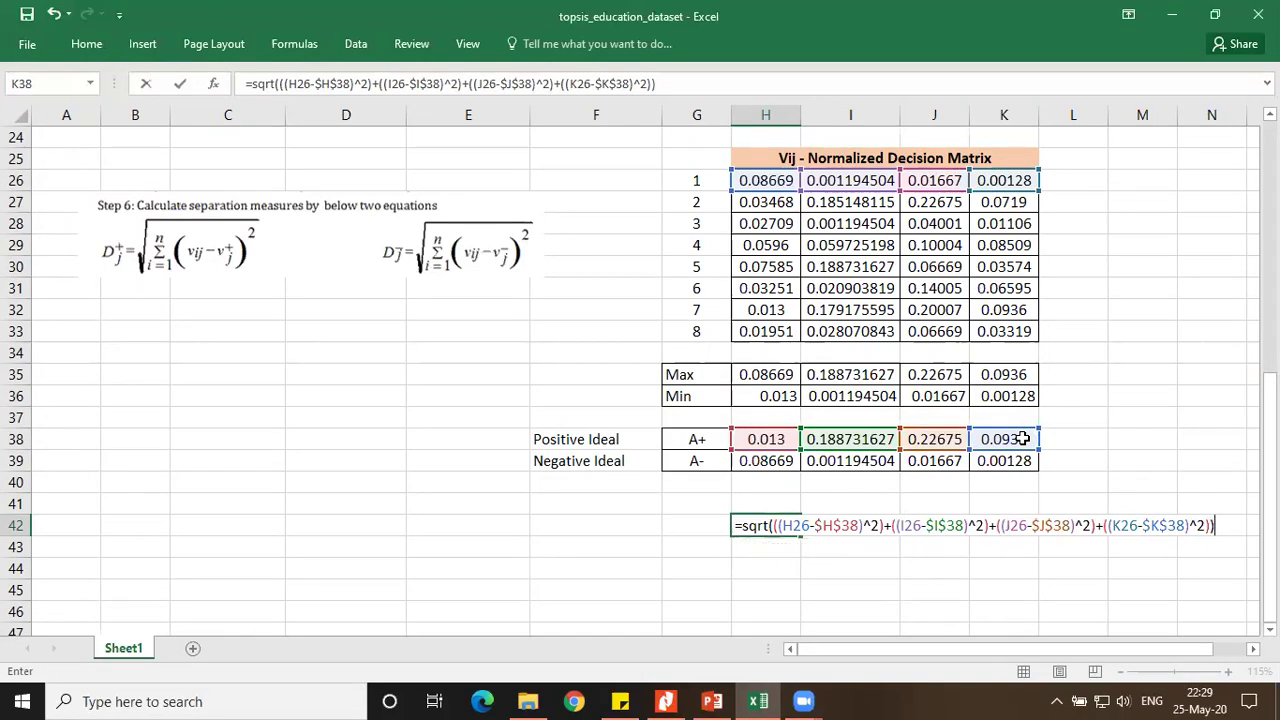
key(Return)
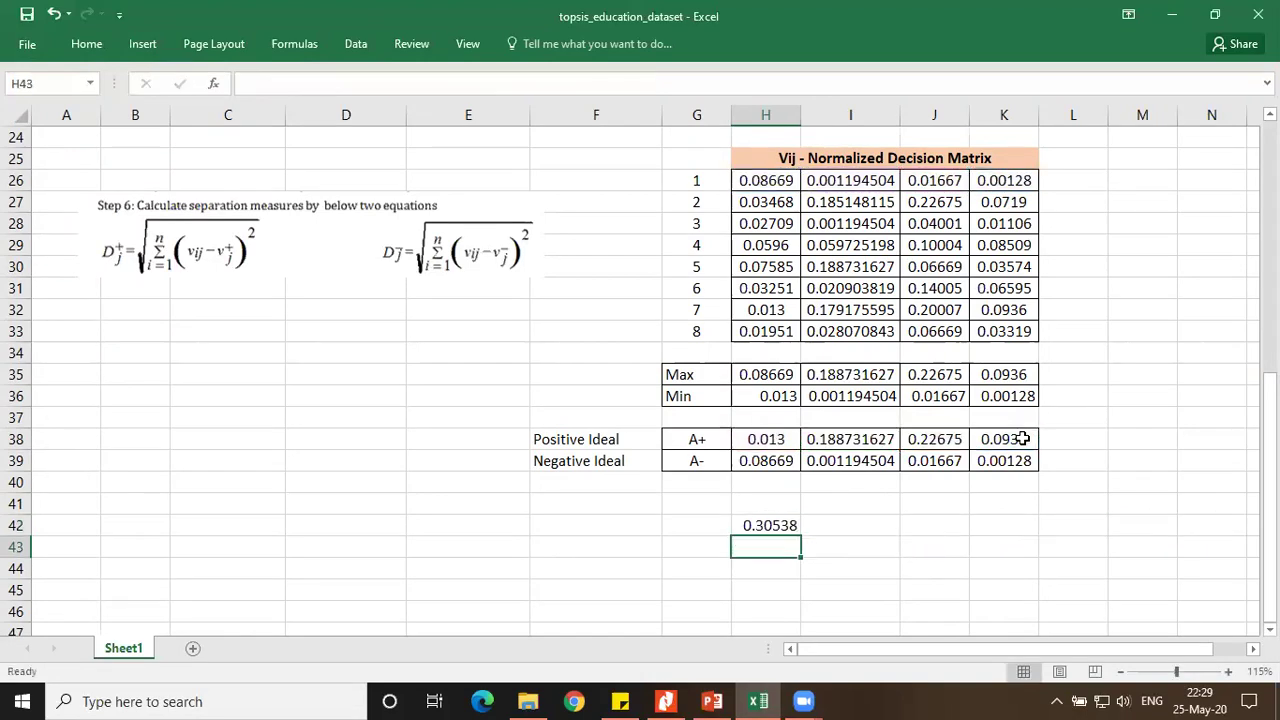
Check the D+ formula in H42 without changing it, and fill it down through H50
double_click(778, 525)
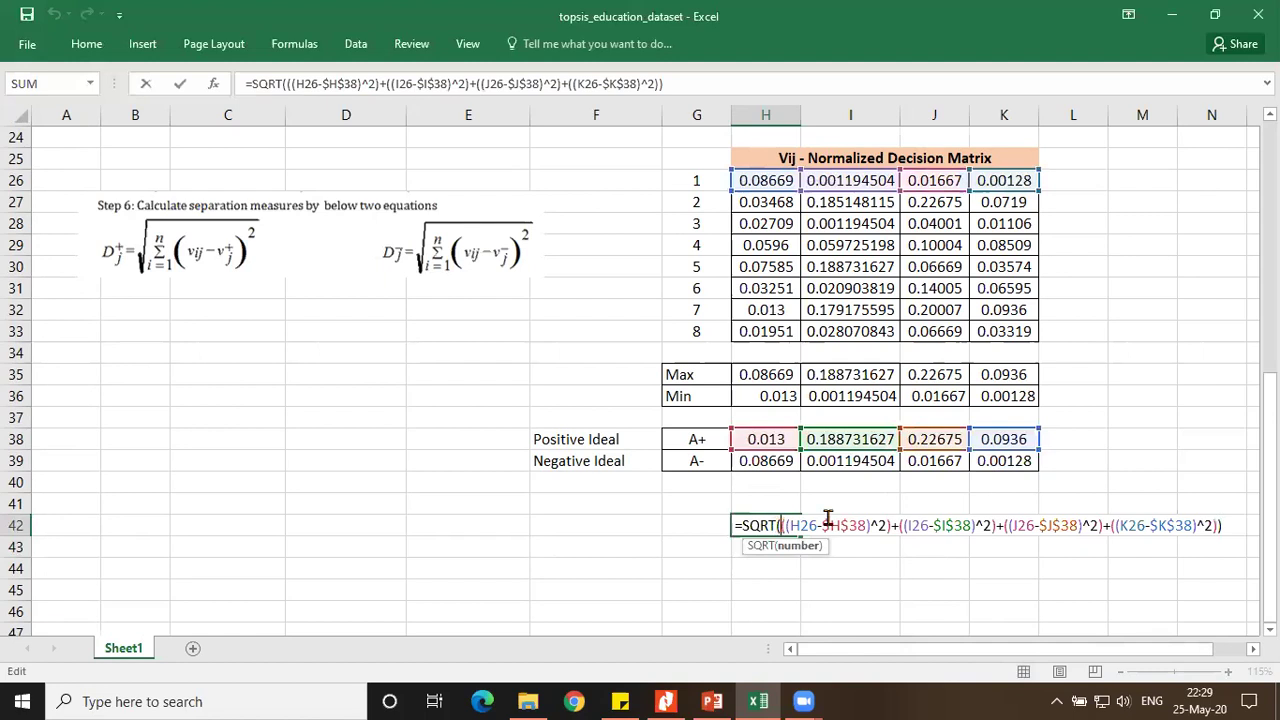
key(Escape)
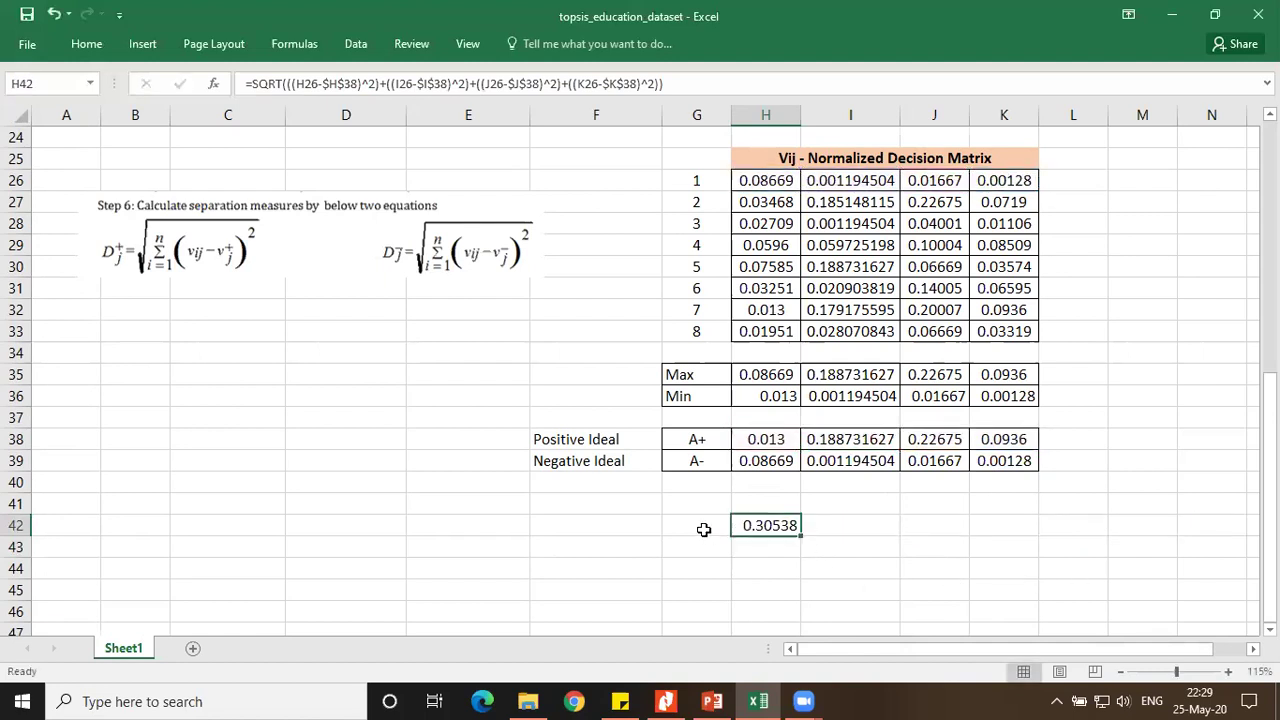
scroll(711, 474, down, 1)
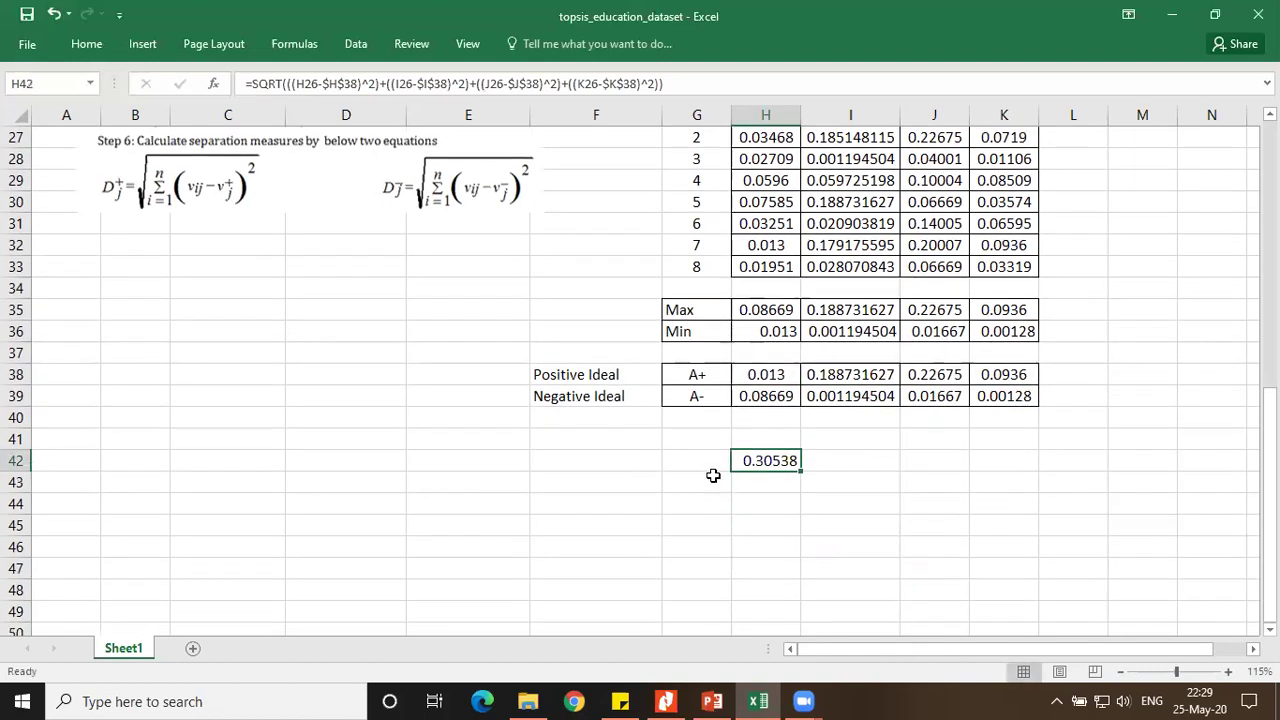
scroll(714, 476, up, 2)
scroll(786, 622, down, 3)
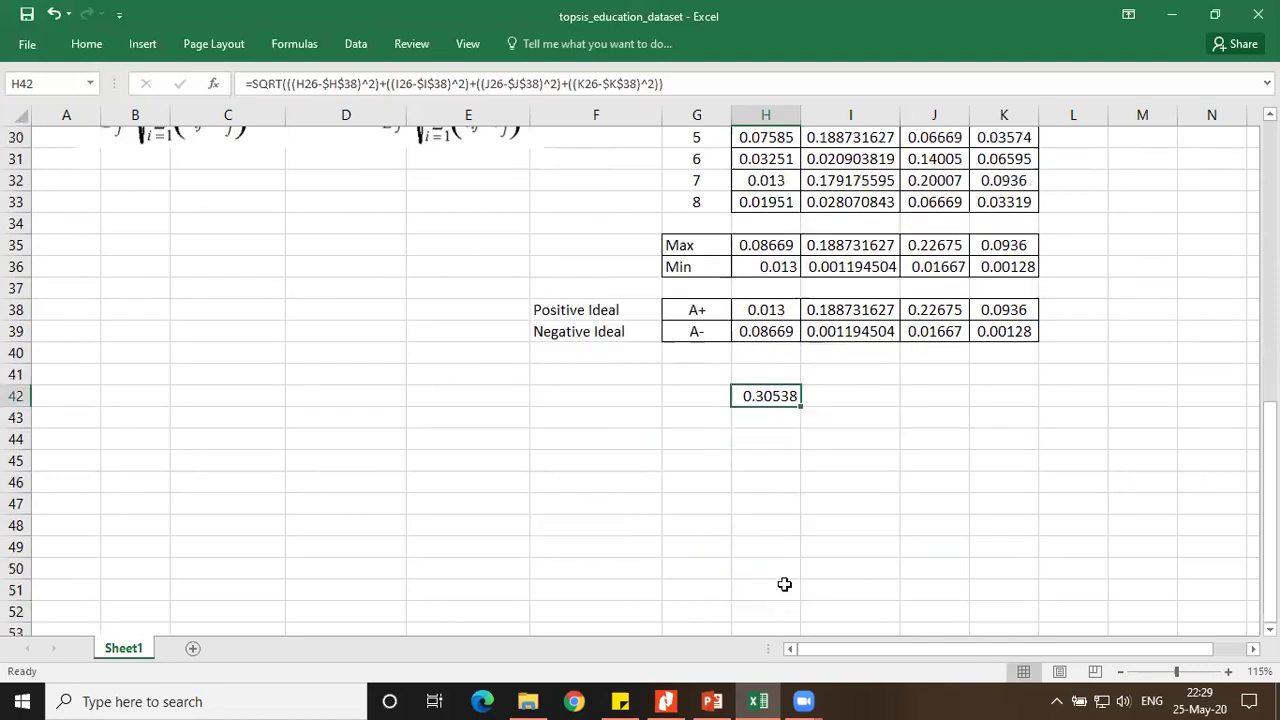
drag(802, 402, 800, 580)
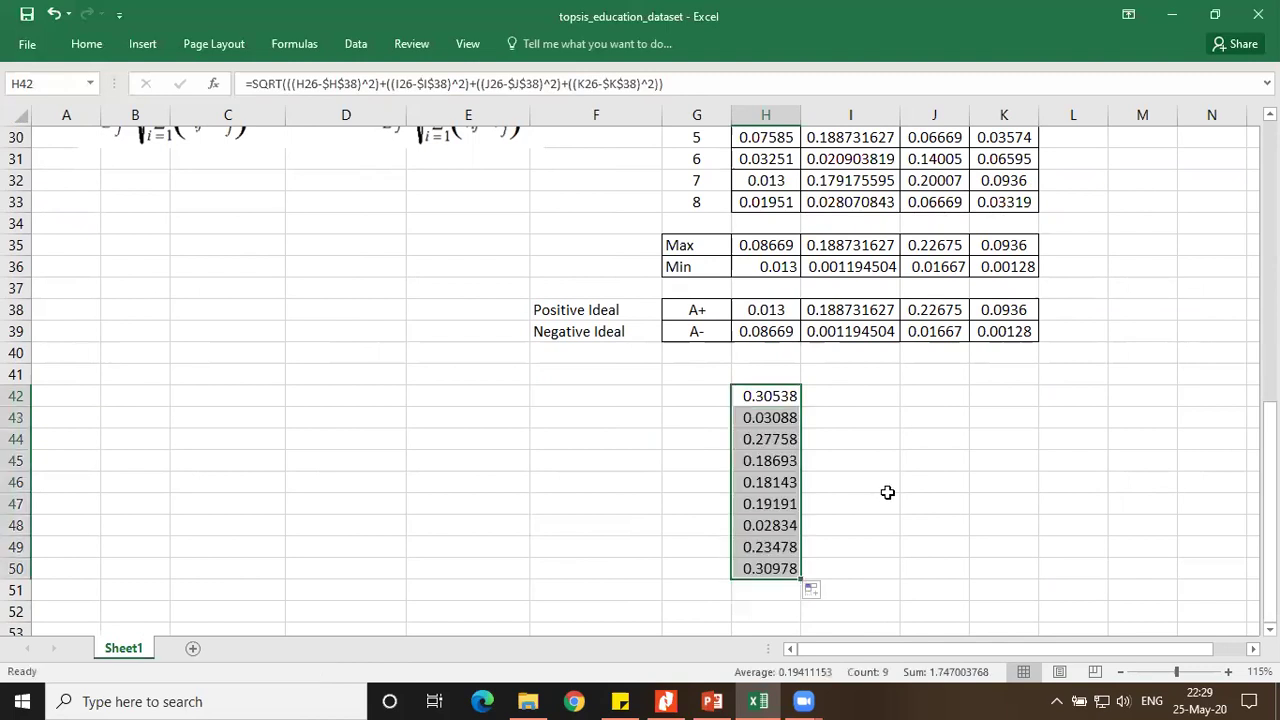
Check the separation measure notation on the PowerPoint slide, return to Excel, and enter the header "Dj +" in H41
scroll(888, 491, up, 2)
click(712, 701)
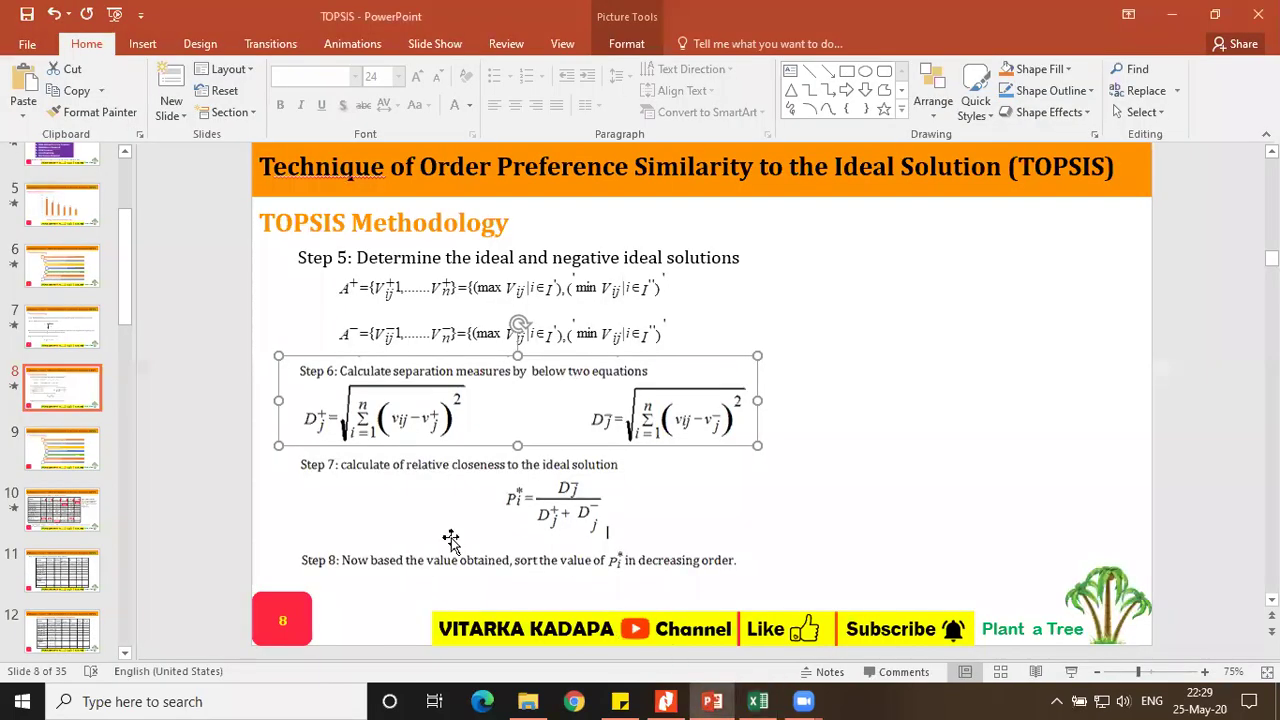
click(758, 701)
click(786, 505)
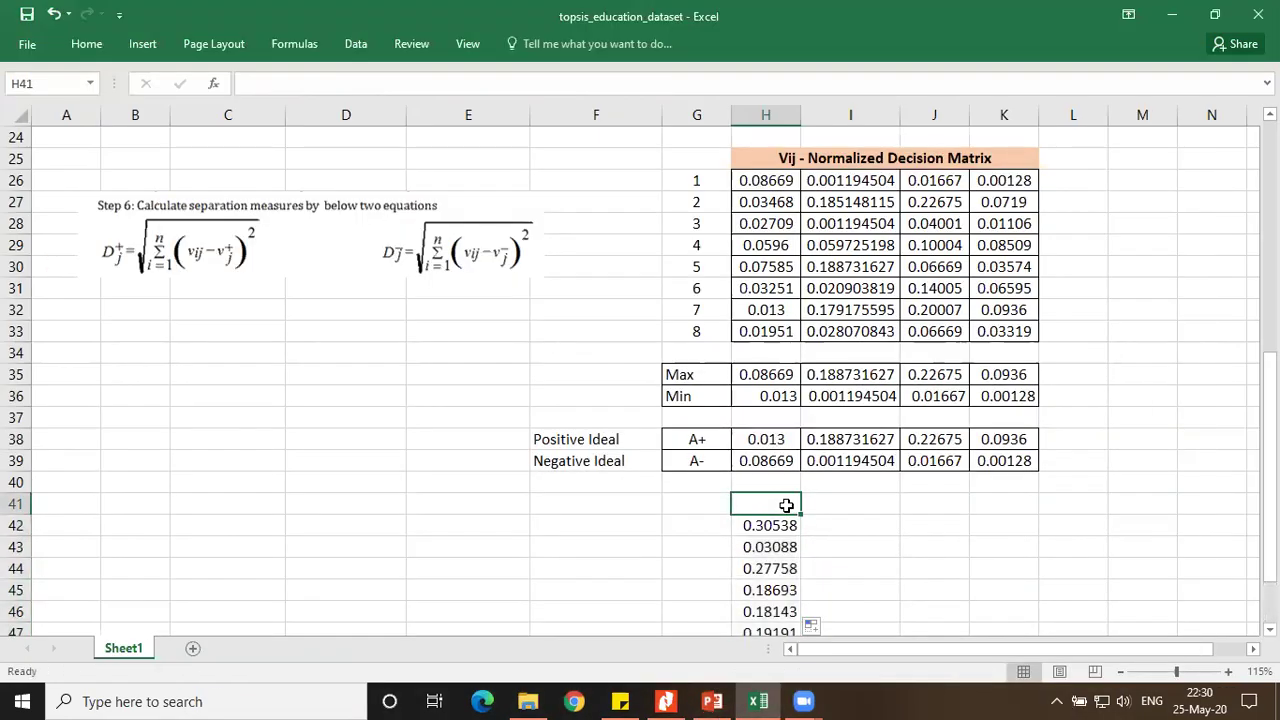
text(Dj +)
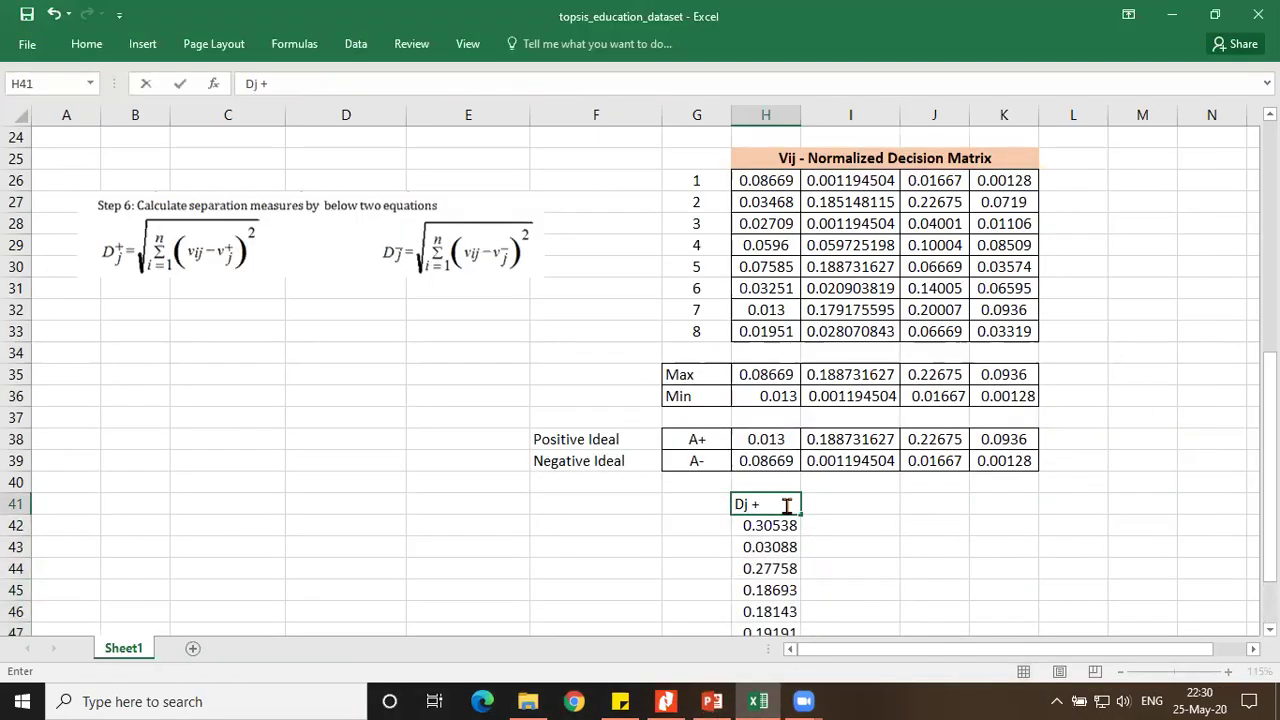
key(Return)
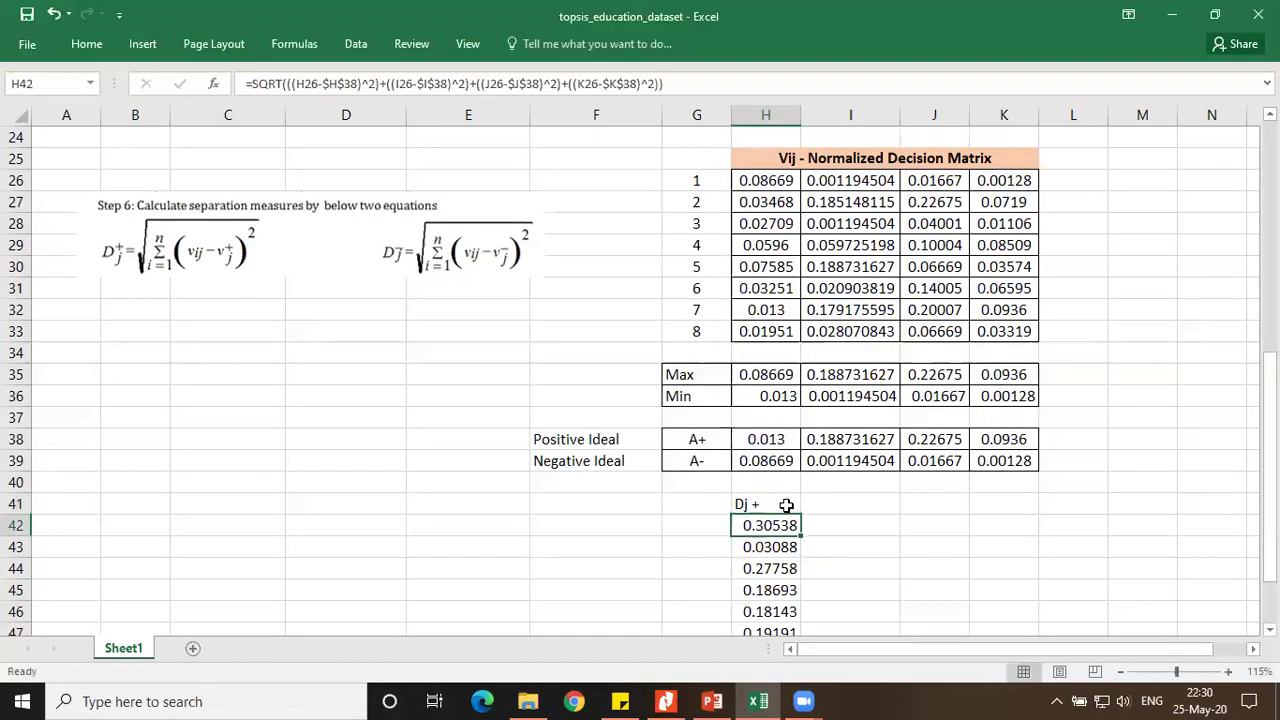
Apply all borders to the Dj + column in H41:H50 and center its contents
drag(785, 505, 789, 615)
drag(783, 623, 786, 586)
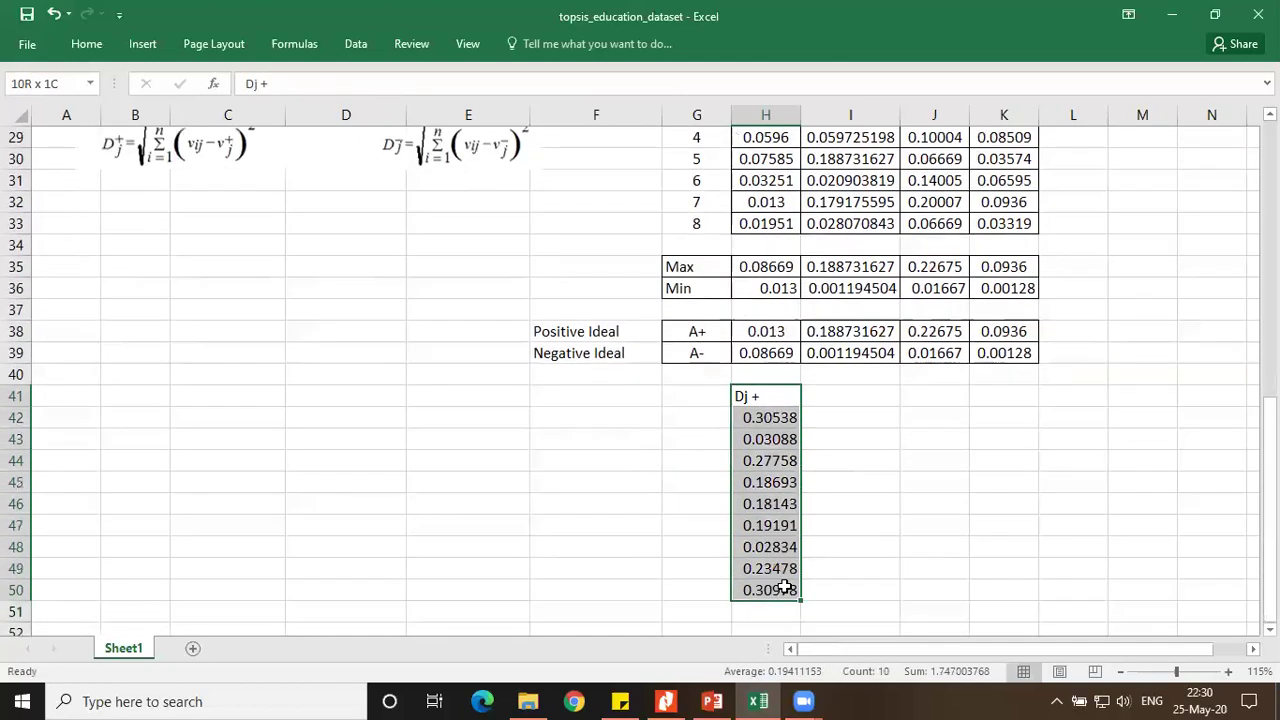
click(86, 43)
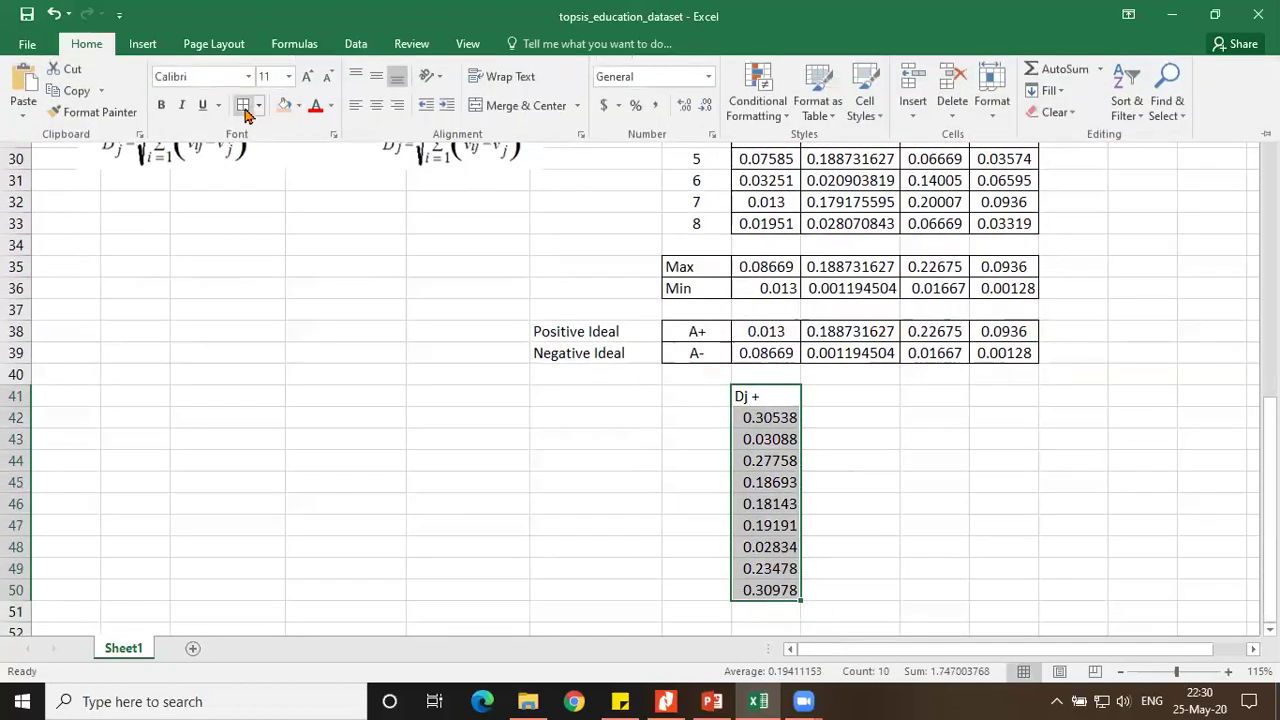
click(376, 104)
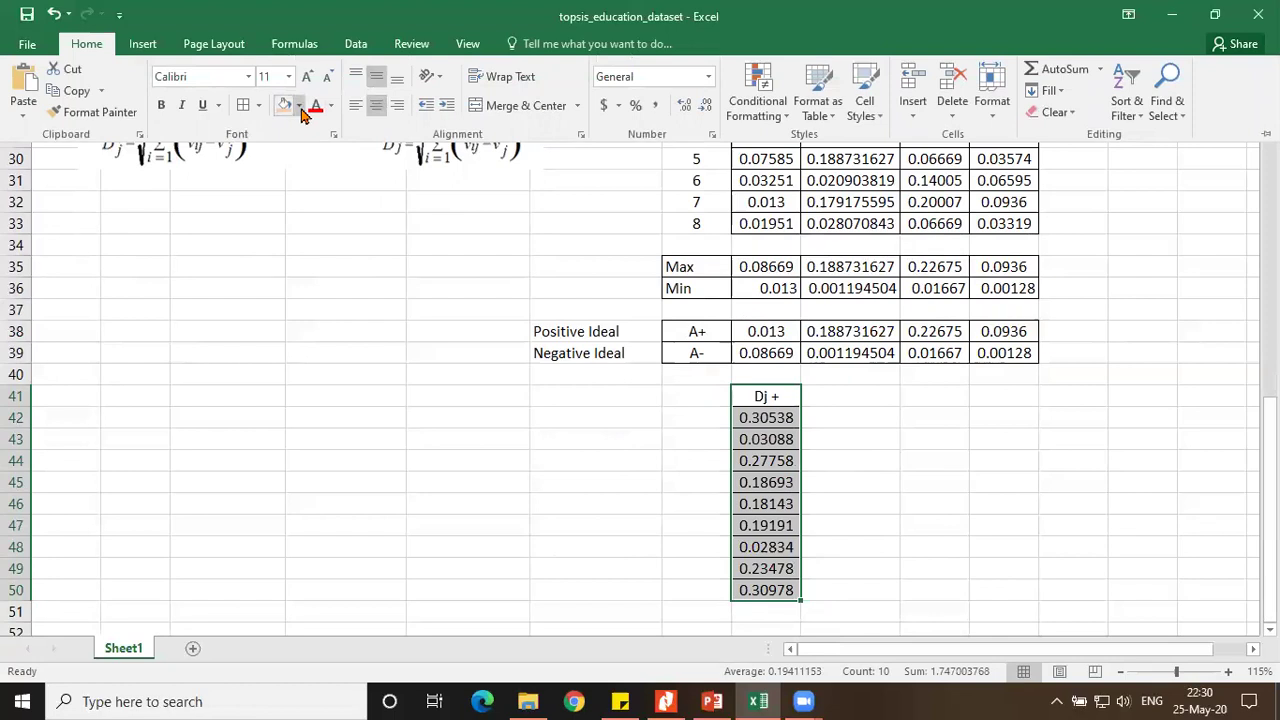
Enter the header "Dj -" in I41 beside the Dj + header
scroll(918, 500, up, 2)
click(900, 537)
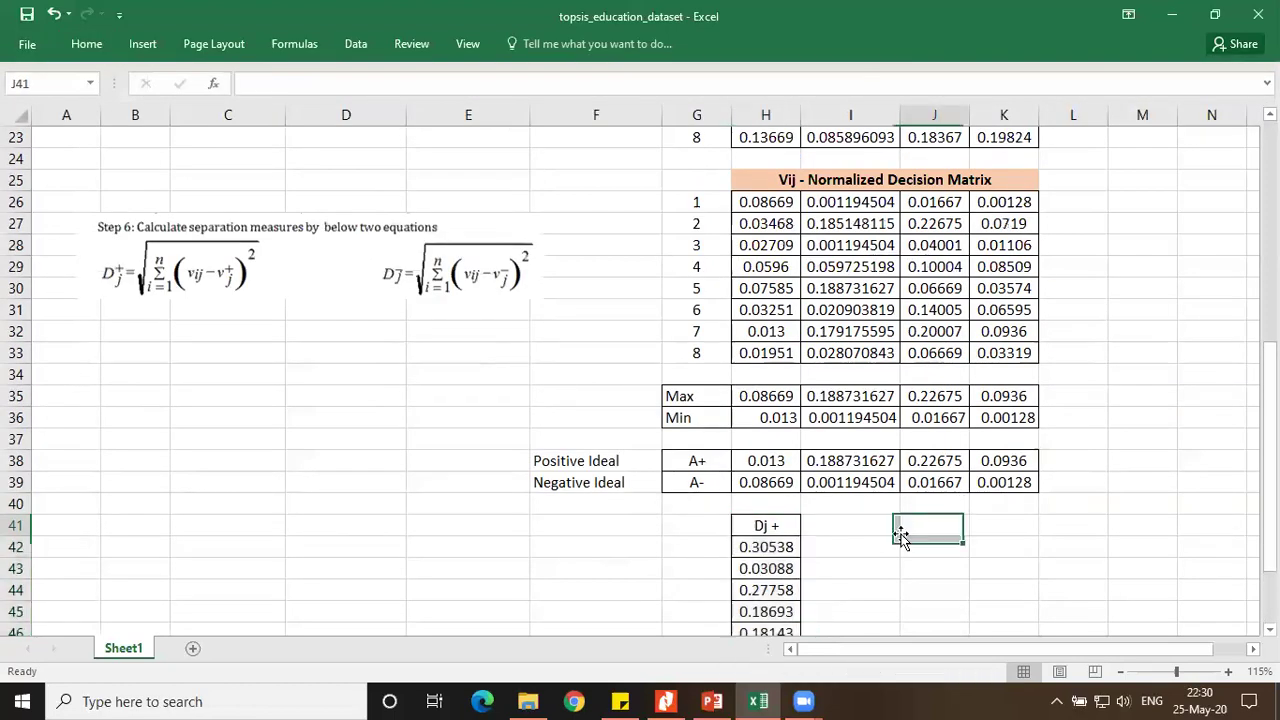
click(868, 530)
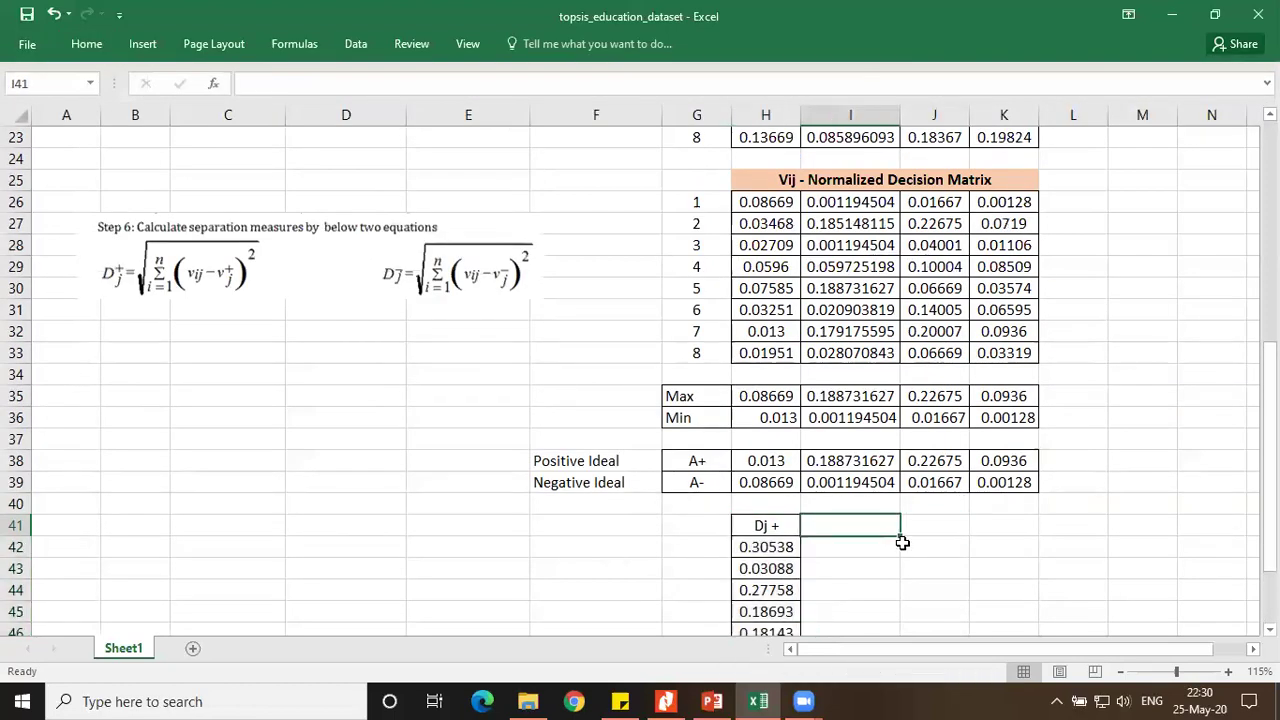
text(D)
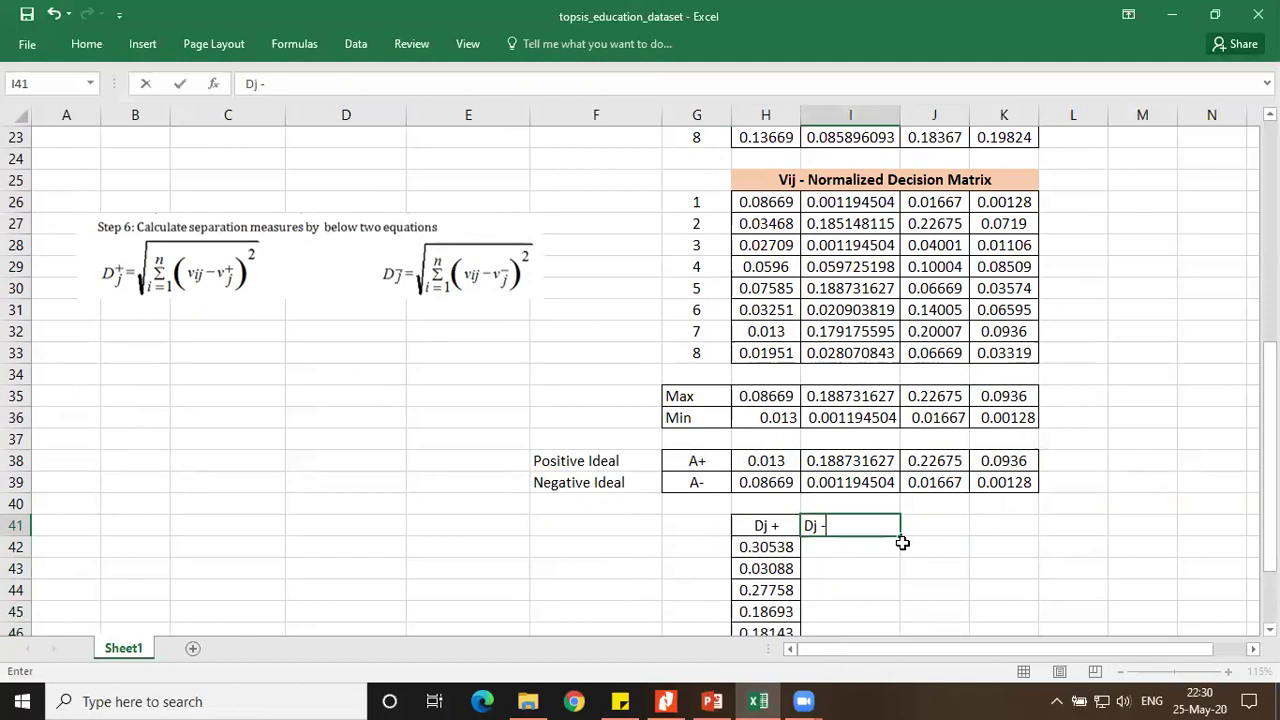
text(j -)
key(Return)
Start the Dj - formula in I42 with =sqrt(((H26-$H$39)^2), enclosing the first squared difference in its own parentheses
text(=)
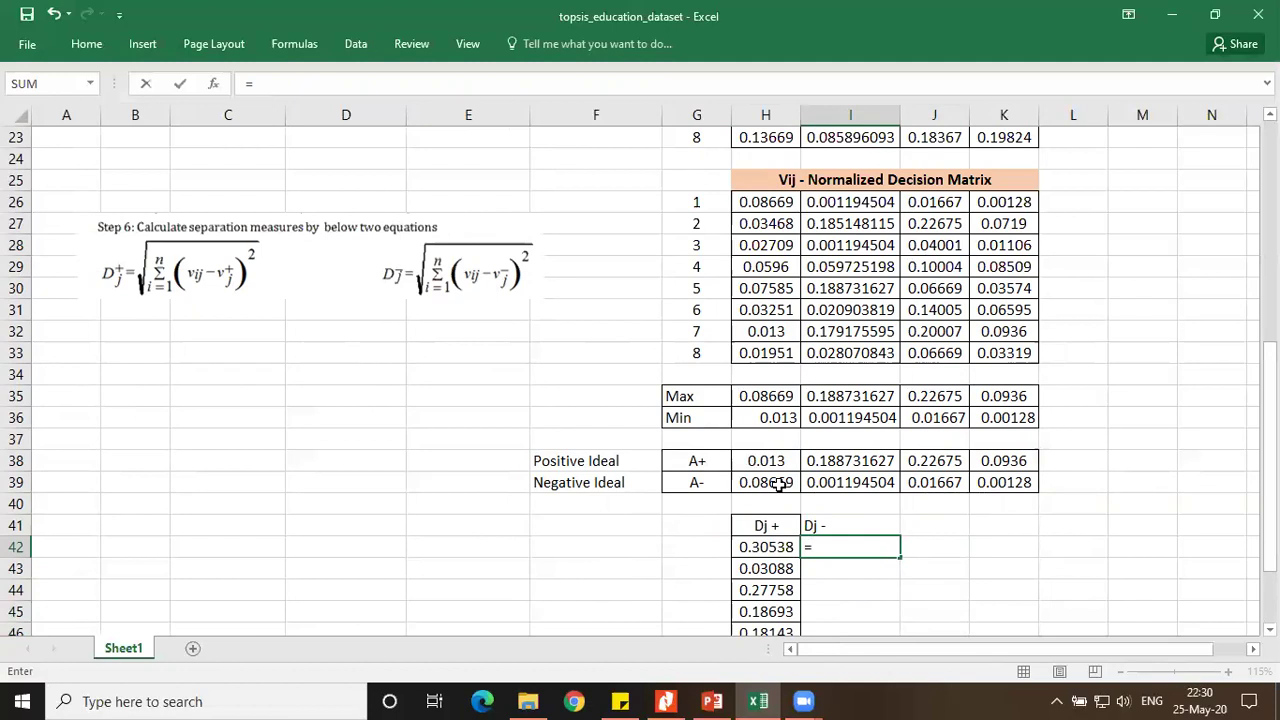
text(sqrt(()
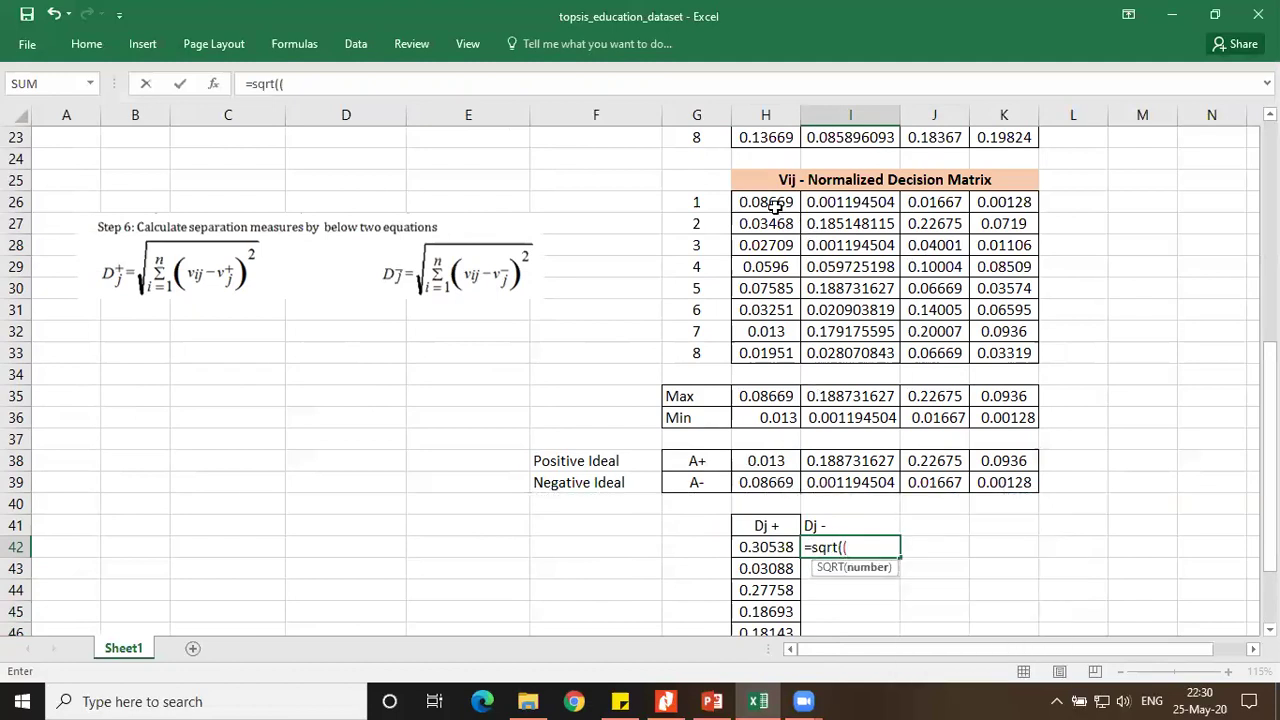
click(775, 205)
text(-)
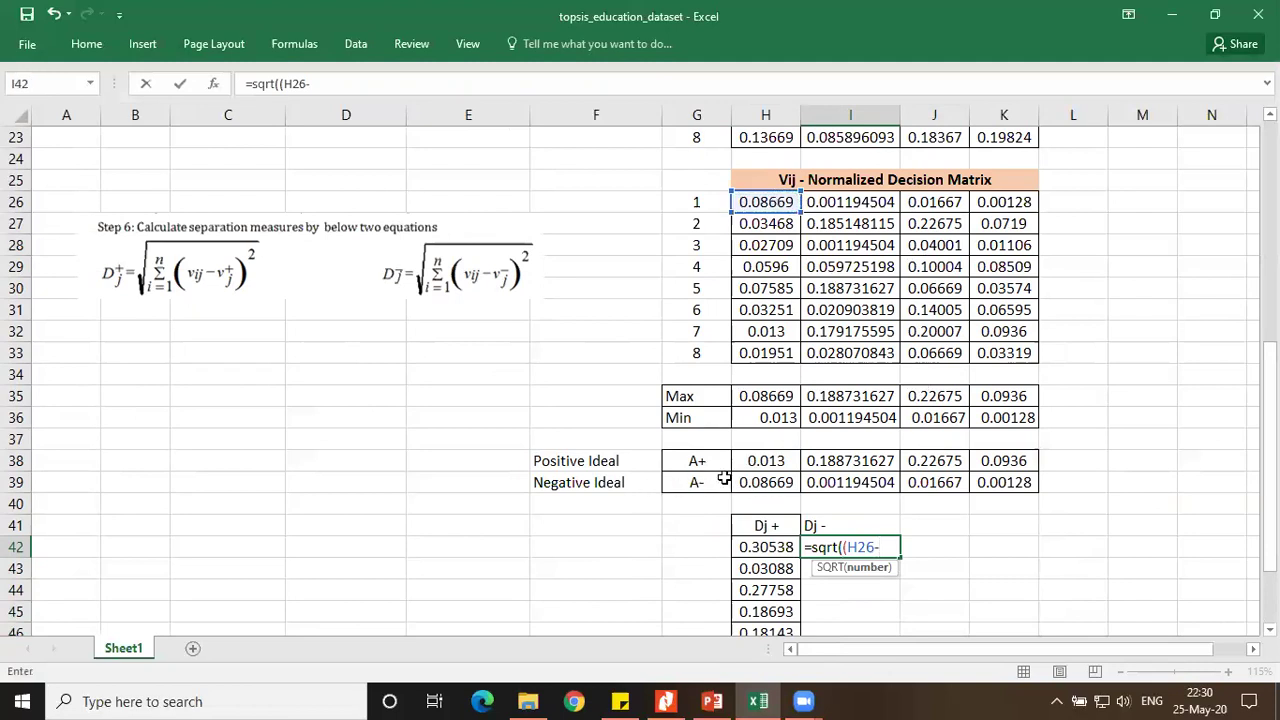
click(766, 482)
key(F4)
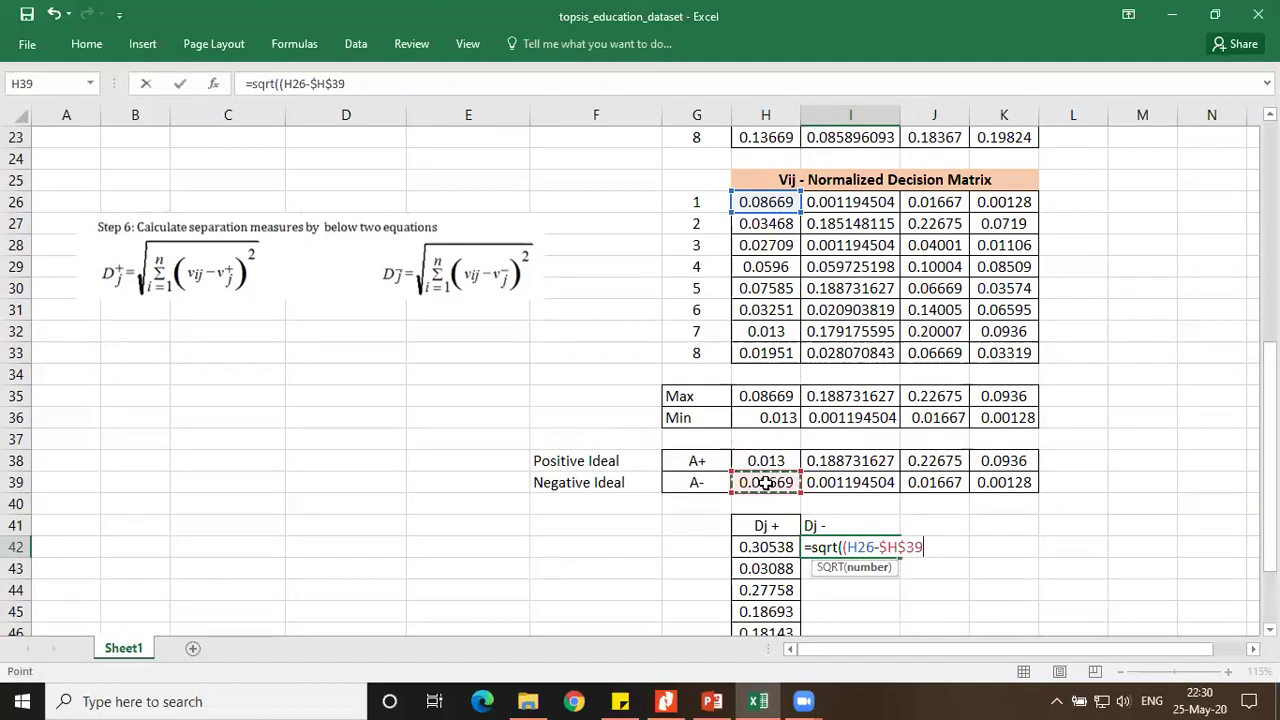
text()^2)
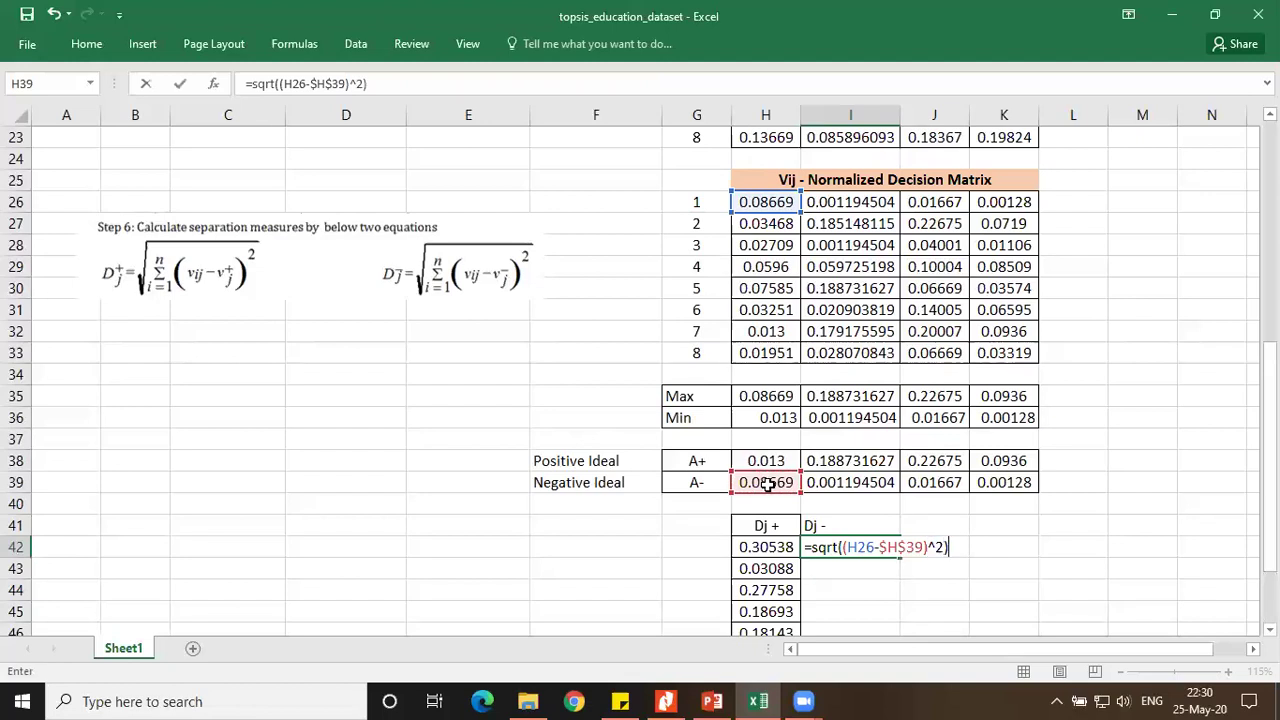
click(843, 548)
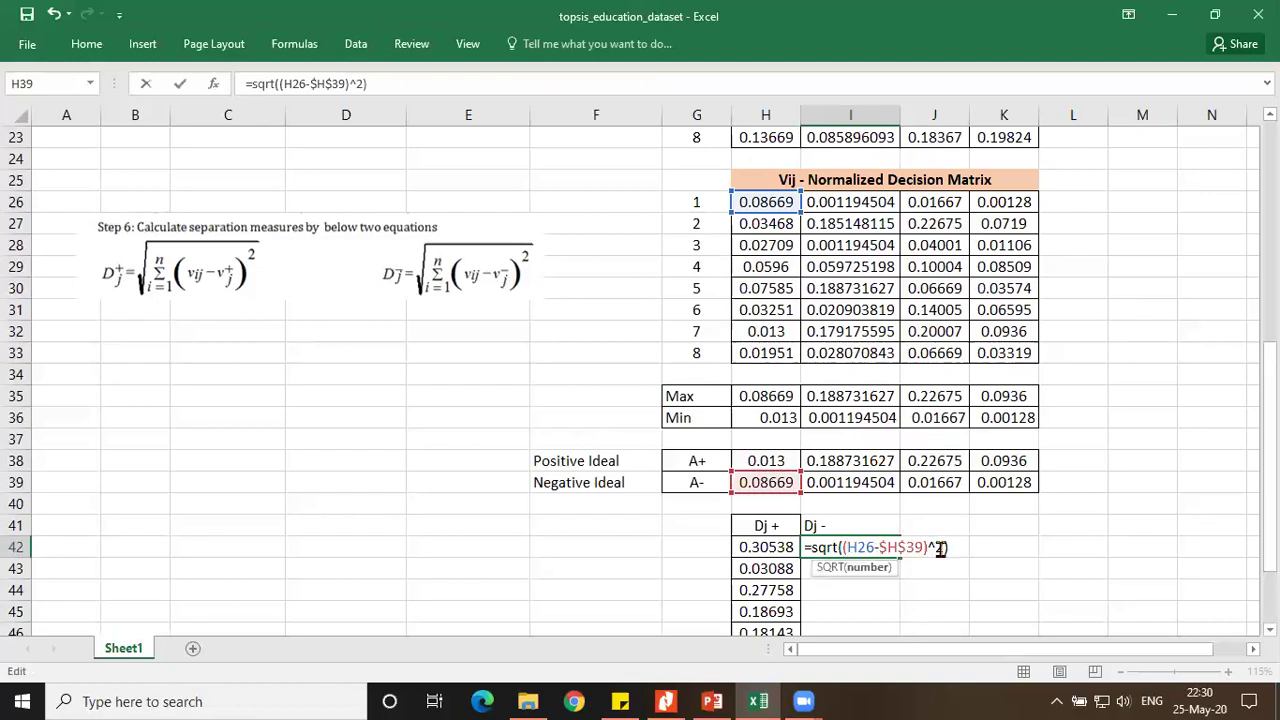
text(()
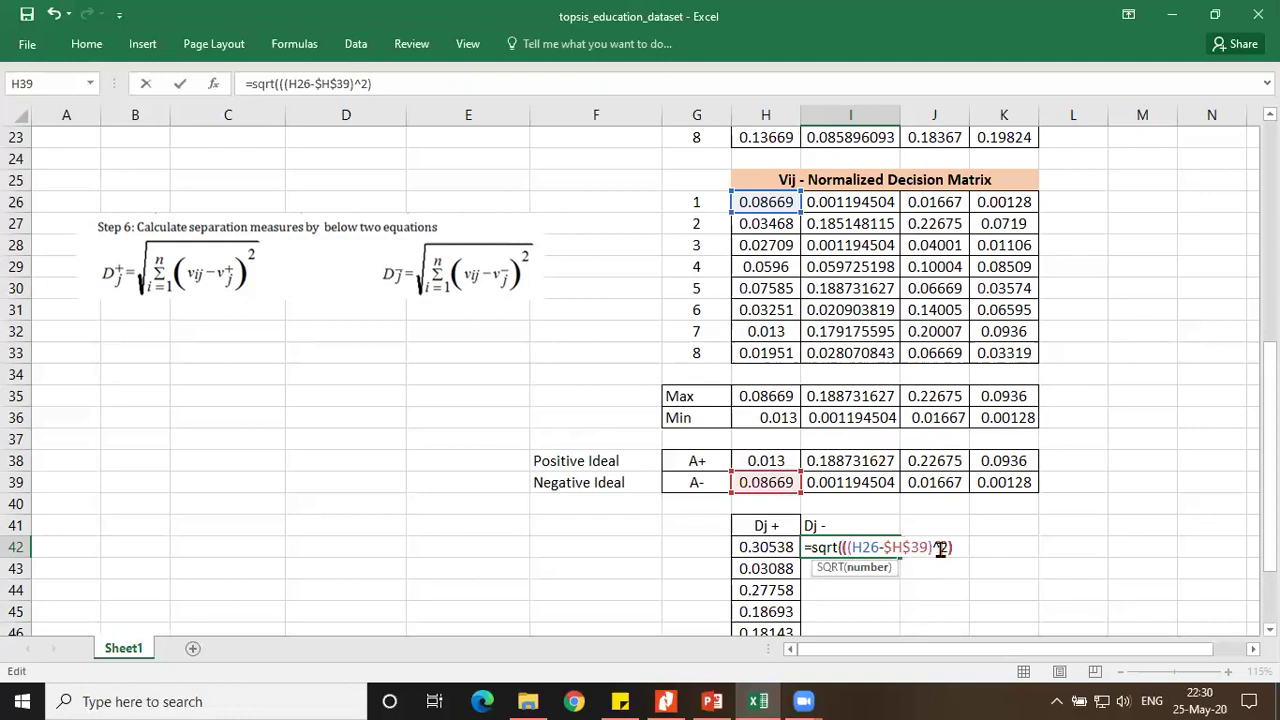
Add the second squared difference, +((I26-$I$39)^2), to the I42 formula and open the third term with +((
click(958, 547)
click(848, 203)
text(-)
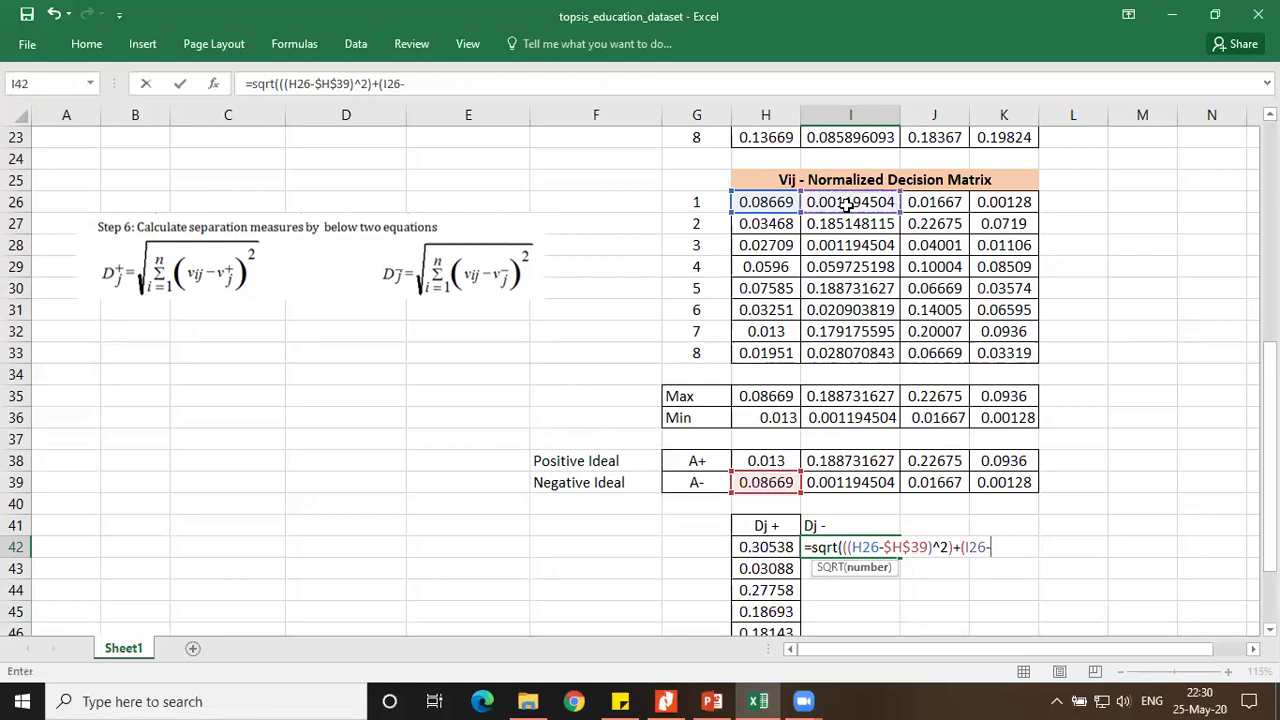
click(870, 484)
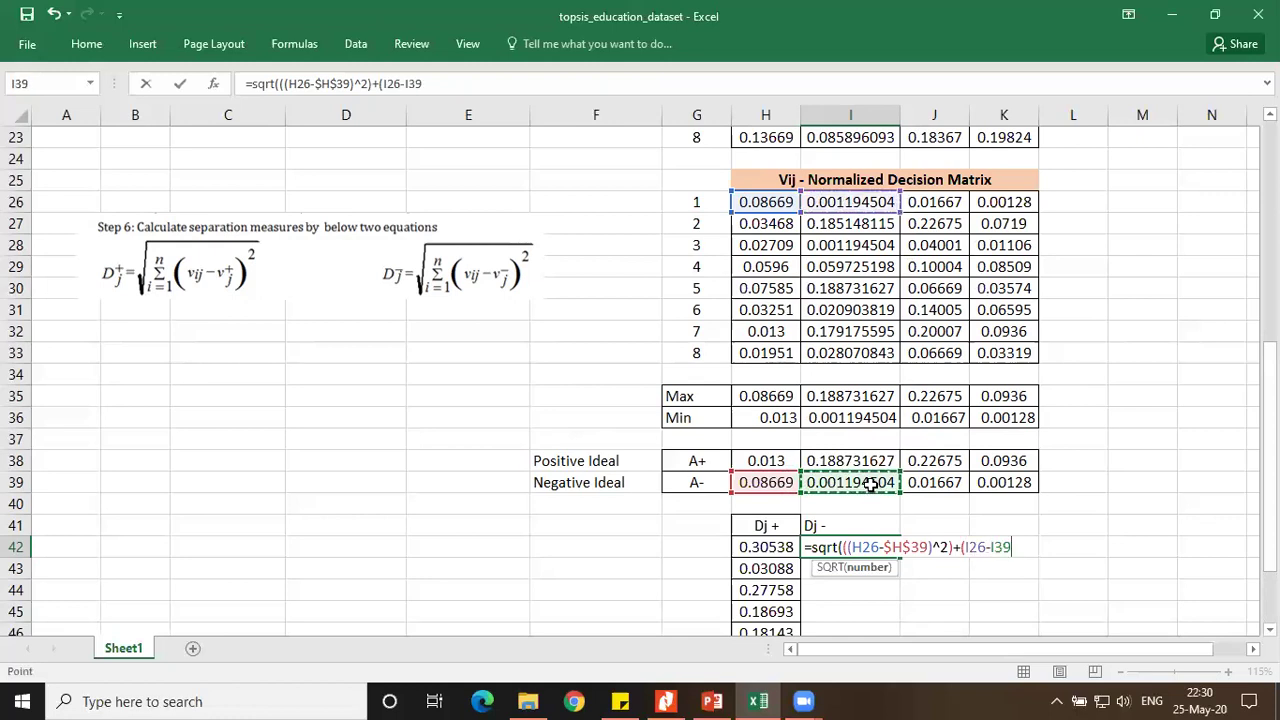
key(F4)
text()^2)
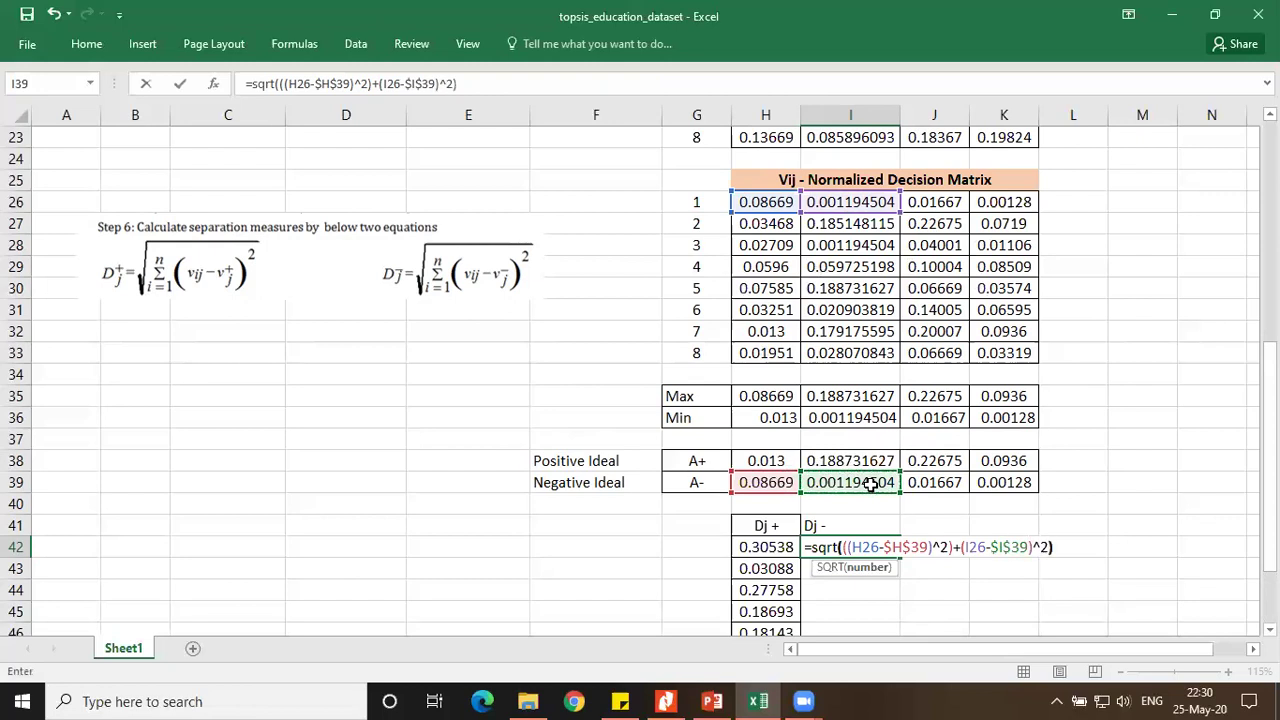
click(958, 548)
text((()
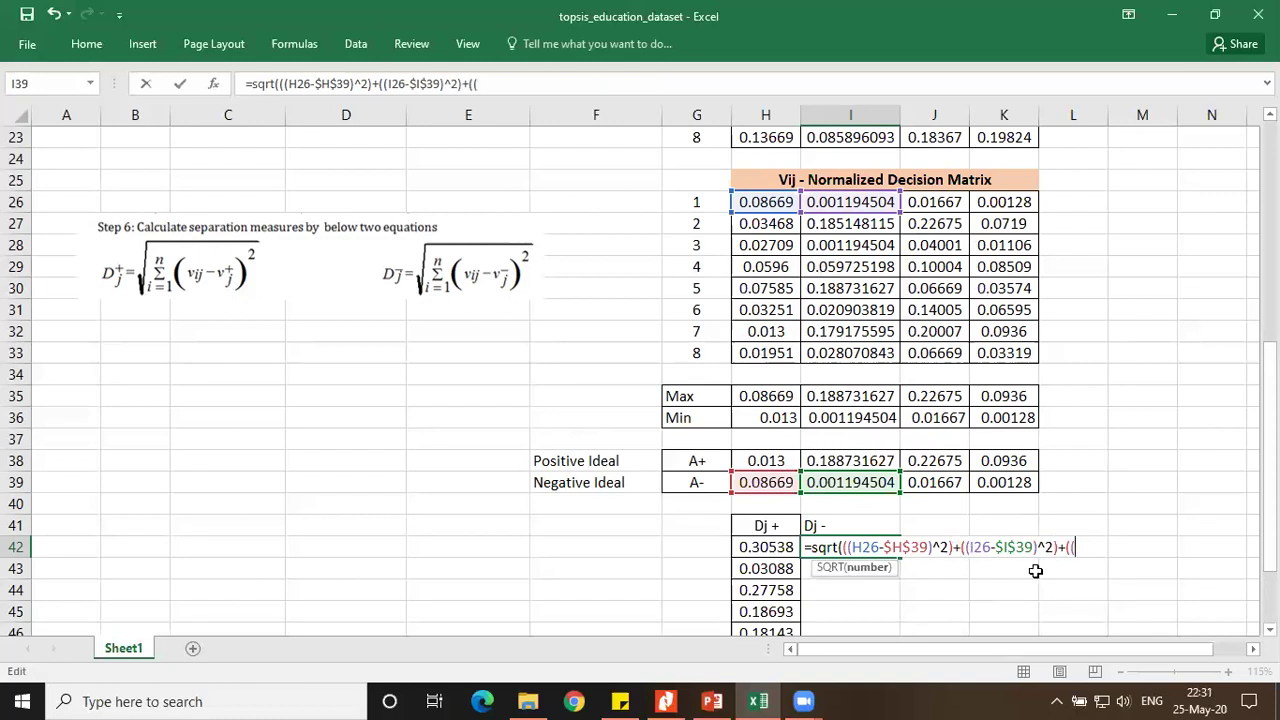
Complete the third squared difference (J26-$J$39)^2 in the I42 formula and open the fourth term with +((
click(940, 204)
text(-)
click(944, 483)
key(F4)
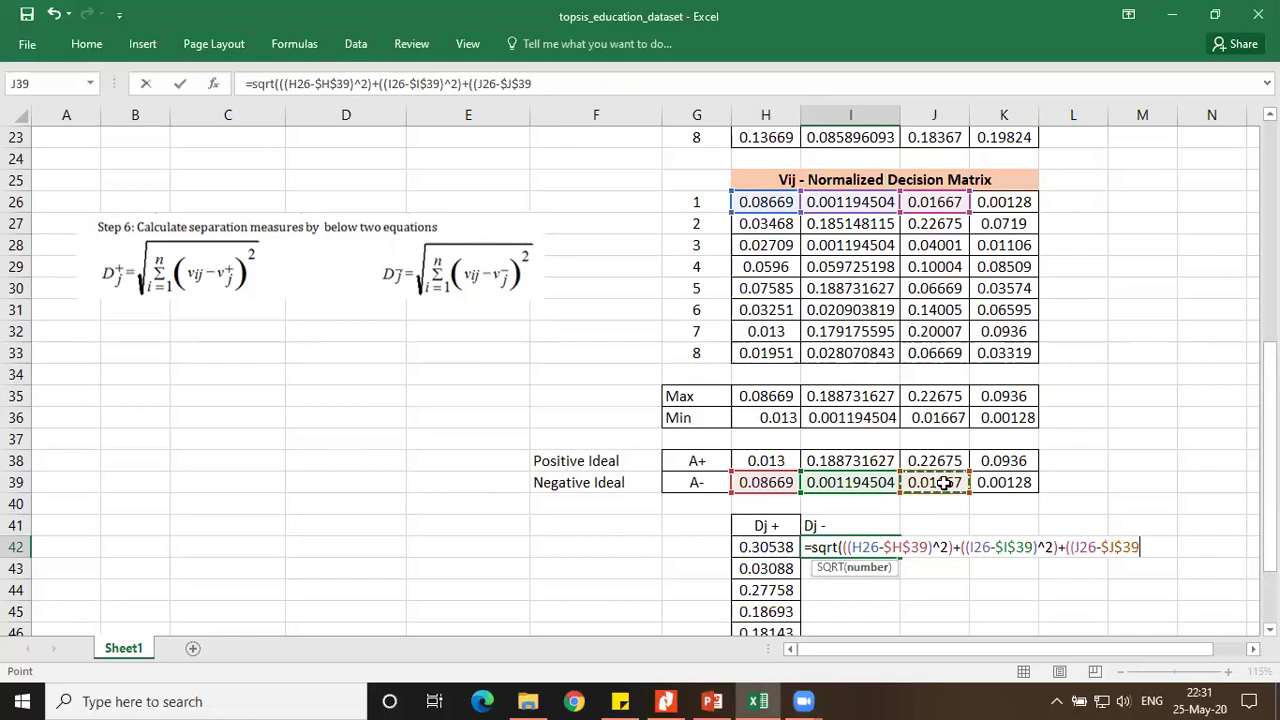
text()^2)+(()
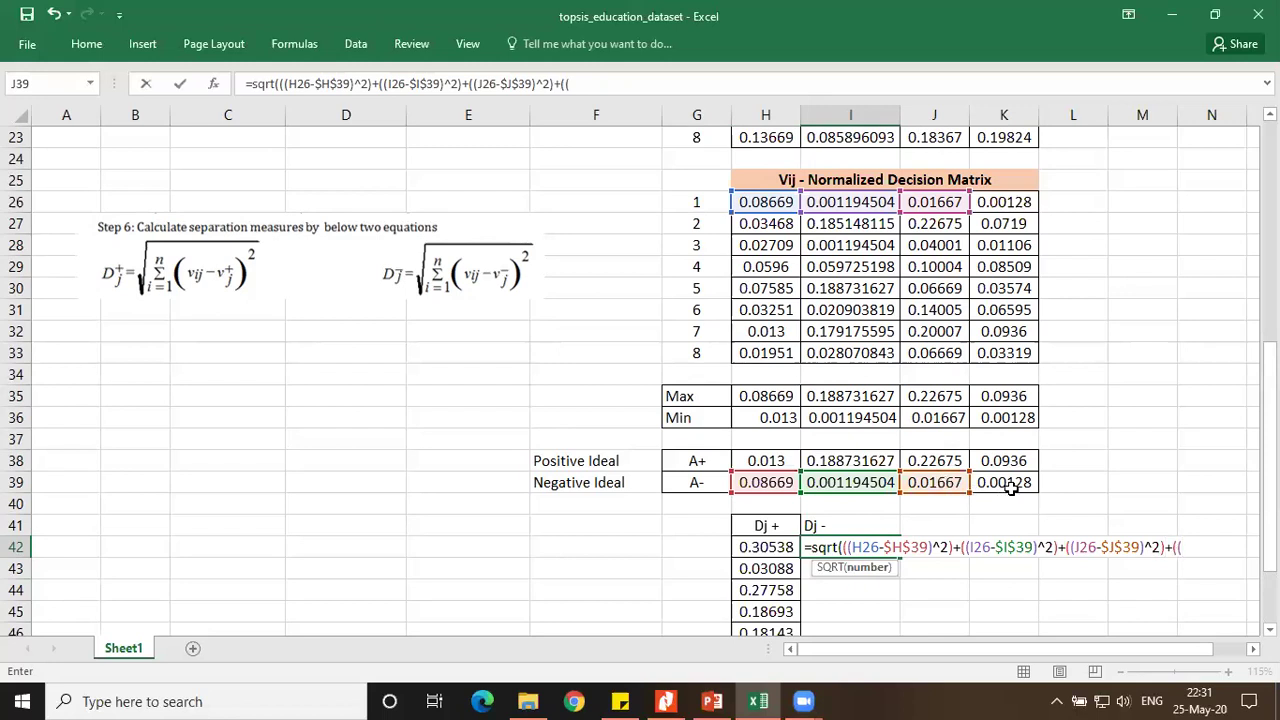
Complete the I42 formula with the fourth squared difference (K26-$K$39)^2, close the square root and enter it
click(1012, 200)
text(-)
click(1020, 482)
key(F4)
text())
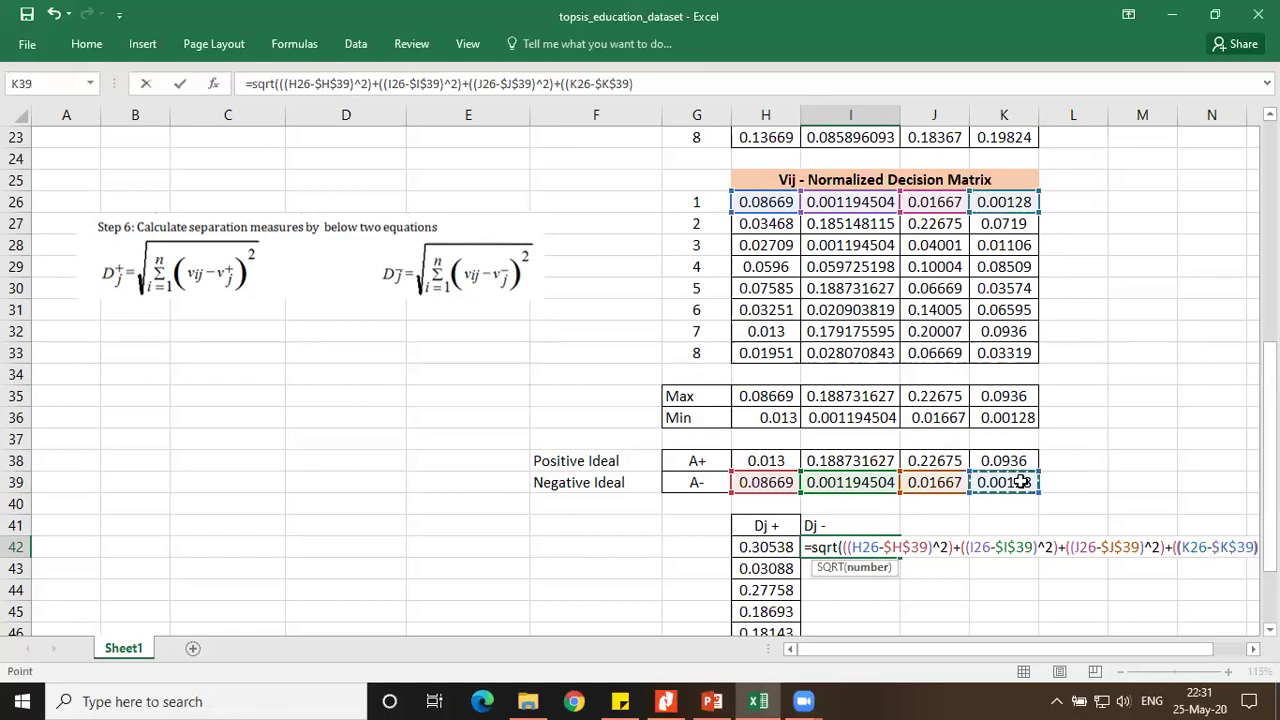
text(^2)))
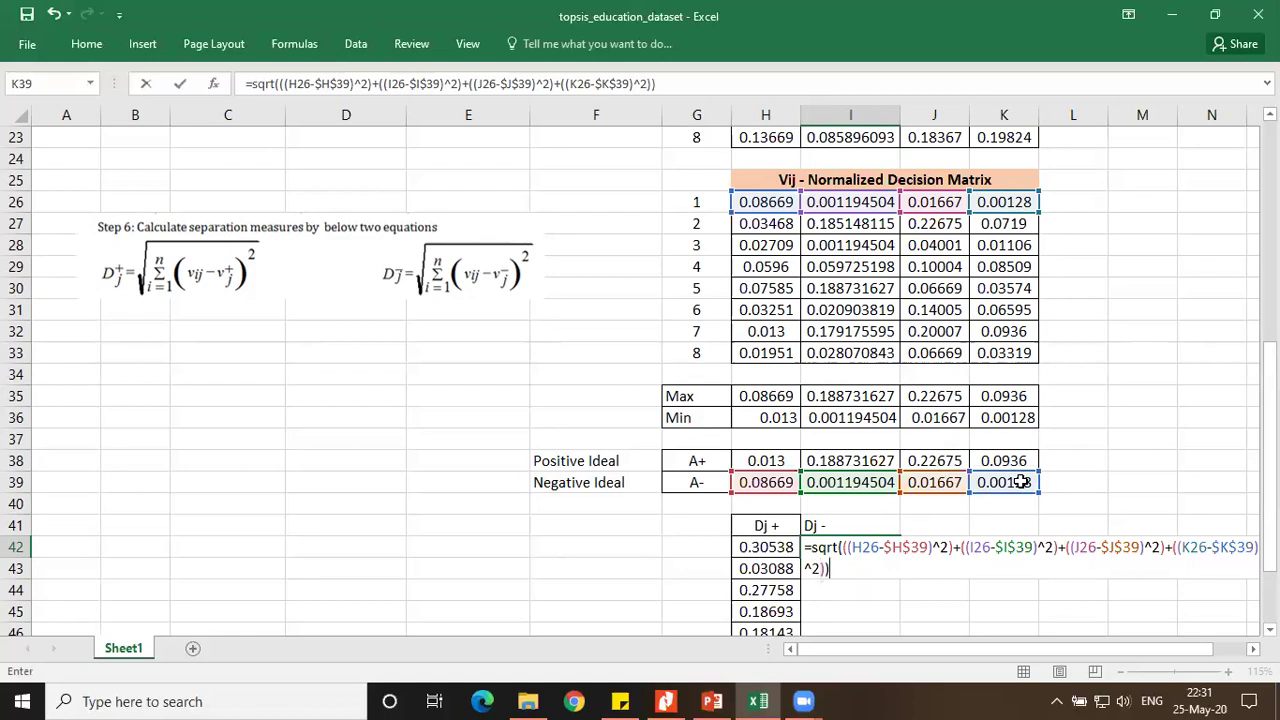
key(Return)
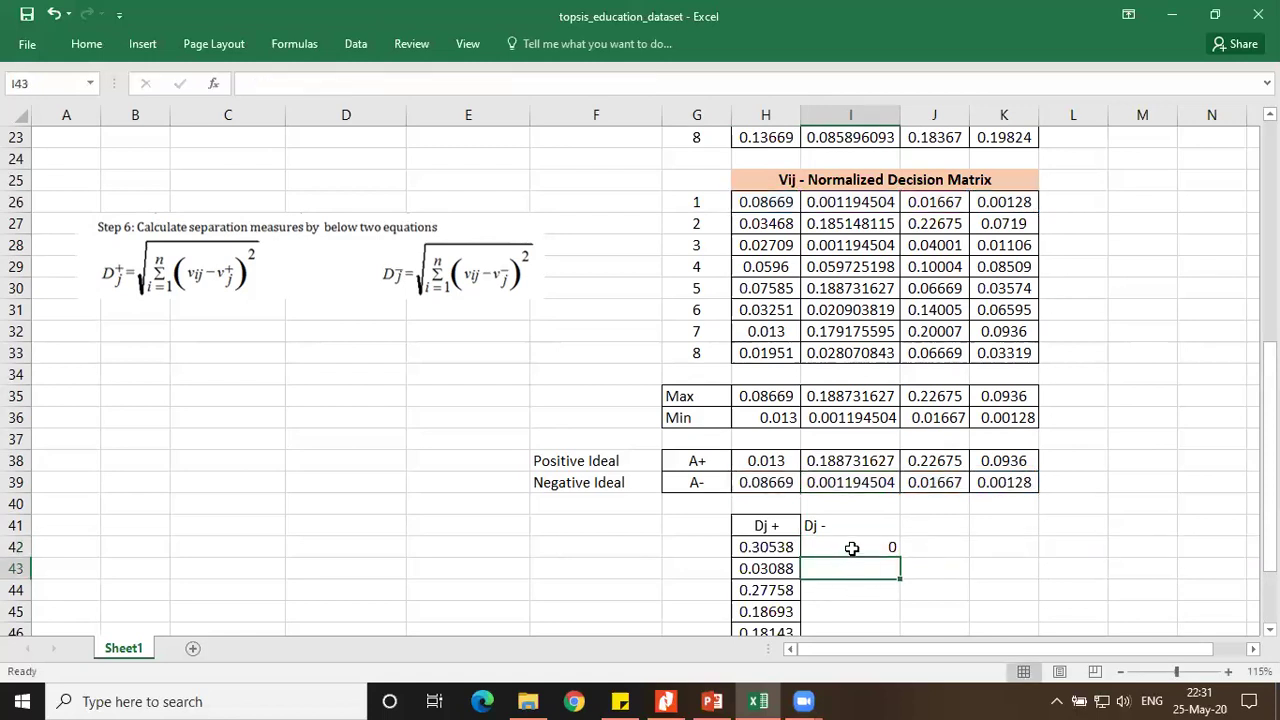
Check the Dj - formula in I42 without changing it, and fill it down through I50
double_click(852, 548)
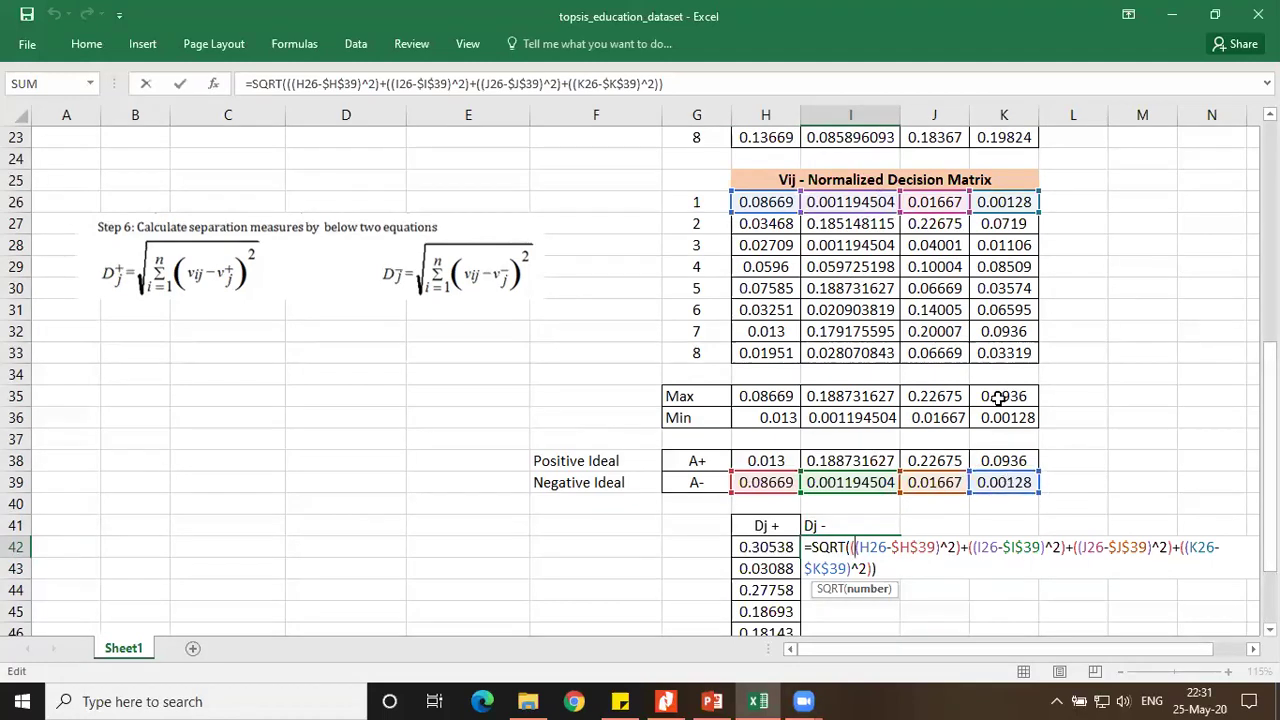
key(ctrl+Return)
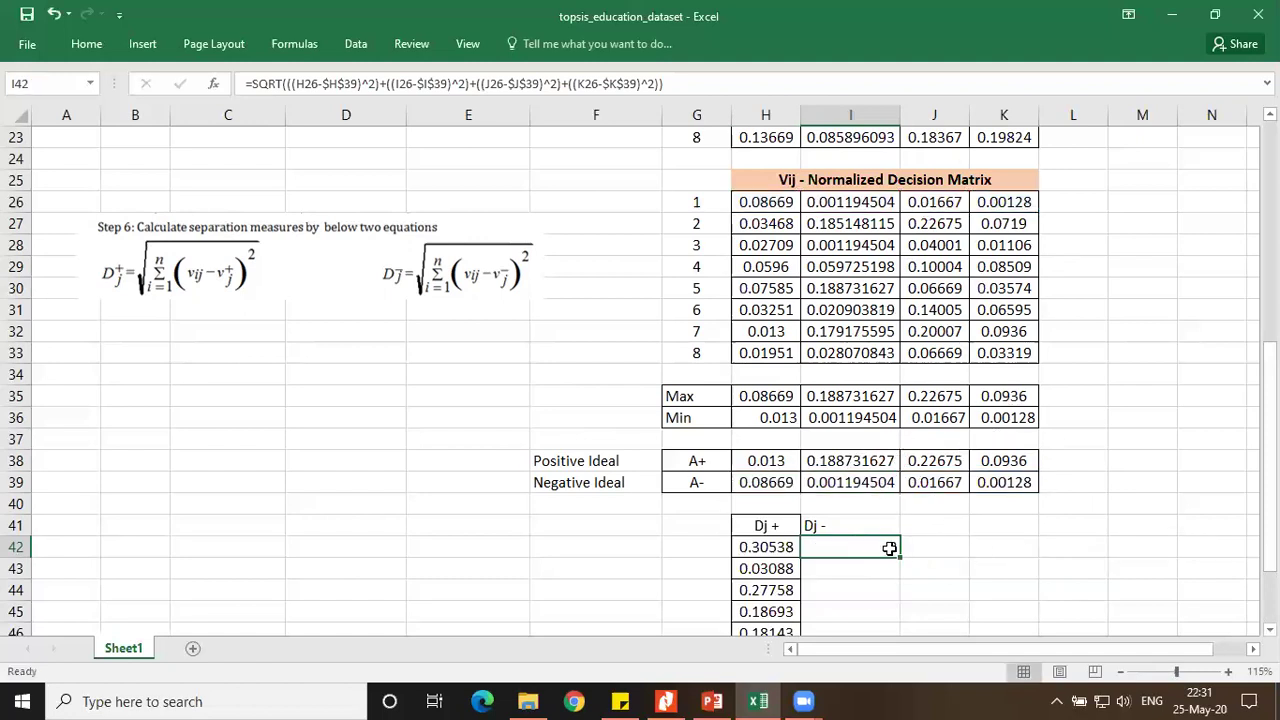
scroll(930, 447, down, 2)
drag(900, 425, 906, 603)
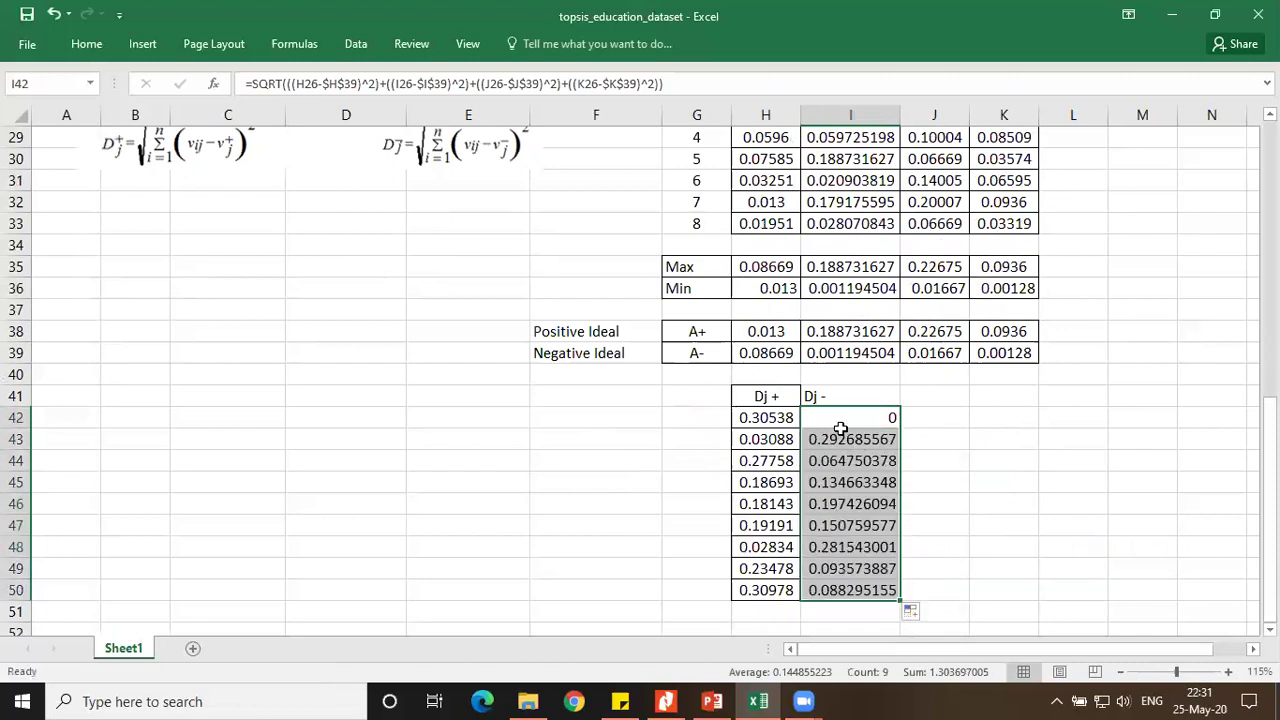
Apply all borders to the Dj - column in I41:I50 and center its contents
click(821, 397)
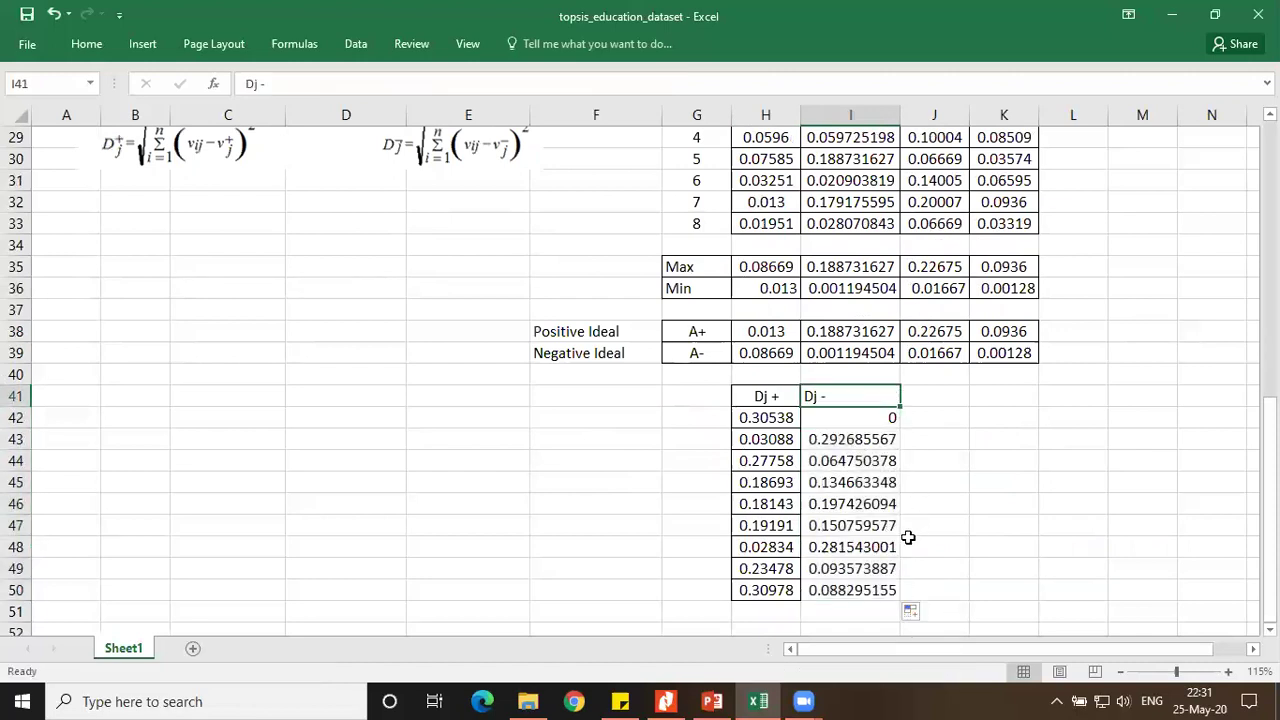
shift+click(868, 580)
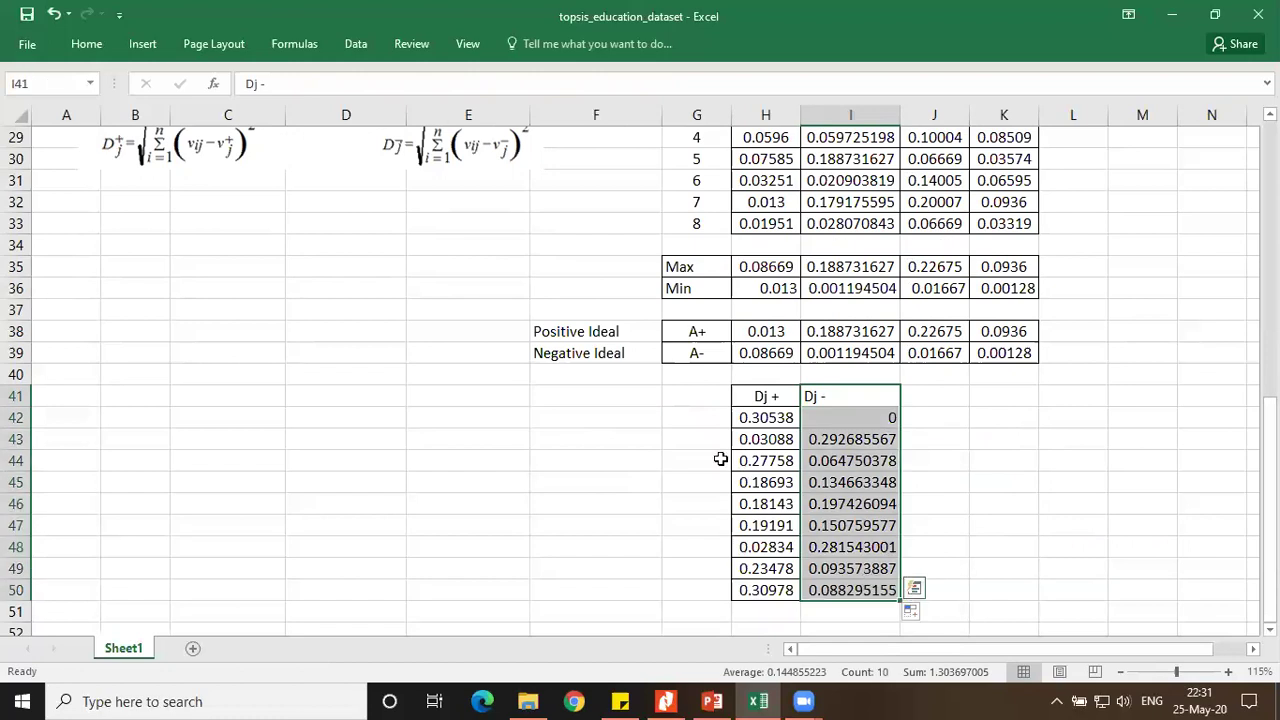
click(88, 45)
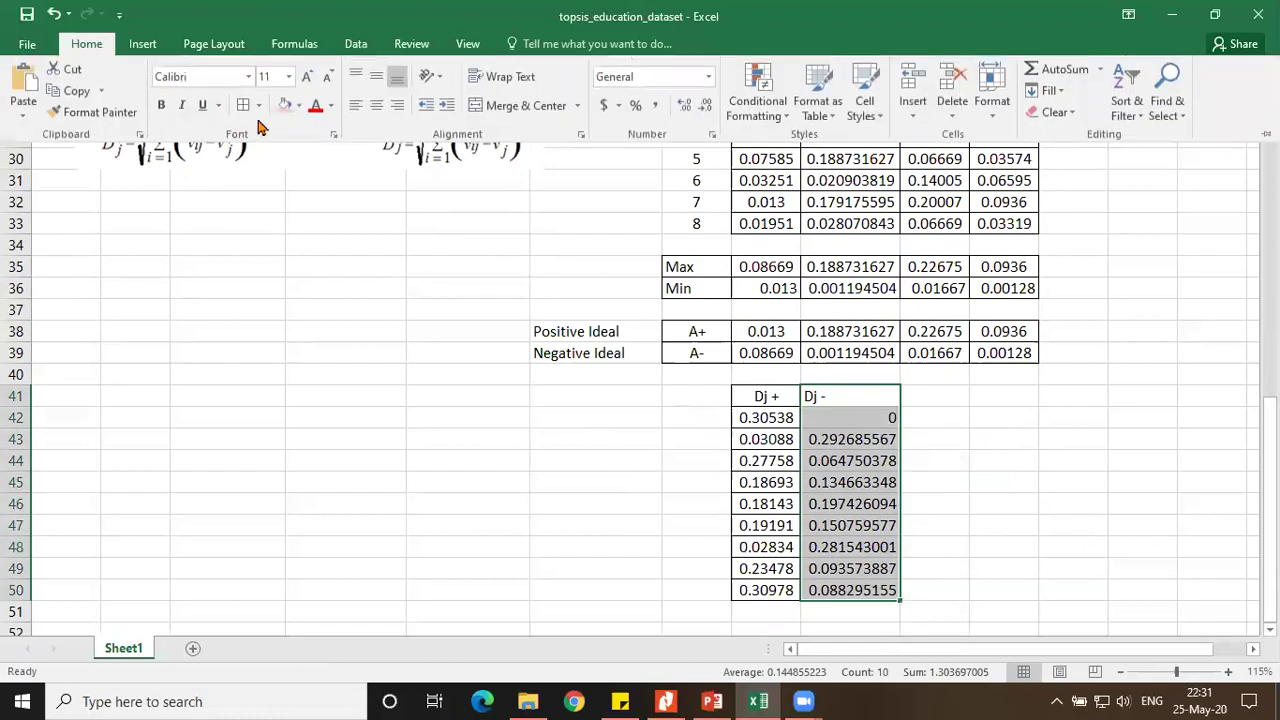
click(376, 105)
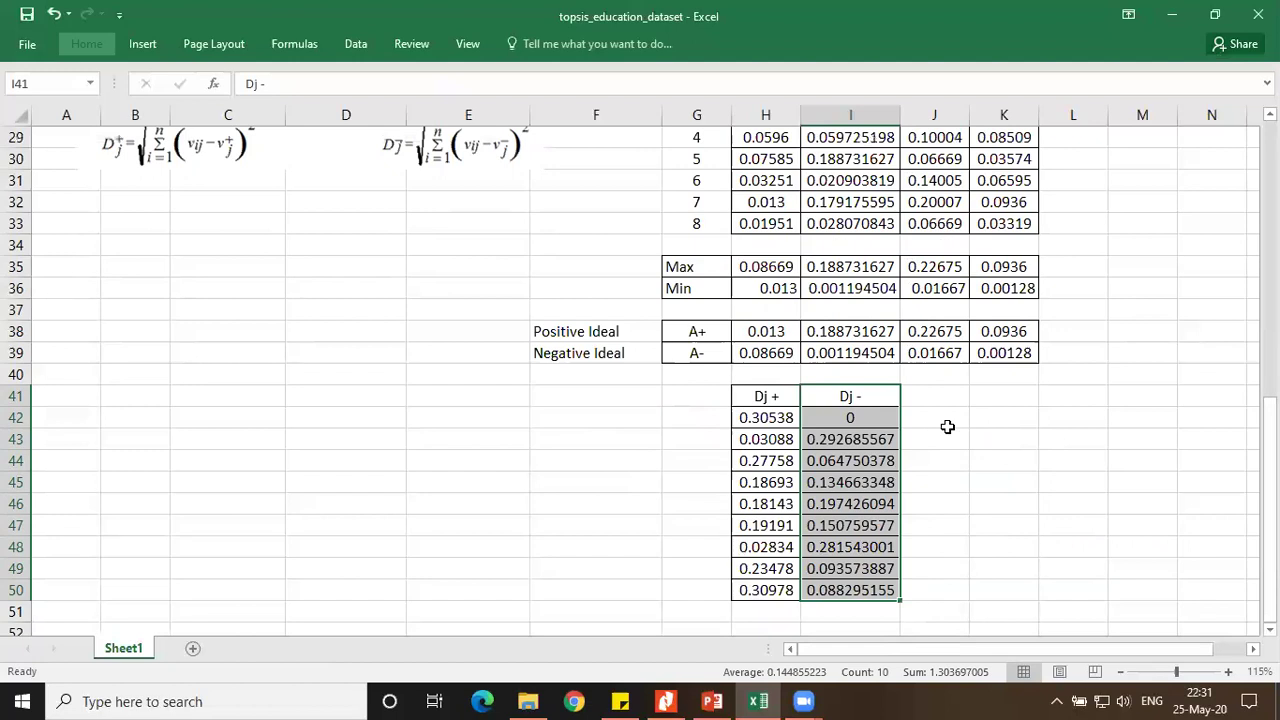
Remove the Step 6 separation measure equations picture from the sheet and select cell J47
scroll(503, 317, up, 2)
click(460, 290)
key(Escape)
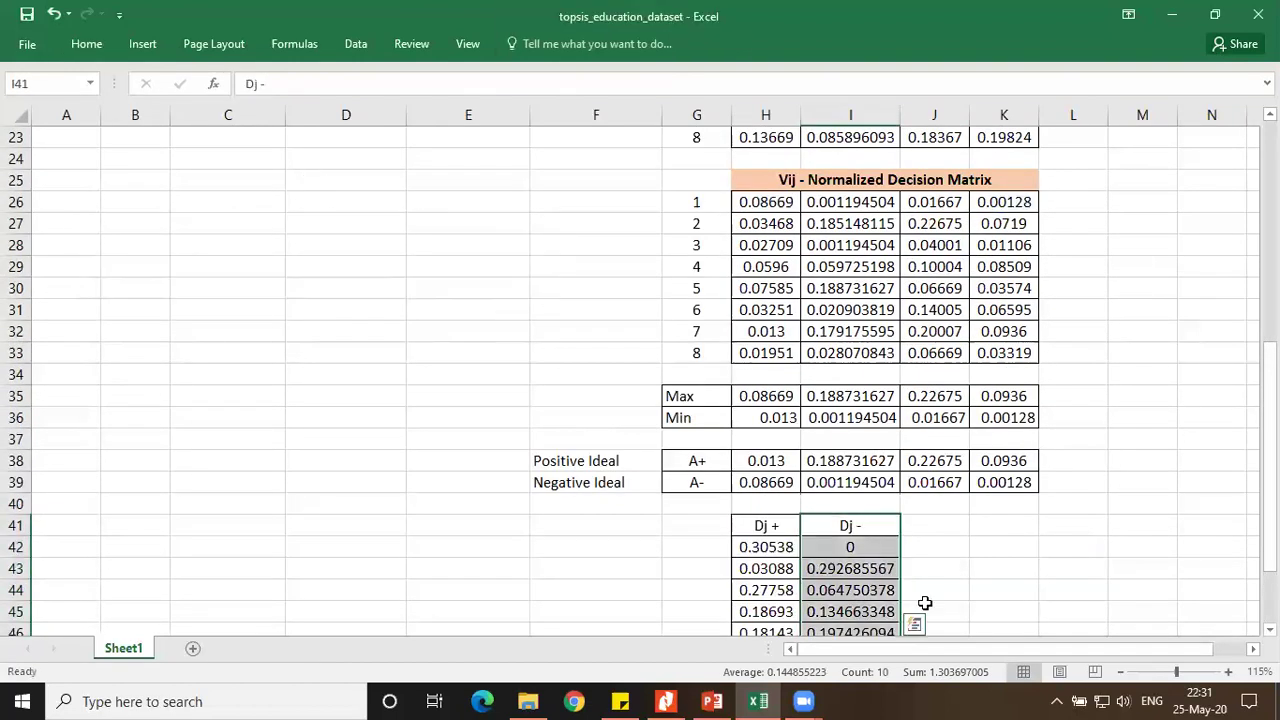
scroll(983, 563, down, 2)
click(935, 525)
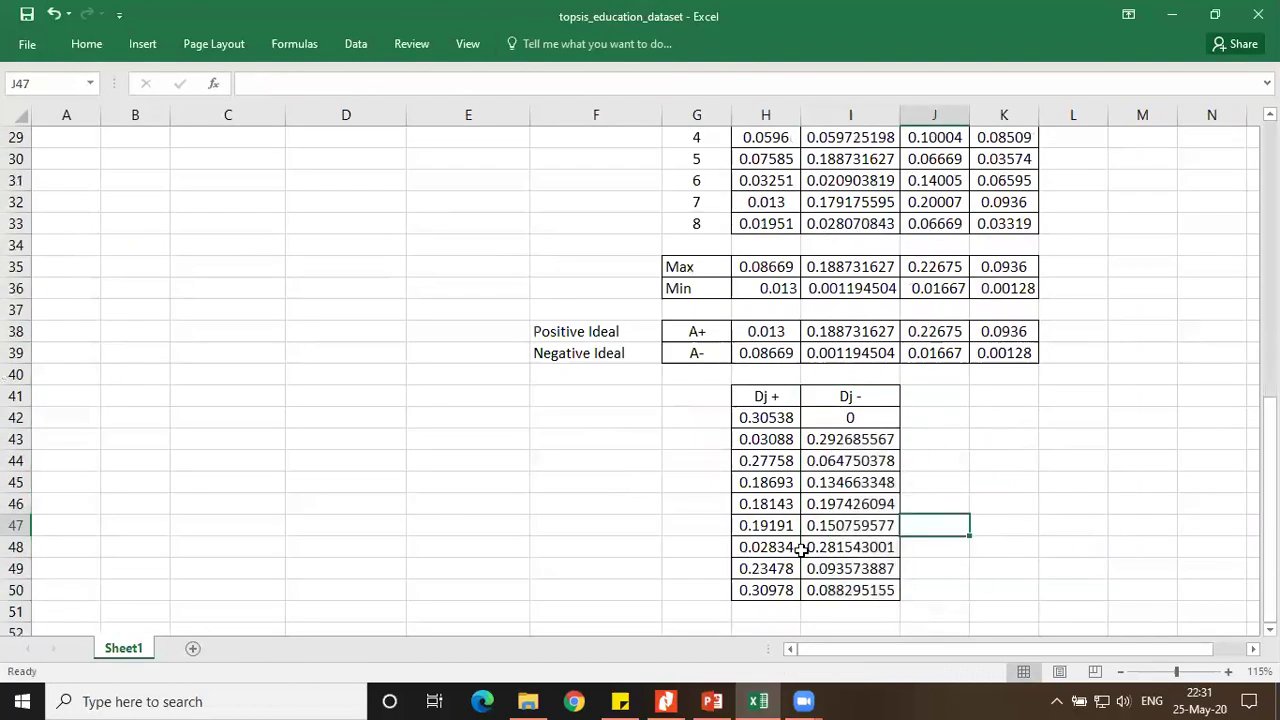
Check the Step 7 relative closeness equation in the PowerPoint slides, and enter the heading Pi * in K41 of the Excel sheet
click(712, 701)
click(625, 511)
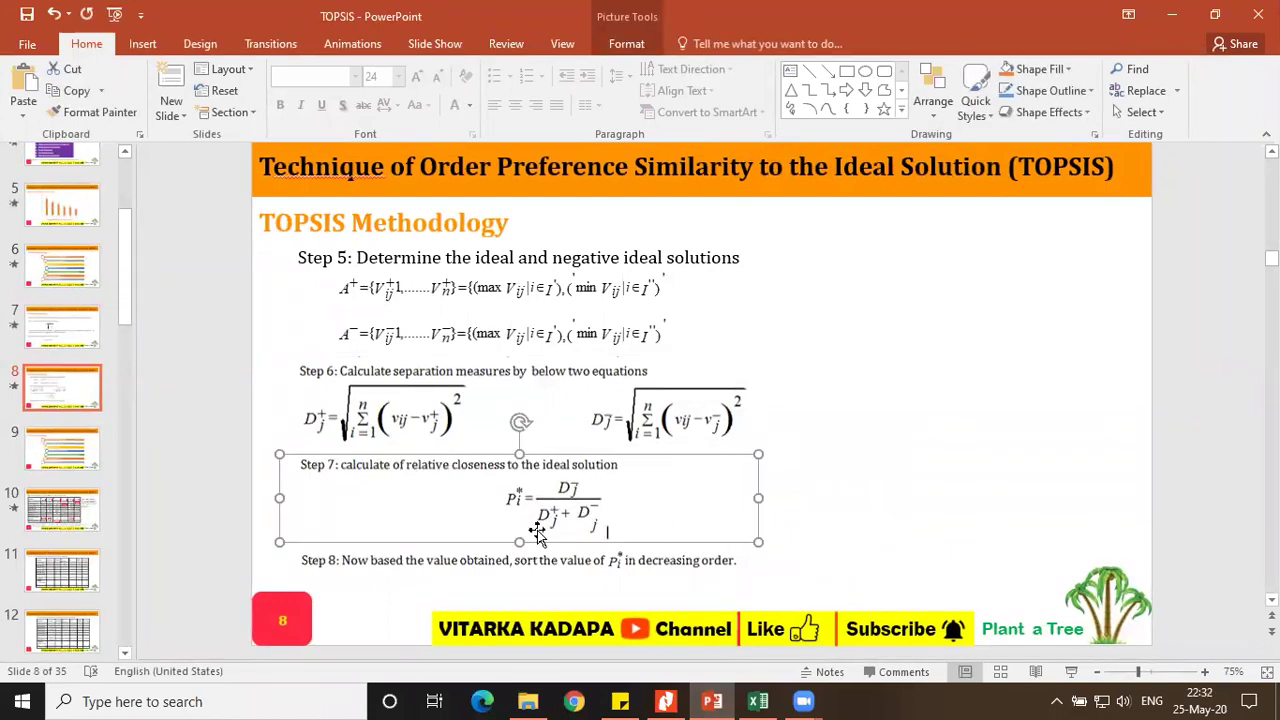
click(712, 701)
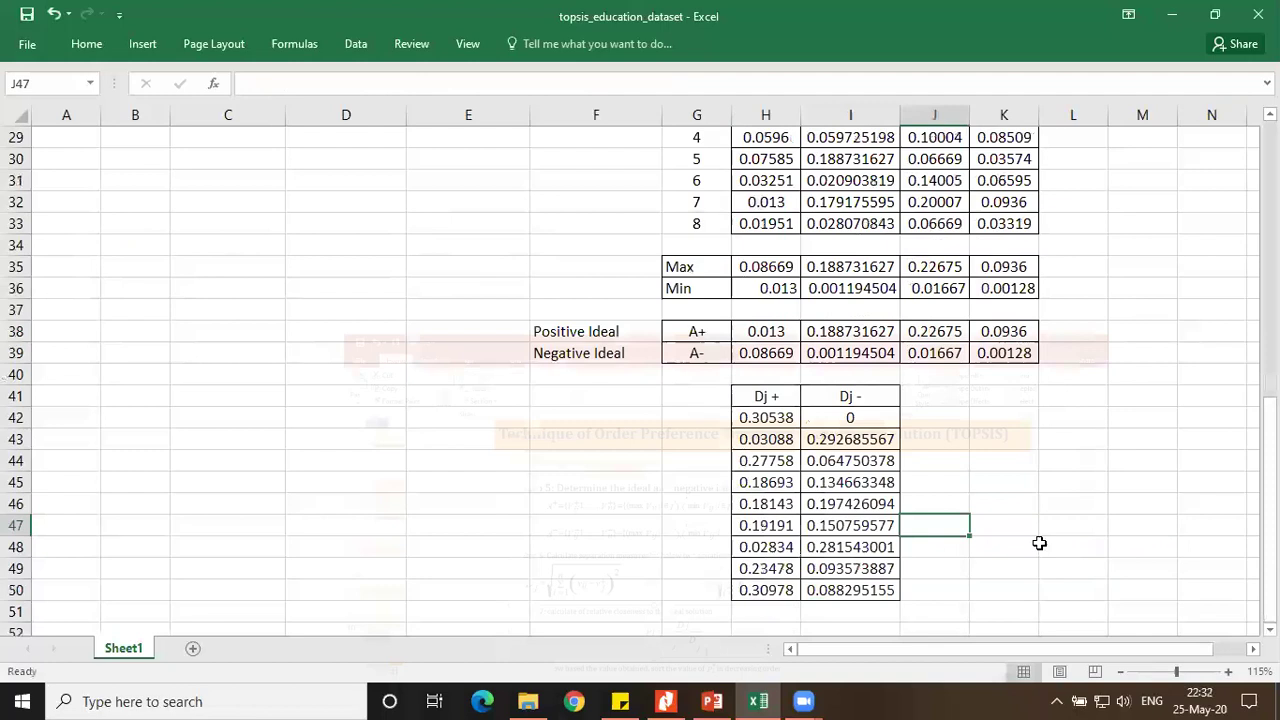
click(1000, 404)
text(Pi *)
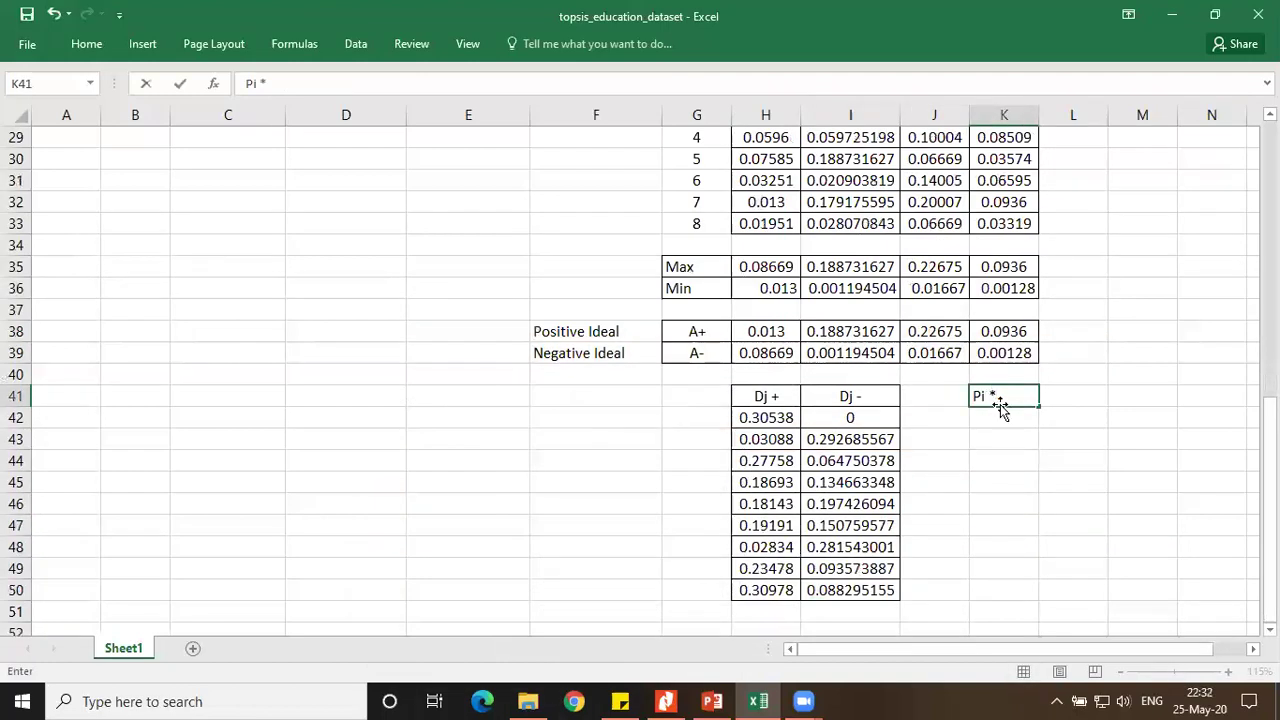
key(Return)
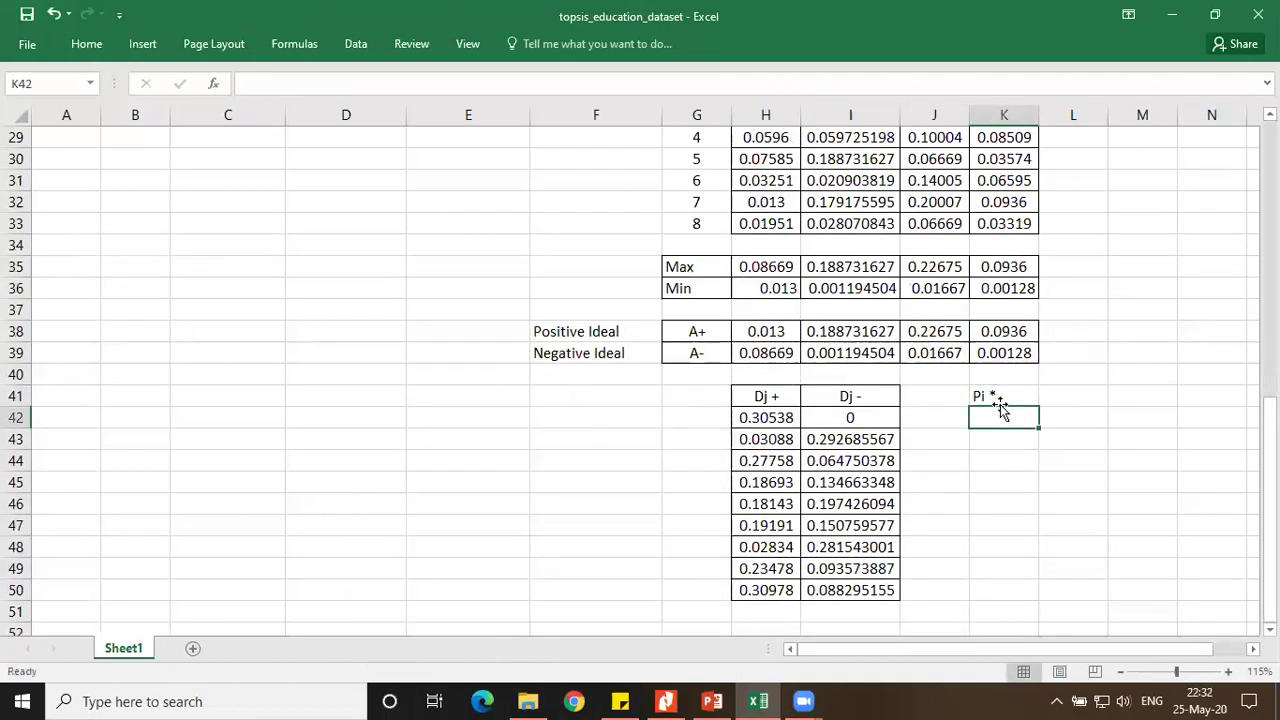
Recheck the Step 7 equation in PowerPoint and enter the relative closeness formula =I42/(H42+I42) in K42 of the Excel sheet
key(alt+Tab)
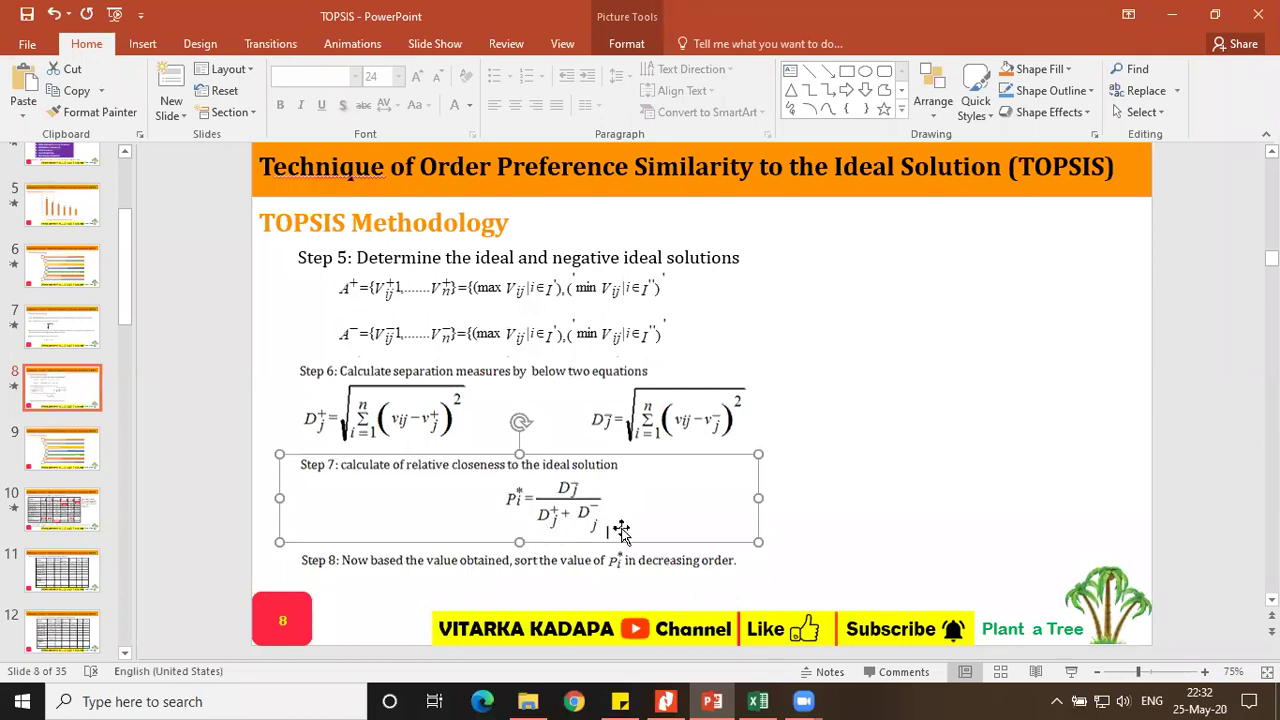
key(alt+Tab)
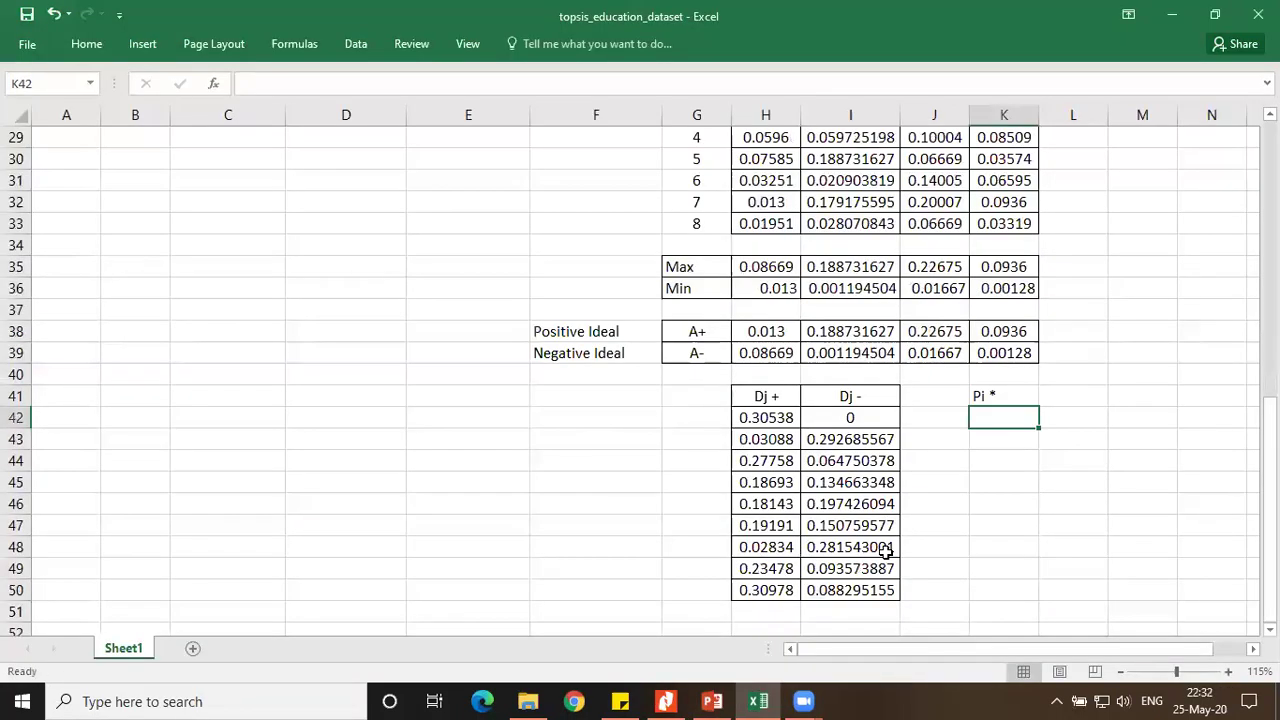
text(=)
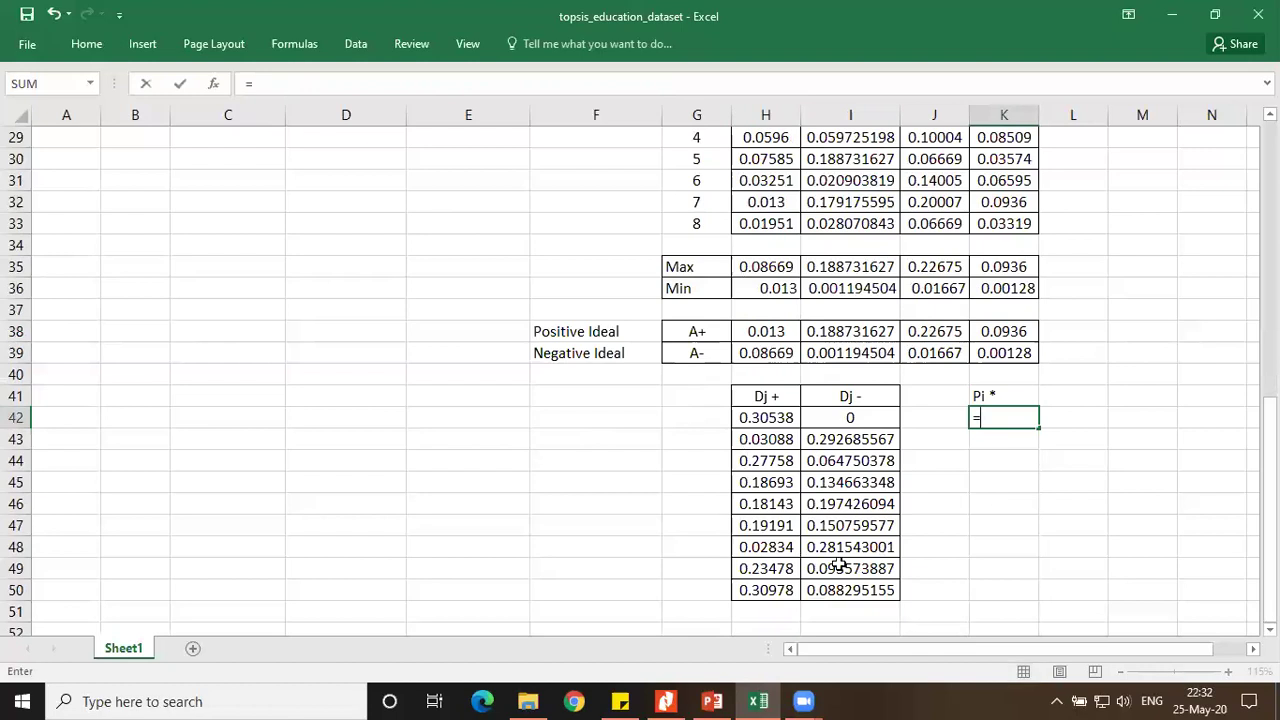
click(833, 417)
text(/()
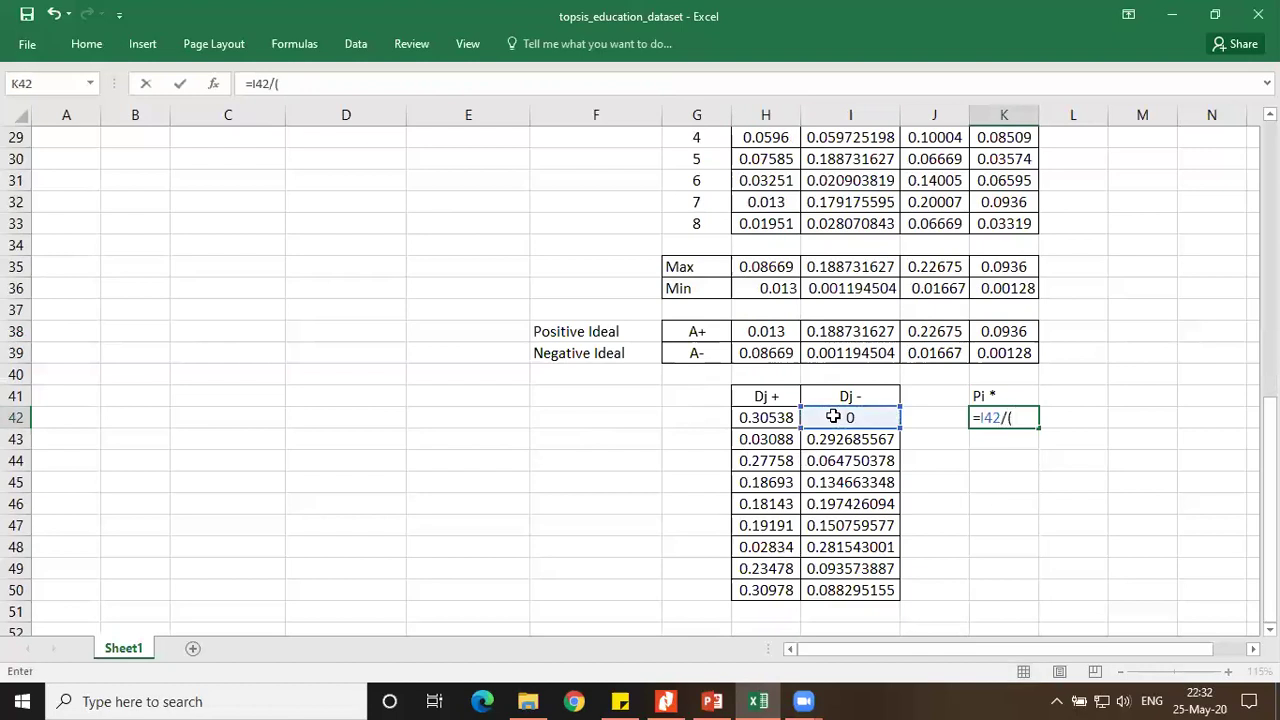
click(778, 418)
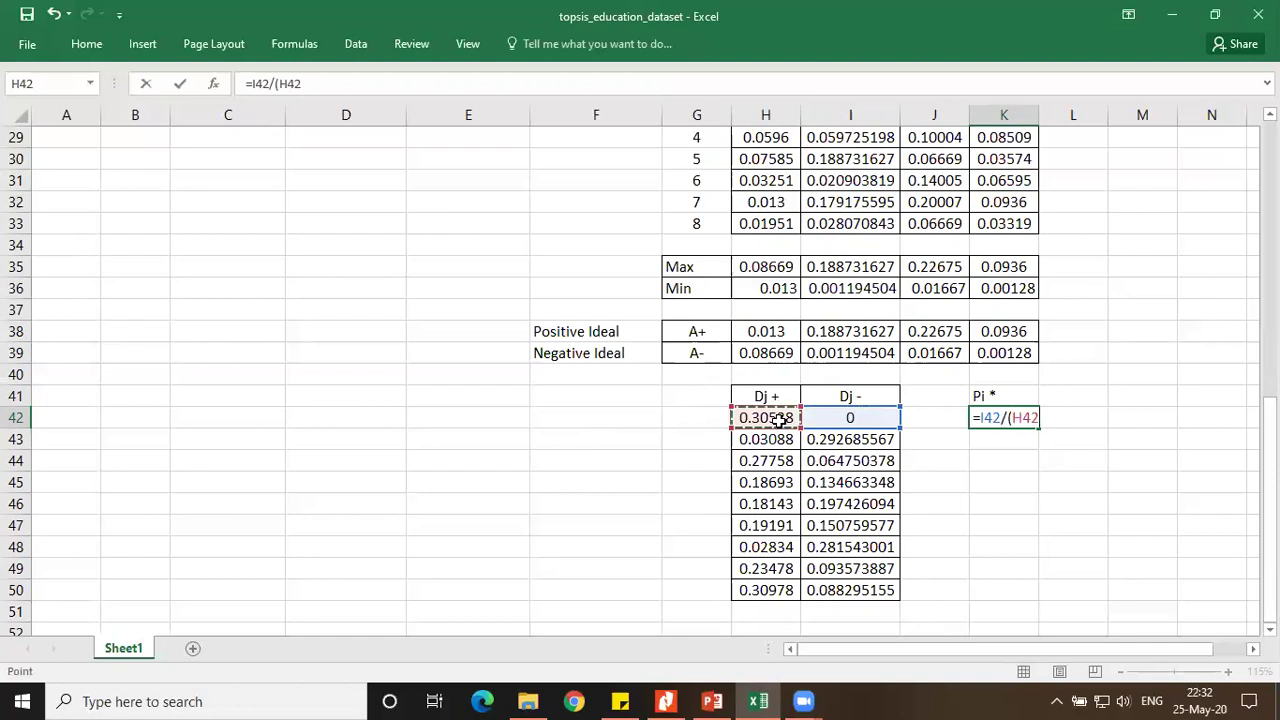
text(+)
click(850, 420)
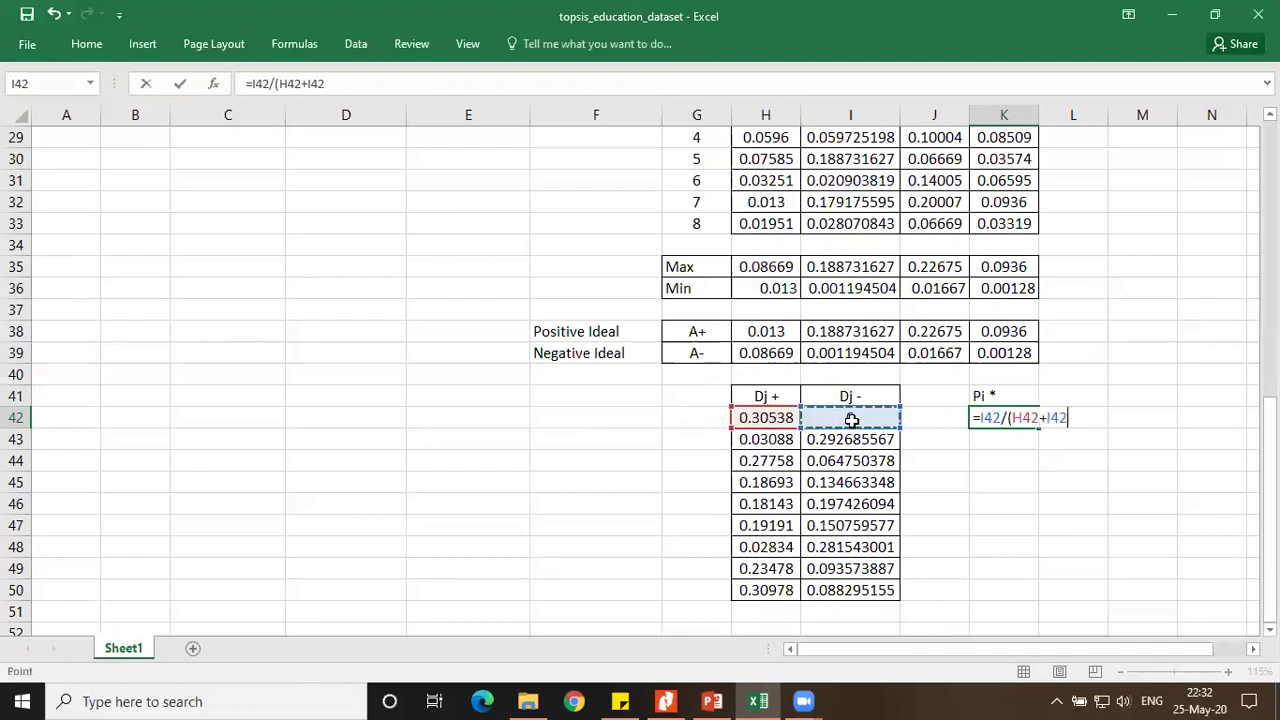
key(Return)
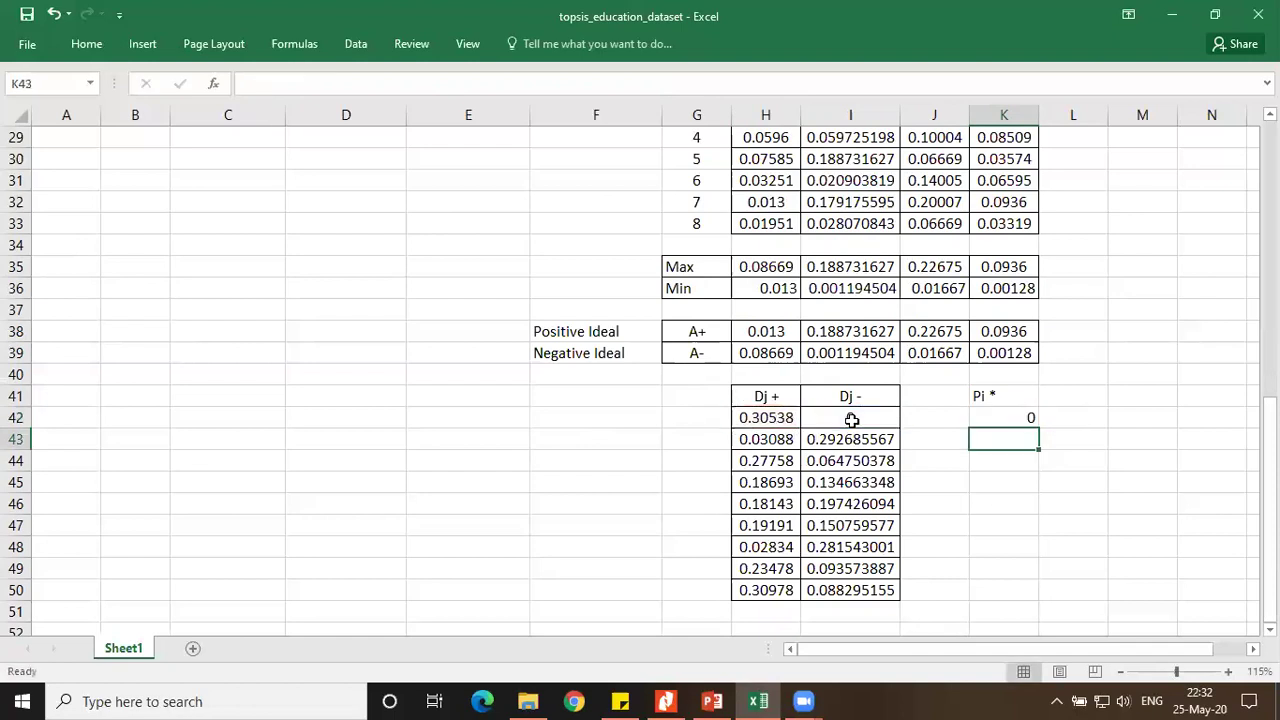
Fill the Pi * formula down from K42 through K50 and format the values centered with all borders
click(1008, 417)
drag(1039, 428, 1050, 611)
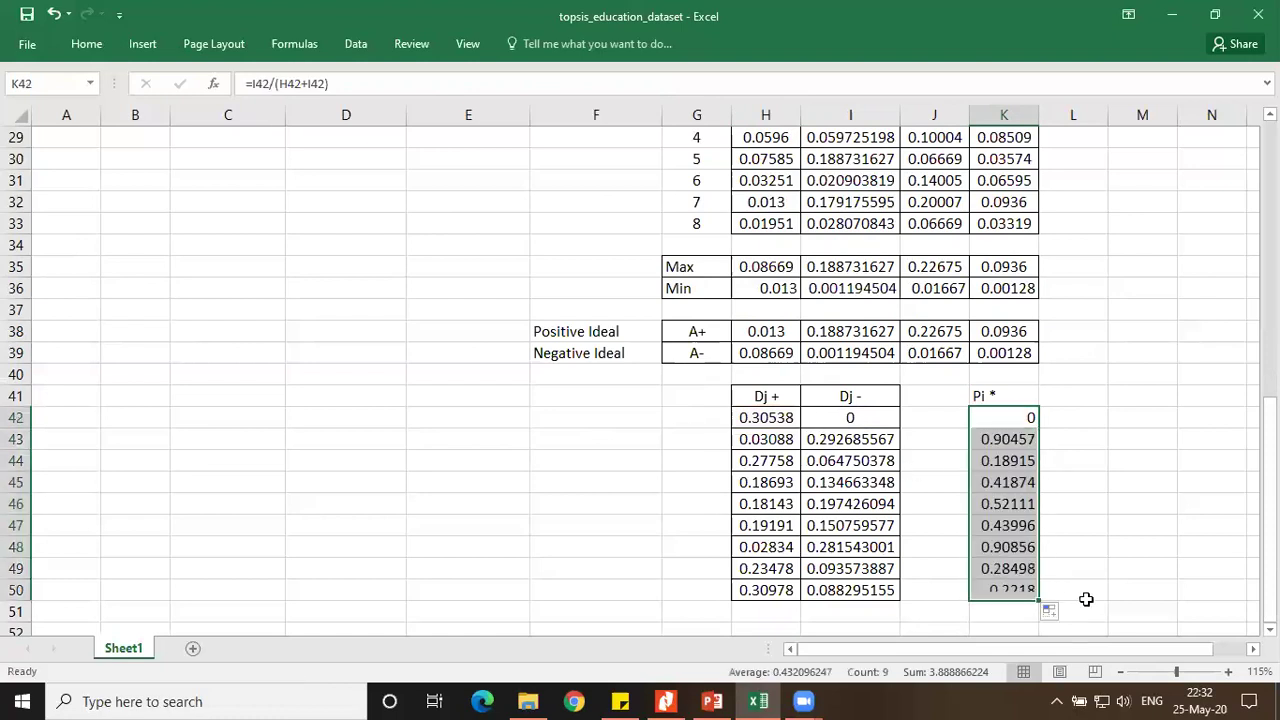
click(88, 45)
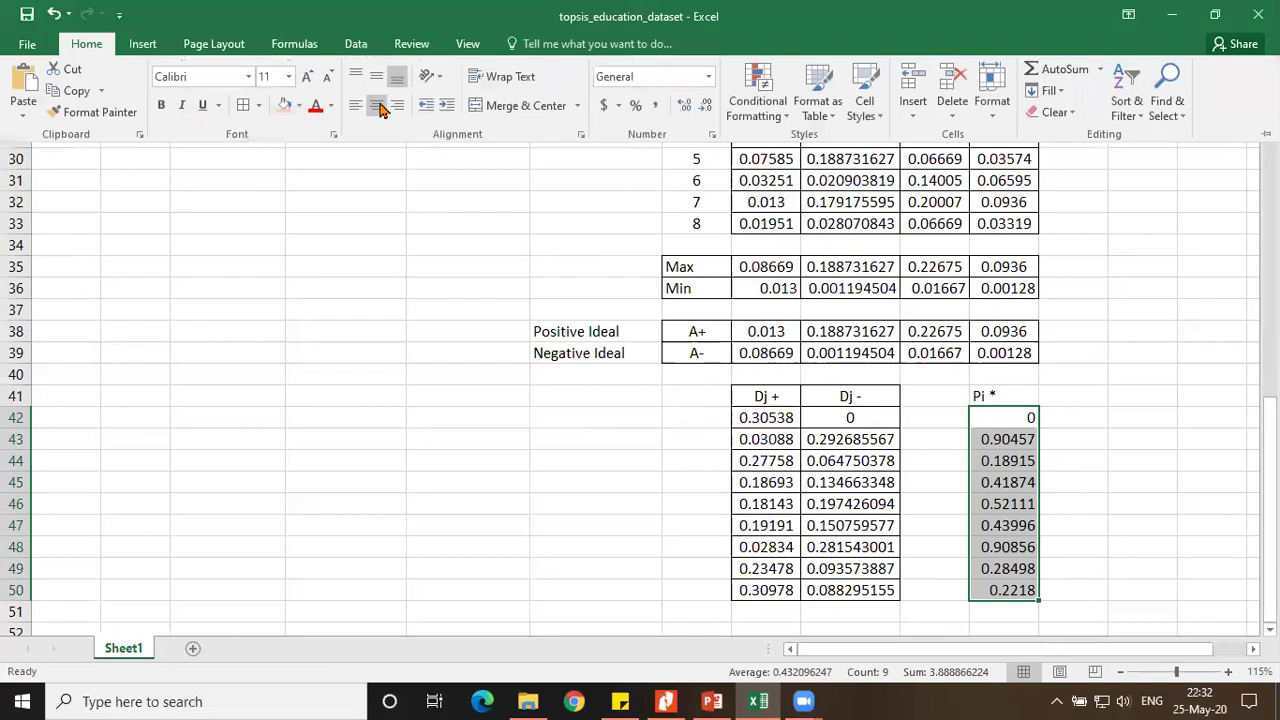
click(377, 105)
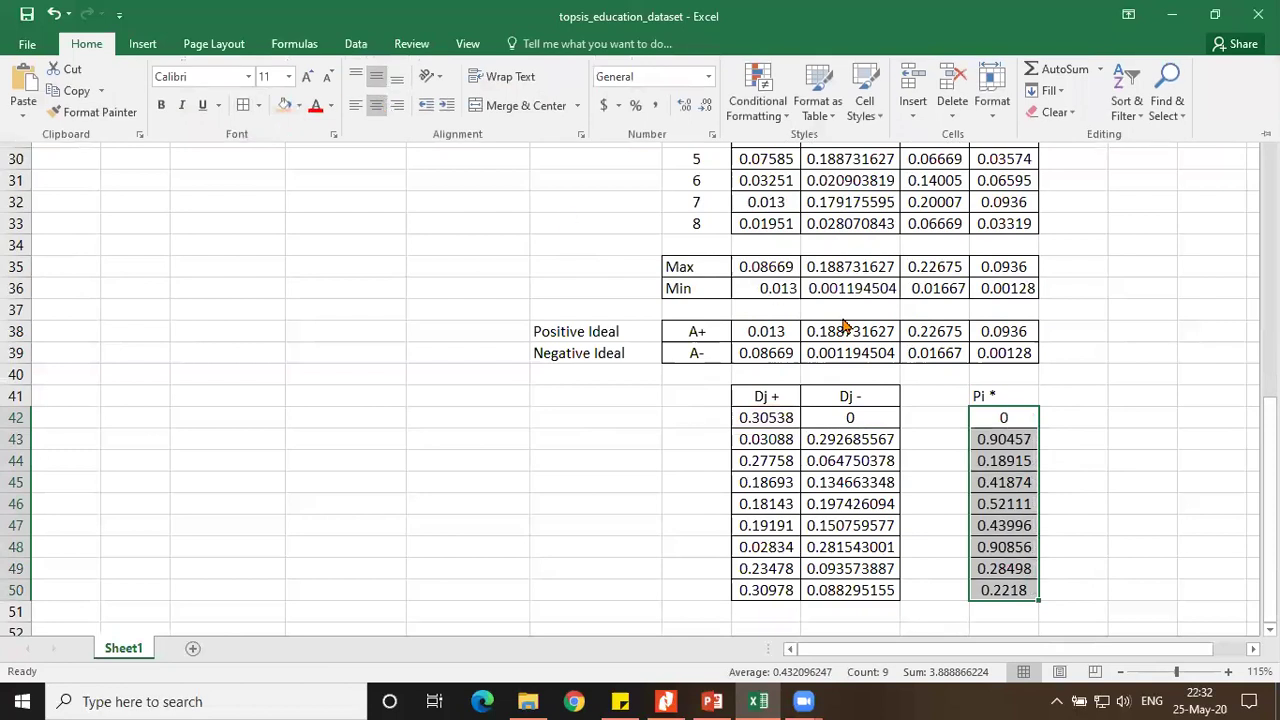
Format the Pi * heading in K41 as bold, centered text with an orange fill
click(1006, 398)
click(1008, 398)
key(ctrl+b)
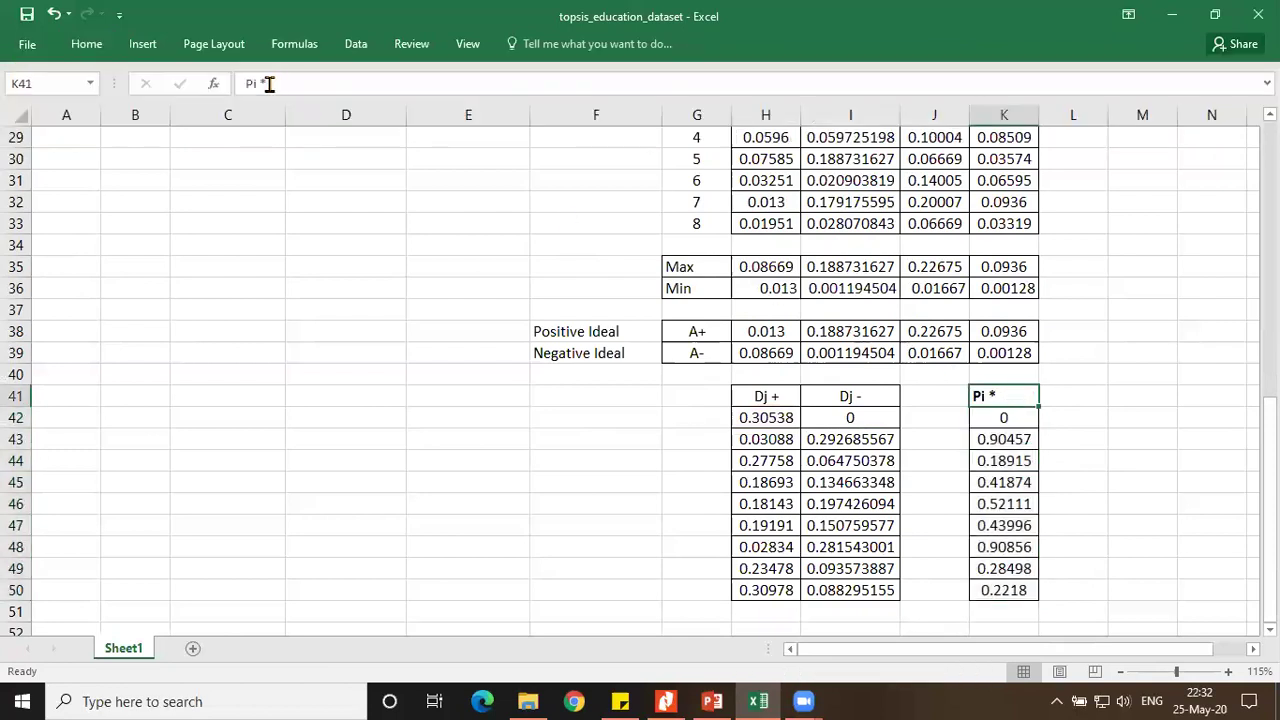
click(88, 43)
click(378, 106)
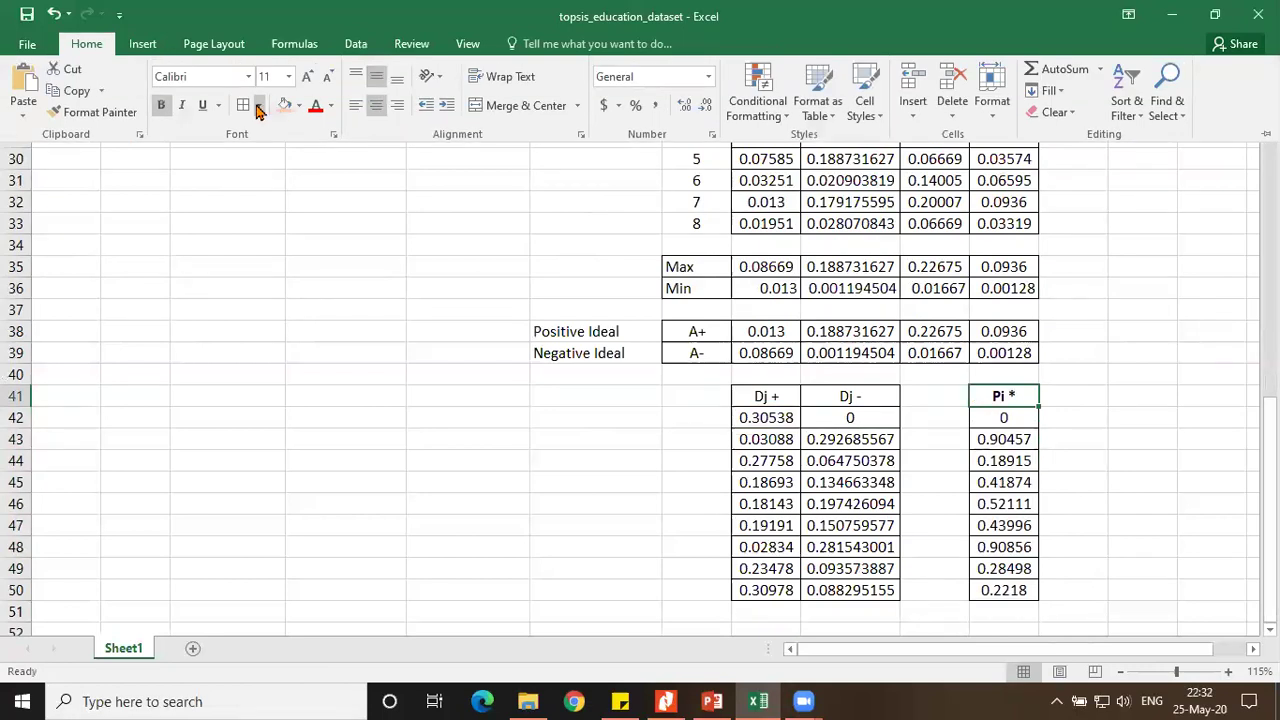
click(298, 105)
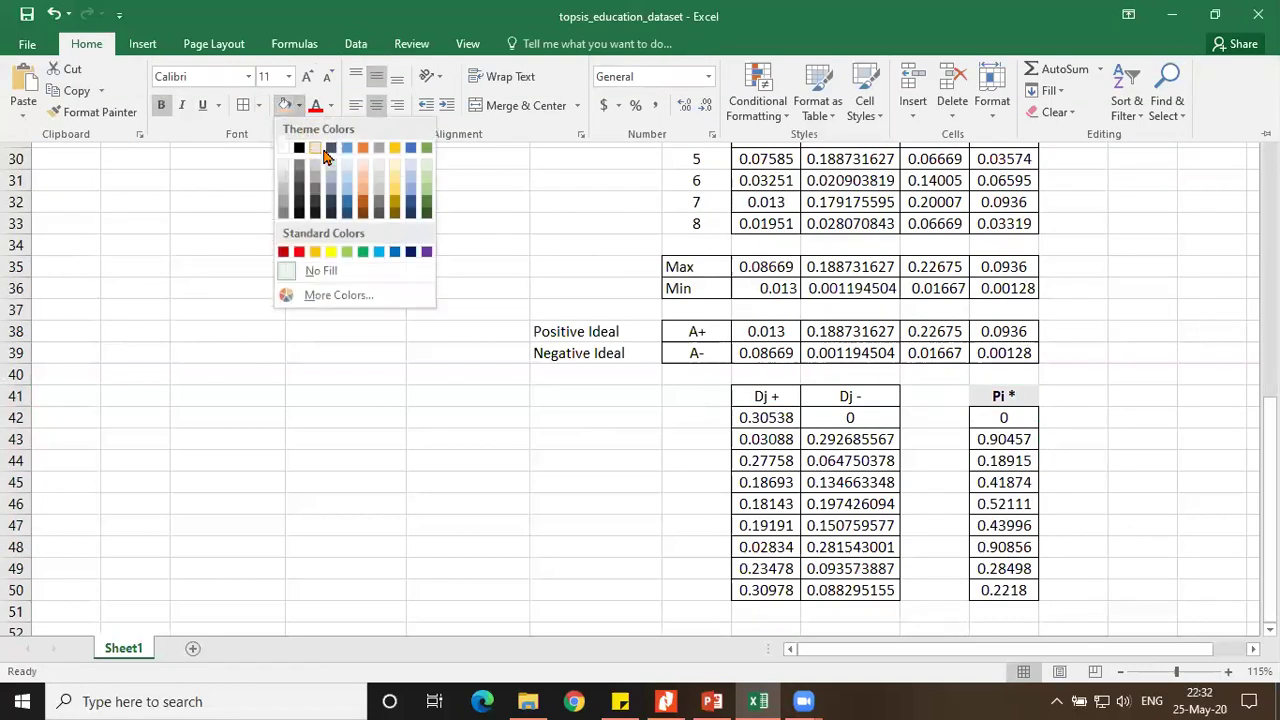
click(362, 150)
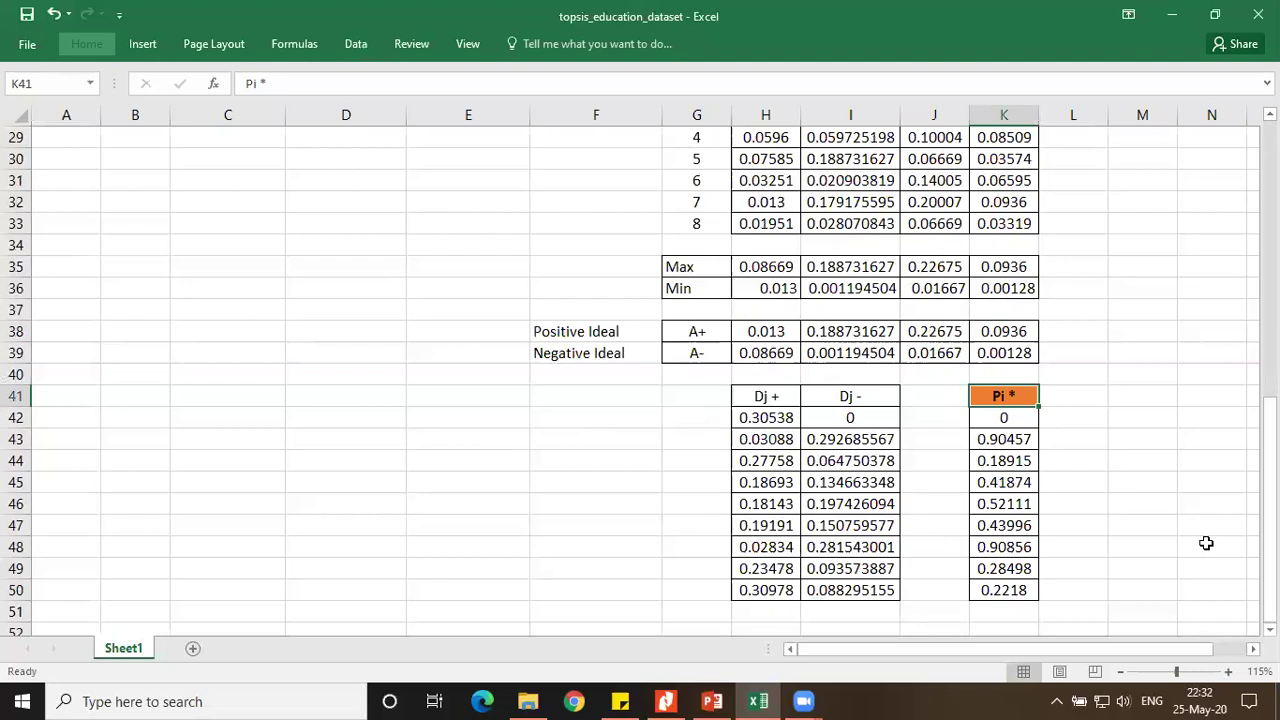
Add the heading Rank in M41 and enter =RANK(K42,$K$42:$K$50) in M42
click(1144, 395)
text(Rank)
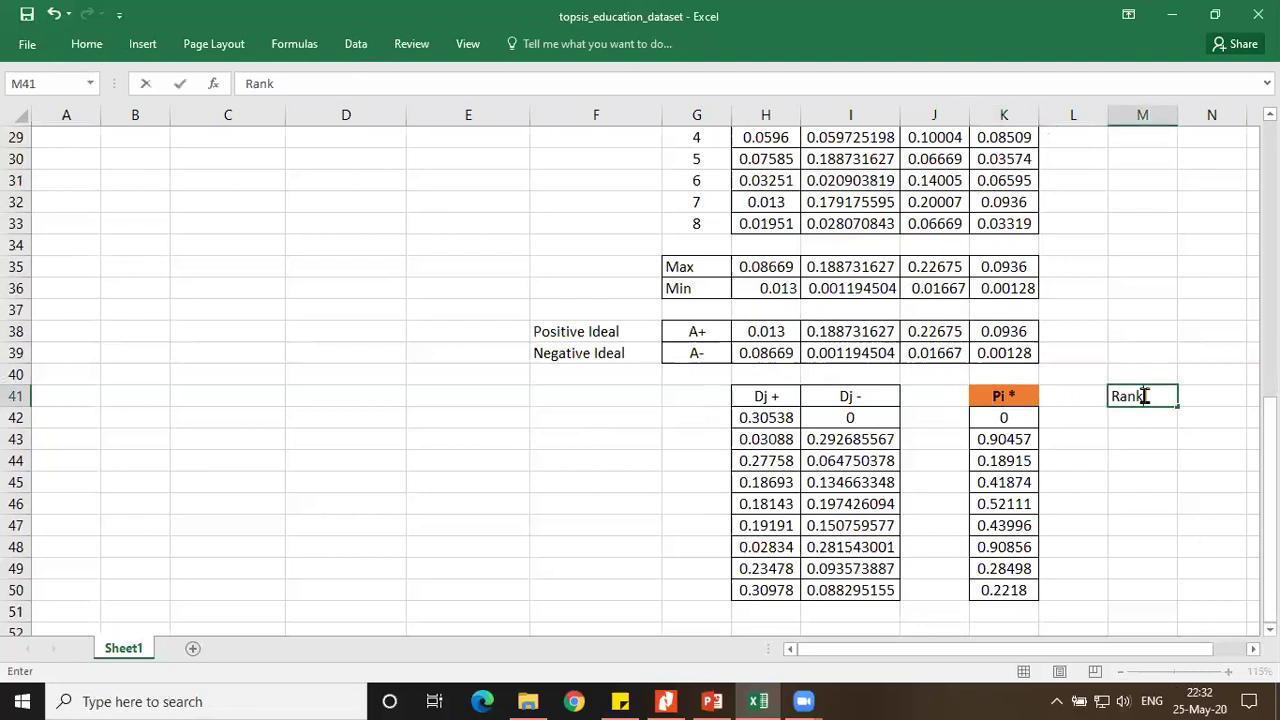
key(Return)
text(=rank()
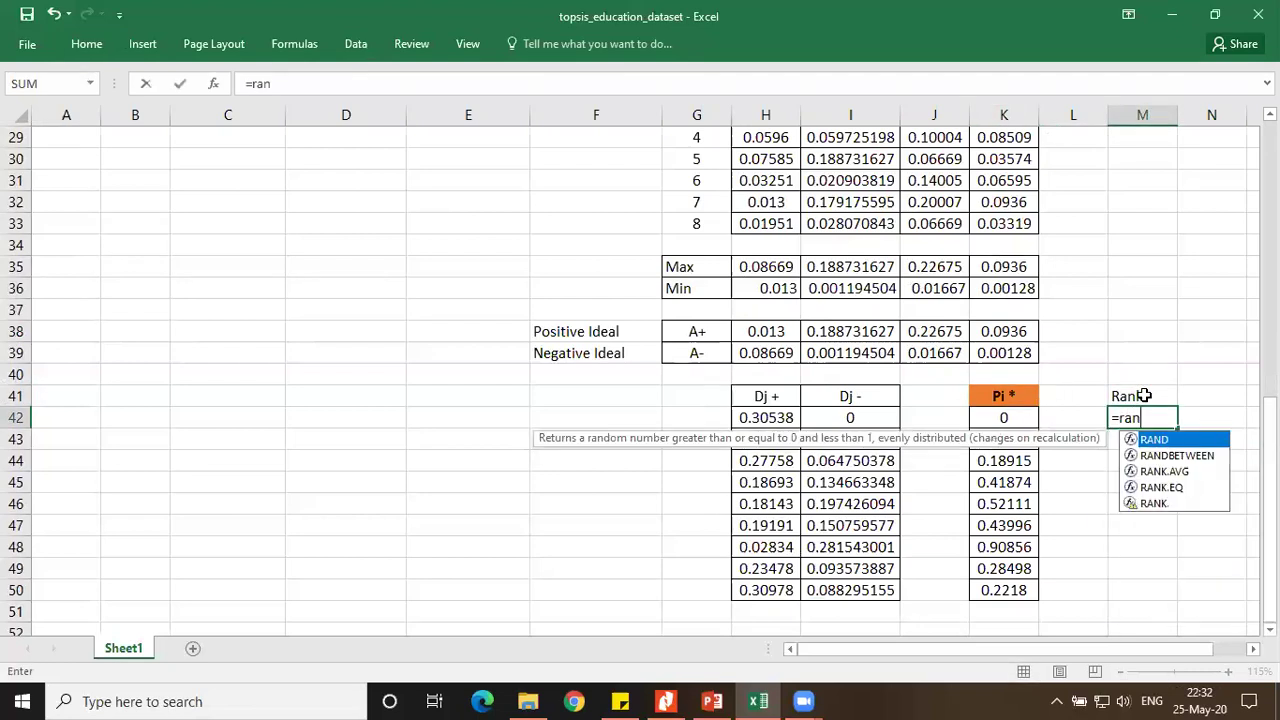
click(1010, 420)
text(,)
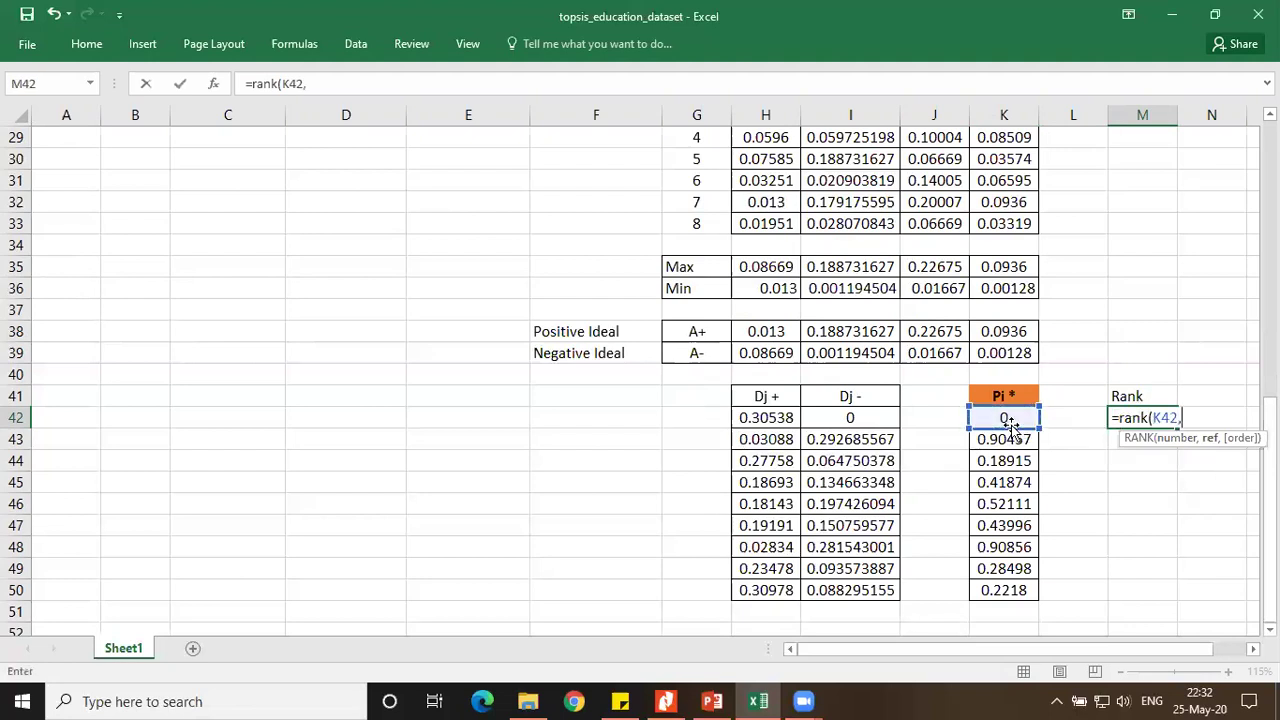
drag(1010, 420, 1020, 591)
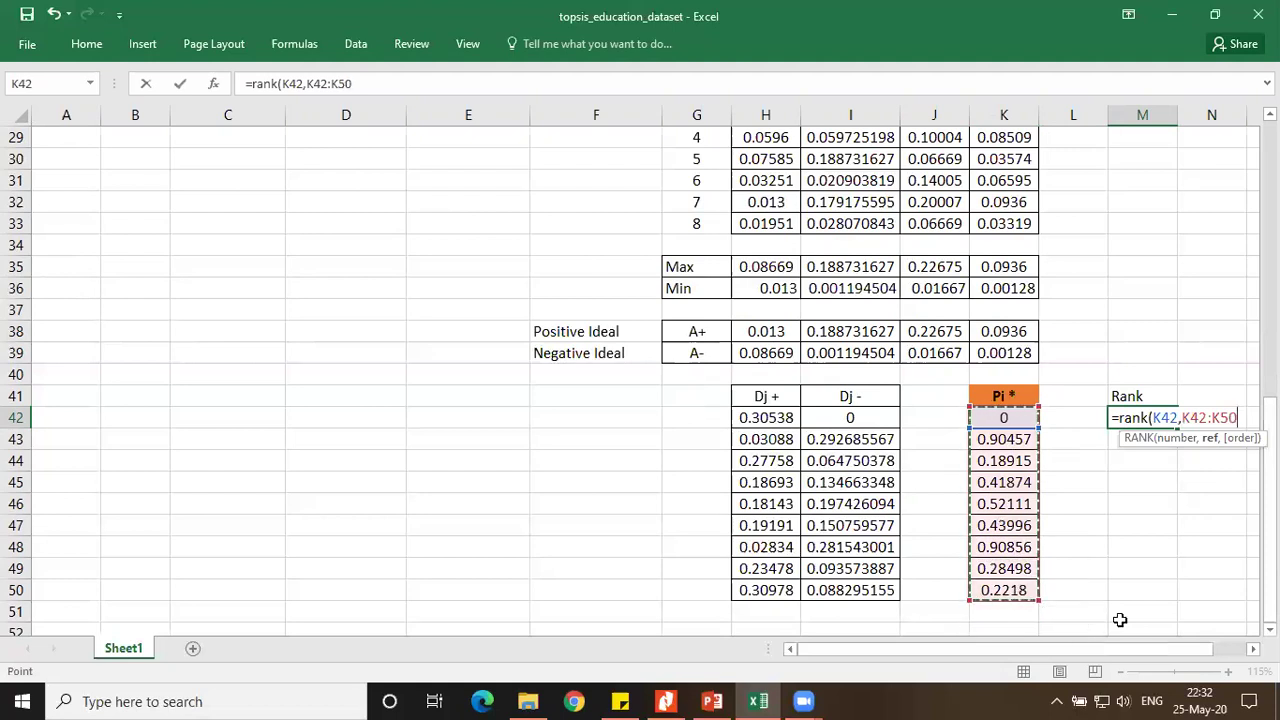
key(F4)
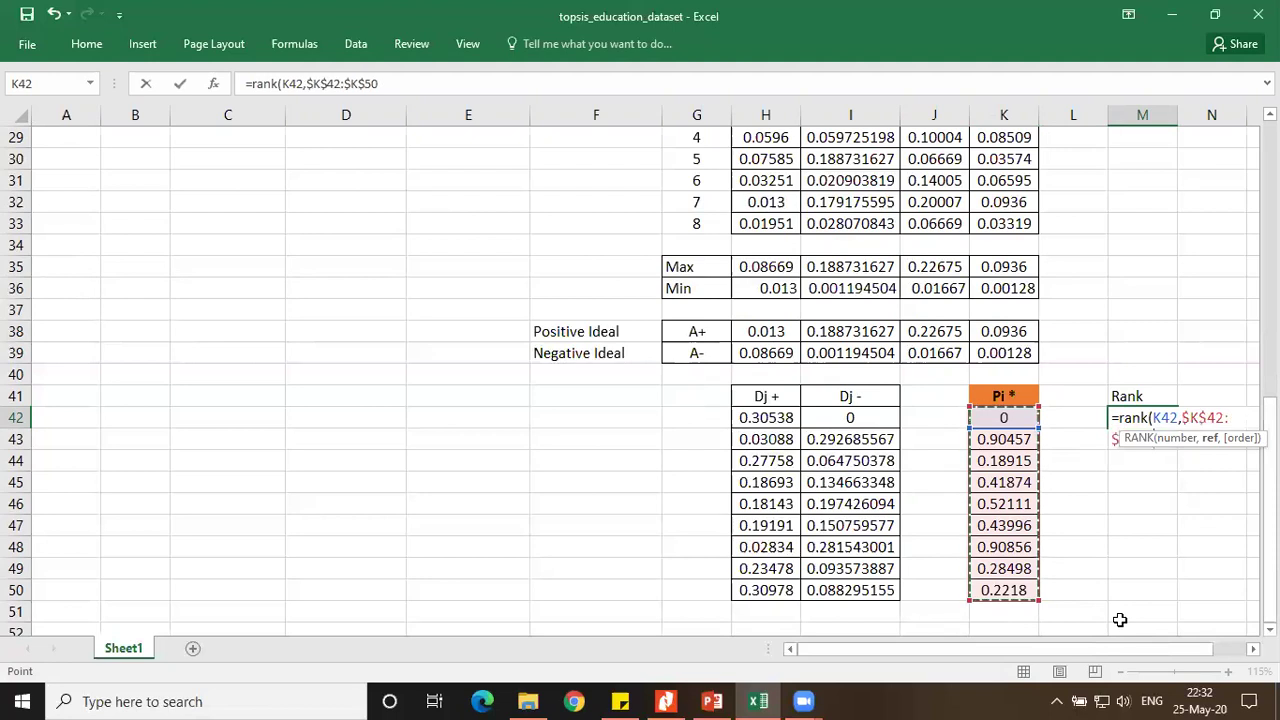
key(Return)
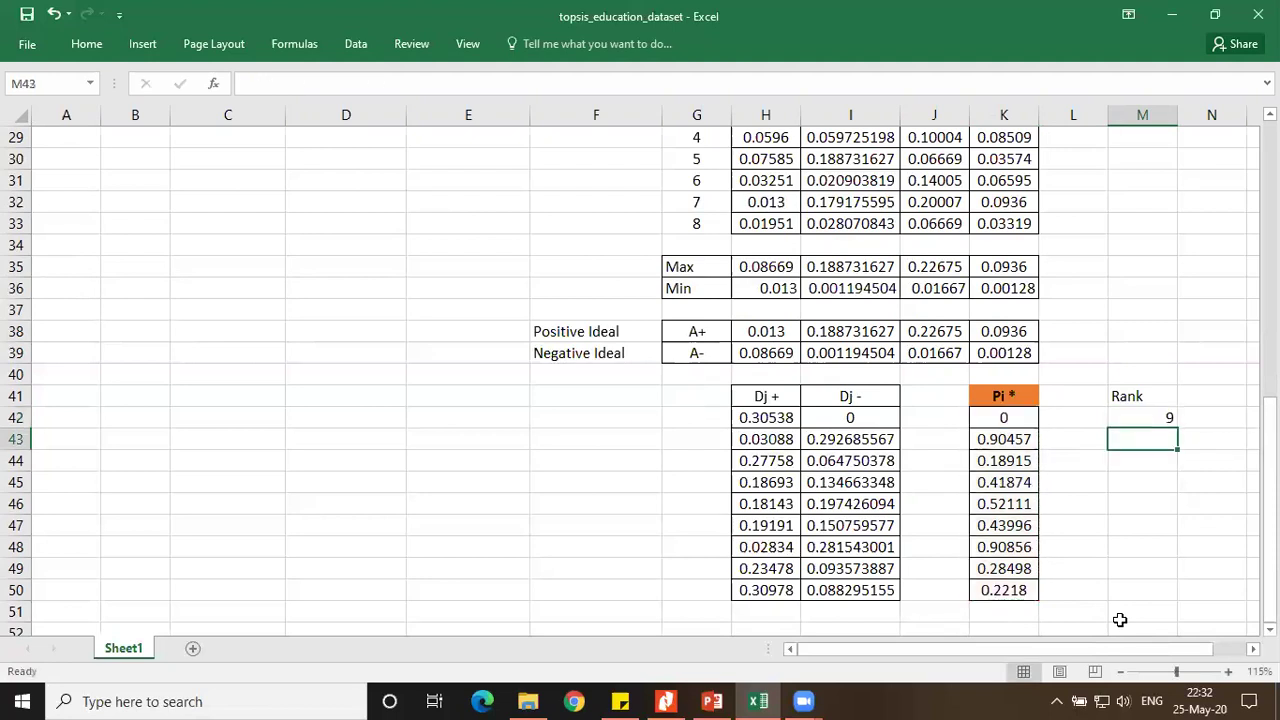
Fill the rank formula down from M42 through M50 and center the ranks
click(1160, 418)
drag(1178, 428, 1189, 601)
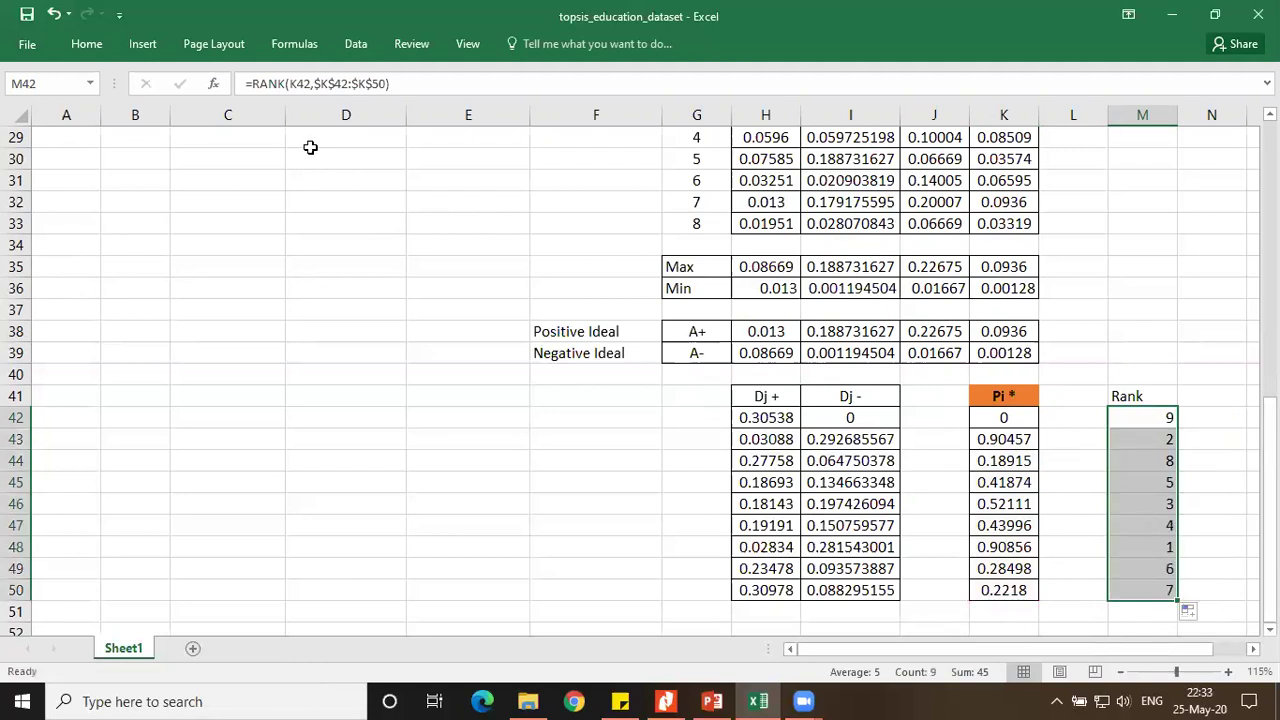
click(86, 44)
click(376, 105)
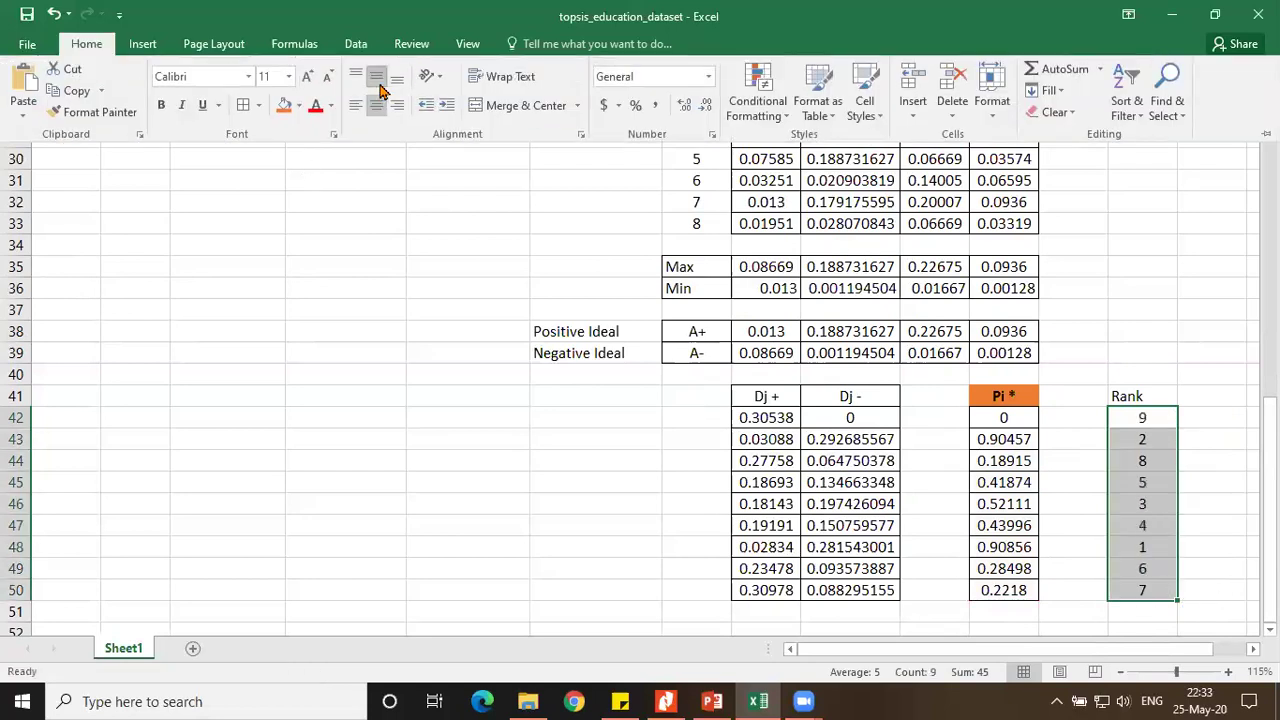
Compare the Pi * values and ranks in rows 42 to 50 with the alternatives A1 to A8 in the original data table
click(1020, 547)
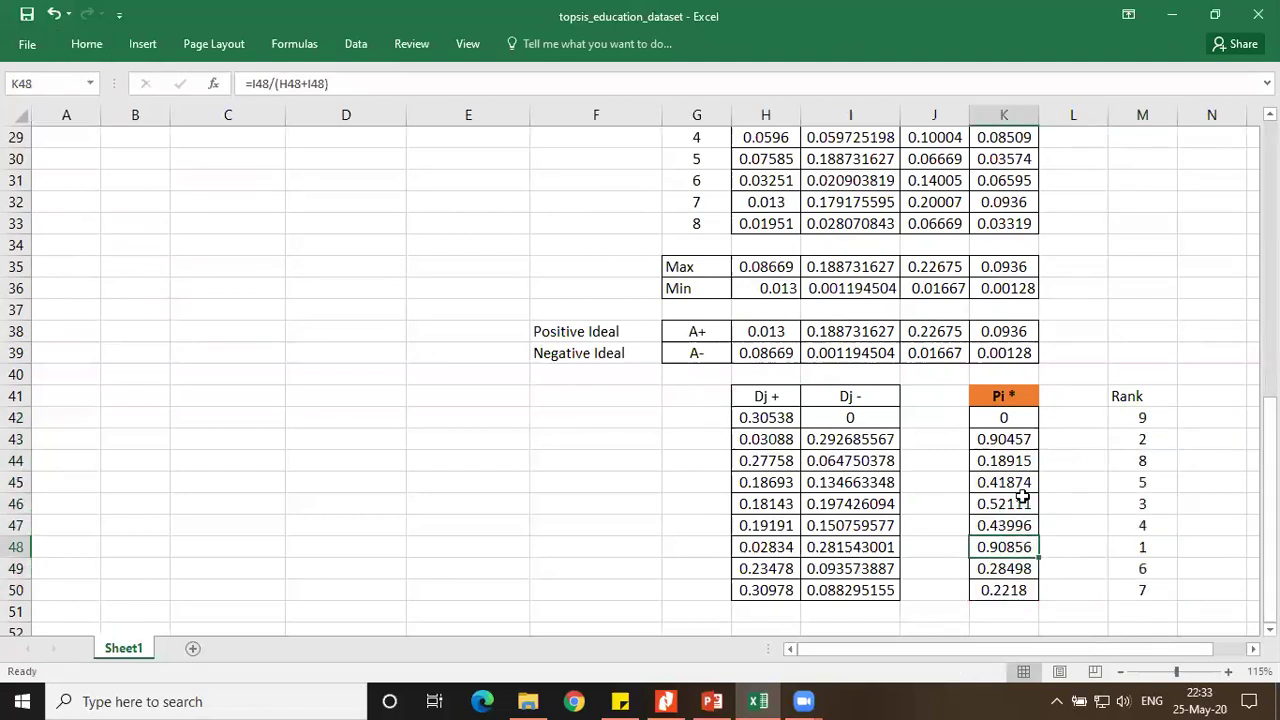
click(1014, 443)
click(1033, 565)
click(1028, 548)
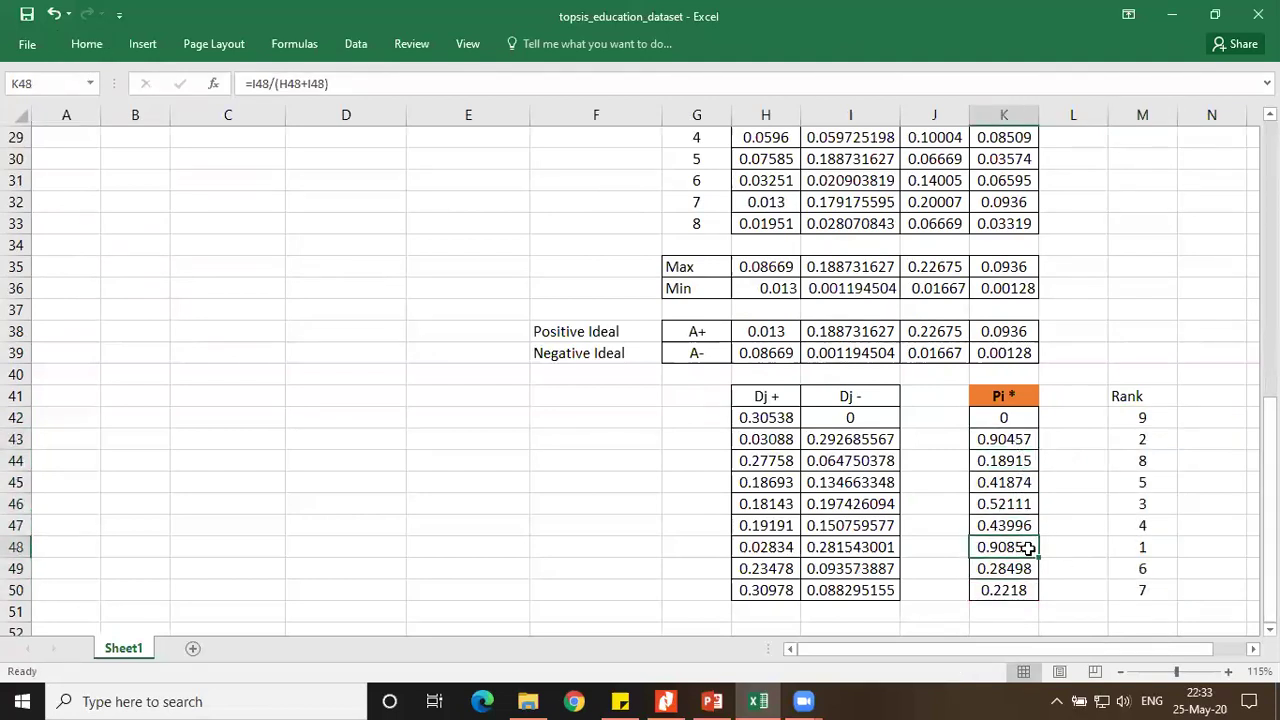
click(1018, 442)
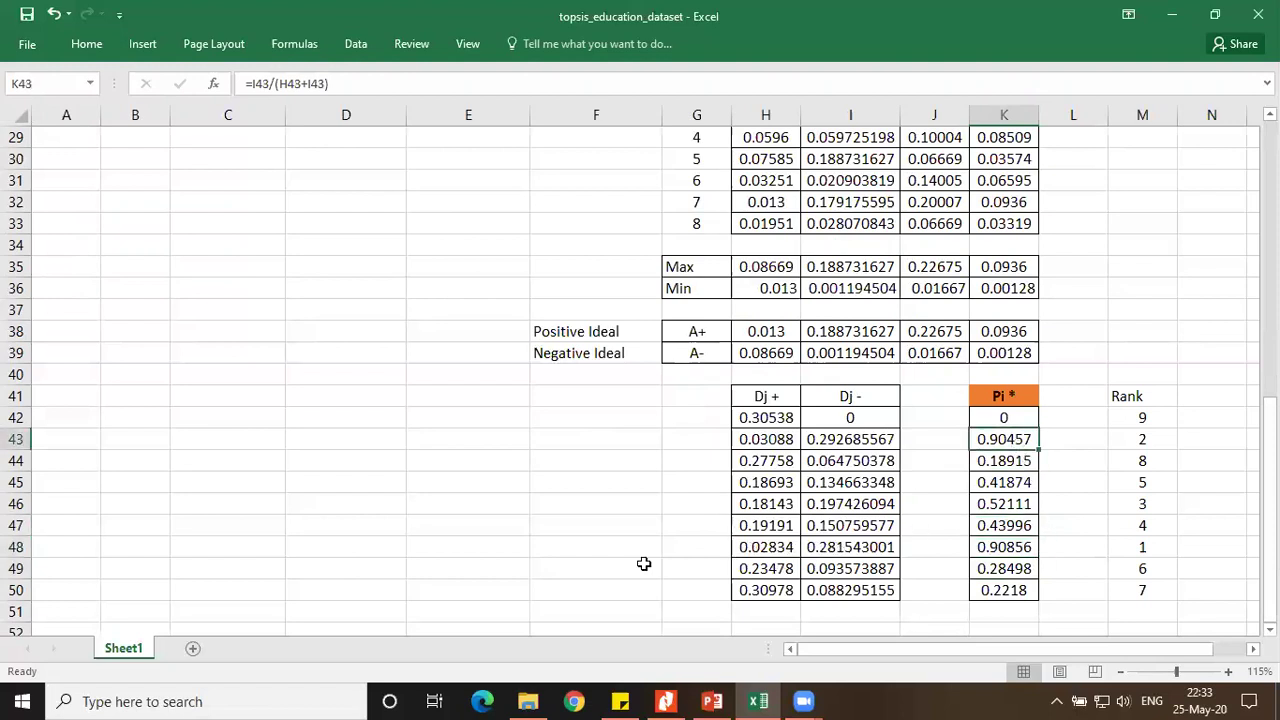
scroll(249, 351, up, 9)
scroll(884, 485, down, 2)
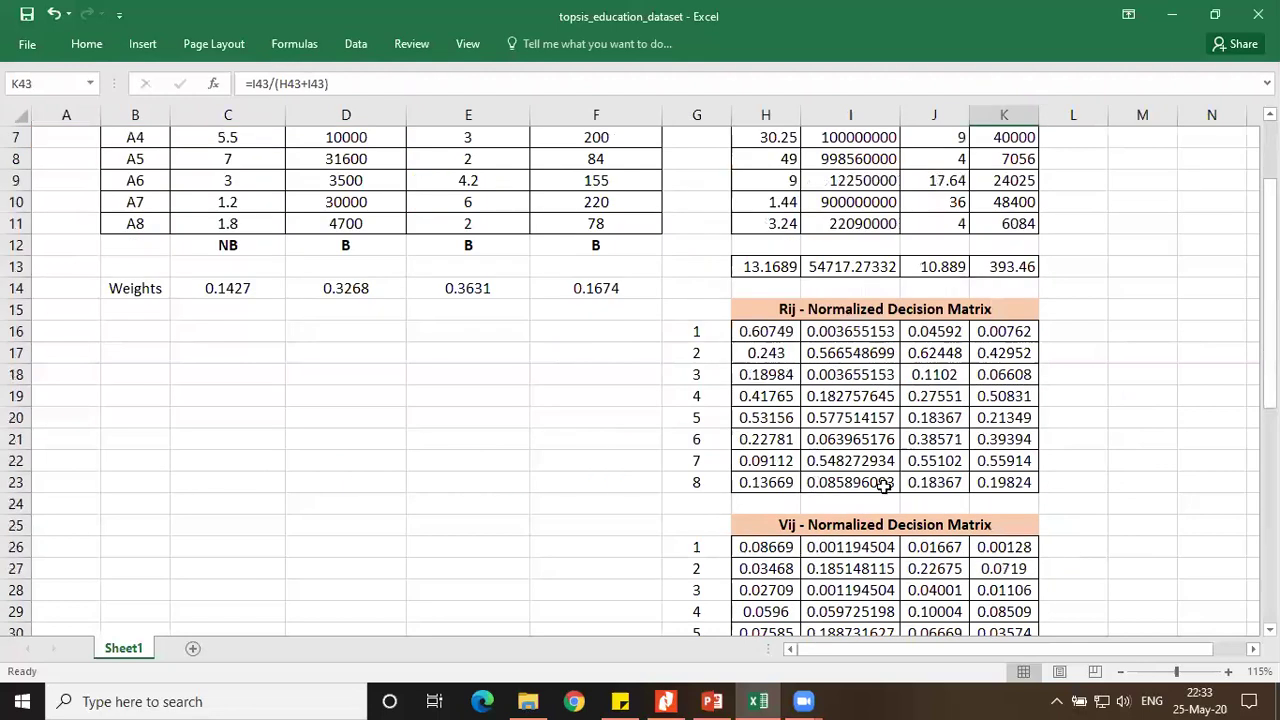
scroll(884, 485, down, 9)
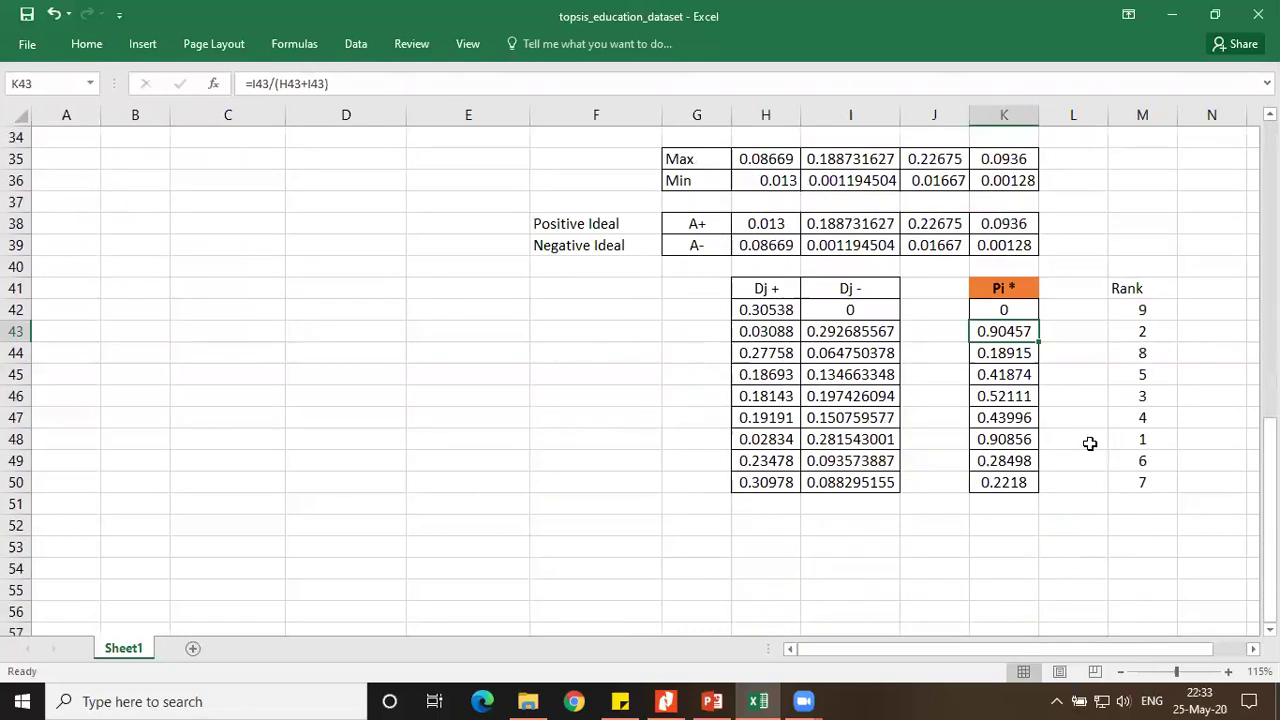
scroll(57, 489, up, 11)
click(148, 374)
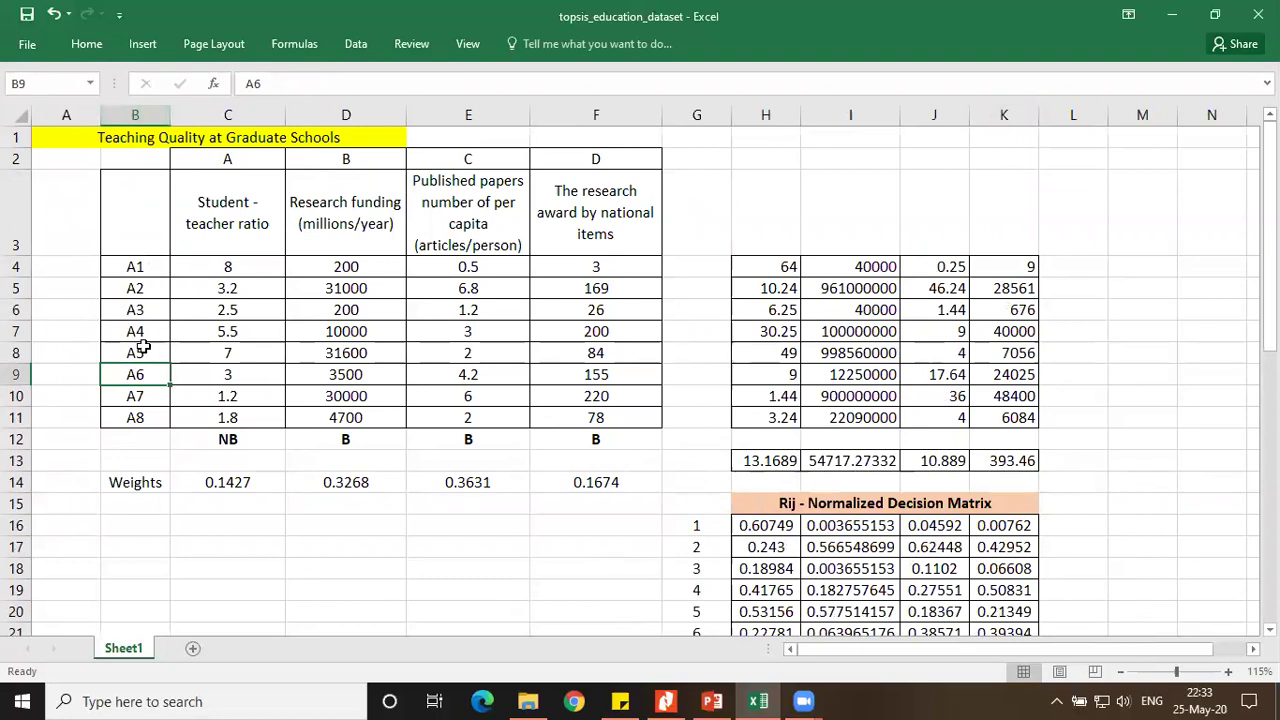
click(140, 289)
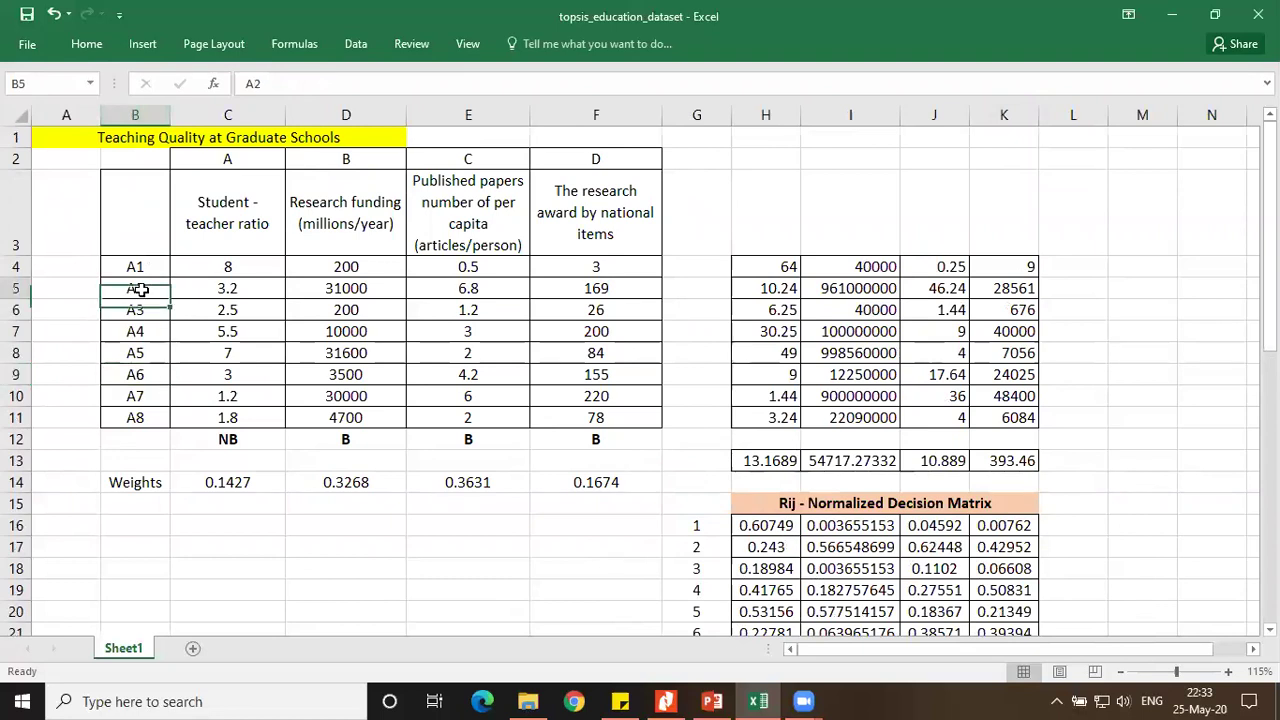
scroll(1037, 480, down, 11)
click(1145, 333)
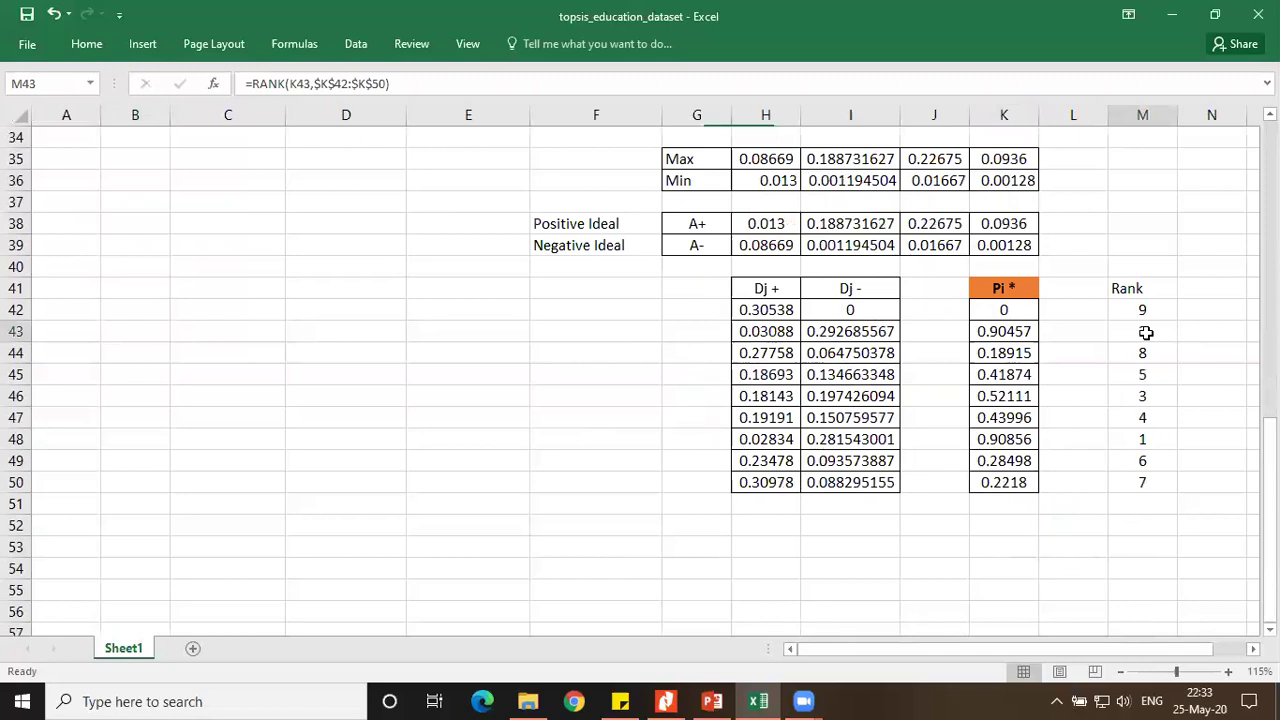
click(1005, 350)
scroll(550, 533, up, 6)
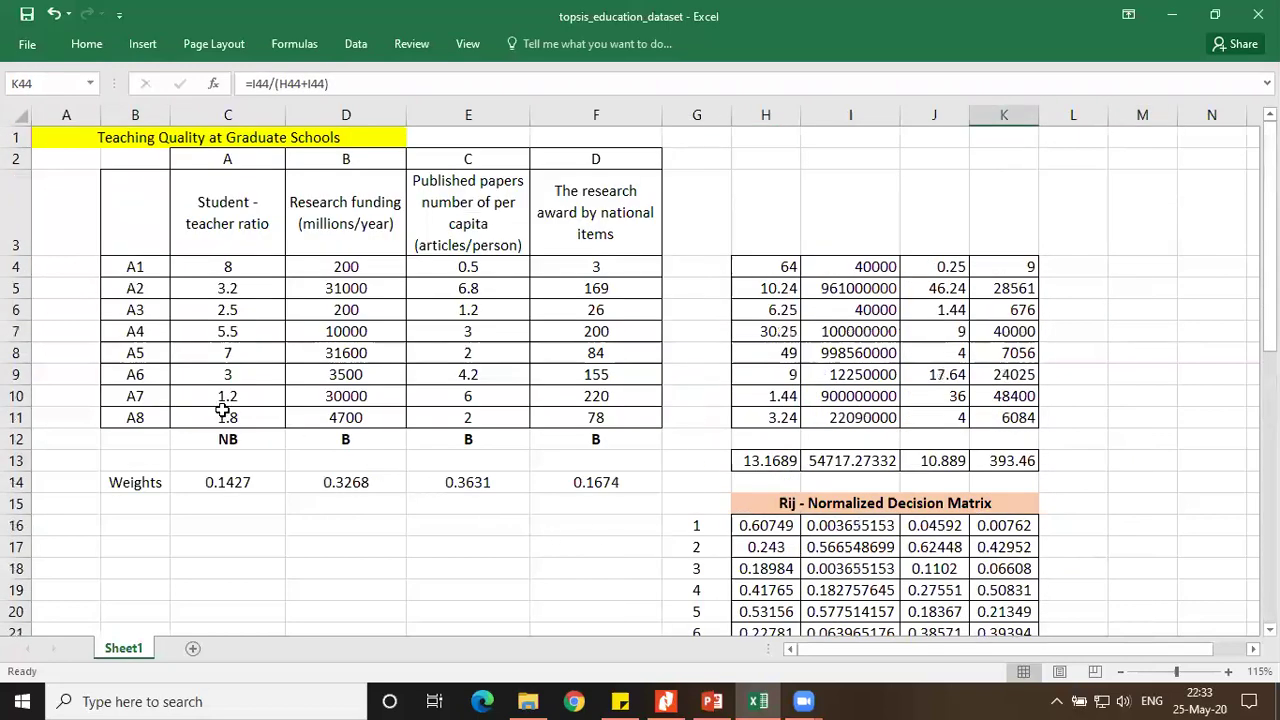
Check alternatives A2 and A7 in the original data table against their Pi * values and ranks
click(142, 296)
click(135, 397)
scroll(1062, 537, down, 5)
scroll(1050, 550, down, 9)
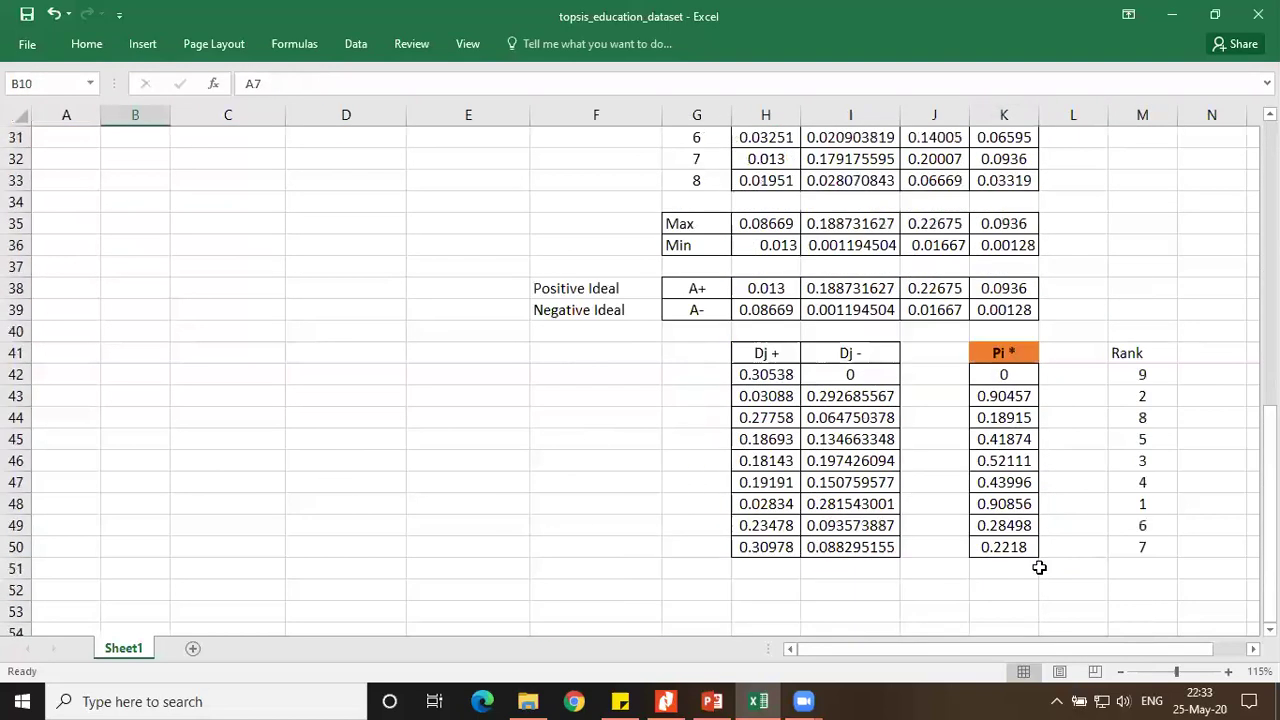
Format the Rank column M41:M50 with all borders, horizontal and vertical centering, and bold text
scroll(1077, 446, up, 5)
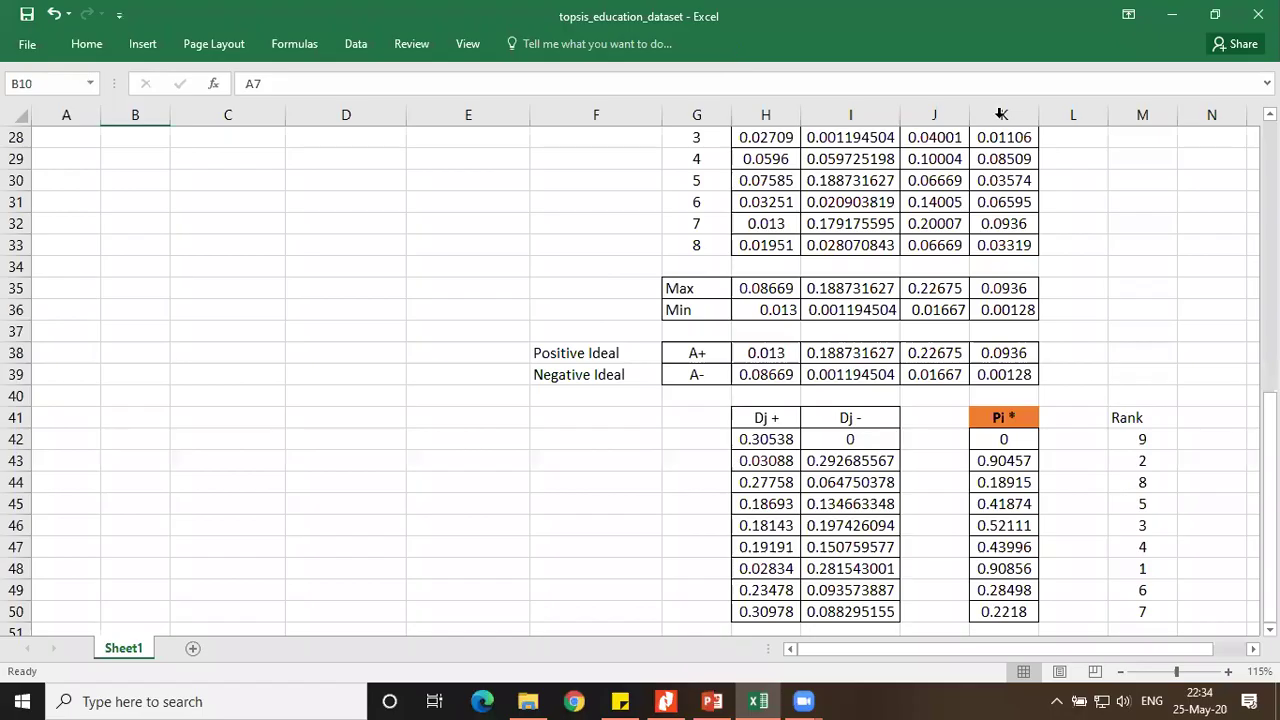
drag(1130, 418, 1150, 612)
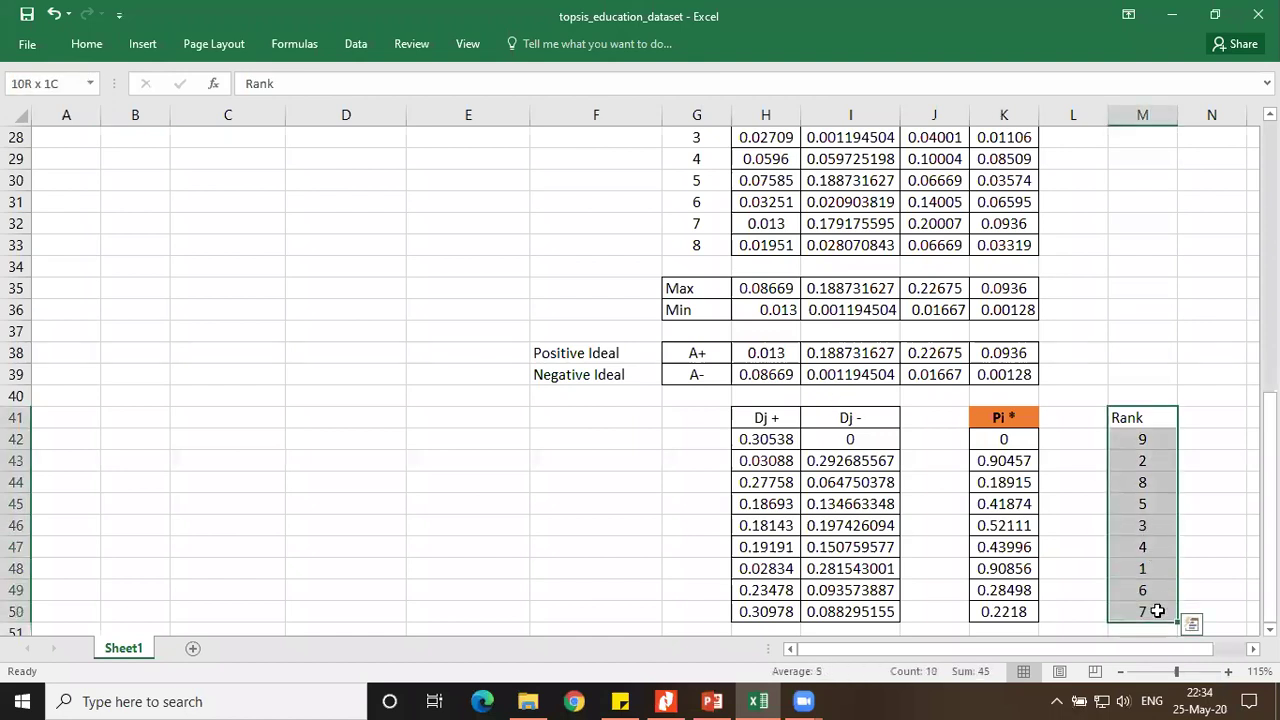
click(90, 43)
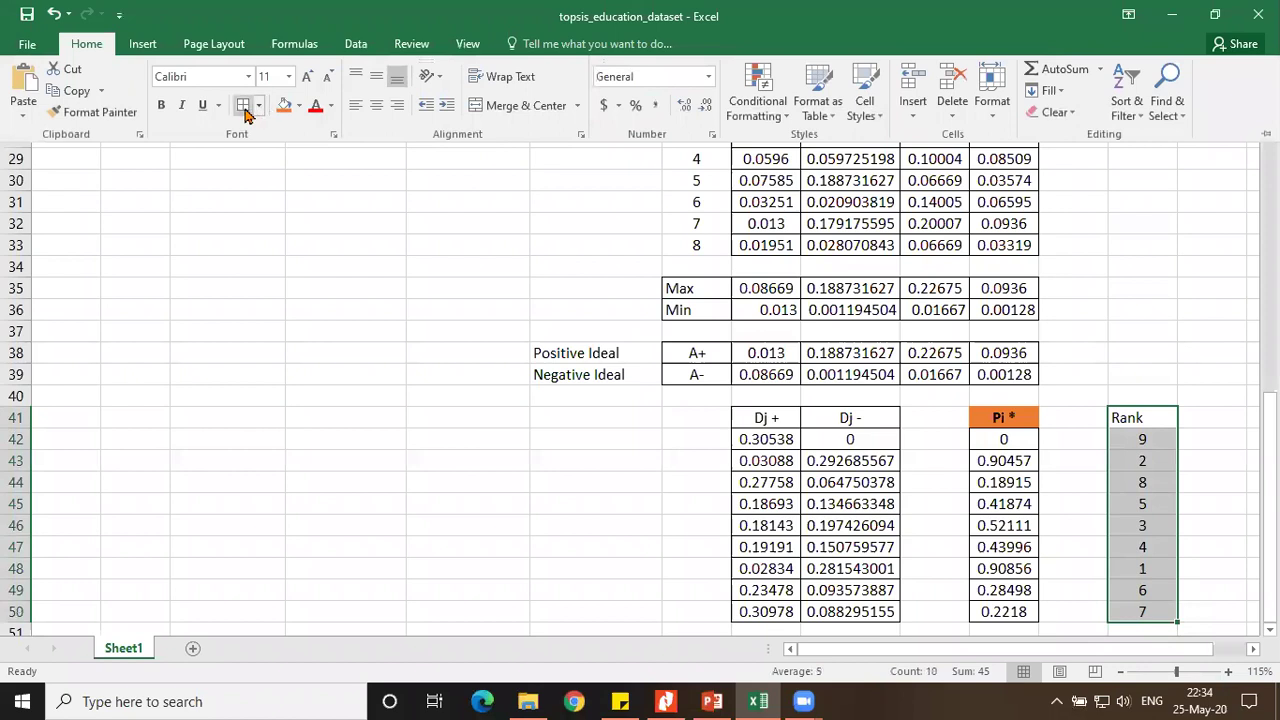
click(376, 105)
click(376, 76)
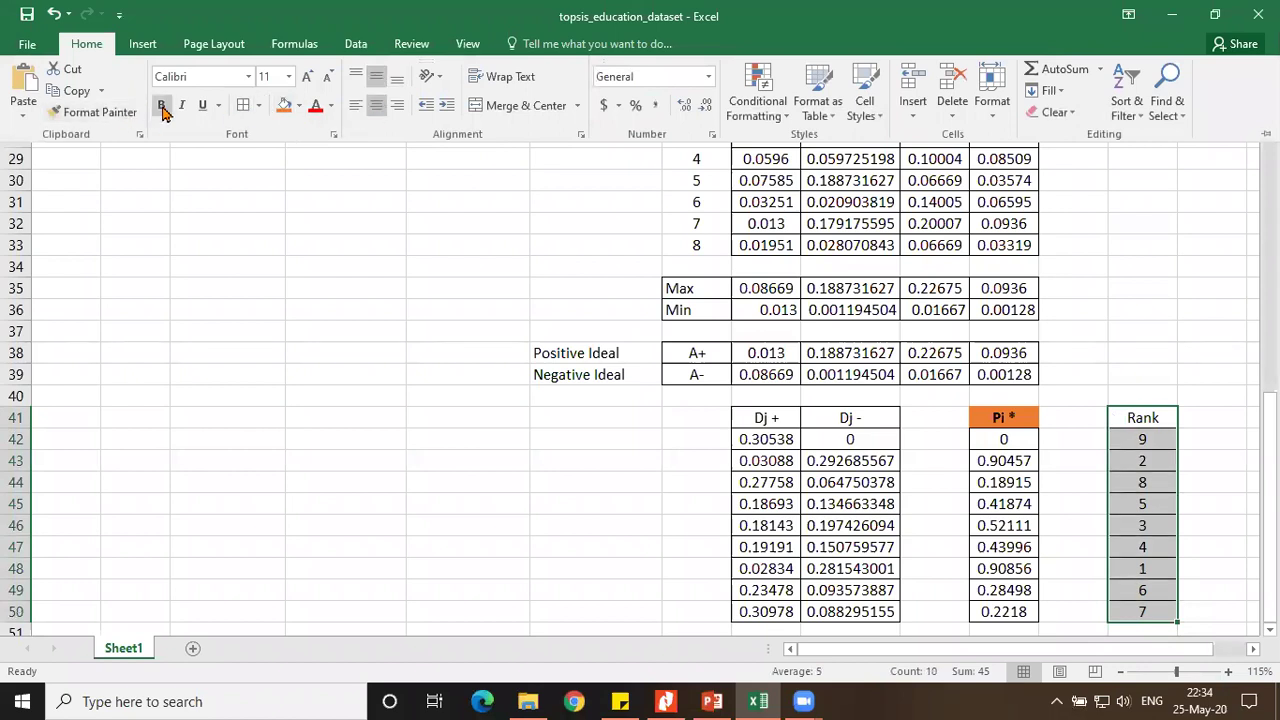
click(161, 105)
scroll(1174, 483, down, 3)
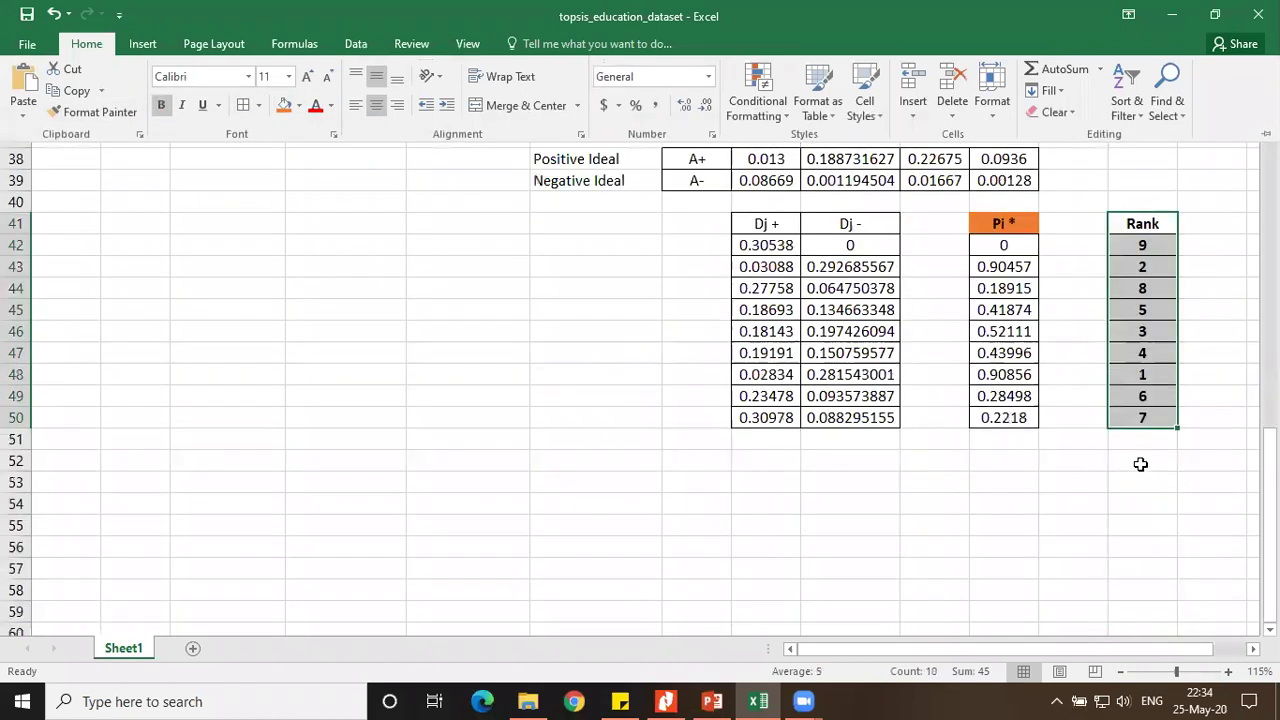
click(1141, 550)
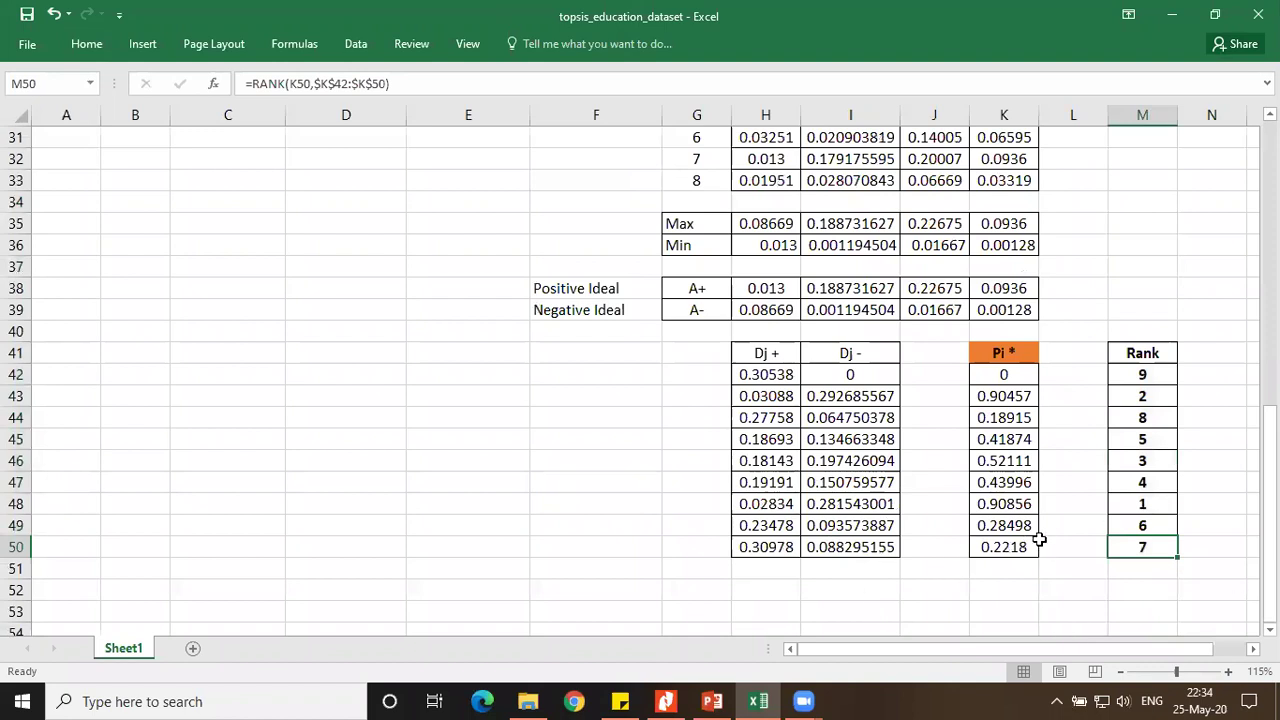